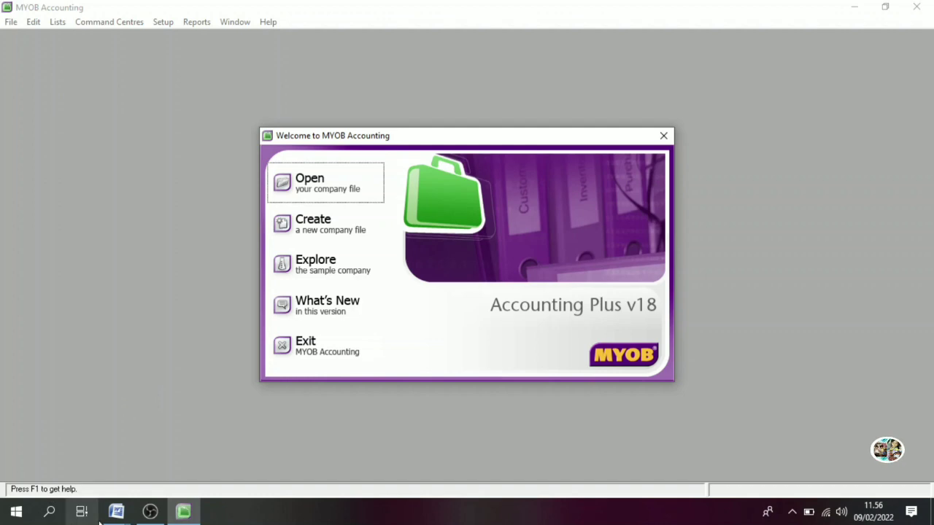
Check the company identity in the Word document P3 - Soal Praktik Data Awal and start a new company file in MYOB, reaching its company information.
click(116, 512)
click(95, 461)
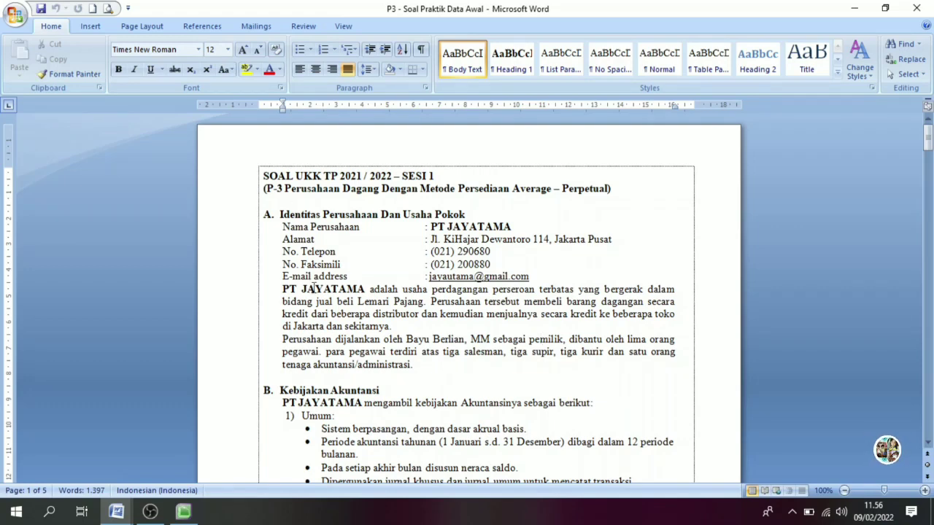
click(183, 511)
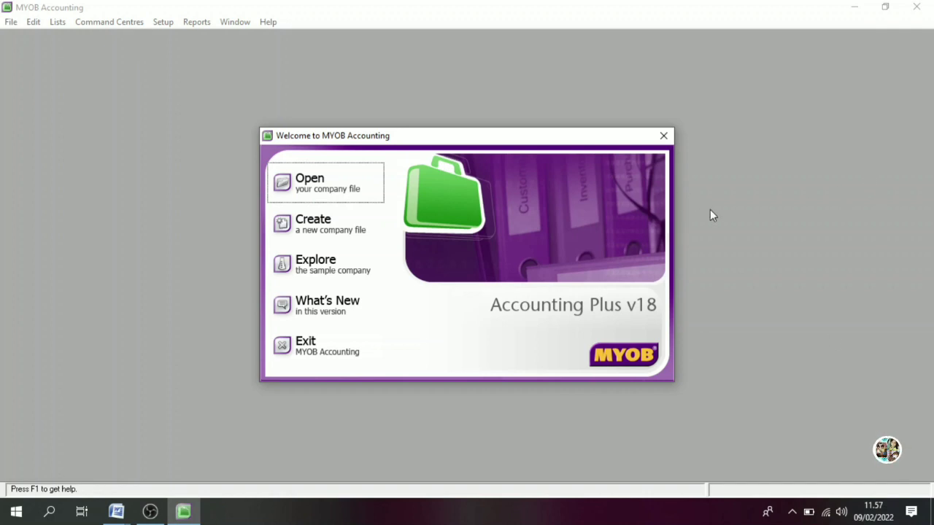
click(314, 225)
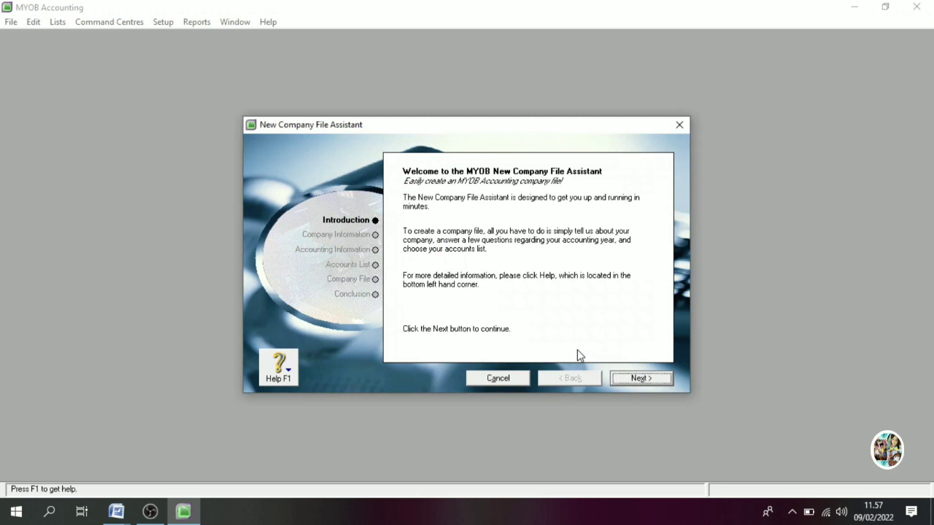
click(649, 381)
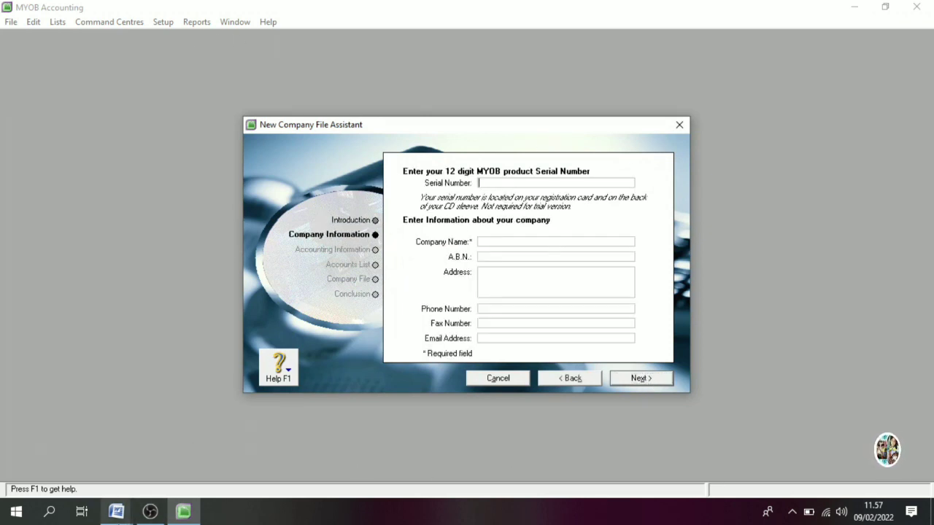
Copy the company name PT JAYATAMA from the Word document P3 - Soal Praktik Data Awal into the MYOB Company Name field.
click(116, 513)
click(100, 472)
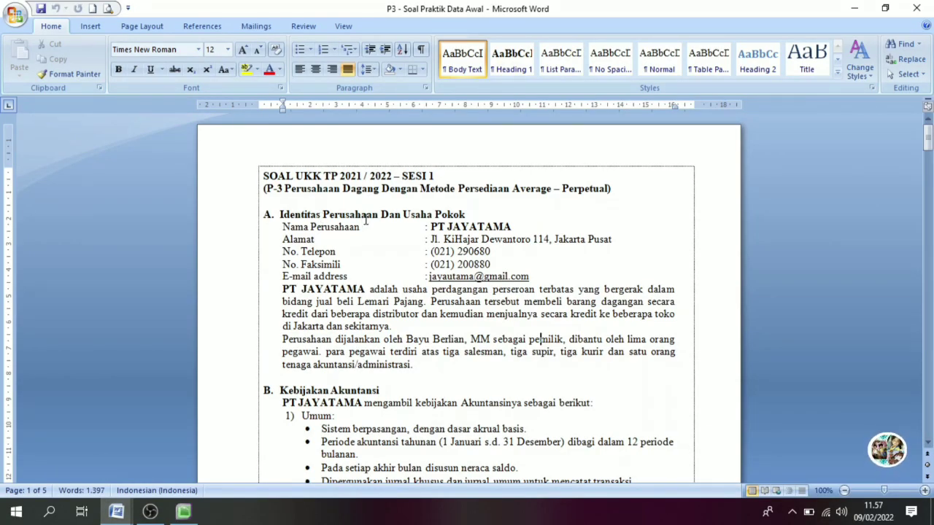
click(519, 227)
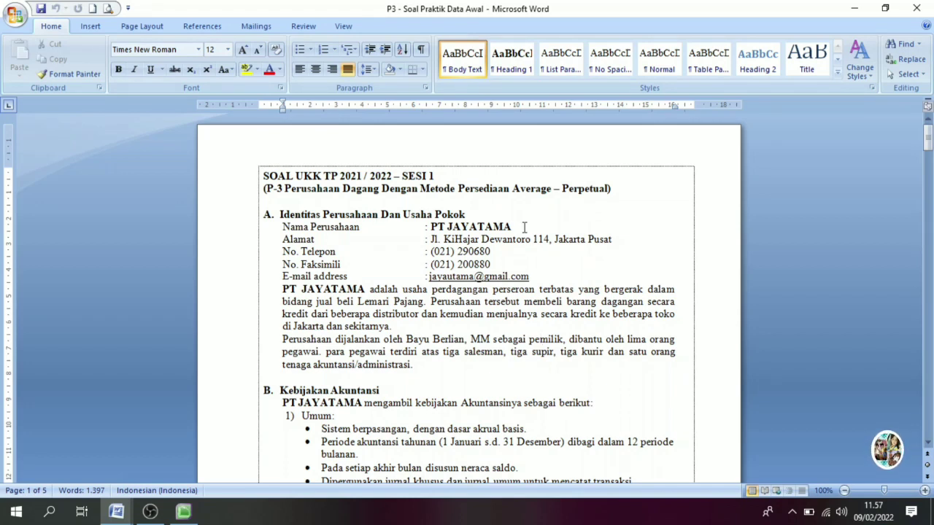
drag(515, 227, 432, 227)
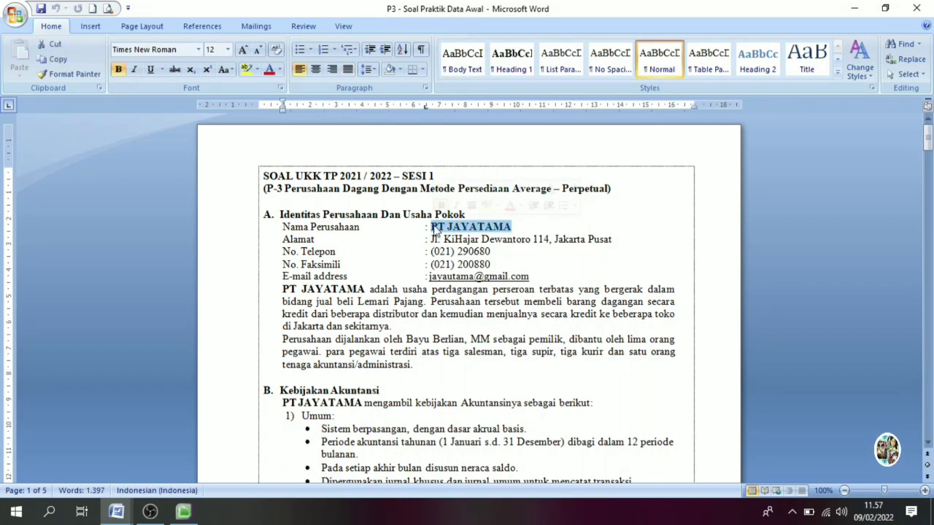
right_click(448, 231)
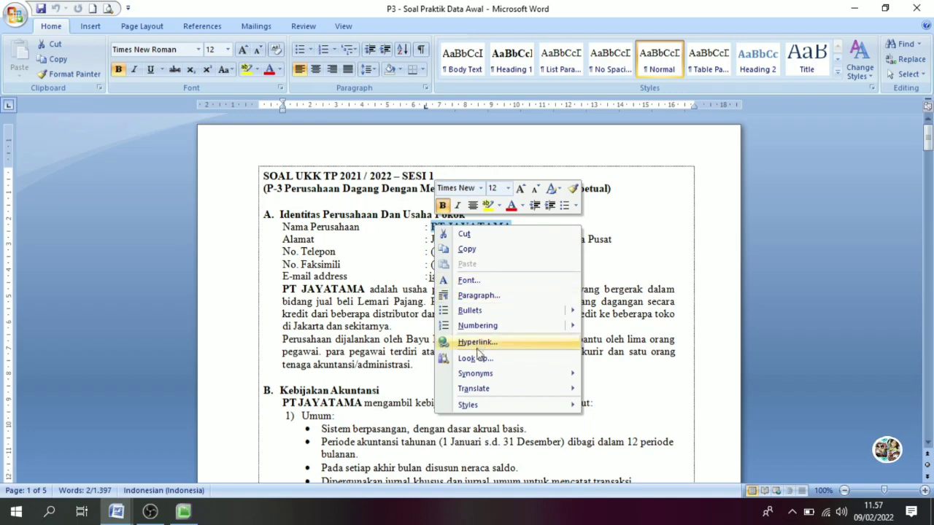
click(481, 250)
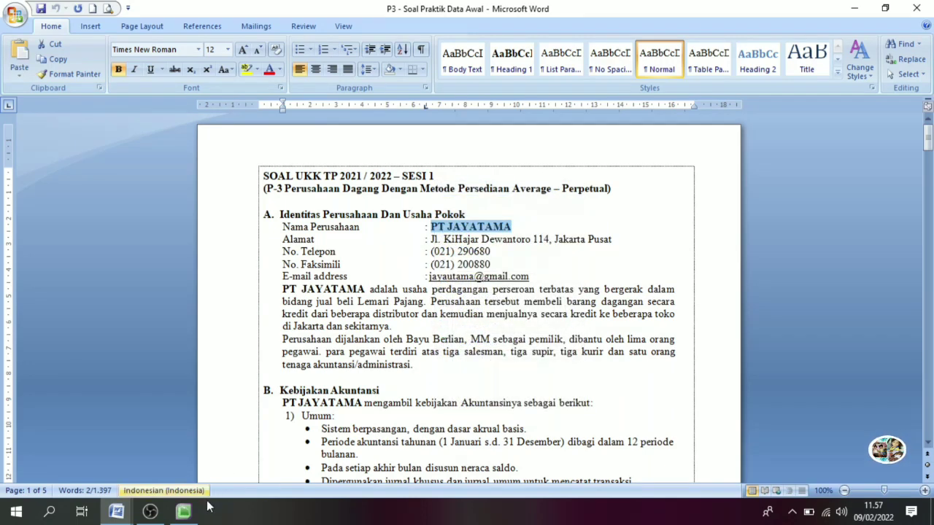
click(183, 512)
click(489, 242)
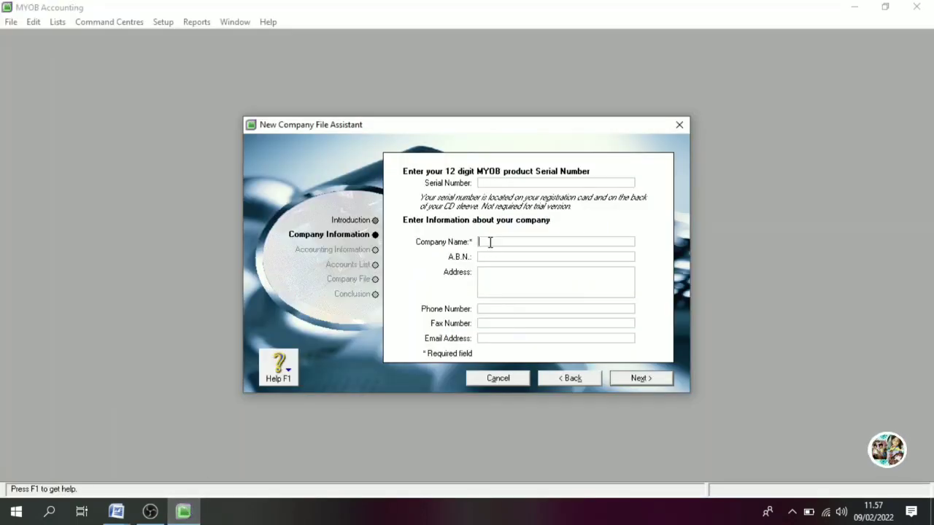
right_click(496, 241)
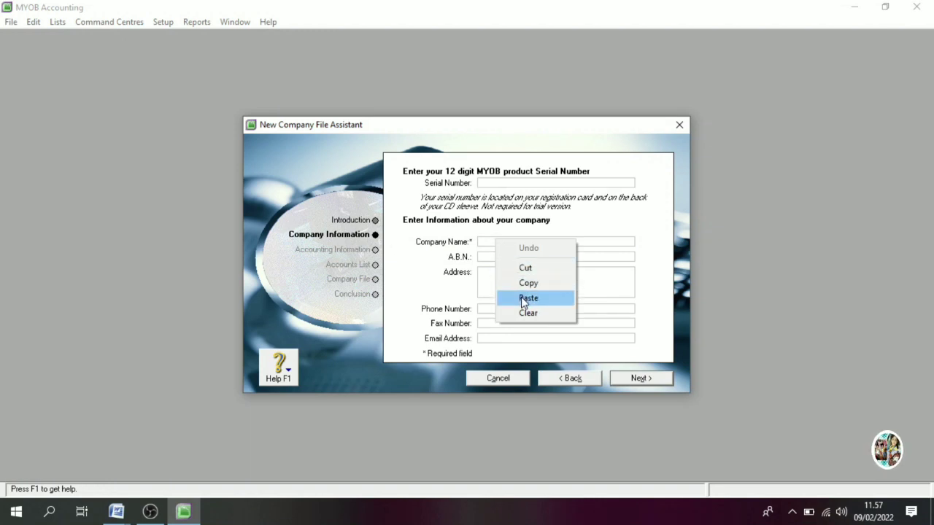
click(526, 298)
Copy the company's address from the Word document into the Address field of the MYOB New Company File Assistant.
click(502, 278)
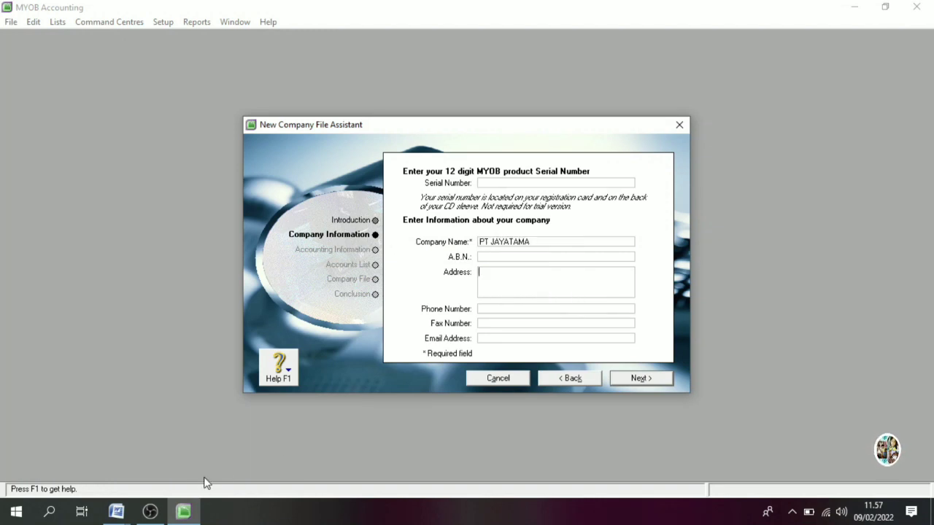
mouse_move(118, 511)
click(119, 471)
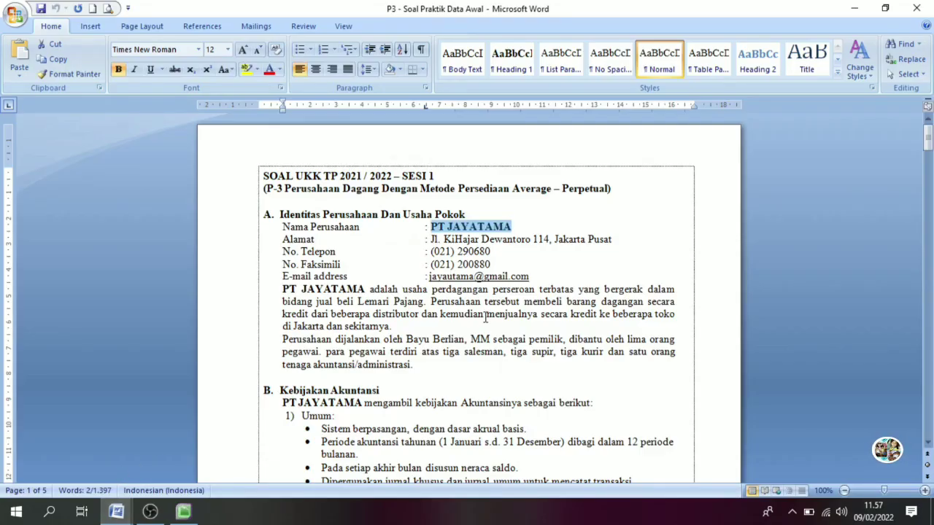
mouse_move(435, 240)
mouse_down()
mouse_move(574, 226)
mouse_move(617, 239)
mouse_move(451, 252)
mouse_move(432, 240)
mouse_up()
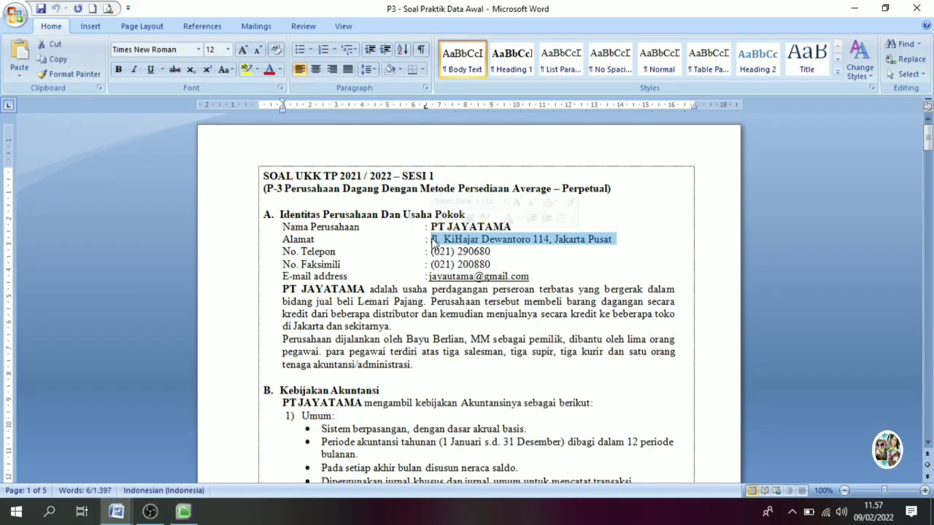
click(184, 513)
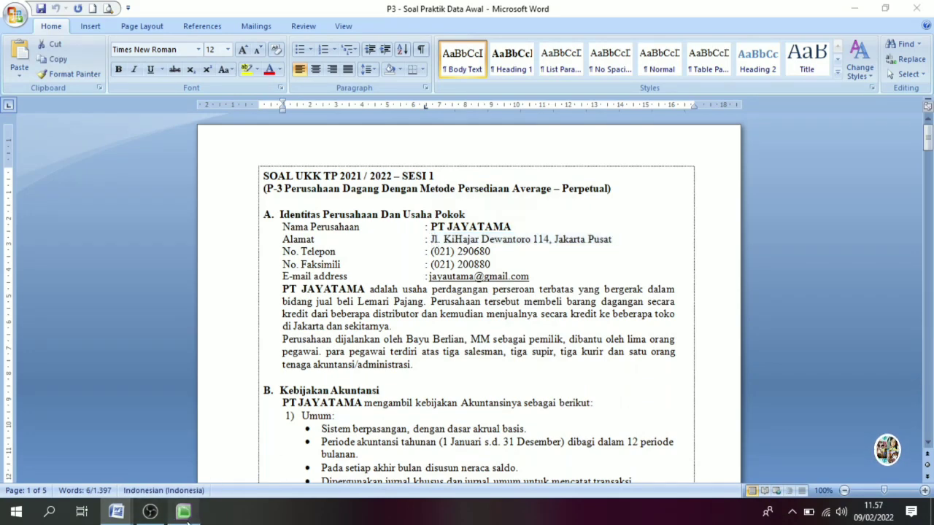
right_click(512, 280)
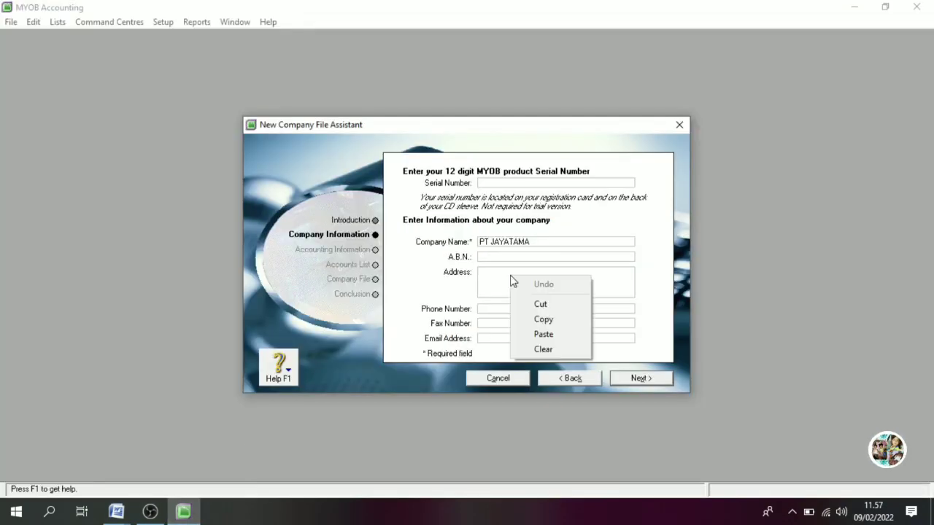
click(545, 334)
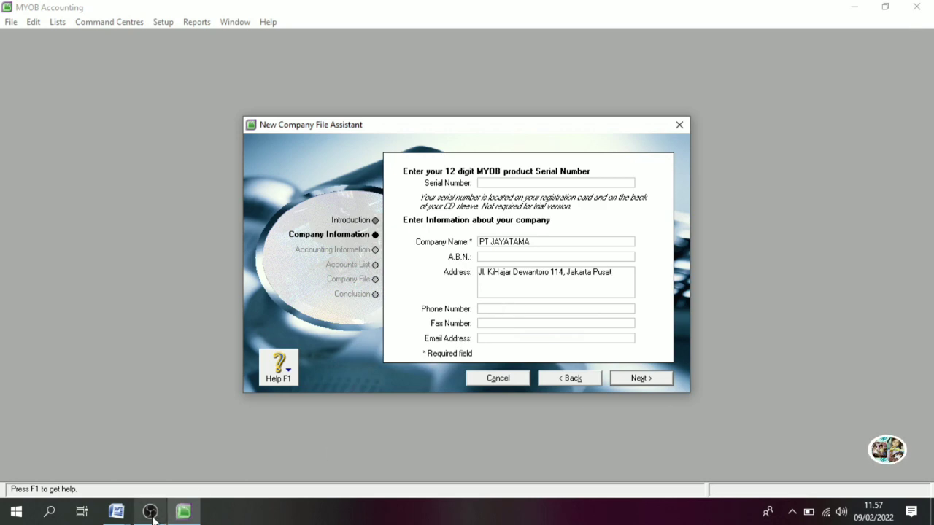
Copy the company's telephone number from the Word document into the Phone Number field in MYOB.
mouse_move(116, 512)
click(207, 423)
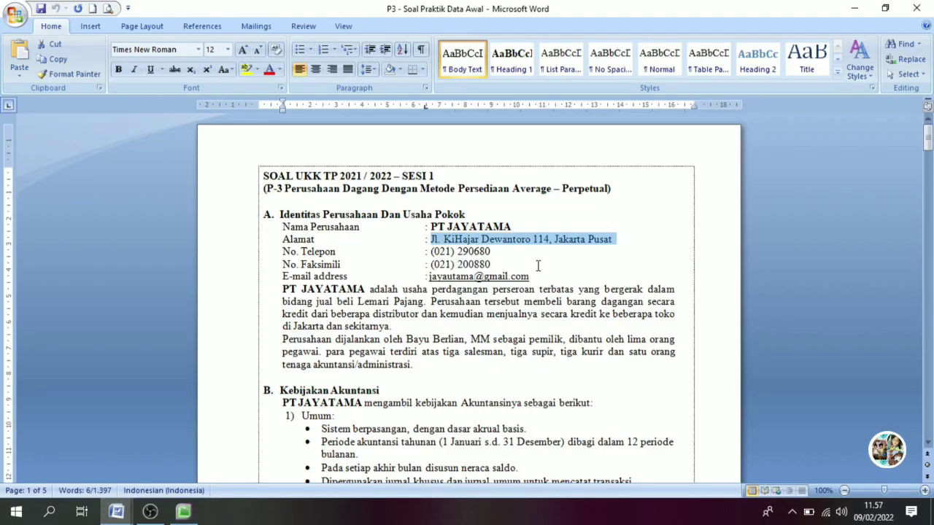
drag(503, 255, 430, 252)
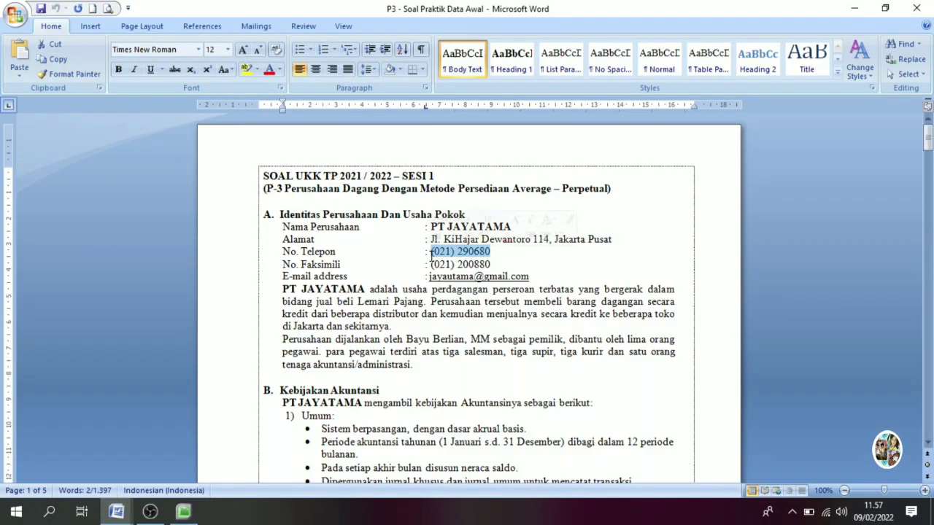
click(184, 512)
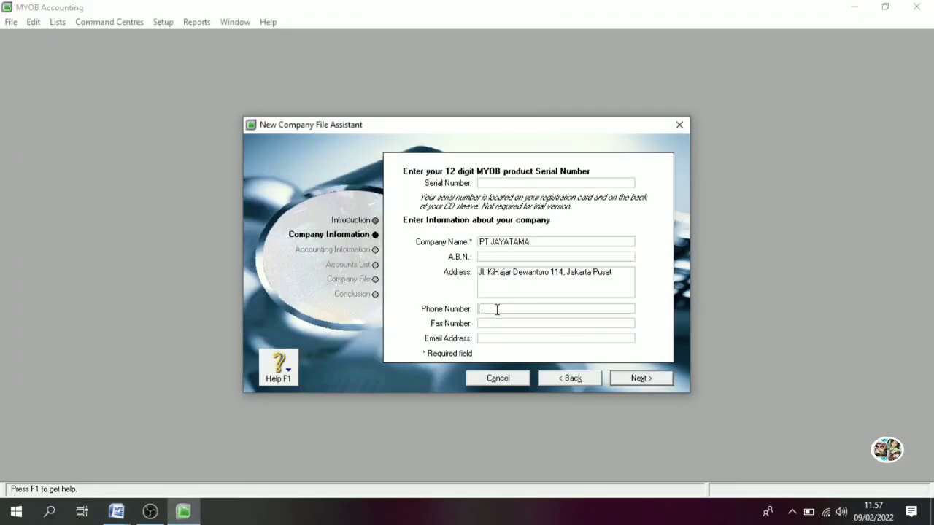
right_click(497, 309)
click(527, 367)
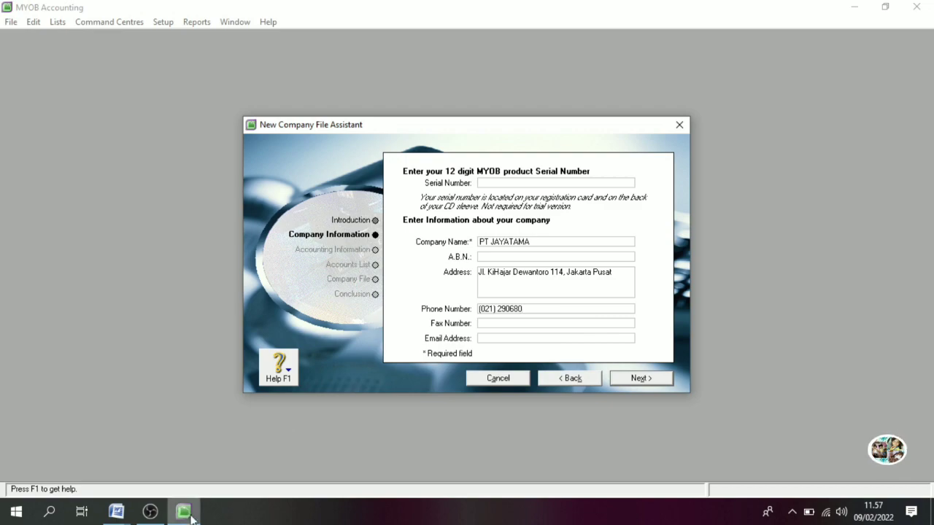
Copy the company's fax number from the Word document into the Fax Number field in MYOB.
click(116, 512)
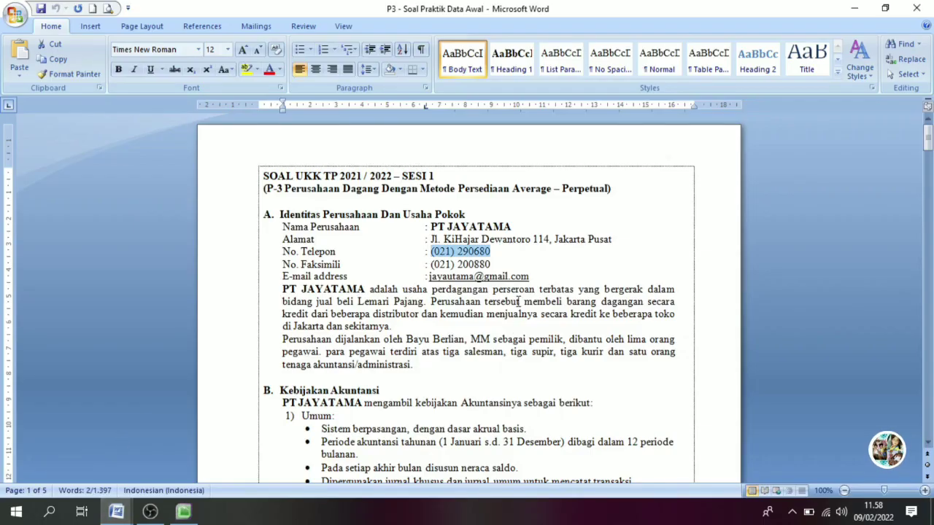
drag(505, 268, 435, 268)
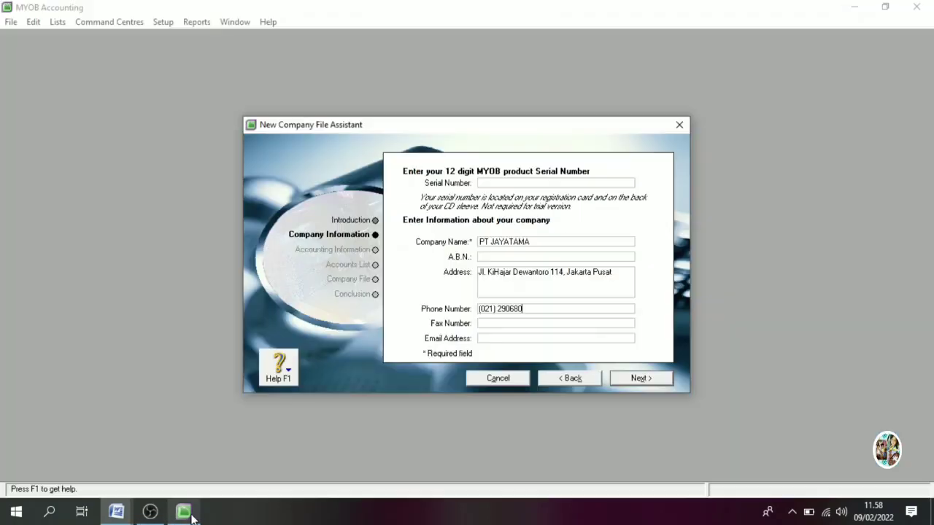
click(184, 513)
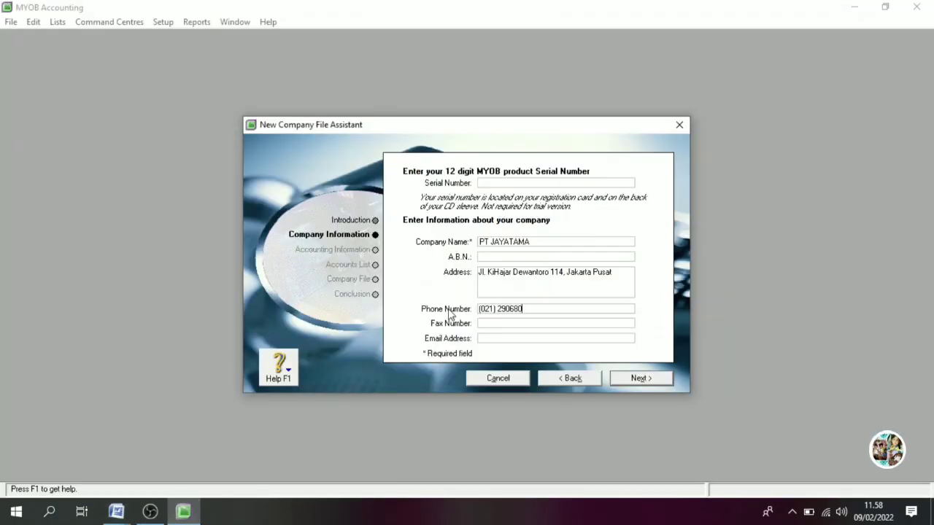
right_click(502, 322)
click(533, 382)
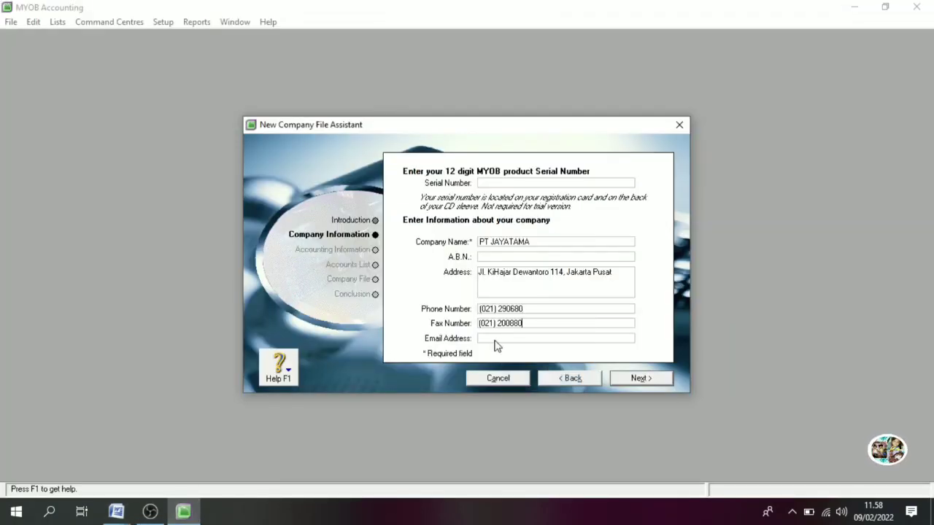
Copy the company's e-mail address from the Word document into the MYOB Email Address field and continue to the accounting year settings.
click(116, 512)
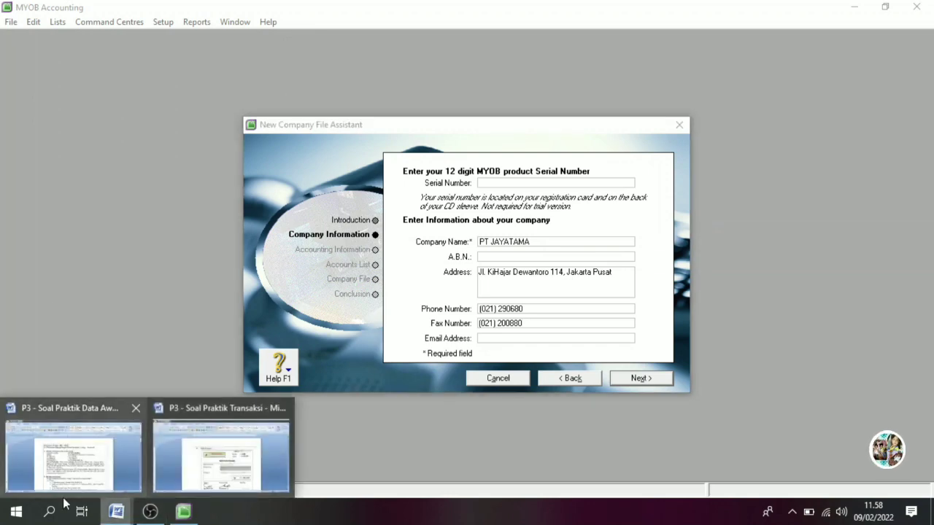
click(74, 460)
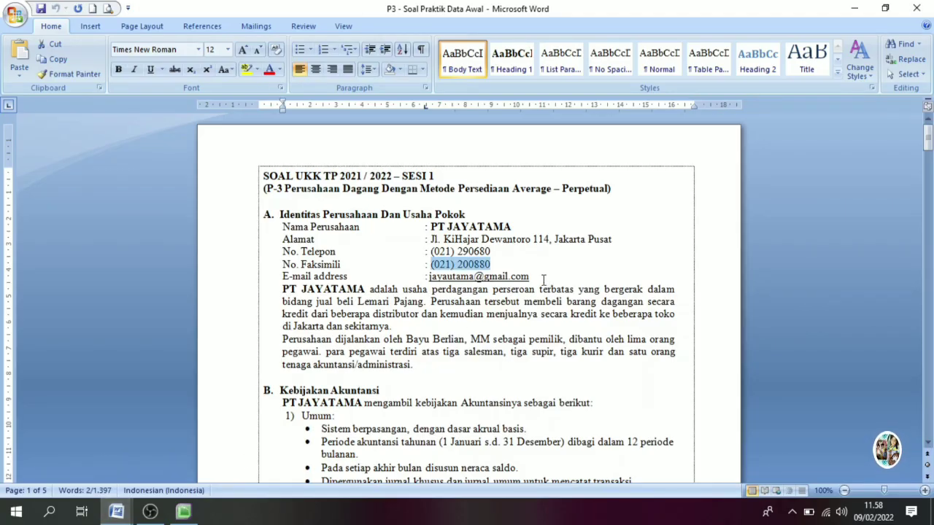
drag(534, 276, 432, 276)
key(super+c)
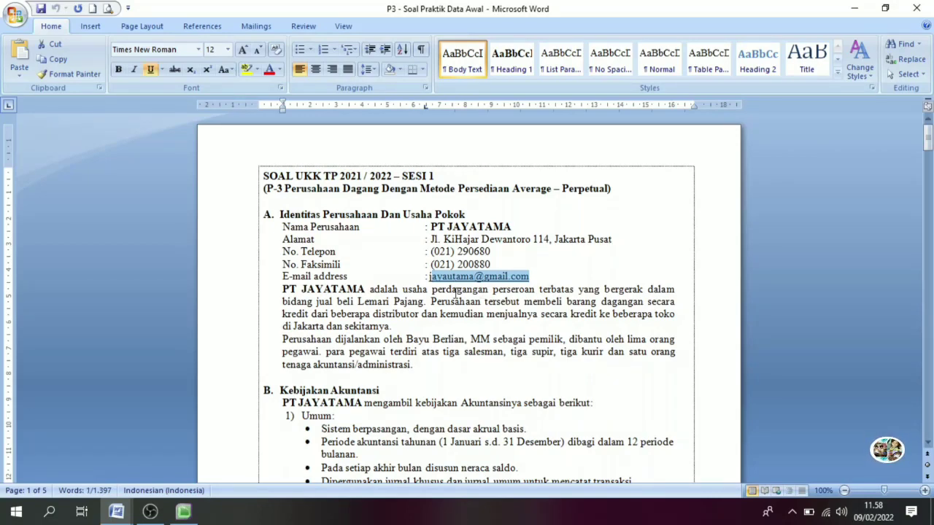
click(183, 512)
click(502, 340)
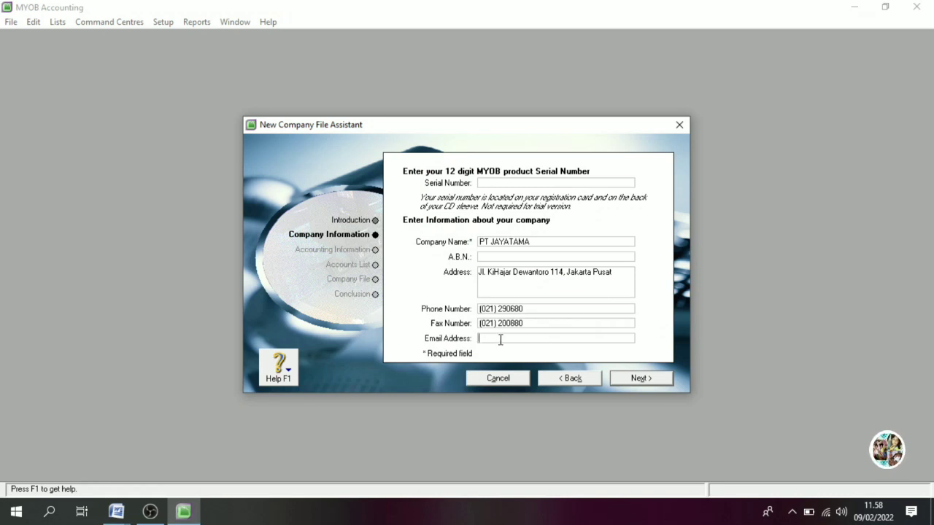
right_click(500, 339)
click(535, 399)
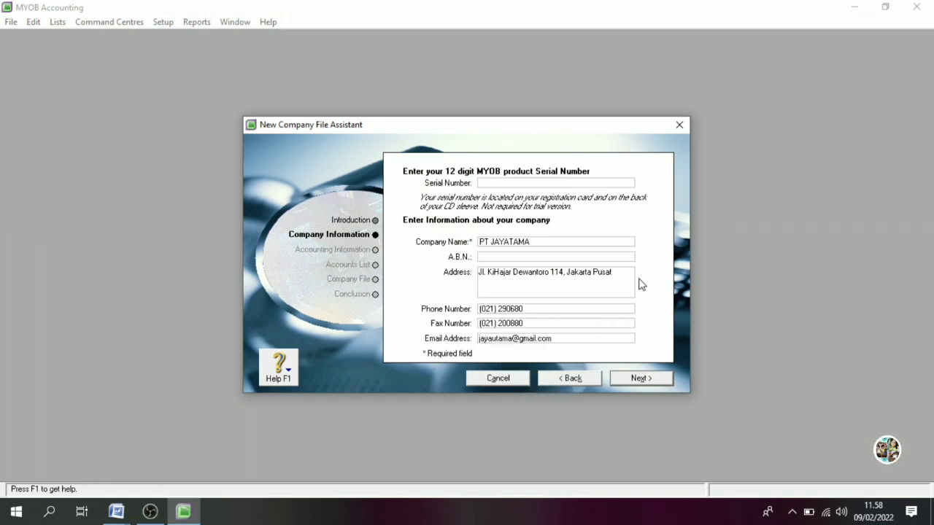
click(638, 379)
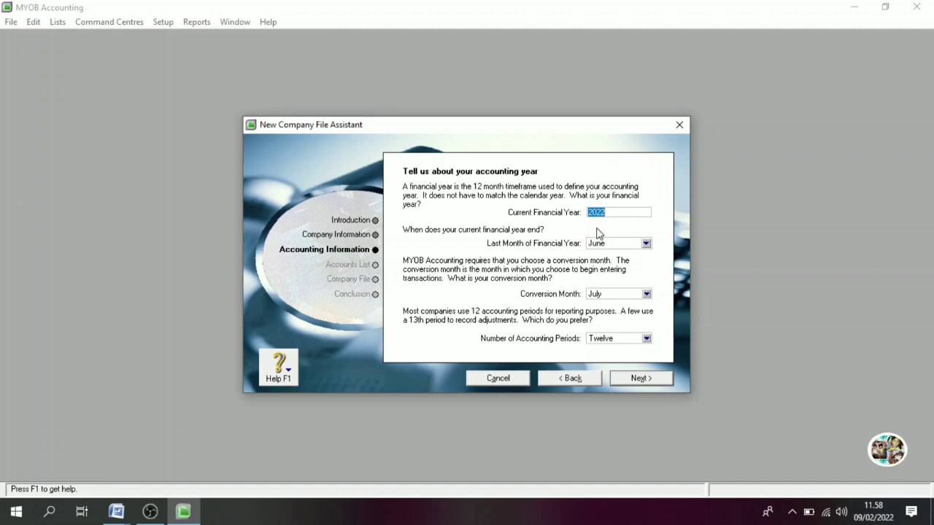
Consult the P3 - Soal Praktik Data Awal document and set the Current Financial Year in MYOB to 2021.
click(116, 511)
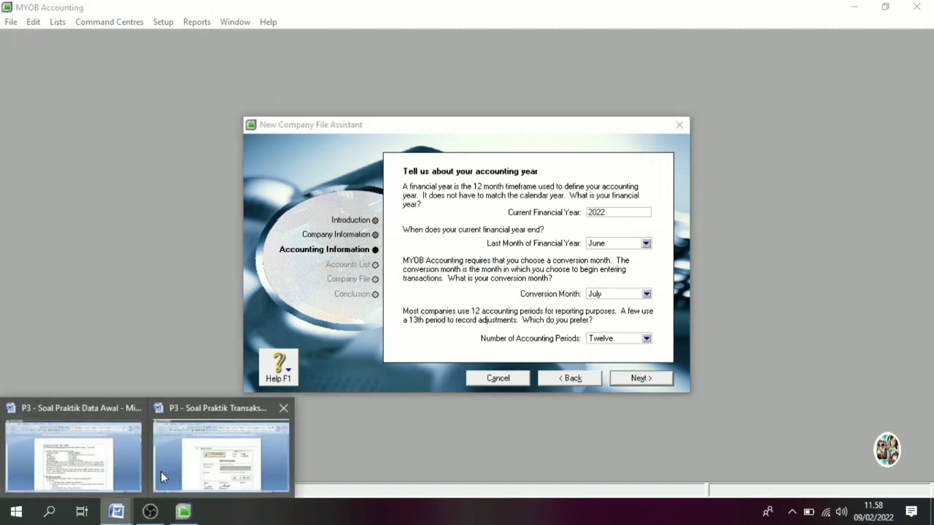
click(73, 455)
click(574, 351)
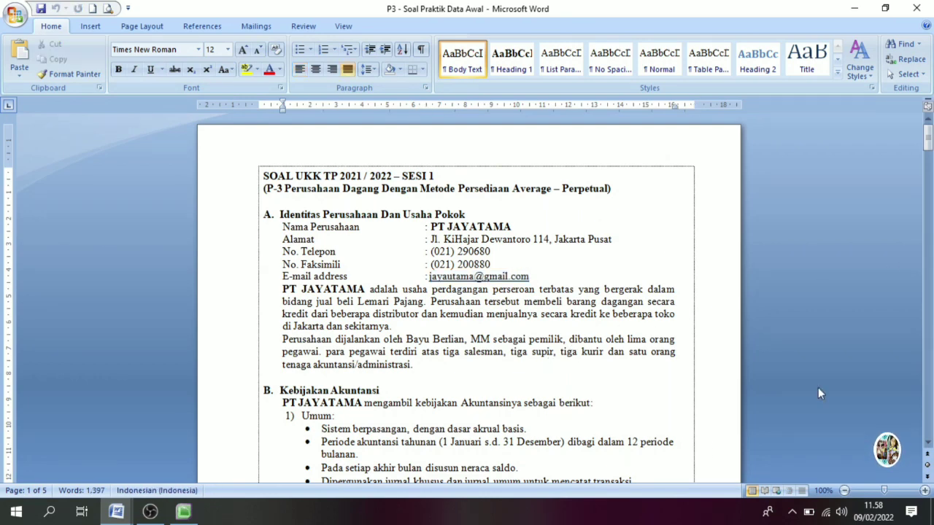
click(929, 295)
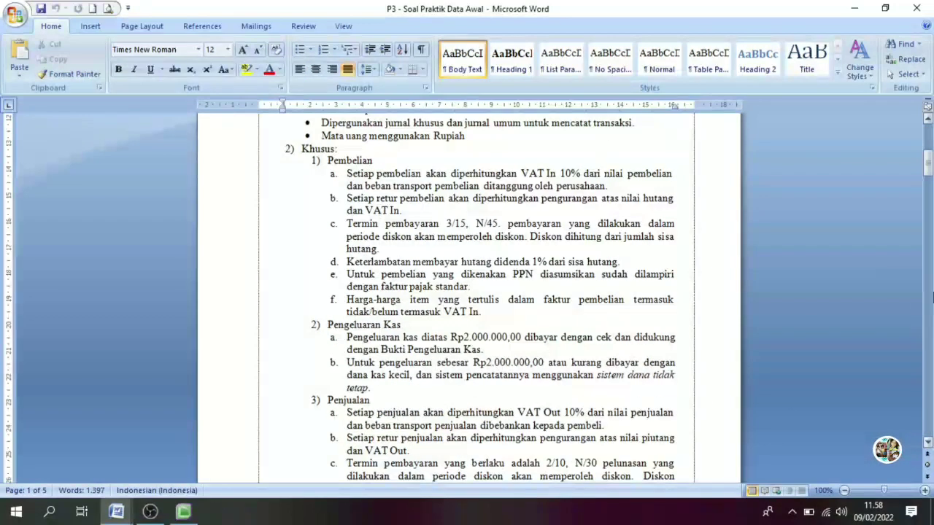
scroll(932, 295, down, 15)
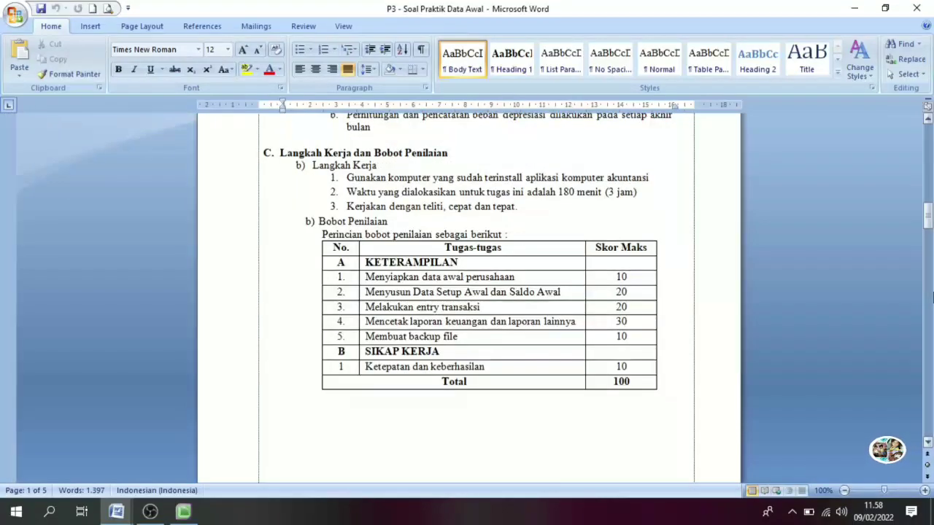
click(932, 297)
click(932, 297)
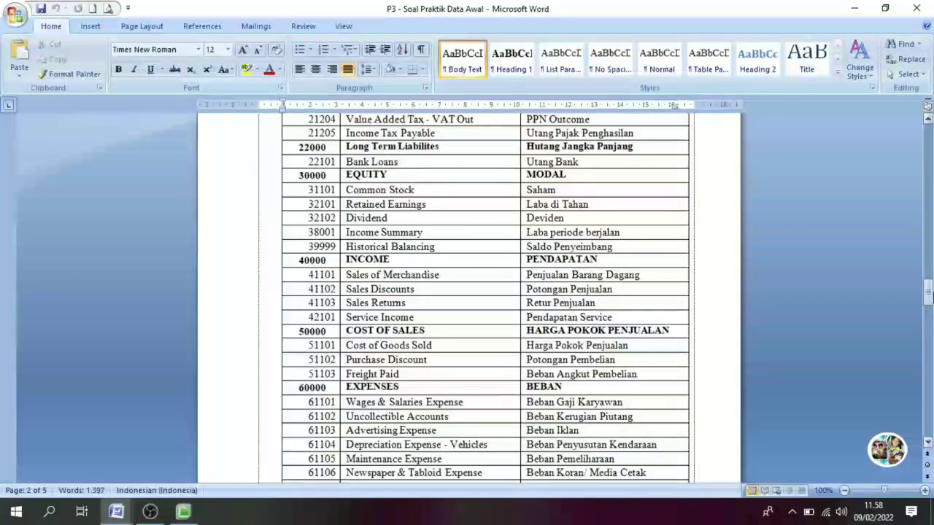
drag(932, 300, 931, 245)
click(183, 512)
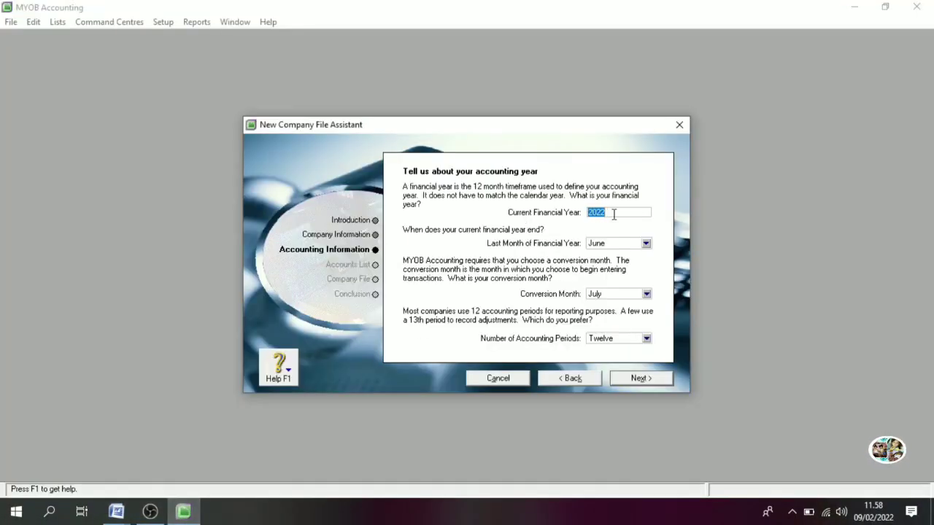
text(2)
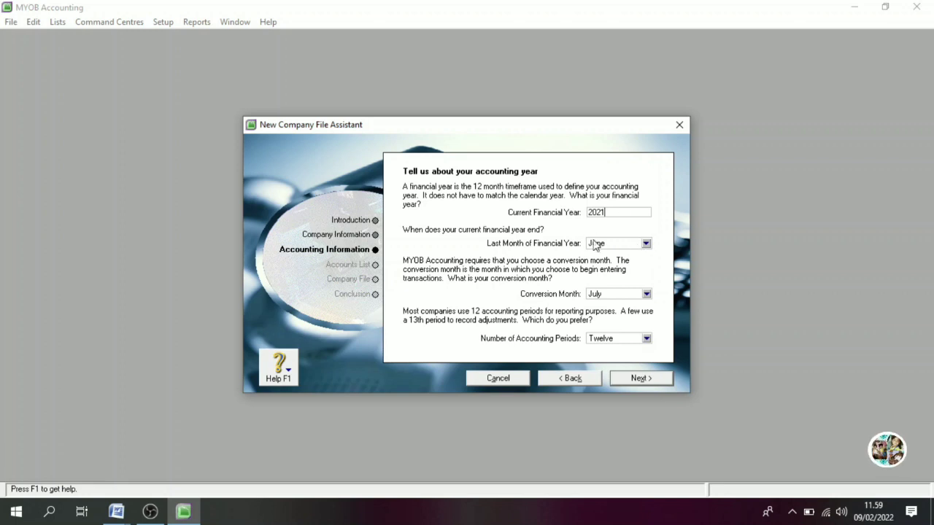
Check the accounting period in the Word data document and set the Last Month of Financial Year in MYOB to December.
click(114, 511)
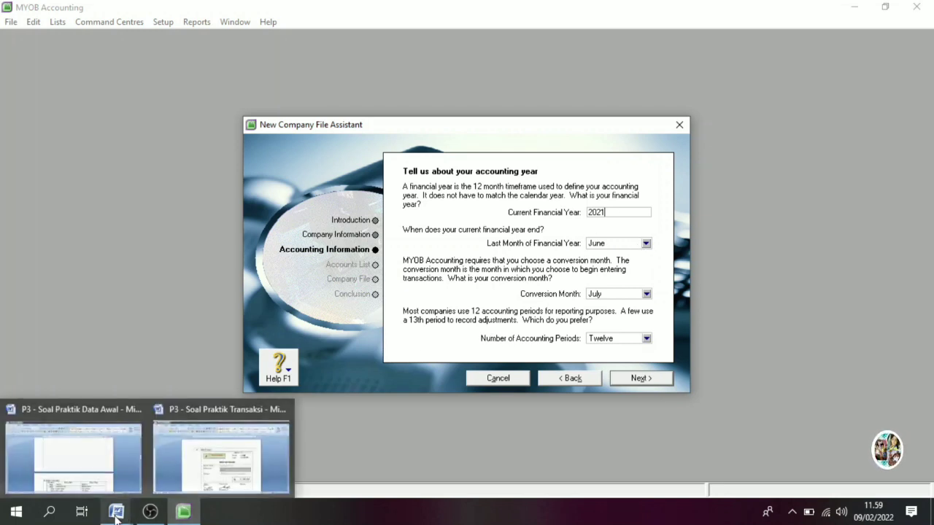
click(100, 493)
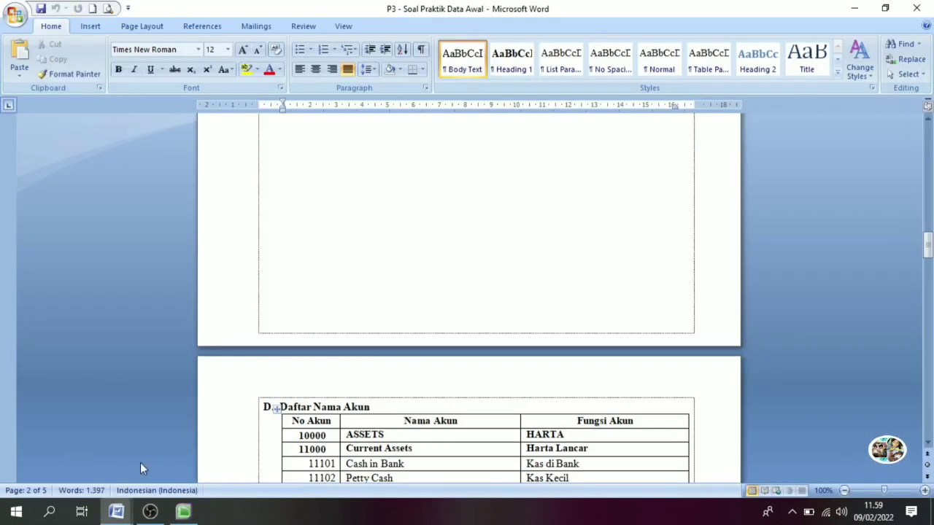
click(926, 163)
drag(927, 163, 929, 140)
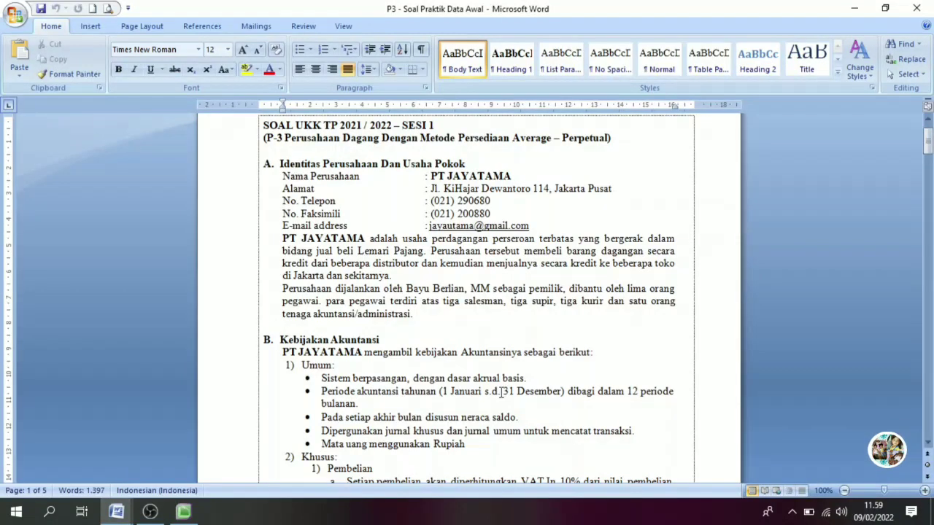
click(183, 512)
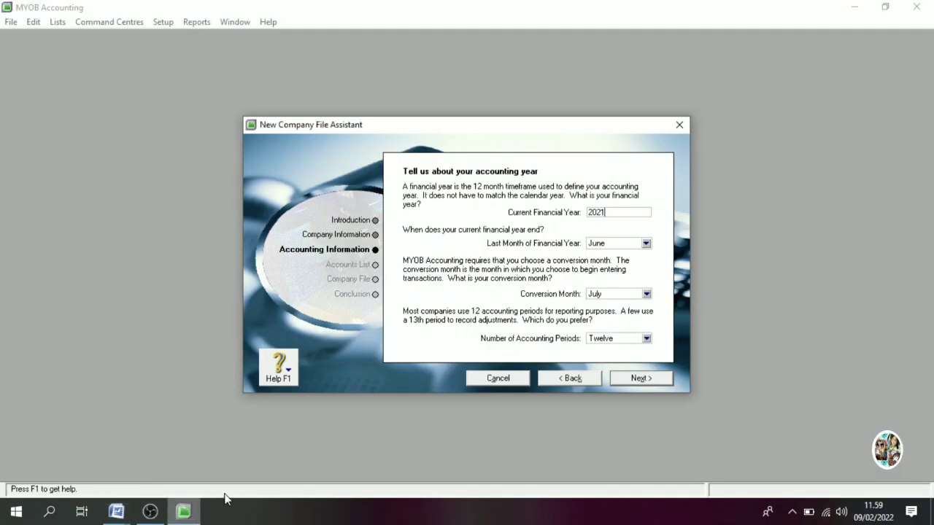
click(626, 248)
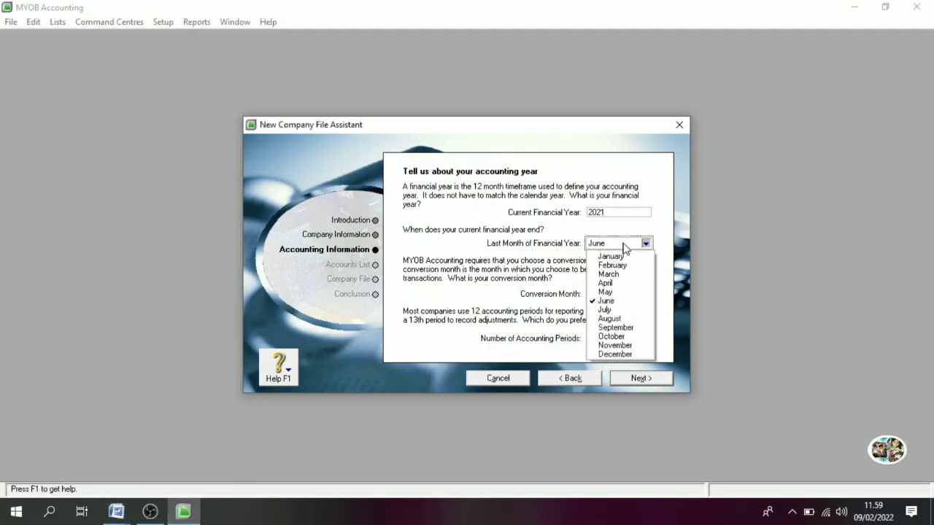
click(619, 354)
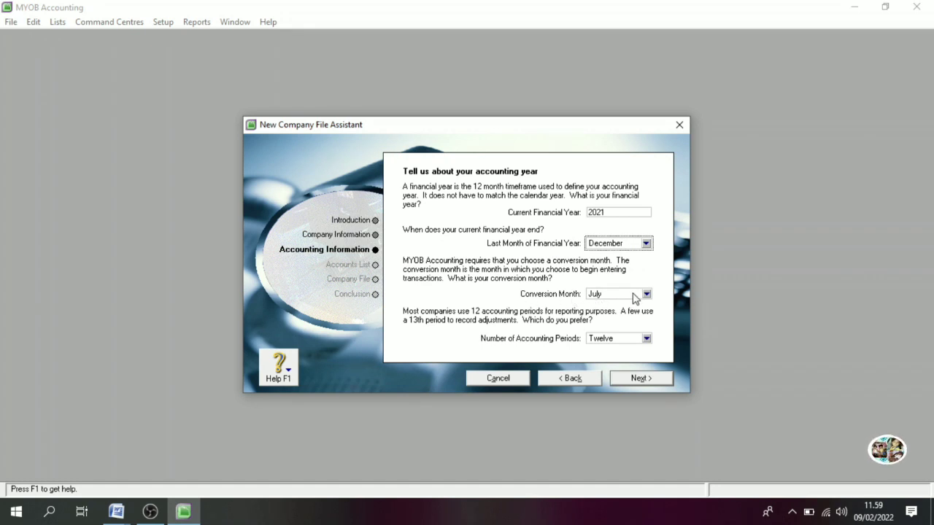
Check the balance date and transaction dates in the two Word documents, and set the Conversion Month in MYOB to December.
mouse_move(116, 511)
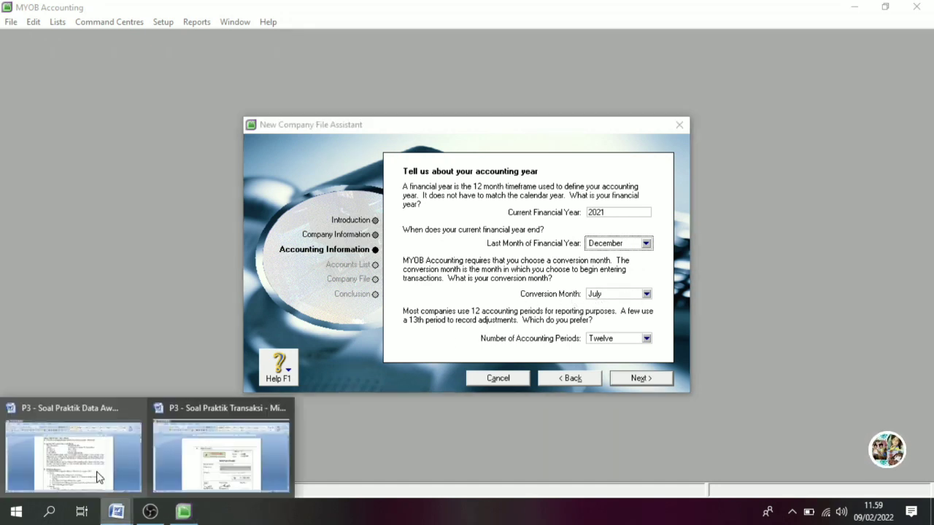
click(100, 477)
click(928, 379)
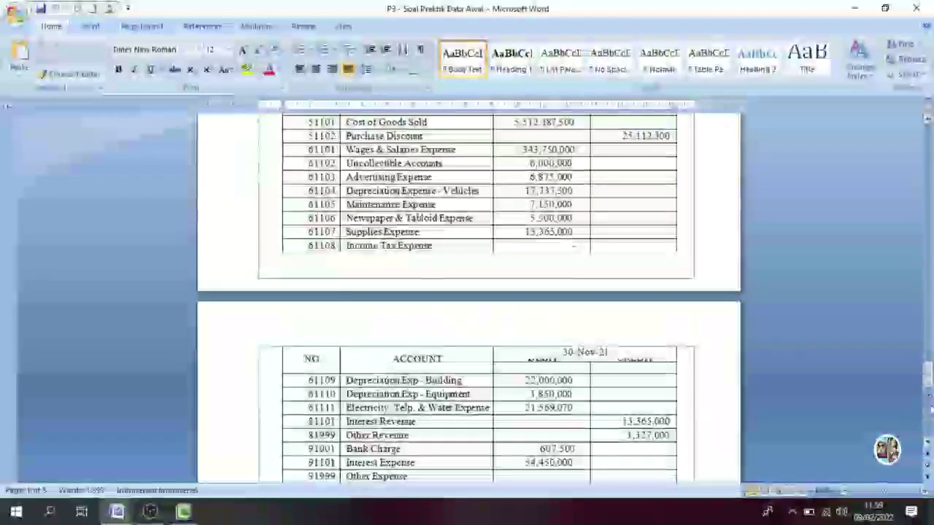
click(928, 389)
click(928, 388)
mouse_move(116, 512)
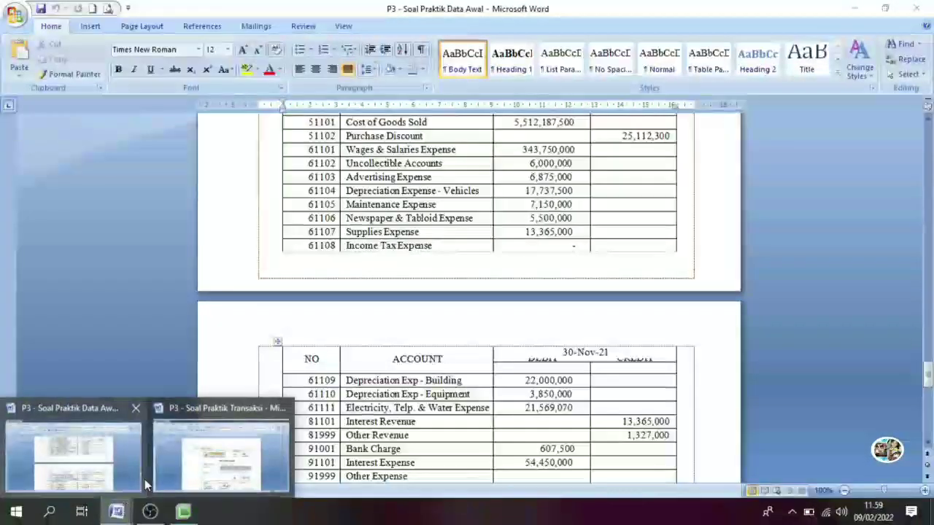
click(217, 448)
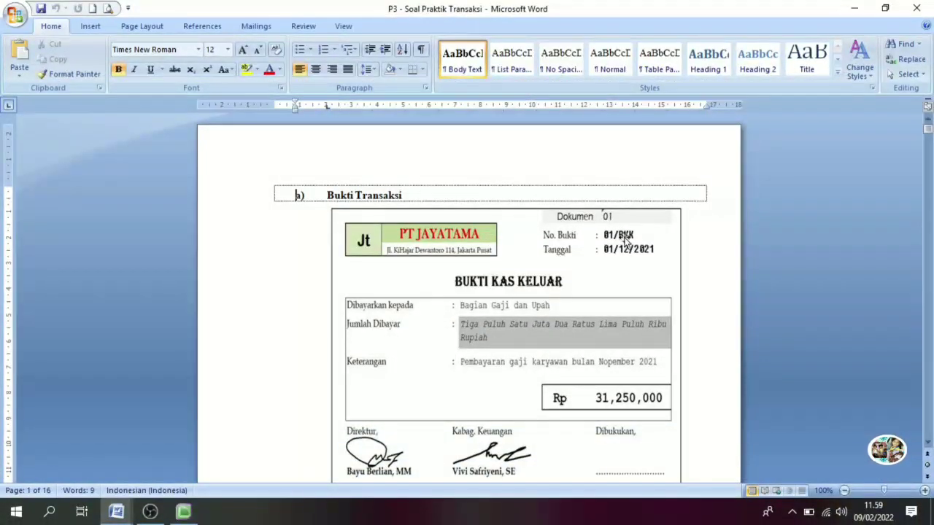
scroll(630, 253, down, 8)
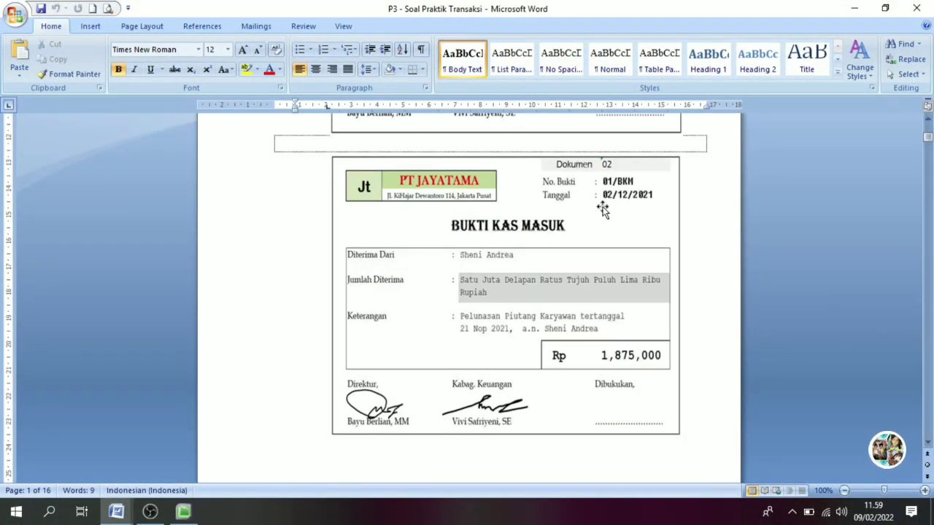
scroll(642, 219, down, 15)
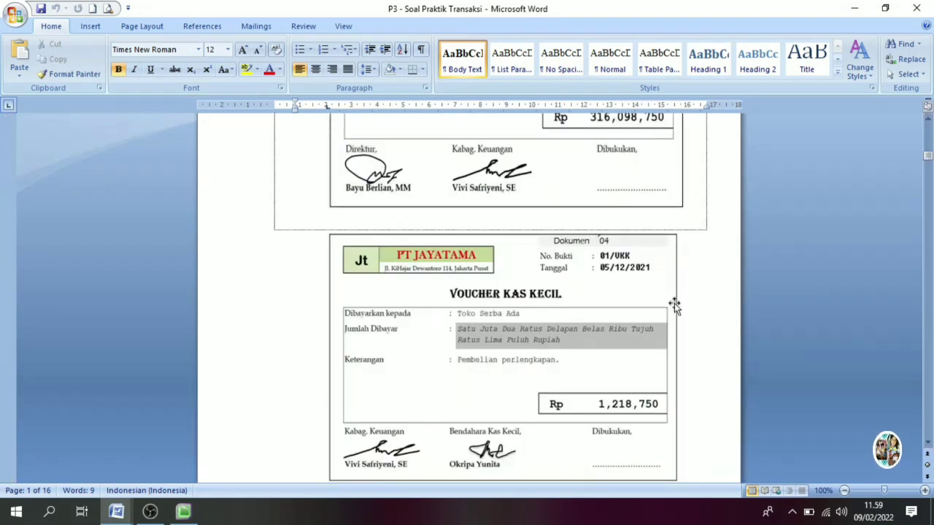
click(184, 514)
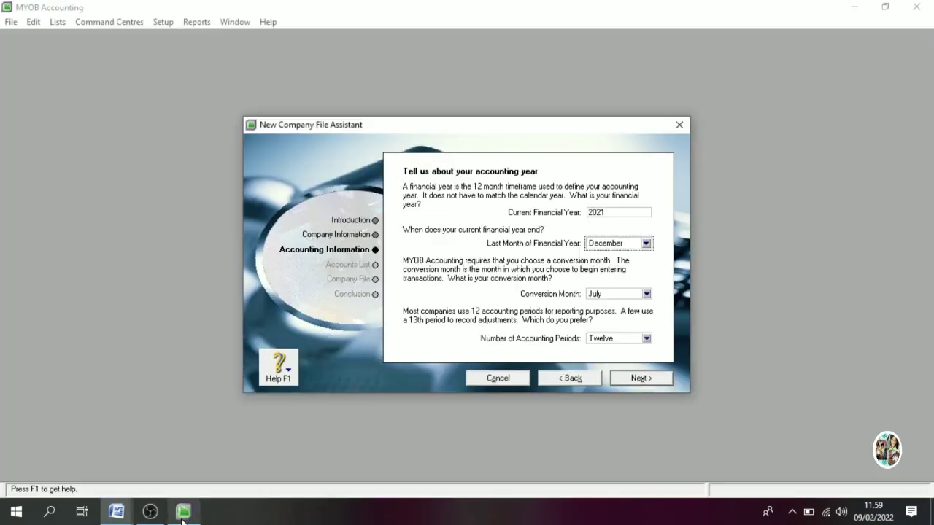
click(598, 298)
click(617, 407)
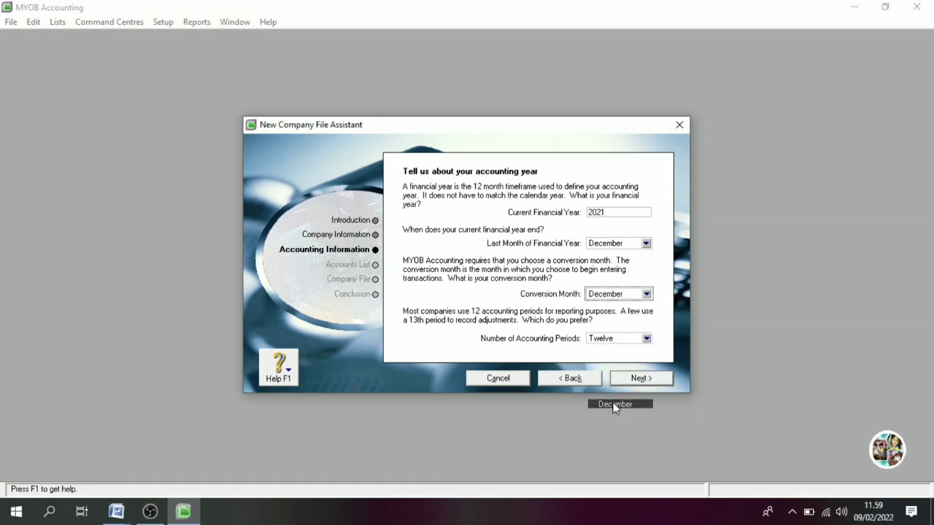
Set the Number of Accounting Periods to Thirteen and proceed past the accounts list options to the company file settings.
click(626, 340)
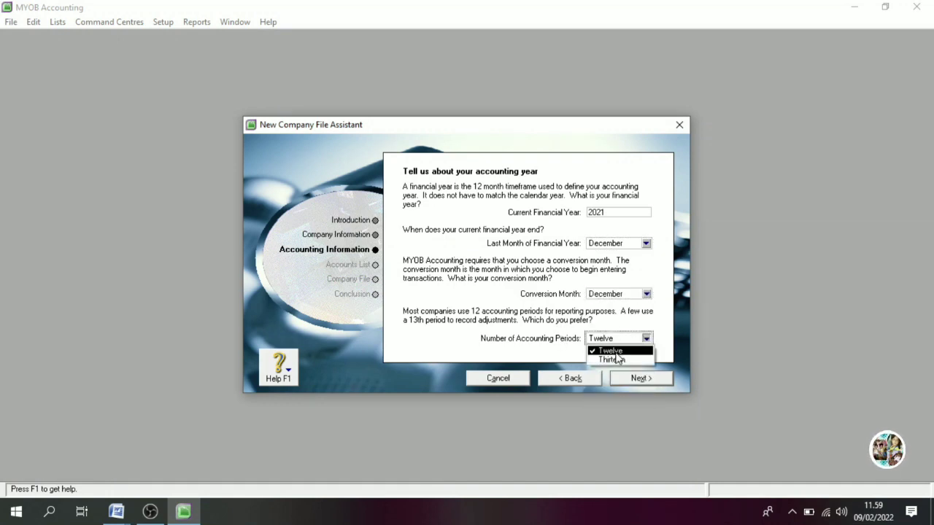
click(615, 360)
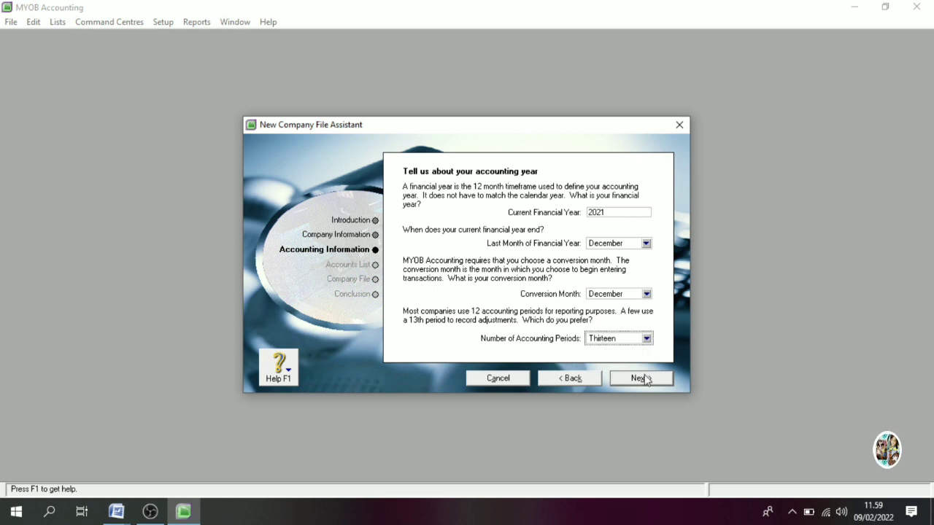
click(642, 380)
click(647, 384)
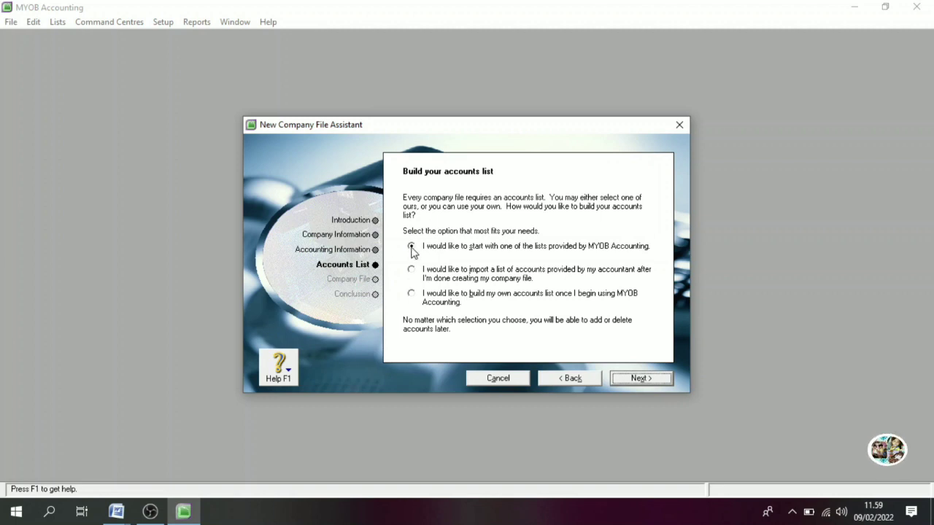
click(640, 379)
Change the company file's location to the BAHAN KONTEN folder on New Volume (D:), keeping the file name PT JAYATAMA.
click(415, 307)
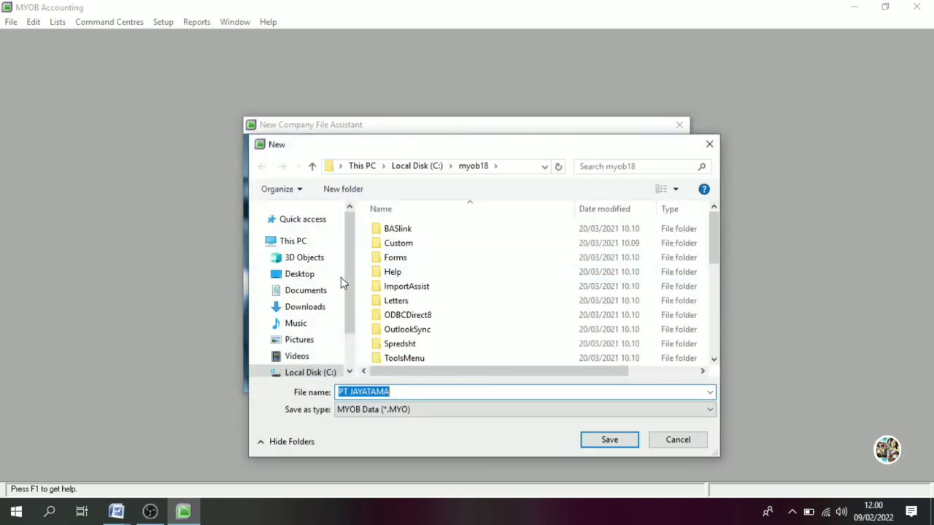
scroll(351, 317, down, 1)
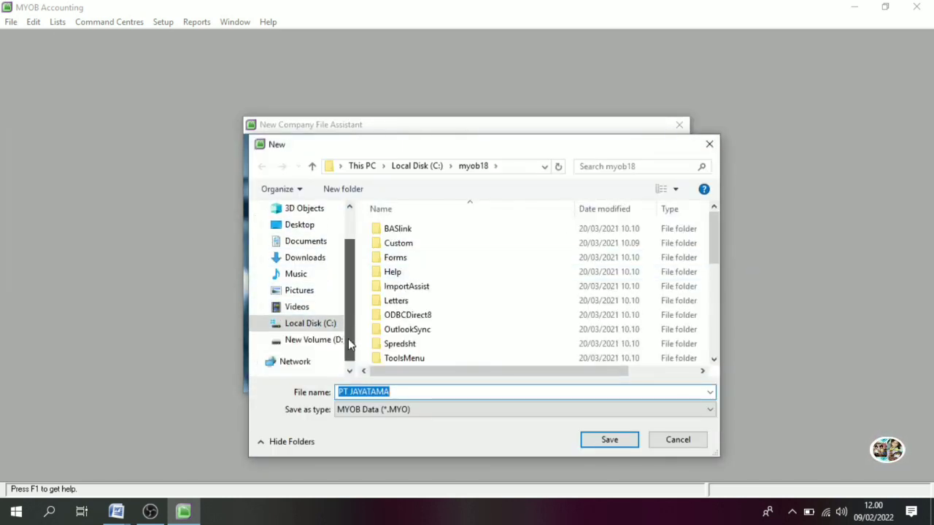
click(312, 341)
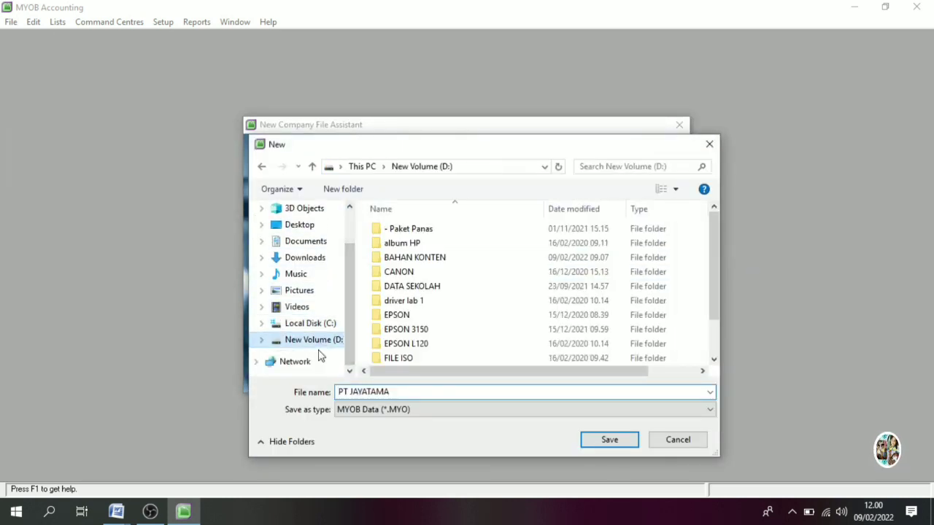
double_click(421, 259)
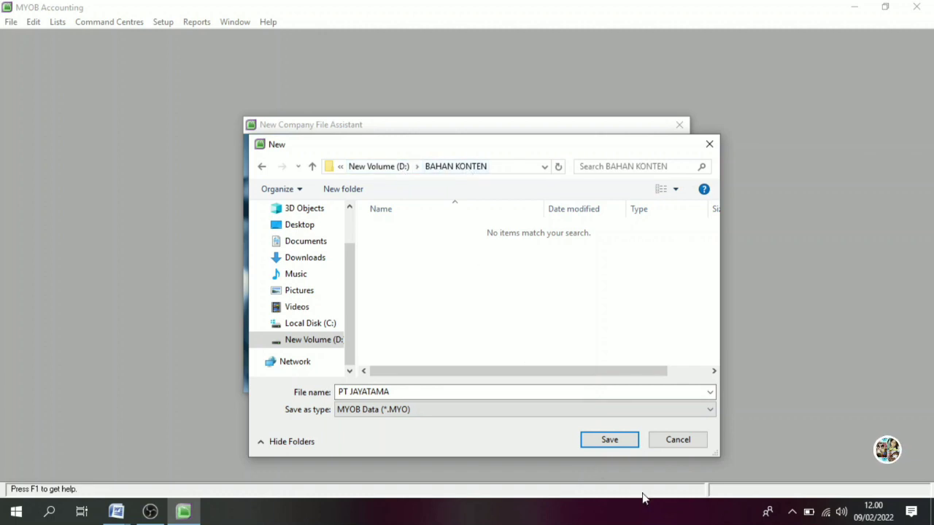
click(618, 441)
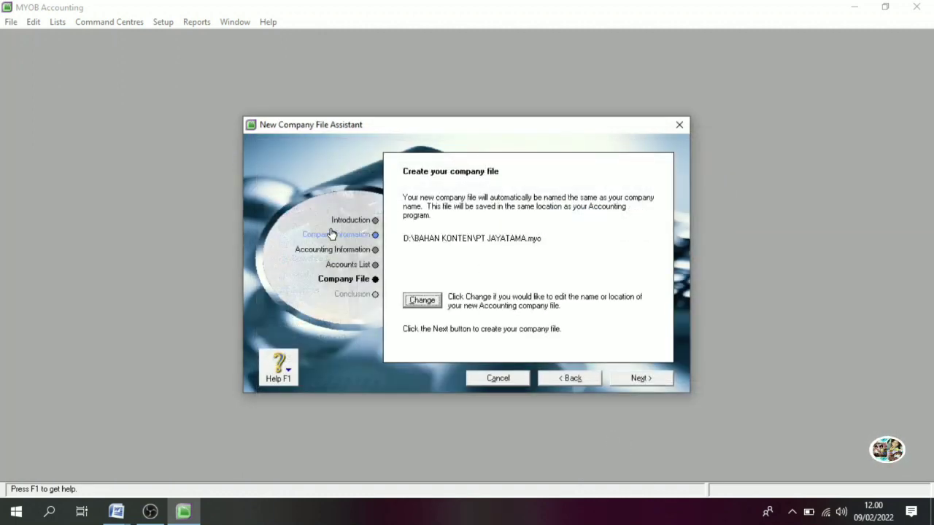
Create the company file and open it in a maximized Command Centre.
click(651, 381)
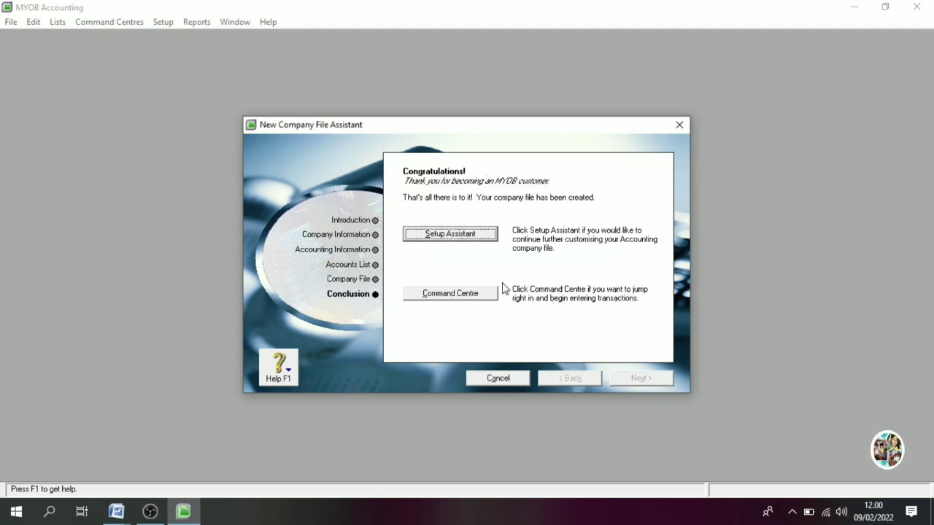
click(452, 297)
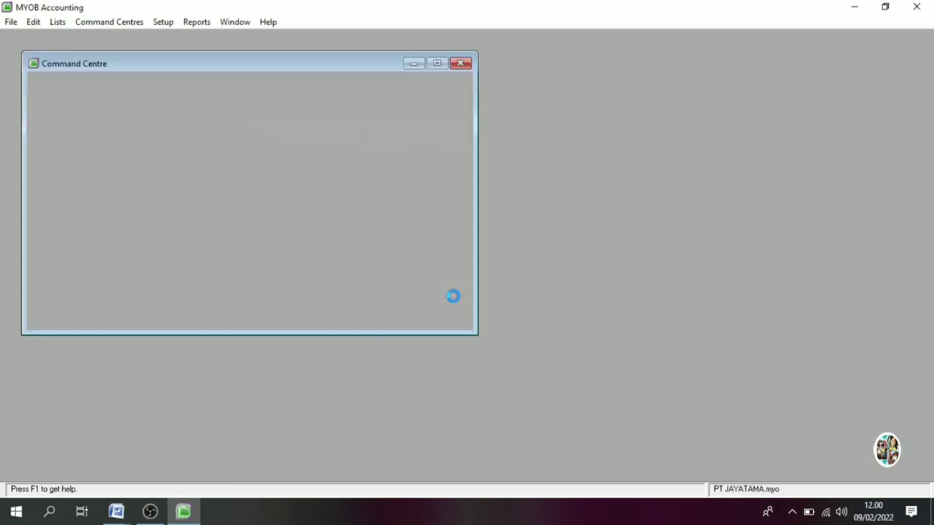
click(436, 62)
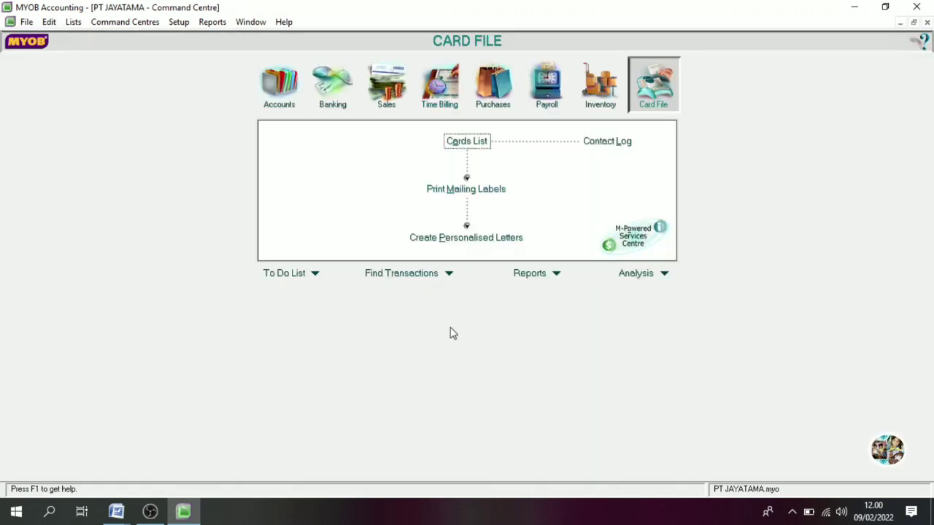
Arrange MYOB side by side with the P3 - Soal Praktik Data Awal document and go back to its account list.
key(super+Left)
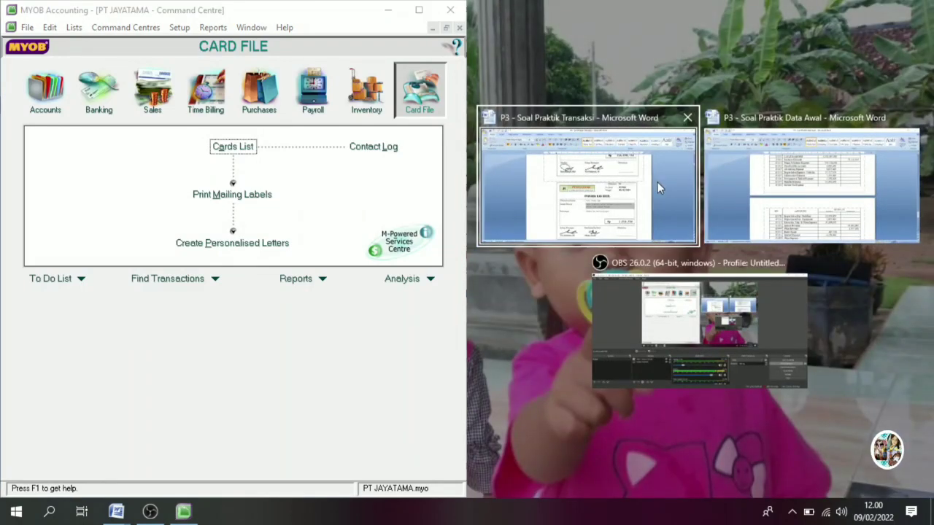
click(785, 199)
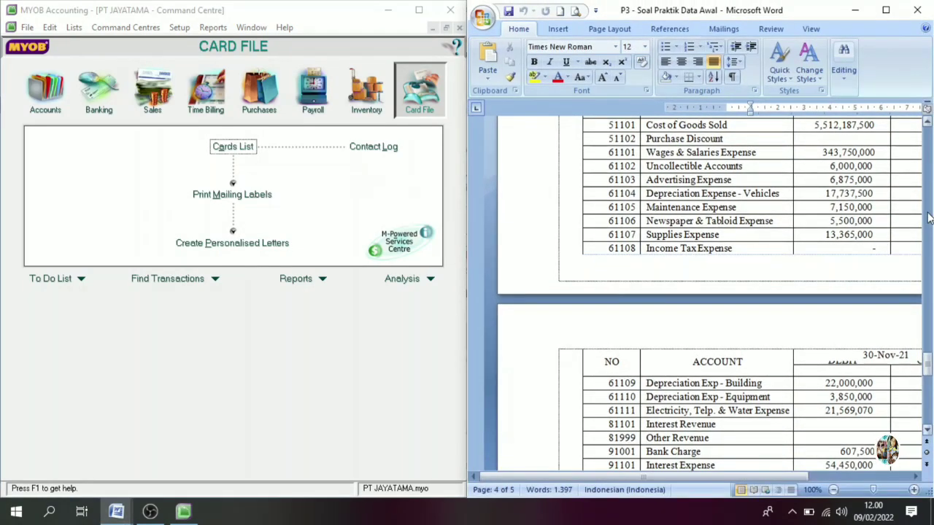
scroll(929, 217, up, 15)
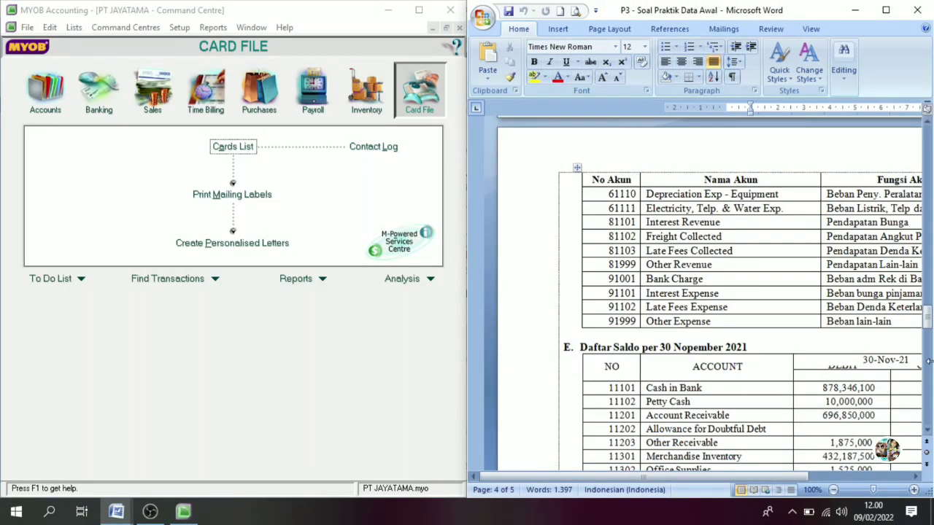
Return to the start of the Daftar Nama Akun section in the Word document and bring its full table columns into view.
click(929, 430)
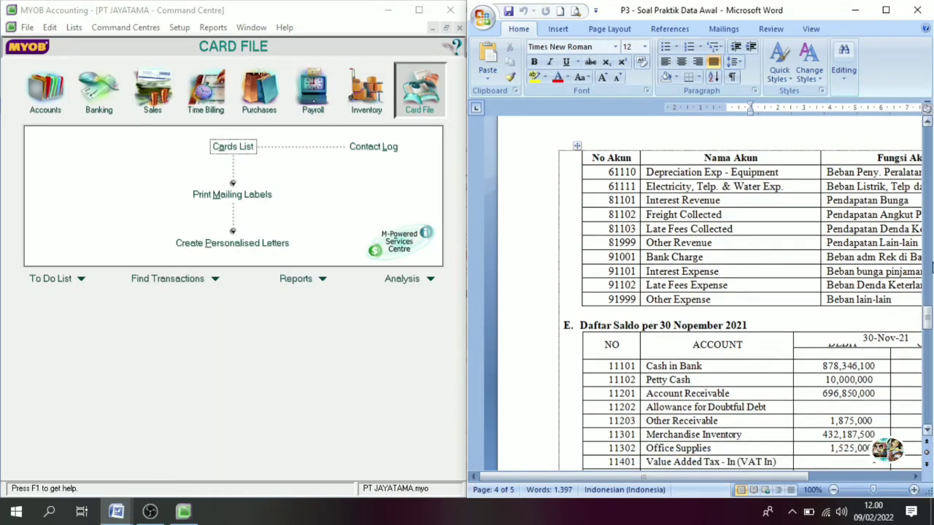
scroll(931, 232, up, 8)
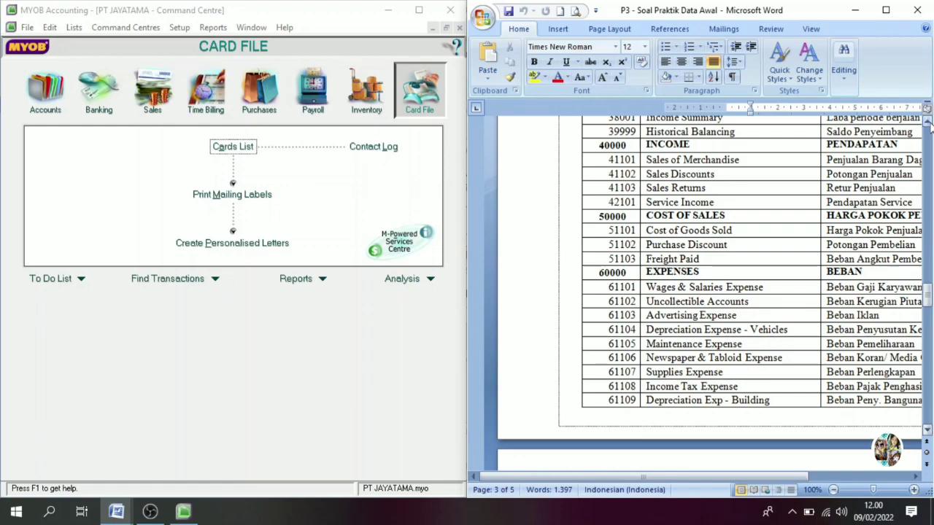
scroll(930, 126, up, 5)
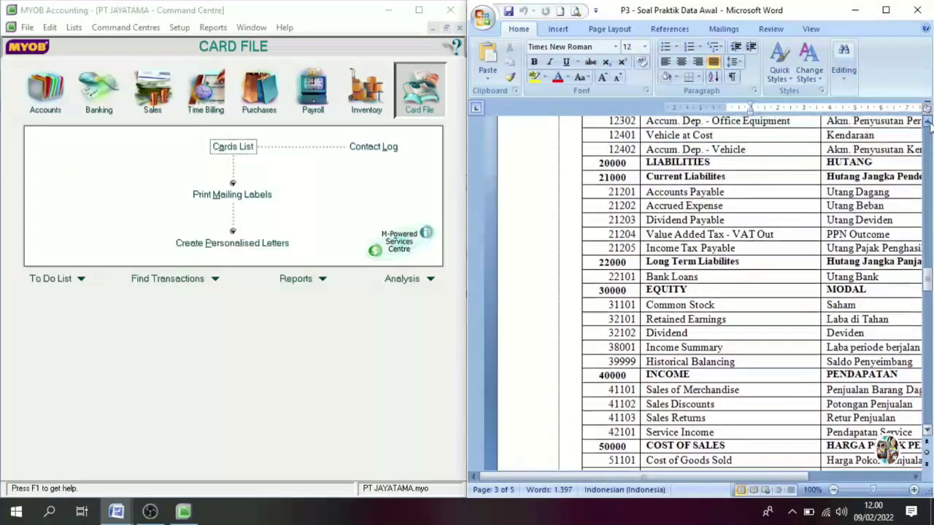
scroll(931, 126, up, 8)
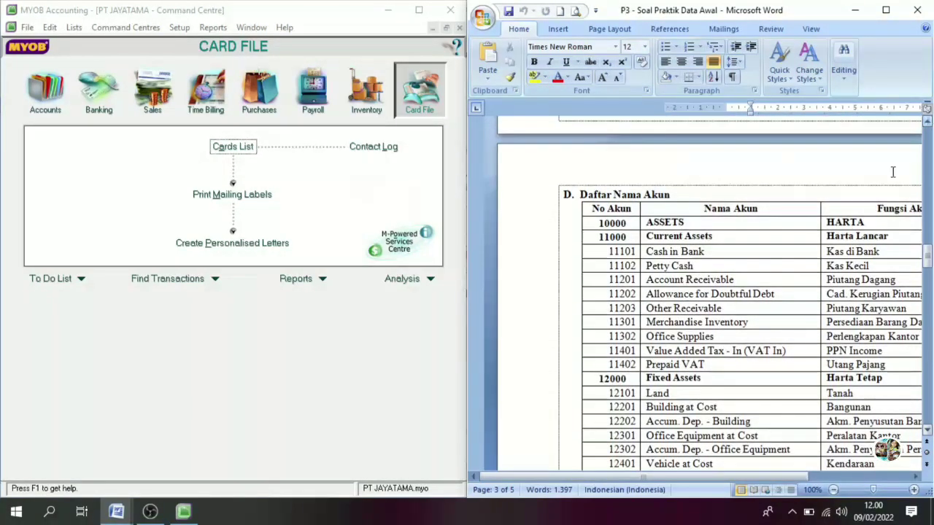
click(690, 194)
drag(705, 478, 748, 479)
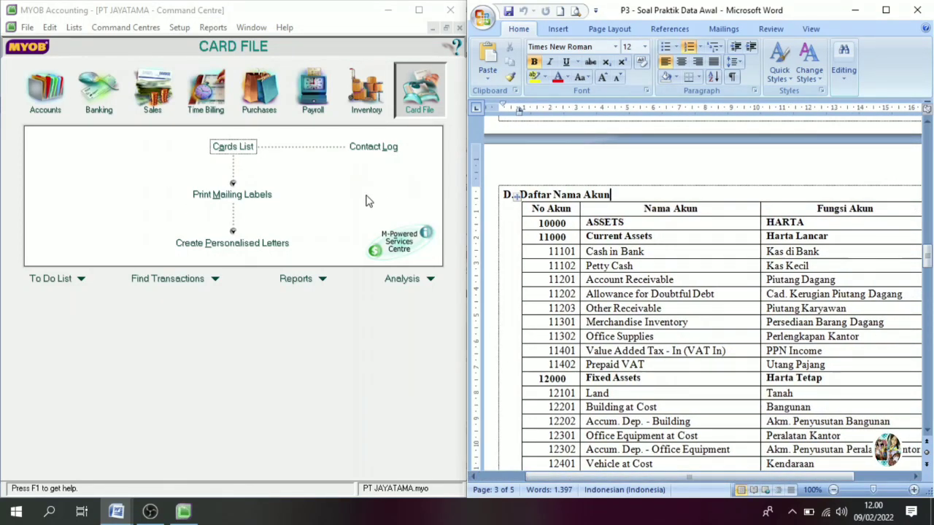
Open the Accounts List in MYOB's Accounts command centre and show only the asset accounts.
click(44, 99)
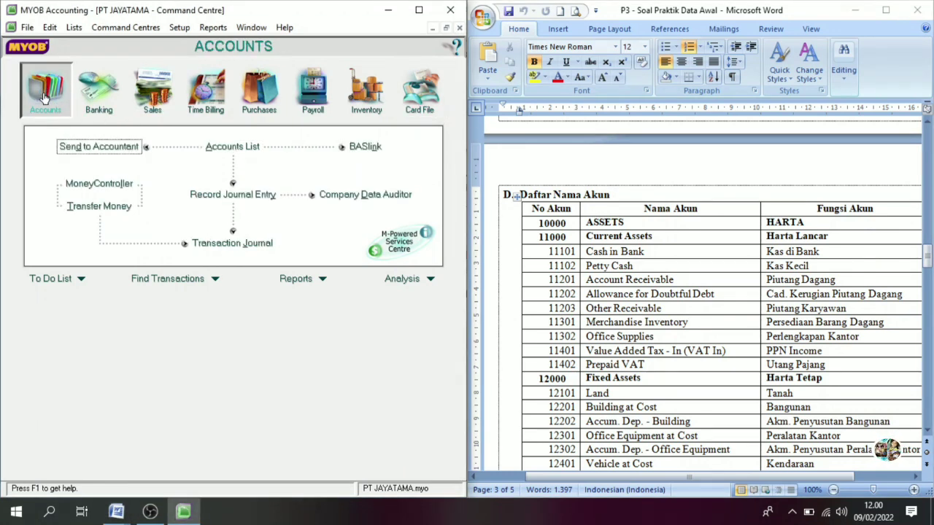
click(241, 147)
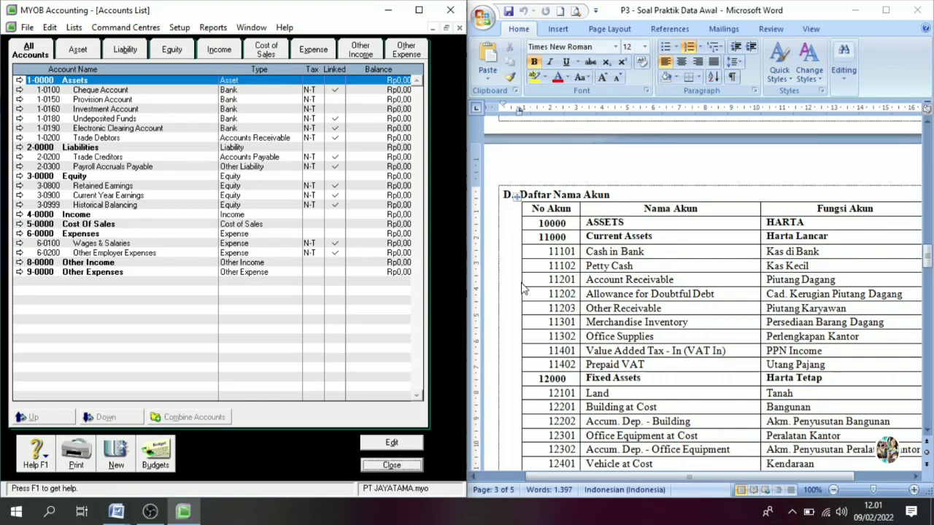
click(78, 50)
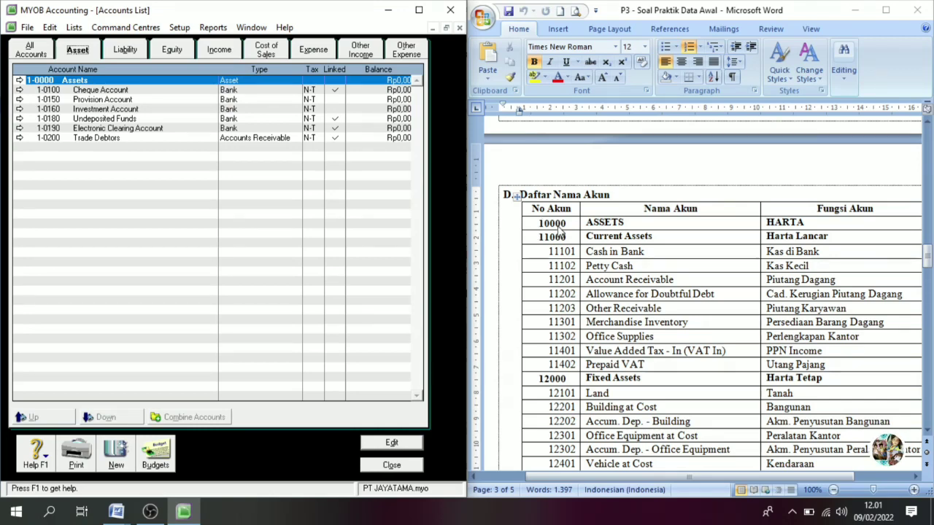
Compare the account groups in the document's Daftar Nama Akun table with each account category in the MYOB Accounts List, returning to the asset accounts.
drag(928, 267, 902, 289)
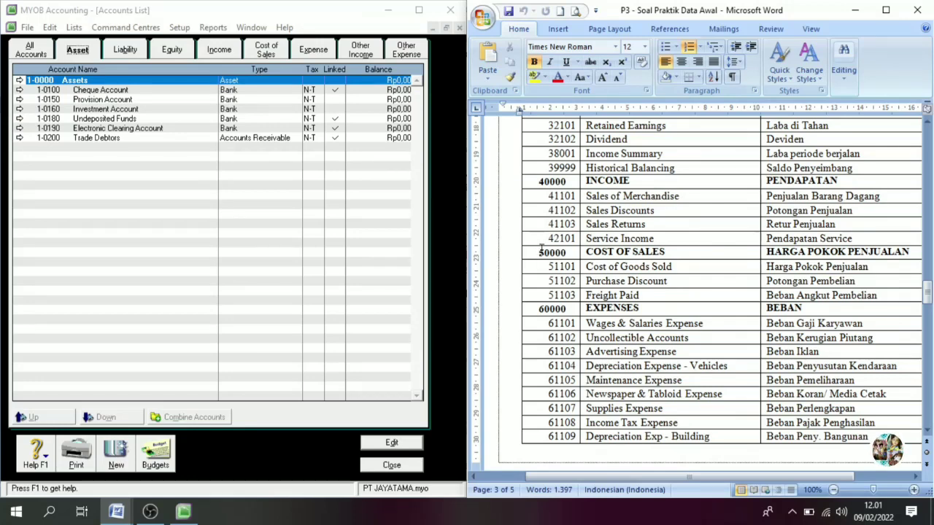
drag(928, 292, 928, 285)
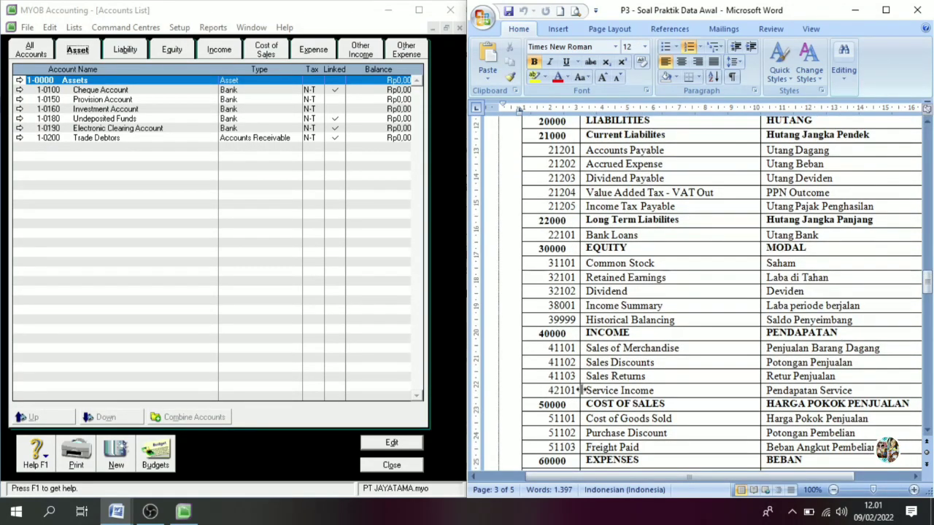
drag(928, 286, 932, 255)
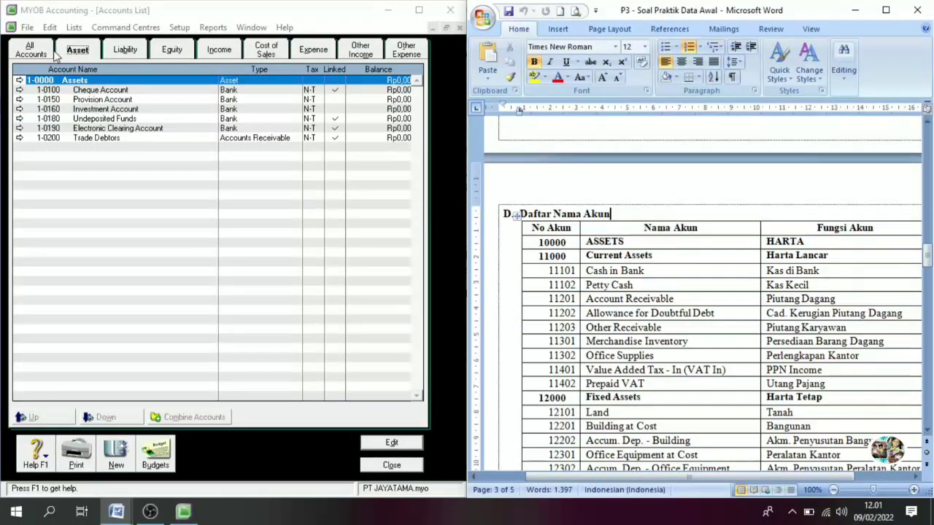
click(75, 53)
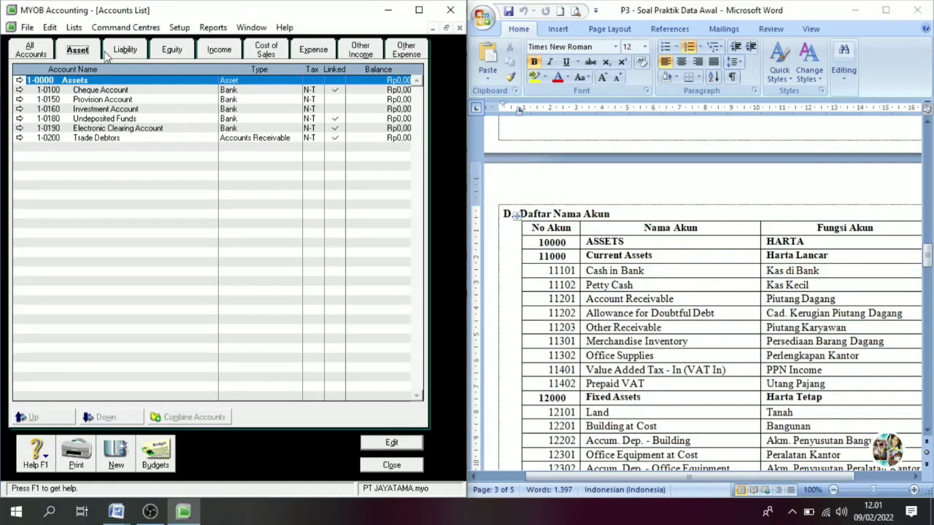
click(125, 51)
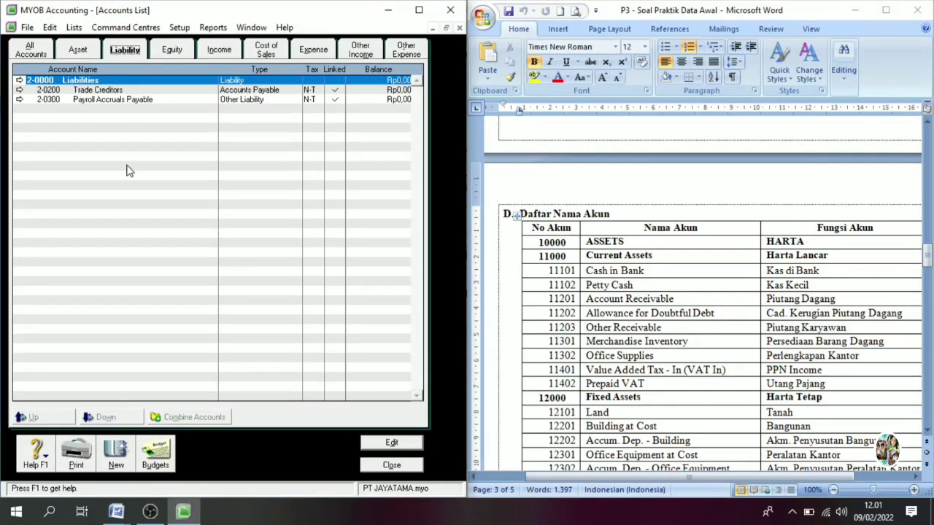
click(167, 51)
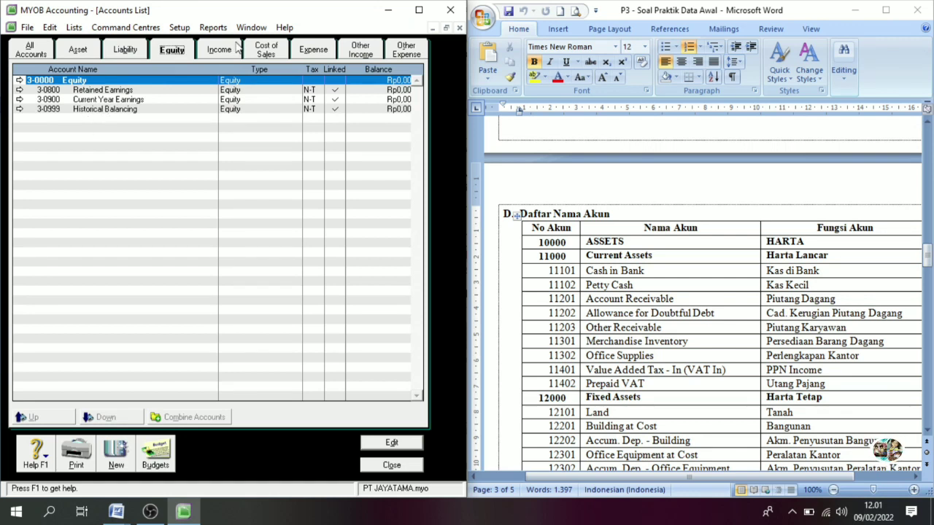
click(234, 47)
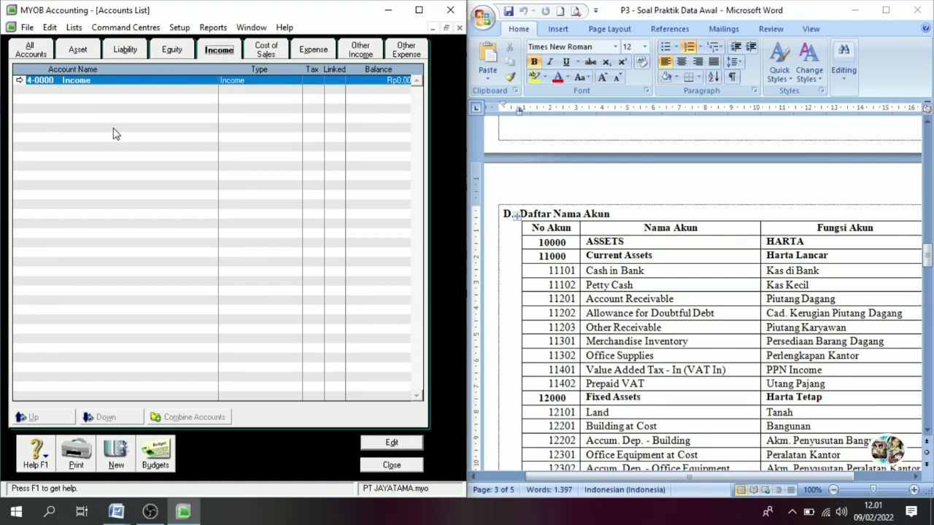
click(266, 51)
click(313, 50)
click(361, 50)
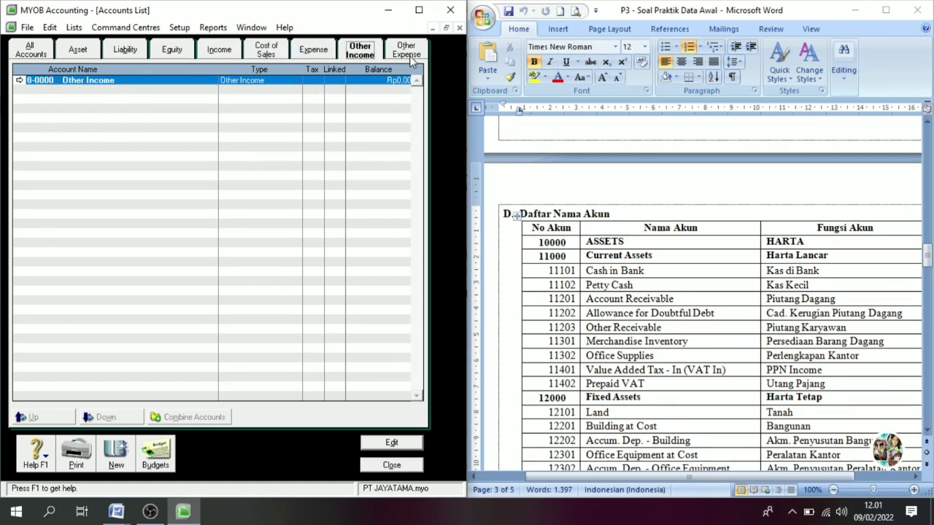
click(411, 60)
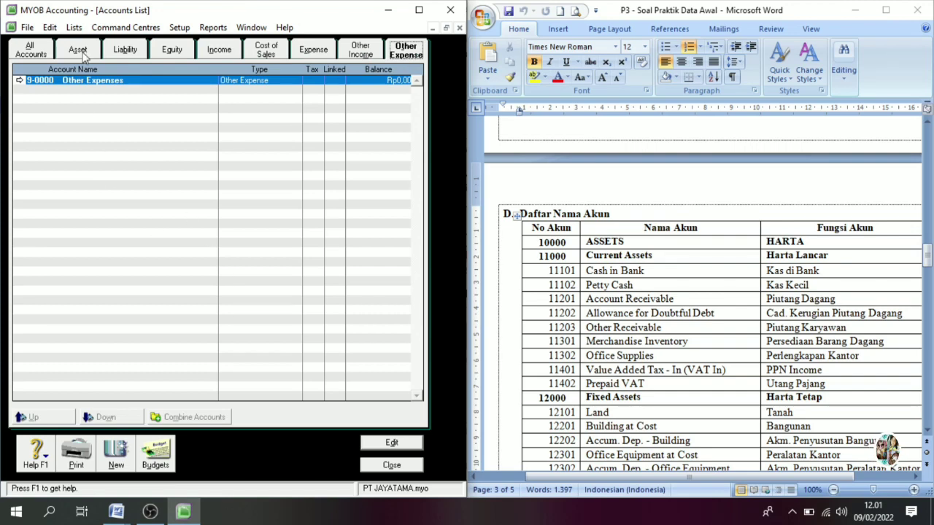
click(85, 58)
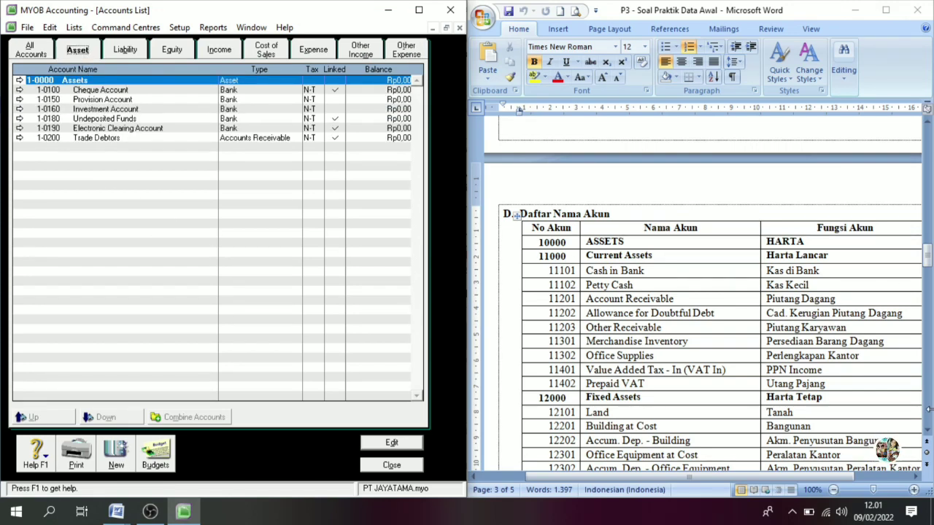
Point out the Current Assets and Fixed Assets header names in the document's account table by selecting each one.
scroll(928, 437, down, 5)
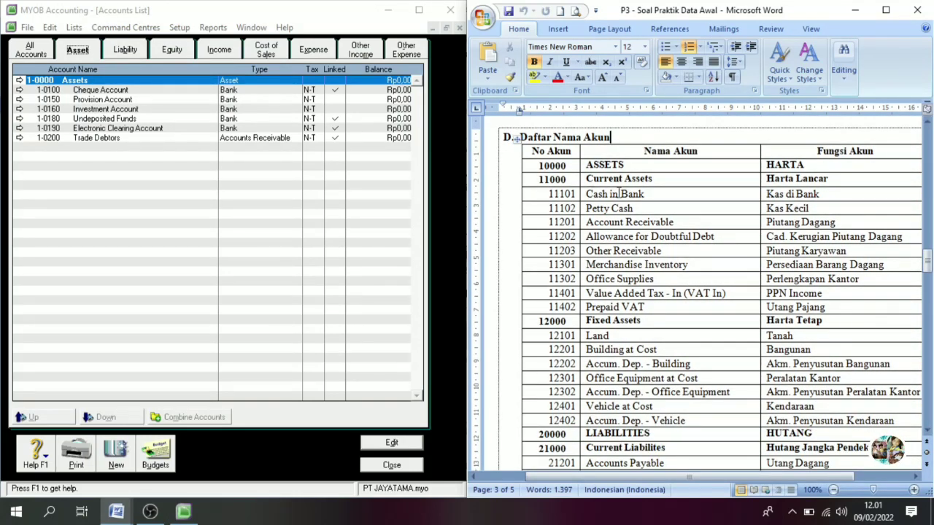
drag(653, 178, 586, 178)
drag(649, 321, 586, 322)
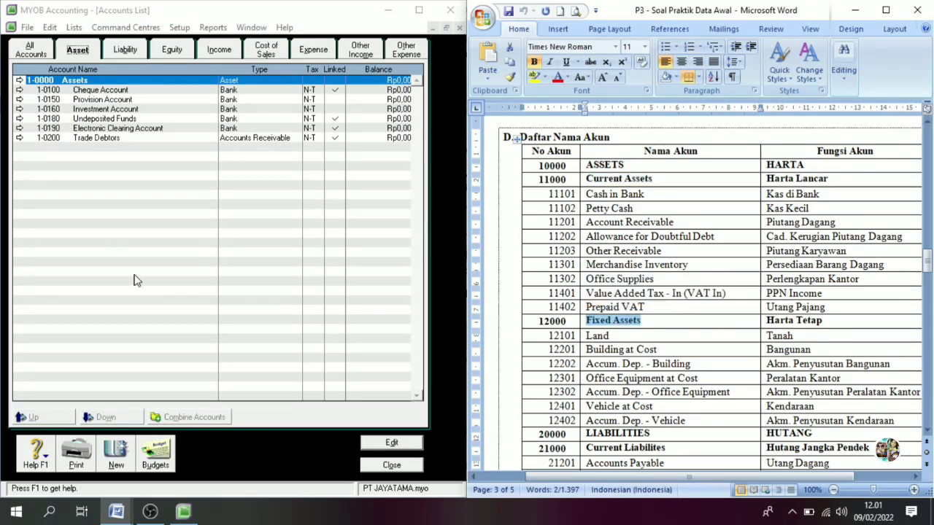
Create a header asset account numbered 1-1000, using the name Current Assets copied from the document's account table.
click(82, 204)
click(113, 461)
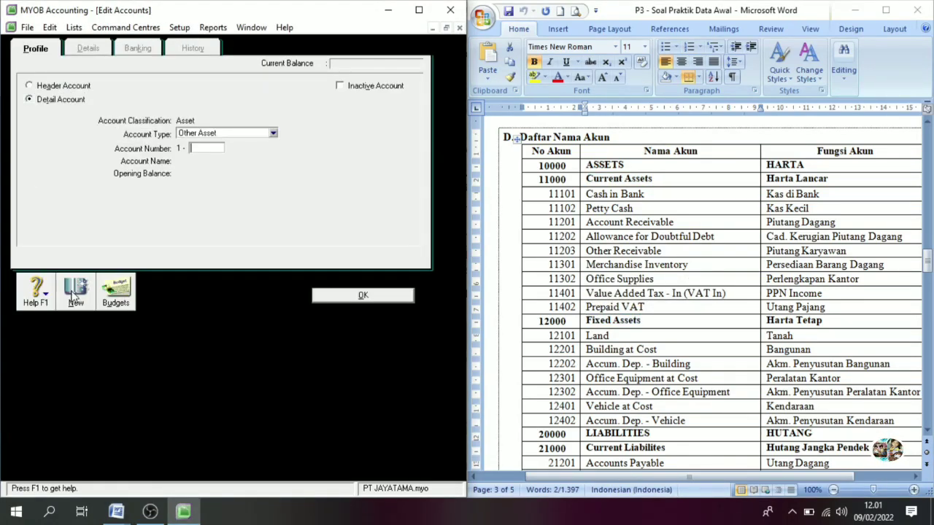
click(42, 86)
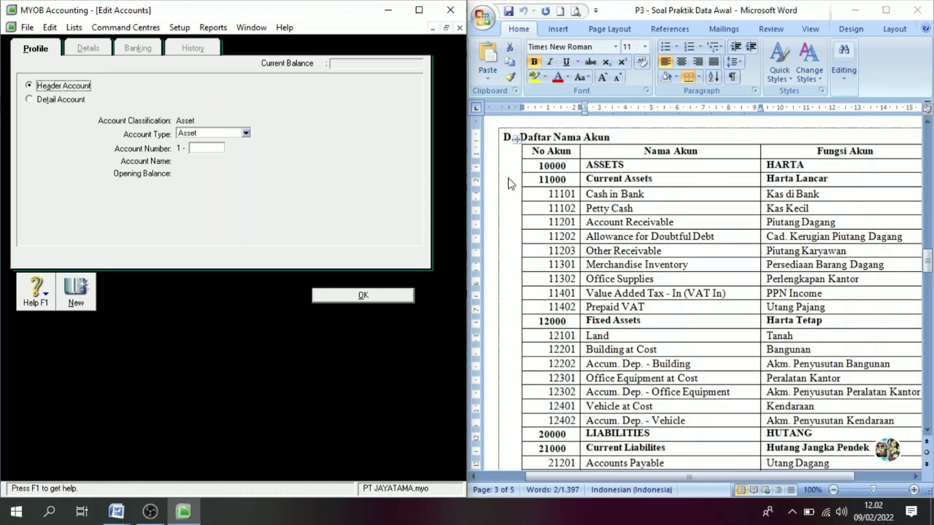
click(197, 148)
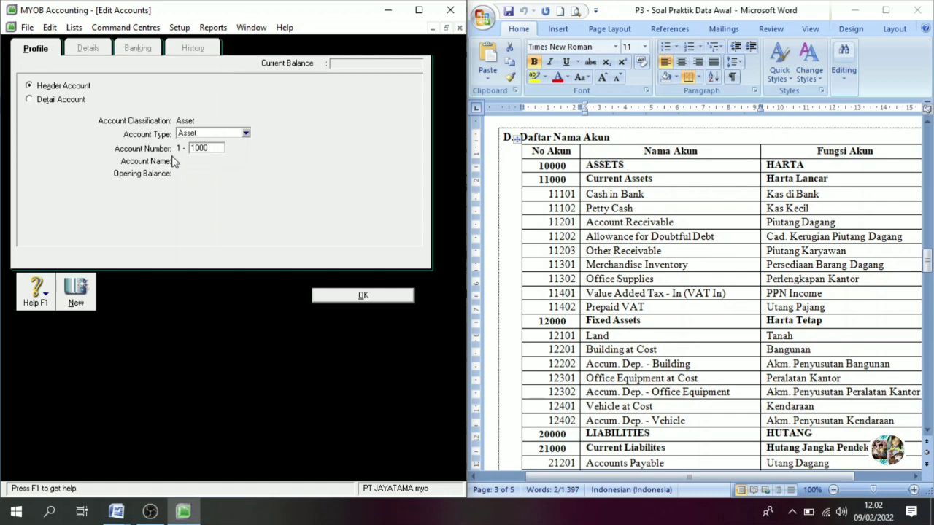
key(Tab)
click(646, 178)
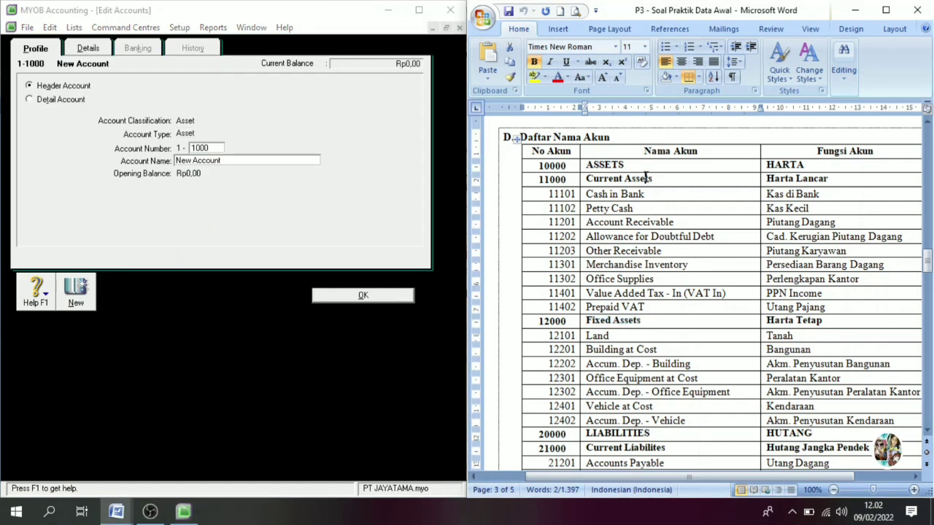
triple_click(646, 178)
key(ctrl+c)
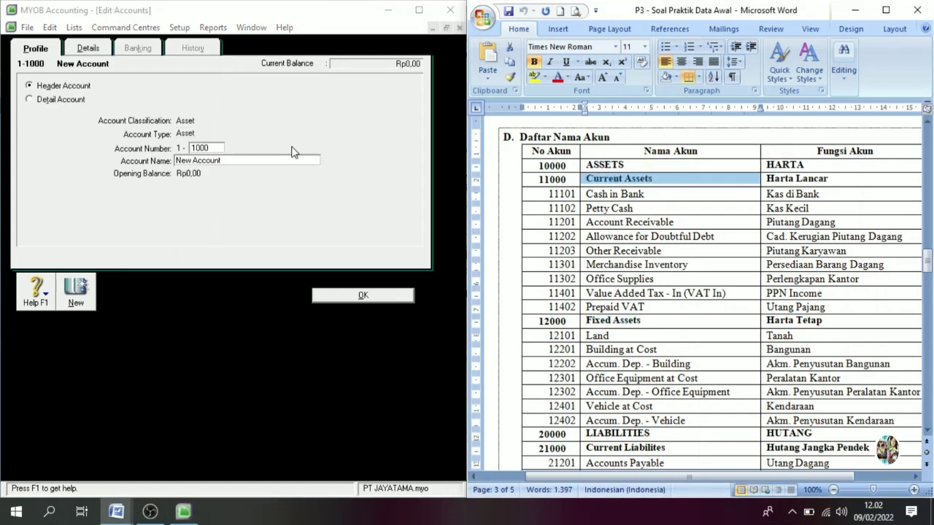
click(292, 151)
key(ctrl+v)
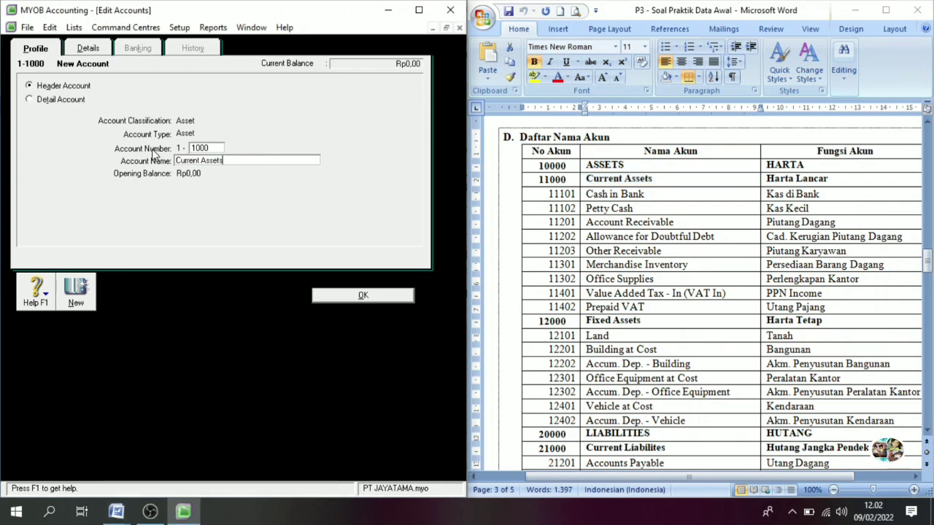
click(347, 296)
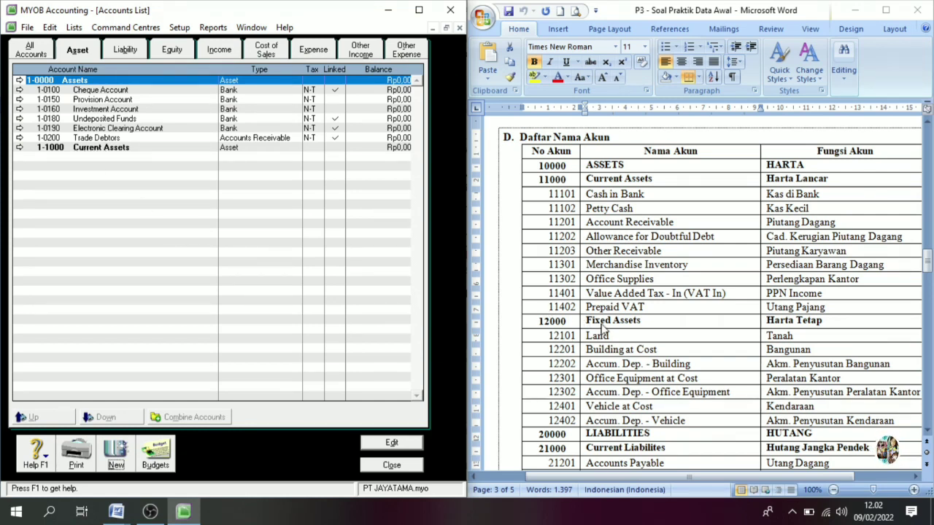
Create a header asset account numbered 1-2000, using the name Fixed Assets copied from the document's account table.
click(116, 465)
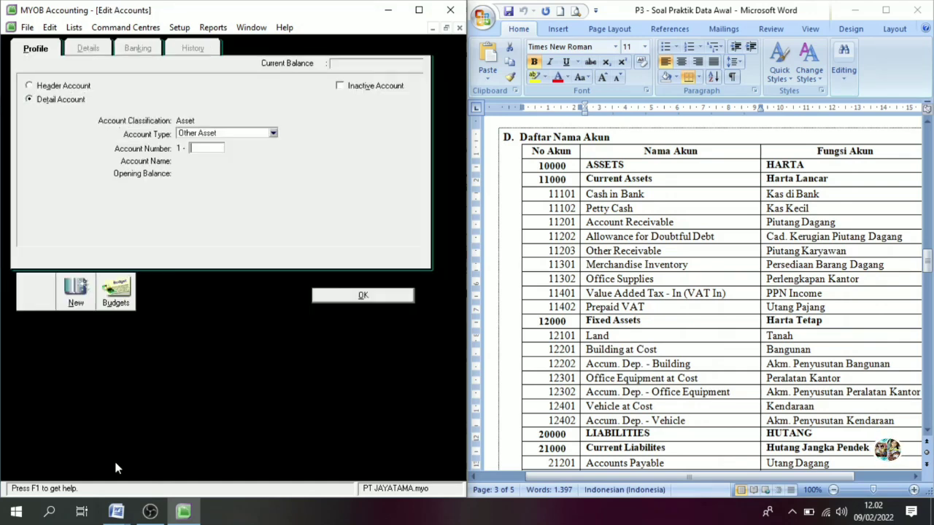
click(58, 90)
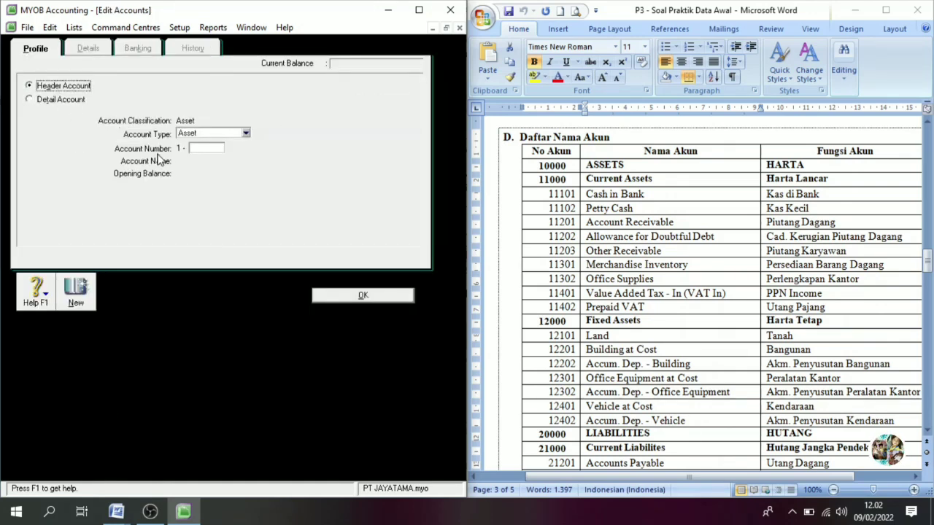
click(207, 146)
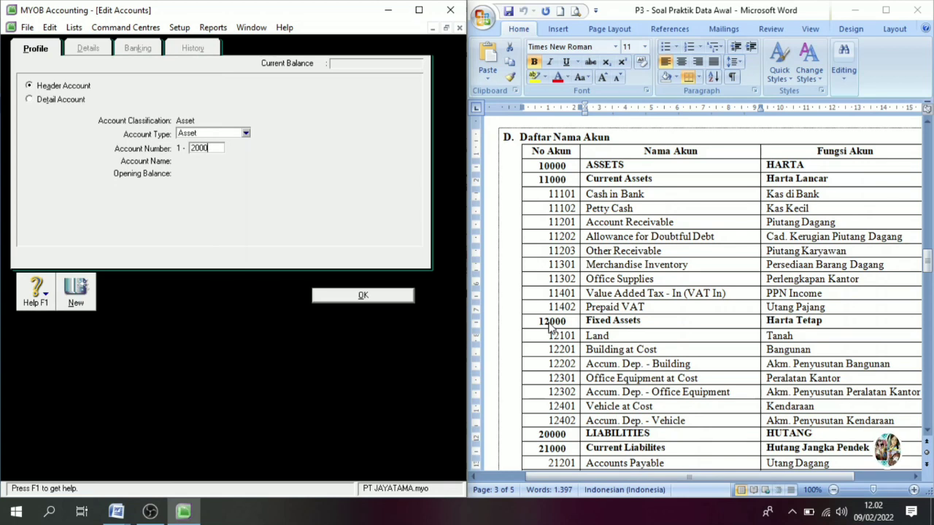
key(Tab)
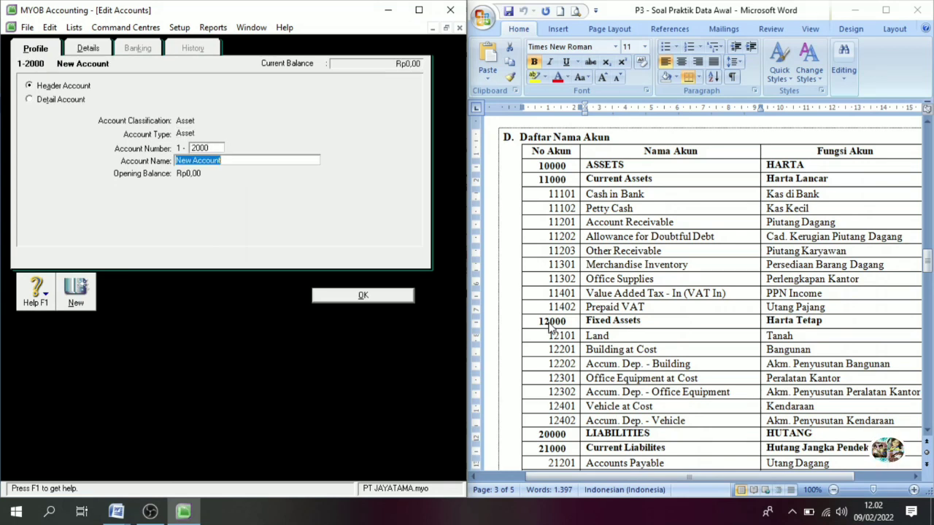
triple_click(608, 324)
key(ctrl+c)
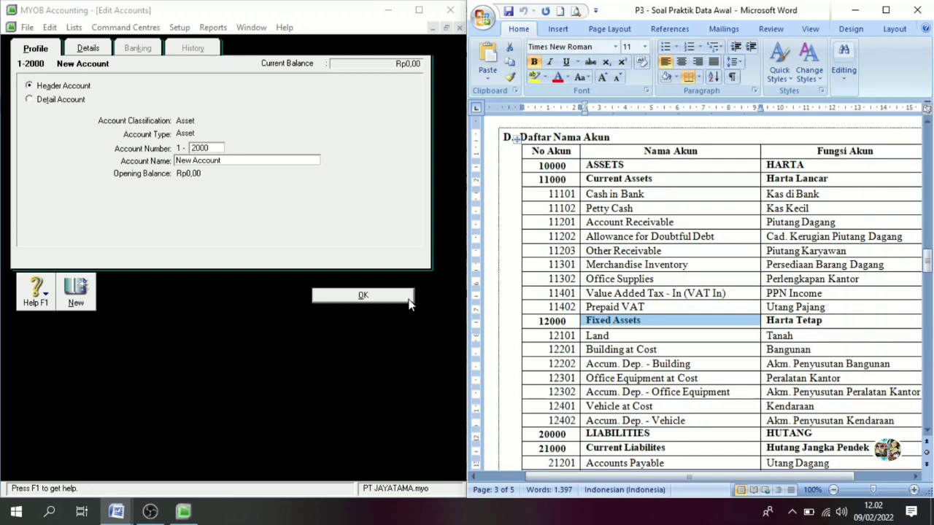
click(230, 161)
drag(230, 161, 174, 162)
key(ctrl+v)
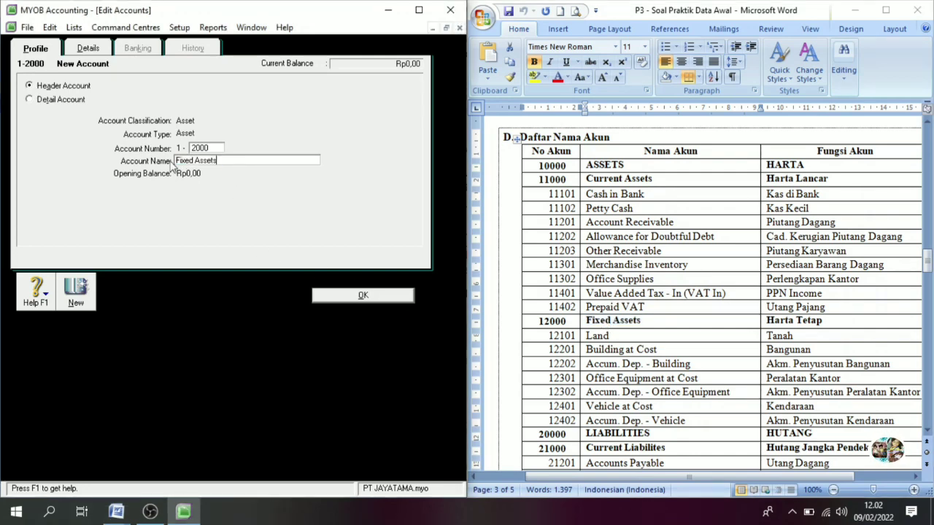
click(339, 302)
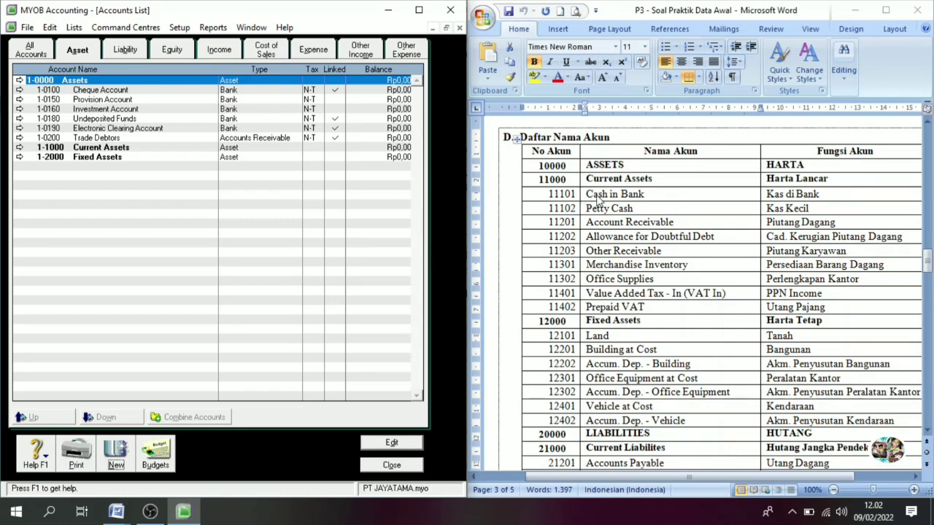
Change the Cheque Account's number to 1-1101, matching the Cash in Bank row in the document's account table.
key(alt+Tab)
click(647, 194)
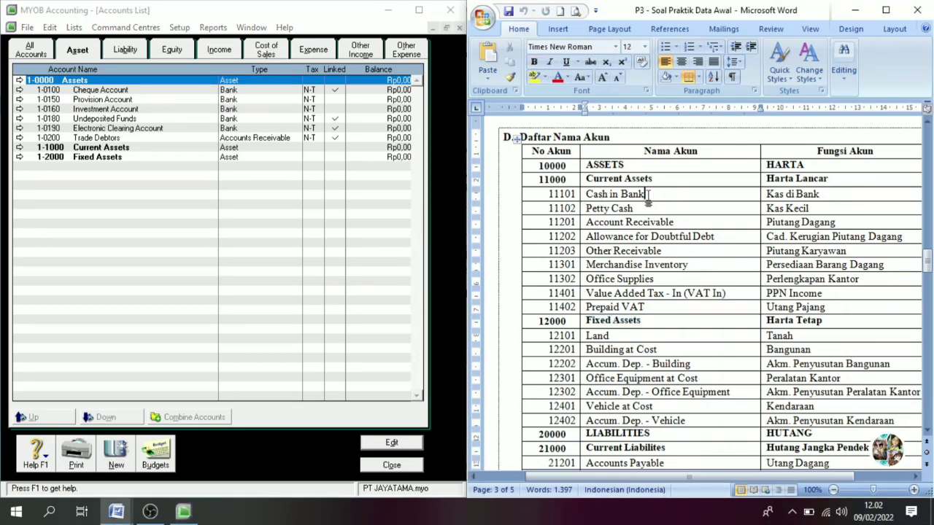
drag(647, 194, 586, 194)
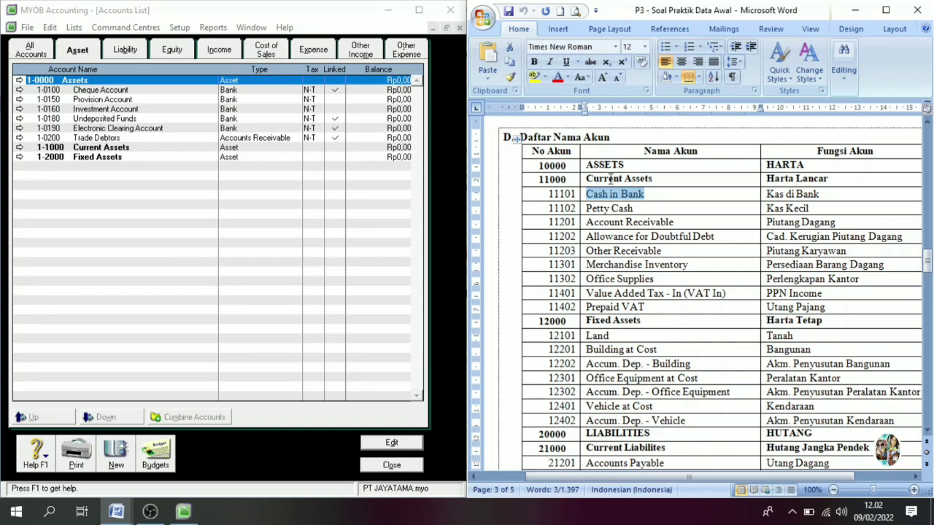
click(610, 181)
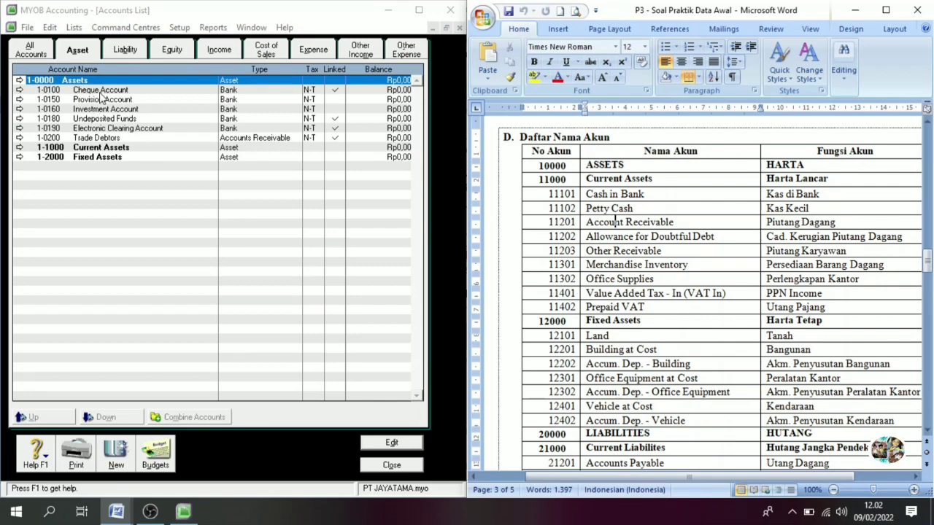
click(101, 89)
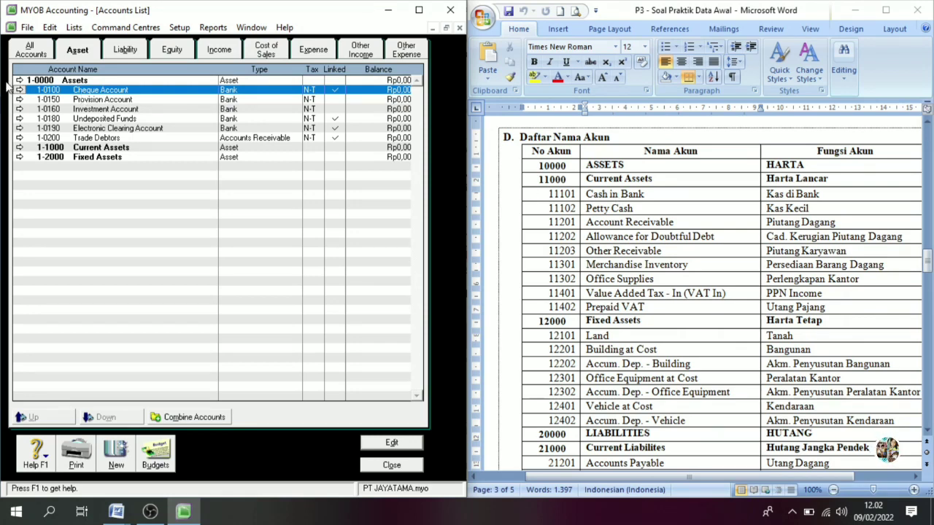
double_click(95, 93)
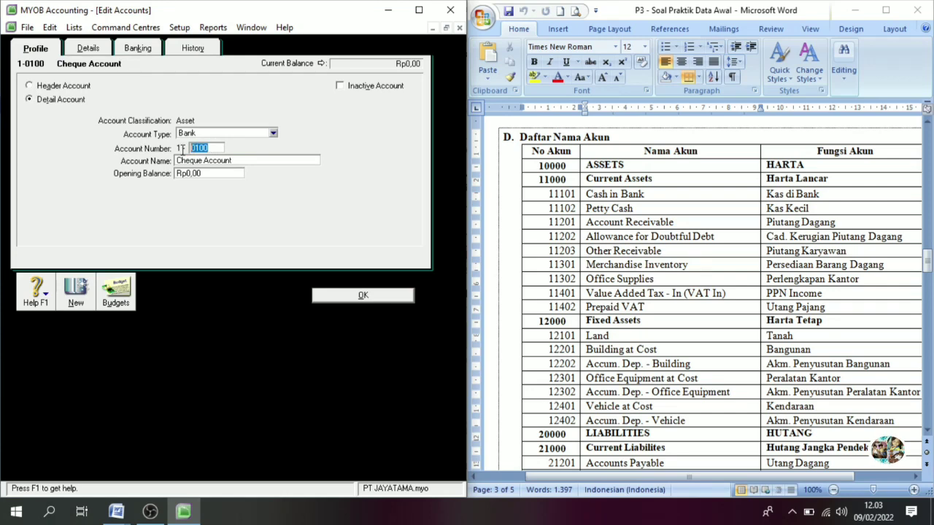
click(575, 202)
double_click(568, 201)
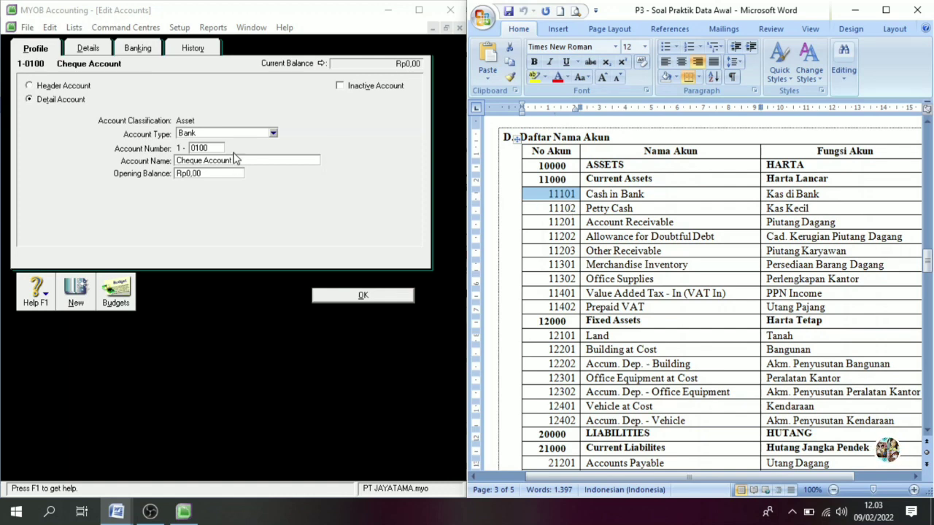
click(208, 146)
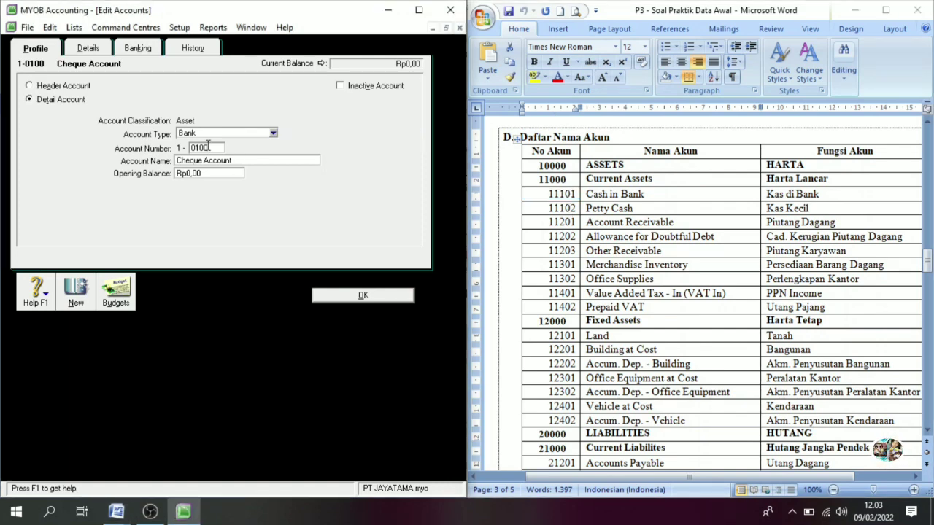
drag(216, 147, 171, 148)
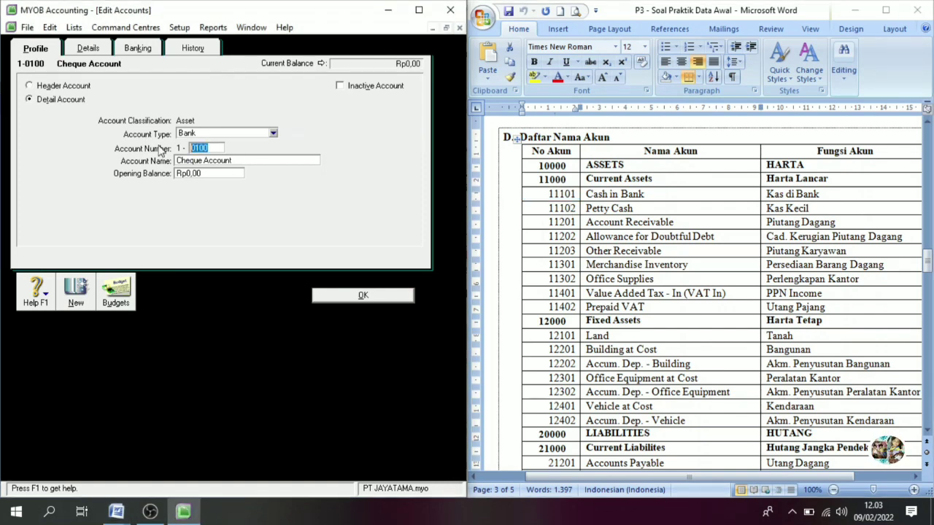
text(11)
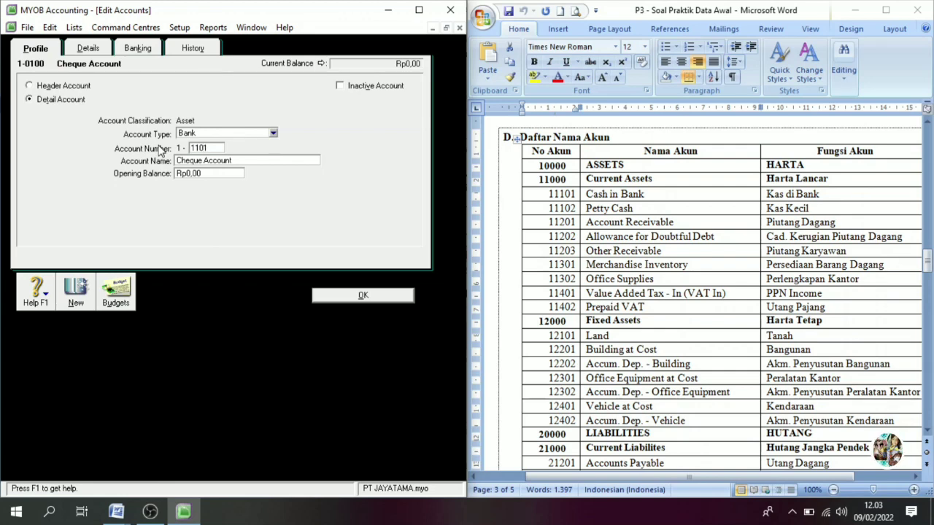
key(Tab)
Rename the Cheque Account to Cash in Bank, copying the name from the document's account table, and save it.
click(618, 203)
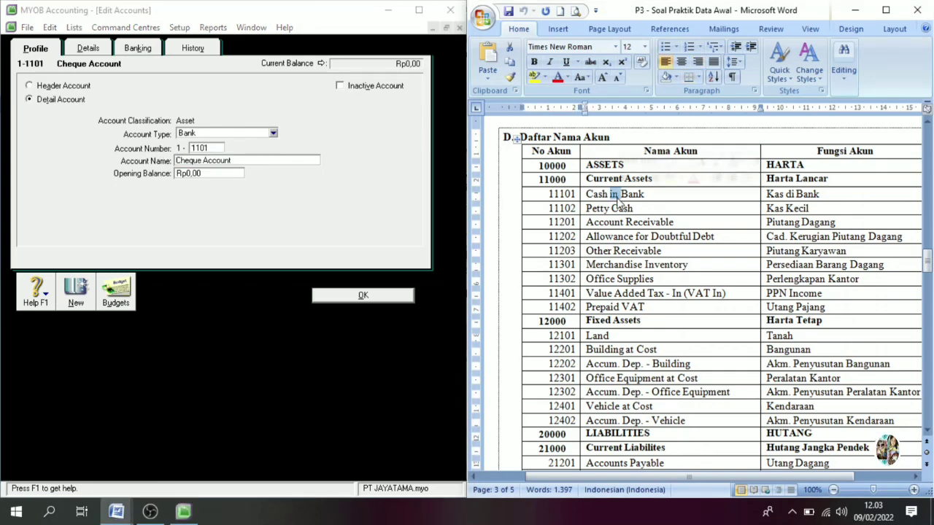
triple_click(616, 203)
key(ctrl+c)
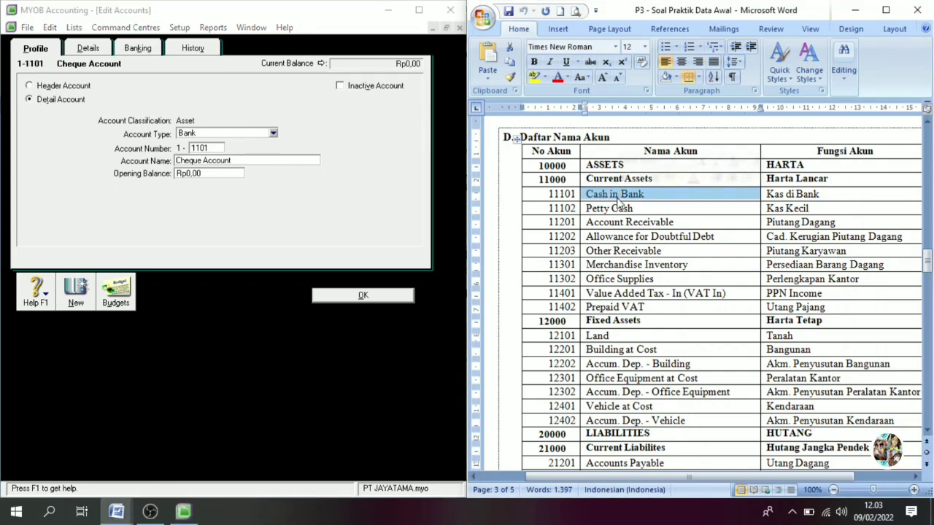
click(229, 162)
drag(244, 161, 140, 157)
key(ctrl+v)
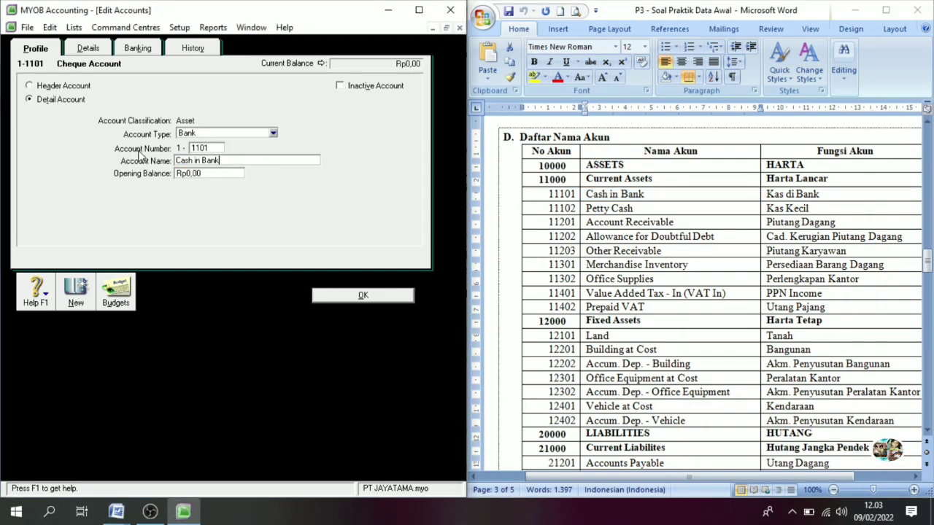
click(342, 295)
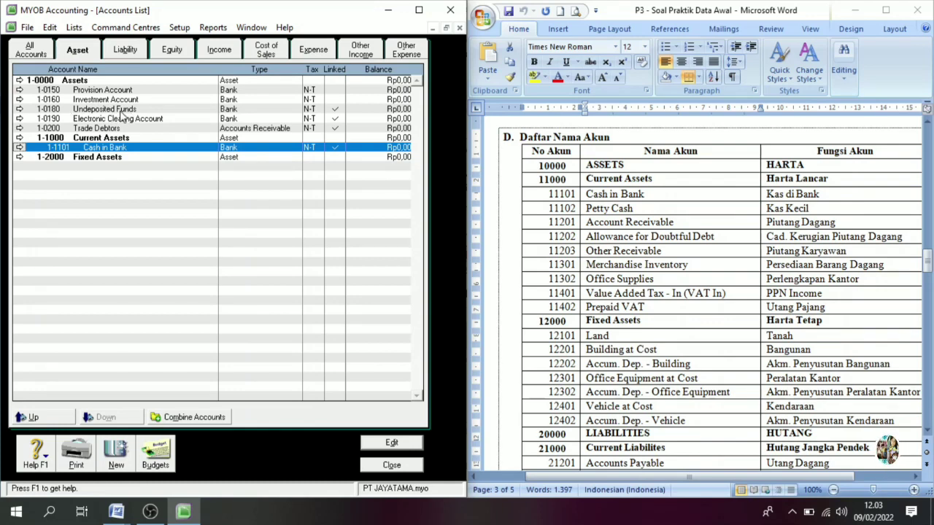
Change the Undeposited Funds account to number 1-1102 and name Petty Cash, copied from the document's account table.
click(19, 111)
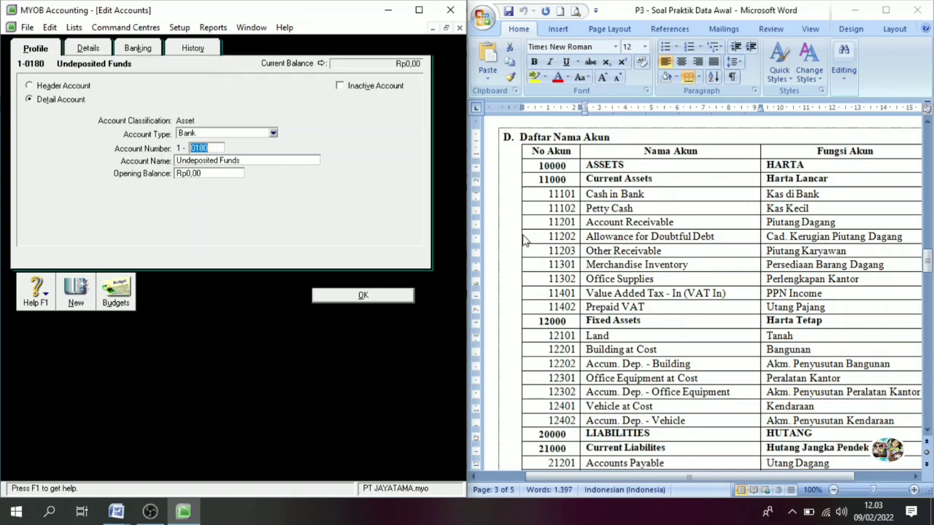
text(1102)
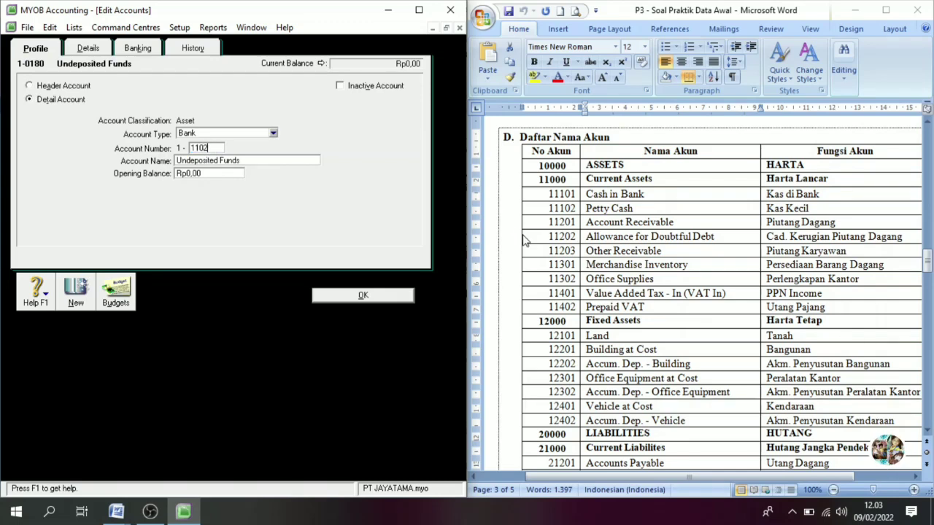
key(Tab)
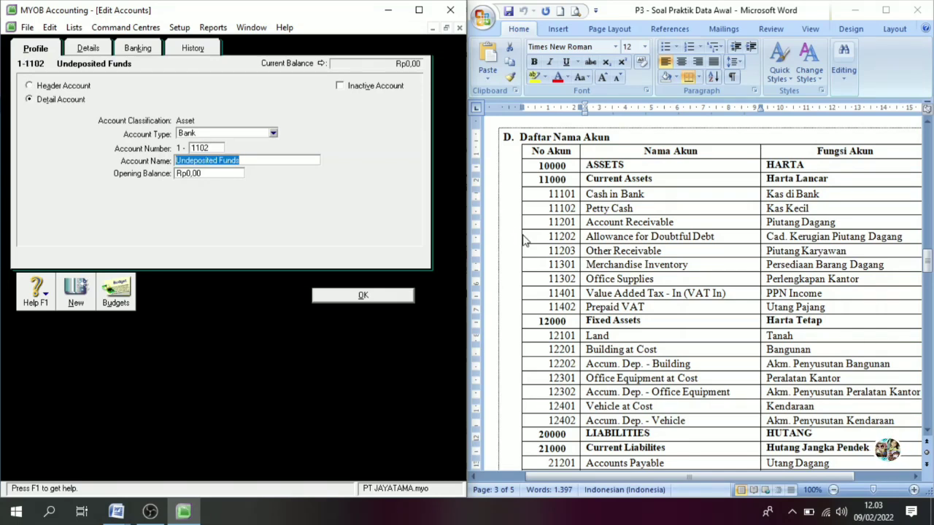
double_click(626, 210)
click(626, 211)
key(ctrl+c)
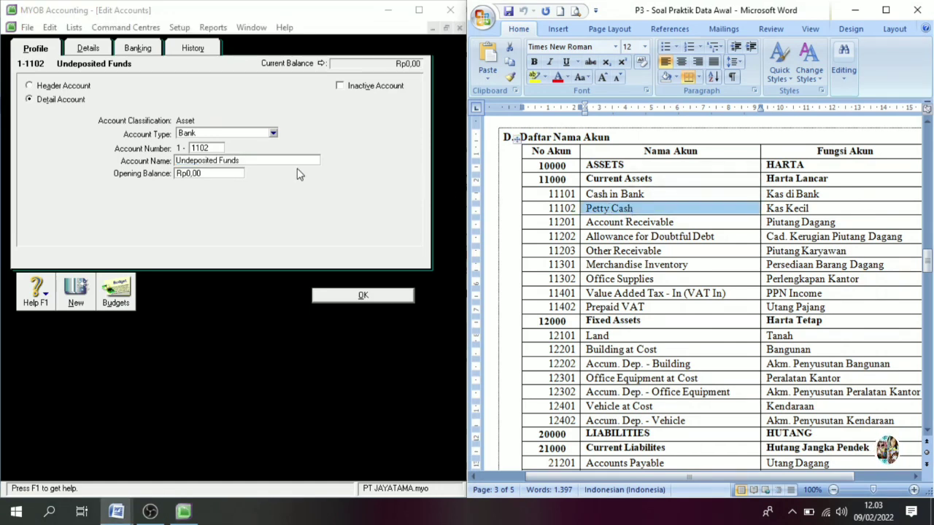
click(274, 160)
drag(274, 160, 156, 162)
key(ctrl+v)
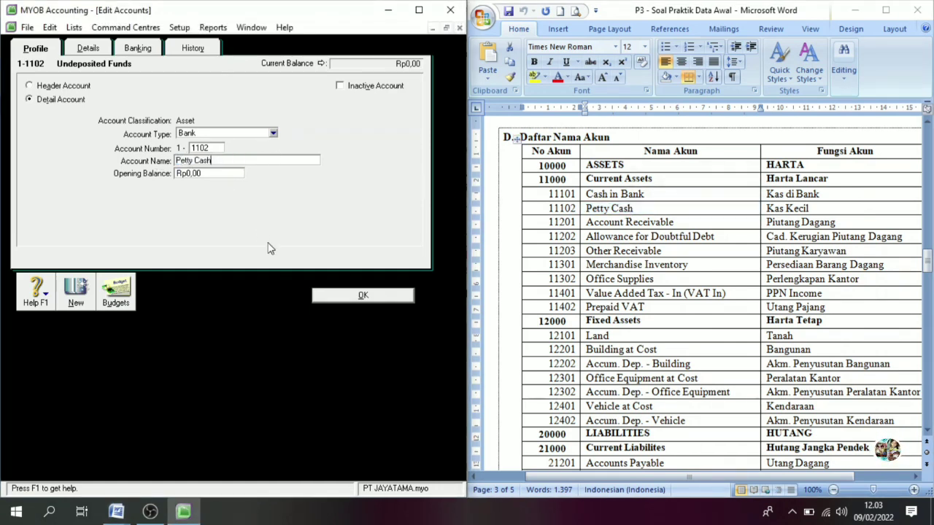
click(347, 297)
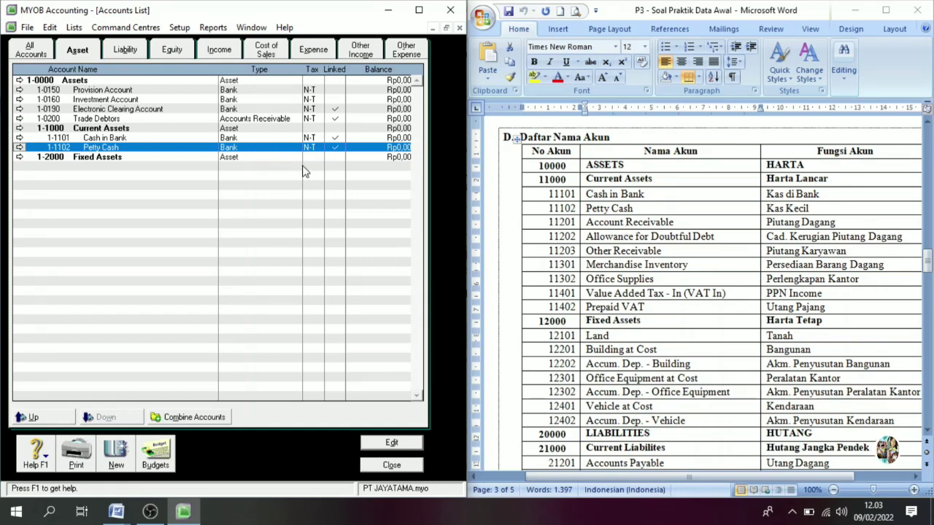
Change the Trade Debtors account to number 1-1201 and name Account Receivable, copied from the document's account table.
click(71, 120)
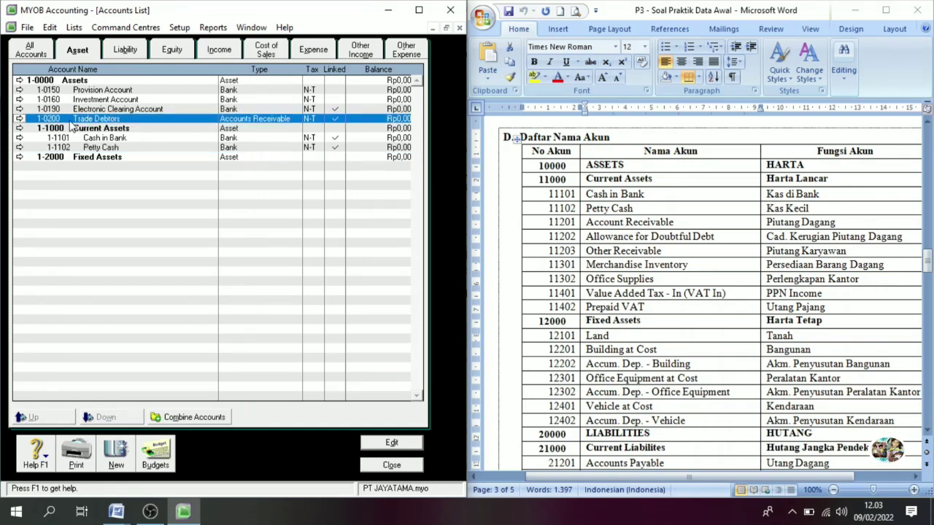
click(20, 119)
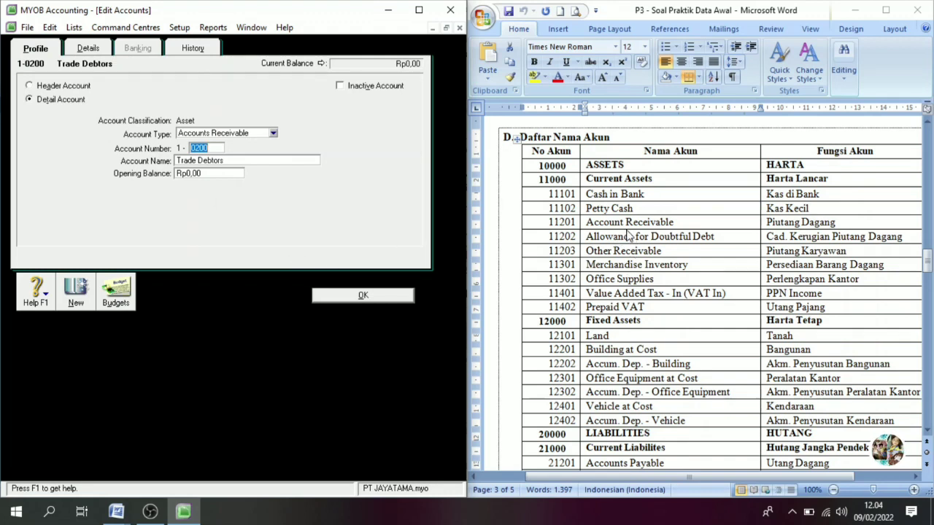
text(1201)
click(637, 228)
triple_click(638, 228)
key(ctrl+c)
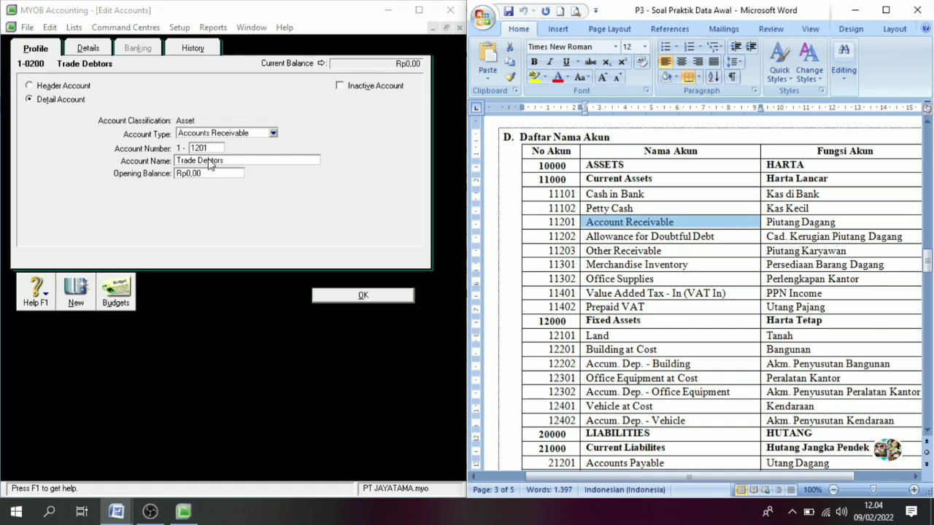
click(228, 160)
click(233, 159)
drag(233, 159, 154, 164)
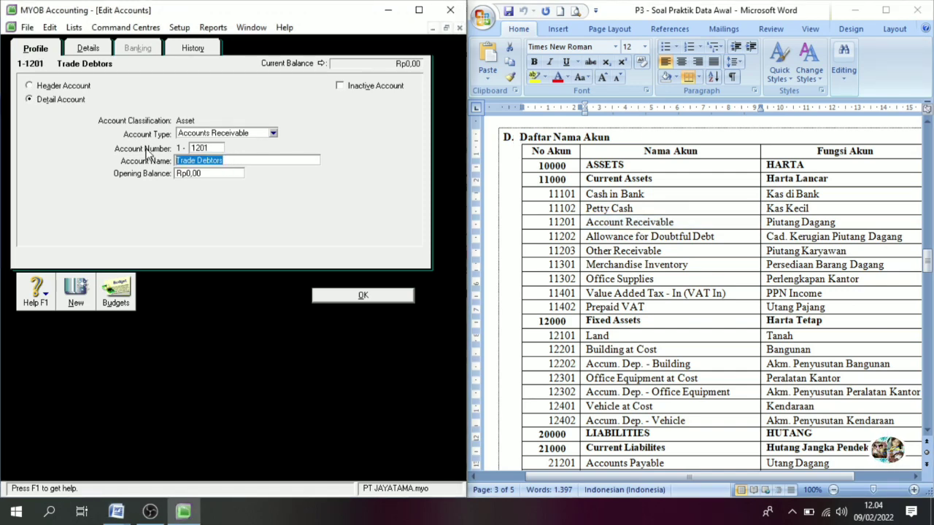
key(ctrl+v)
click(351, 296)
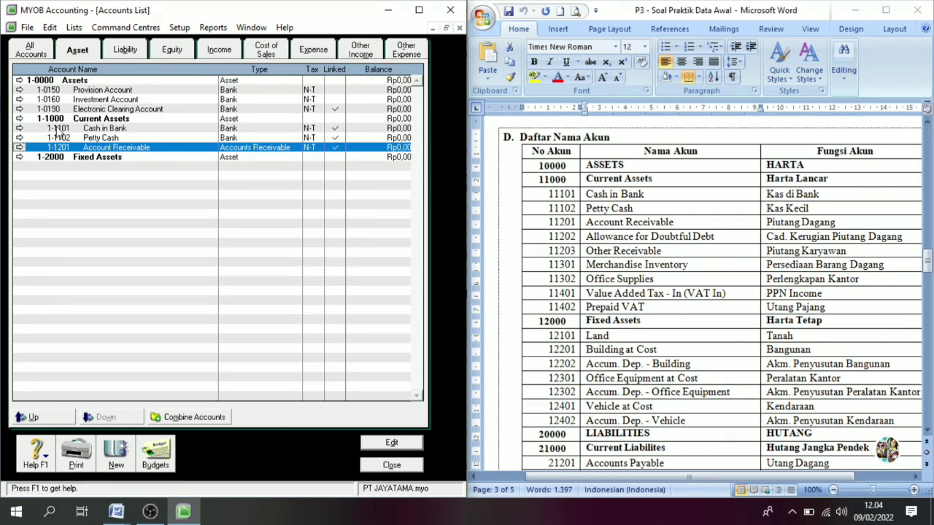
Change the Provision Account to number 1-1202 and name Allowance for Doubtful Debt, copied from the document's account table.
click(105, 90)
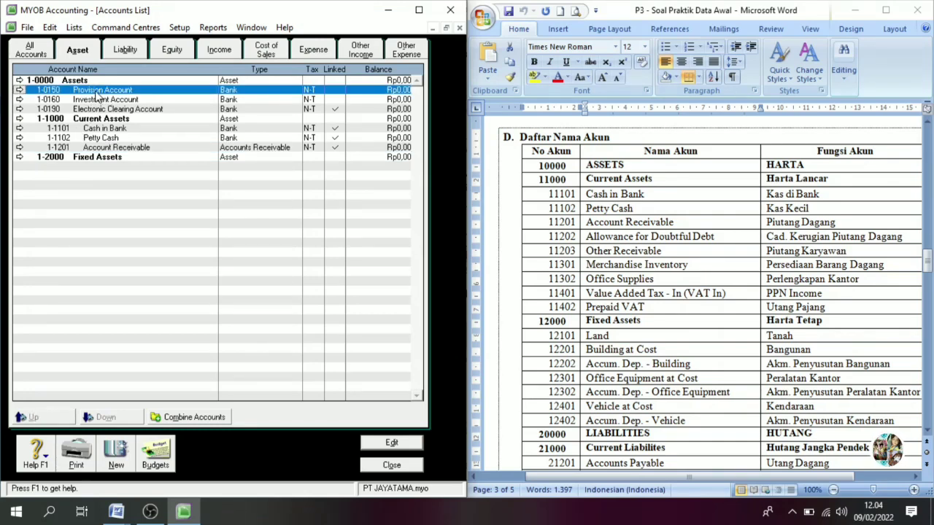
click(19, 89)
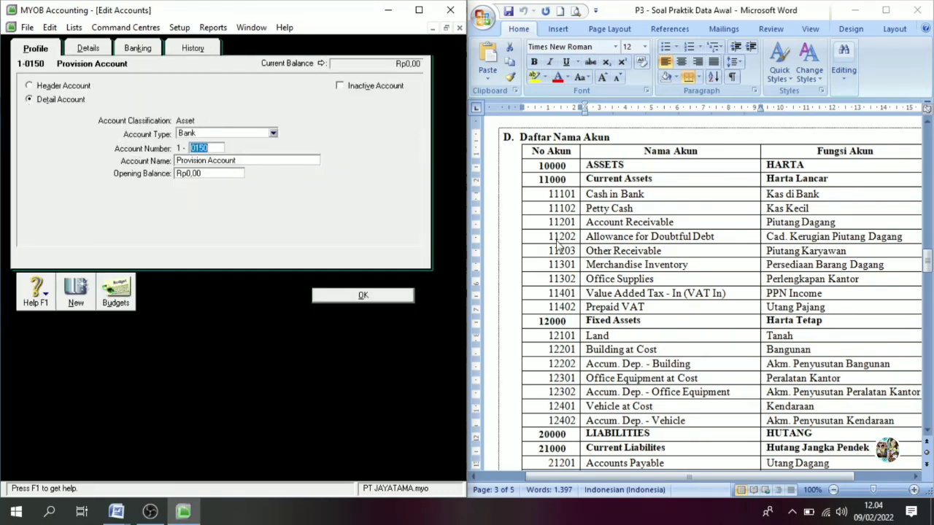
text(1202)
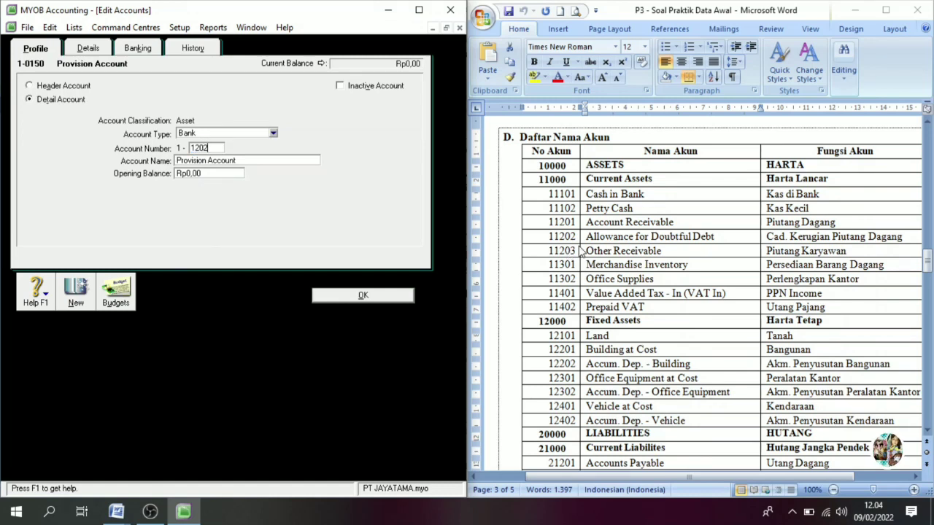
key(Tab)
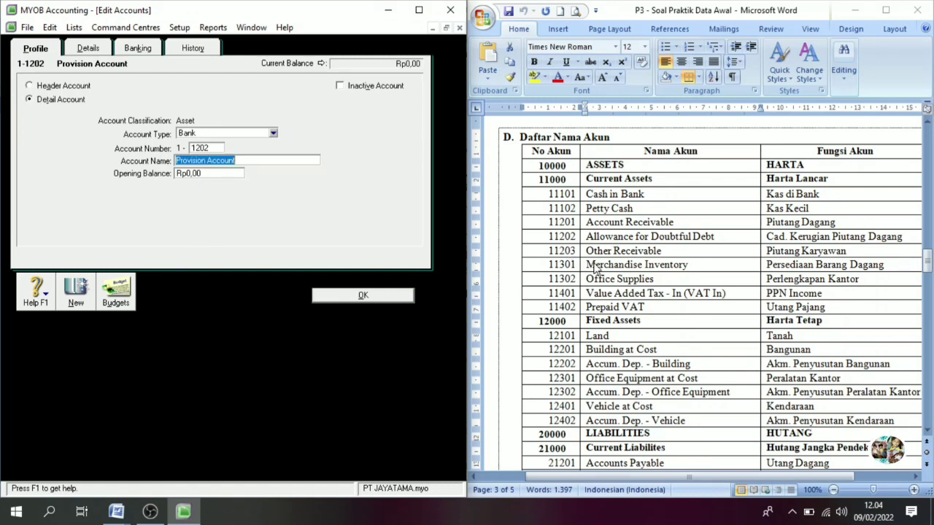
key(alt+Tab)
triple_click(623, 239)
key(ctrl+c)
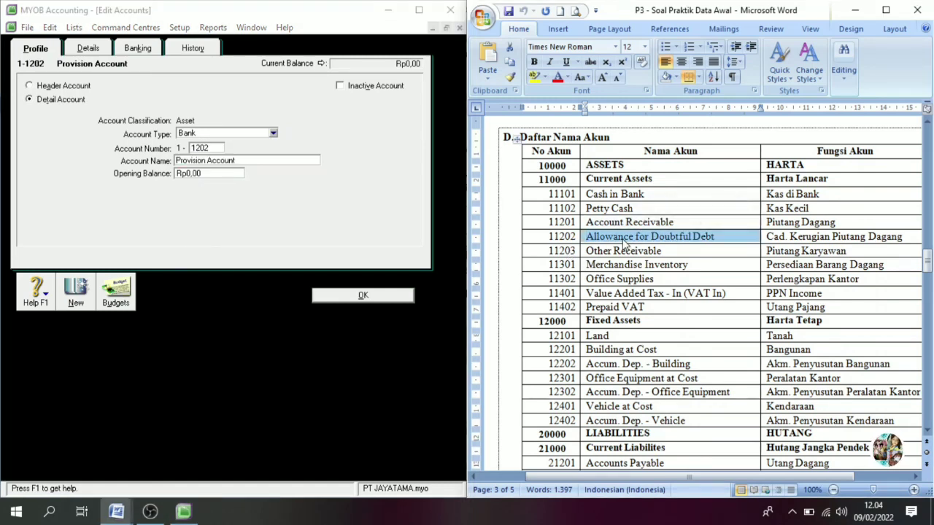
click(256, 162)
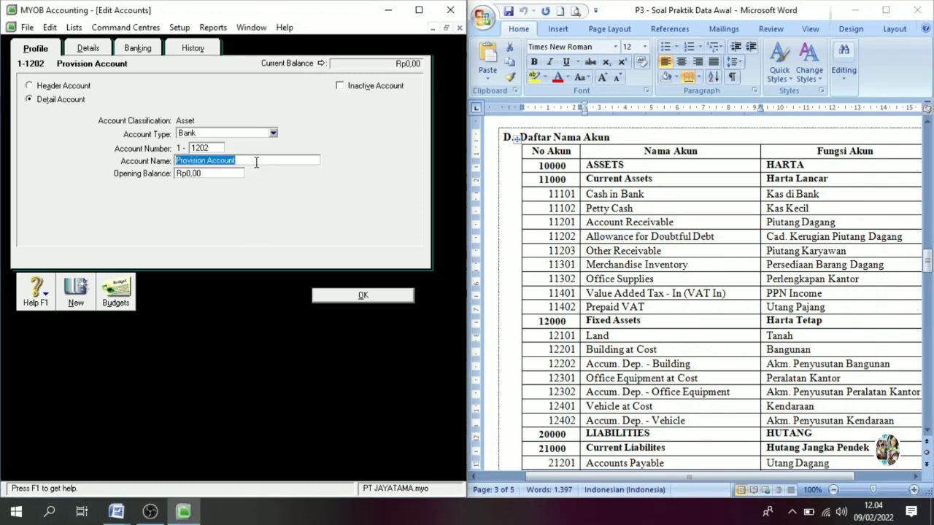
key(ctrl+v)
click(360, 295)
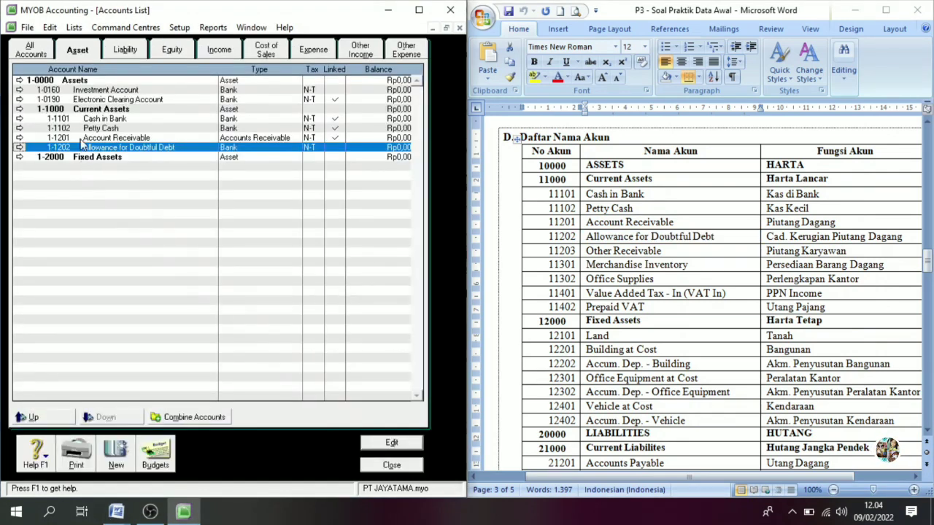
Change the Investment Account to number 1-1203 and name Other Receivable, copied from the document's account table, and save it.
click(19, 90)
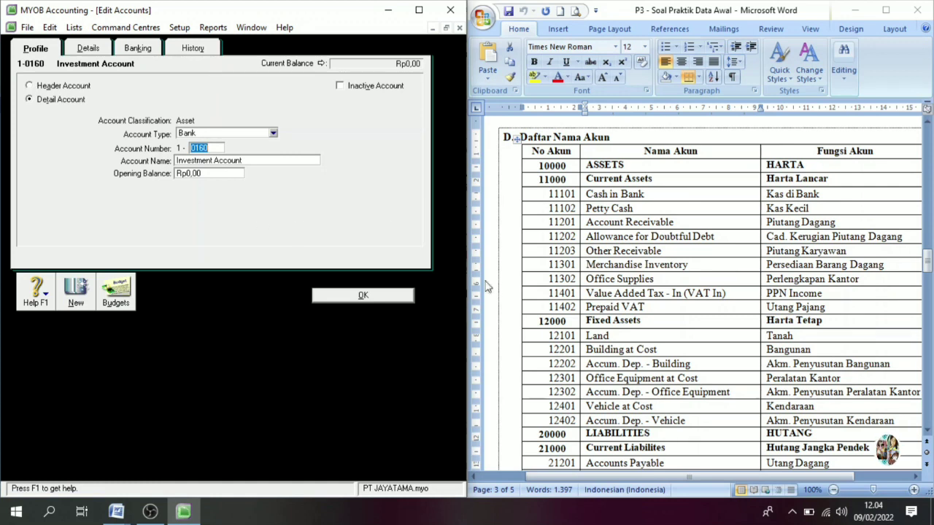
text(1203)
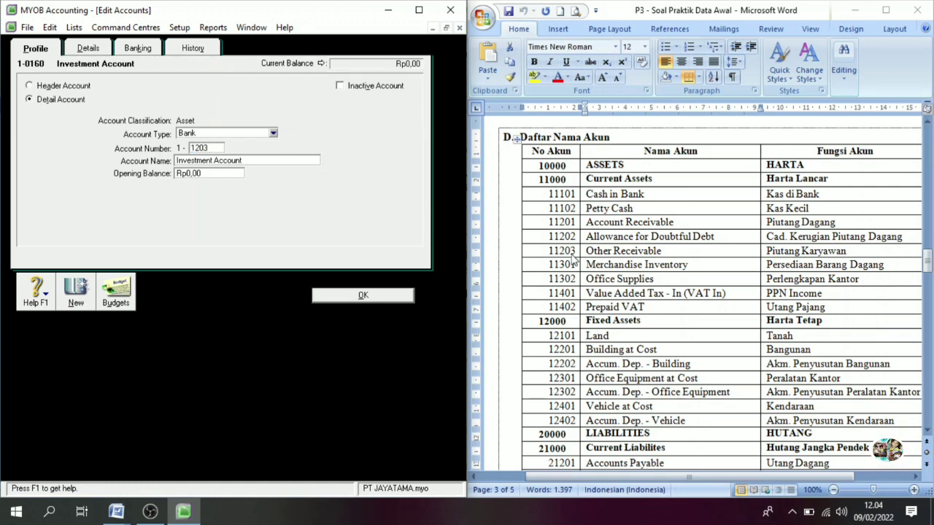
key(Tab)
triple_click(637, 253)
key(ctrl+c)
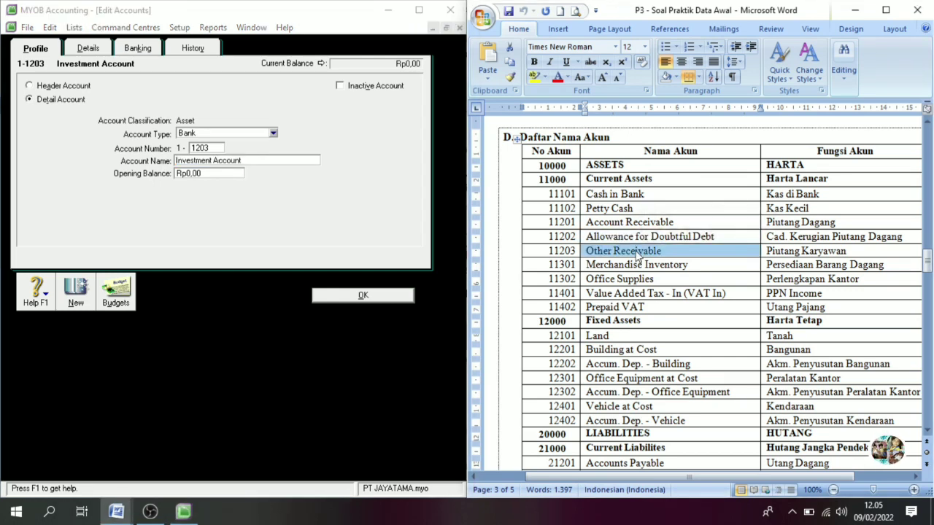
drag(254, 162, 131, 166)
key(ctrl+v)
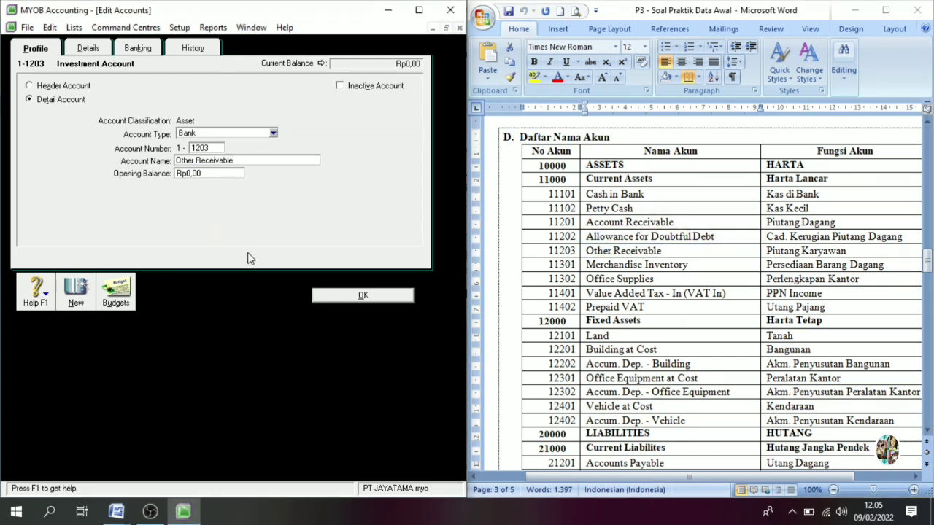
click(368, 300)
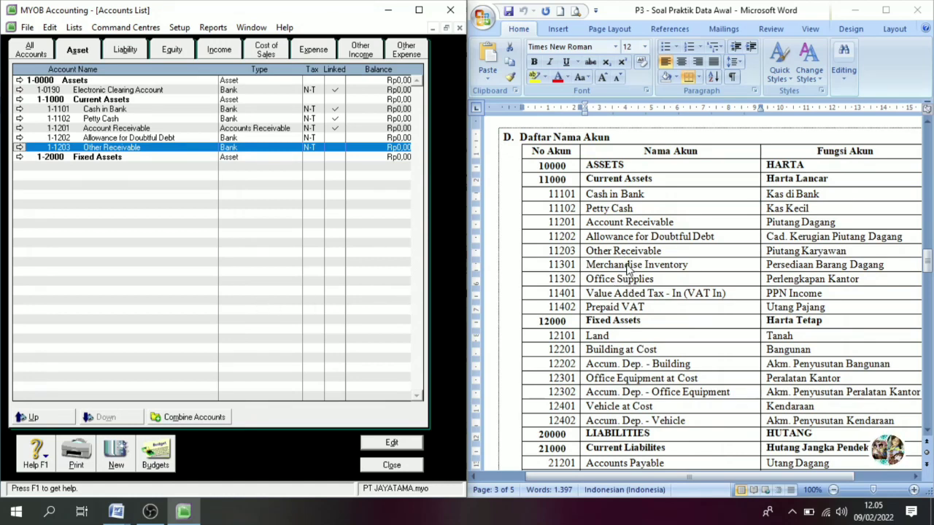
Create an Other Asset detail account numbered 1-1301 and name it Merchandise Inventory, copied from the document's account table.
click(116, 456)
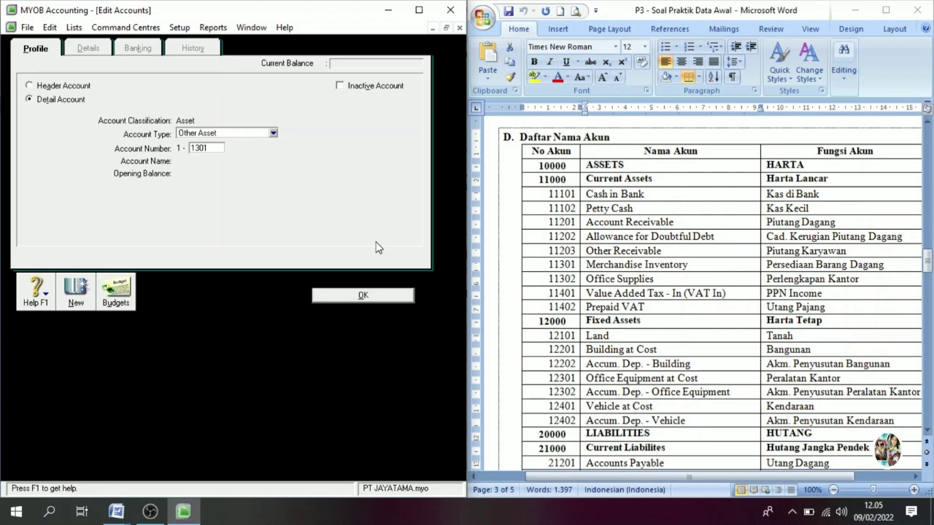
key(Tab)
triple_click(632, 270)
key(ctrl+c)
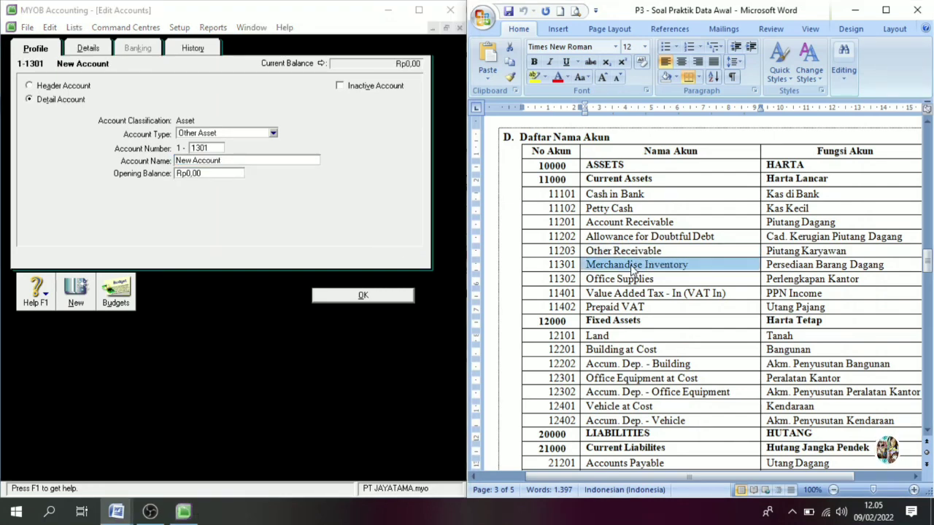
key(alt+Tab)
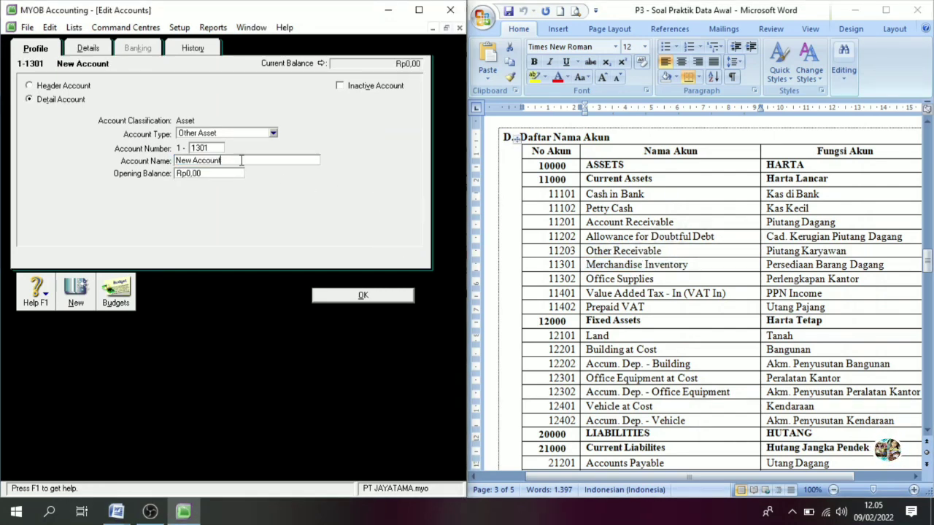
key(ctrl+v)
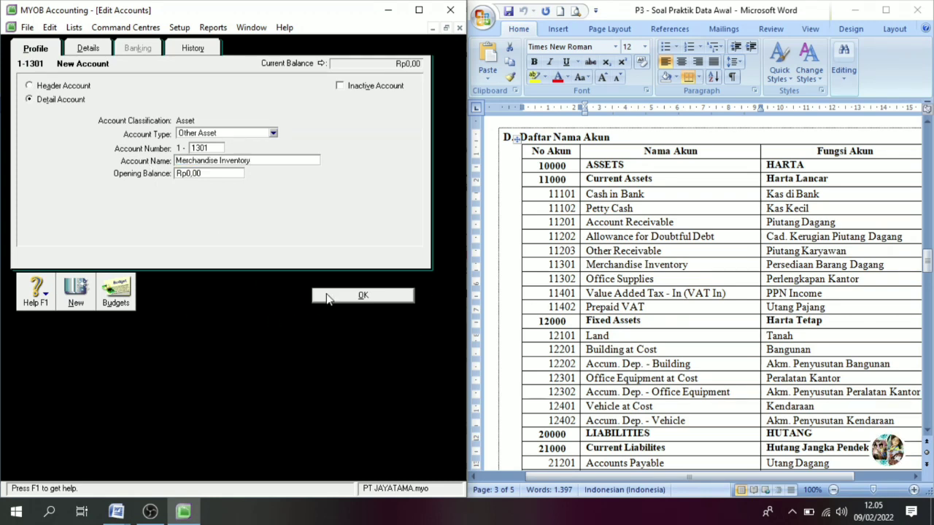
Add an Other Asset account numbered 1-1302 and name it Office Supplies, copied from the document's account table.
click(77, 302)
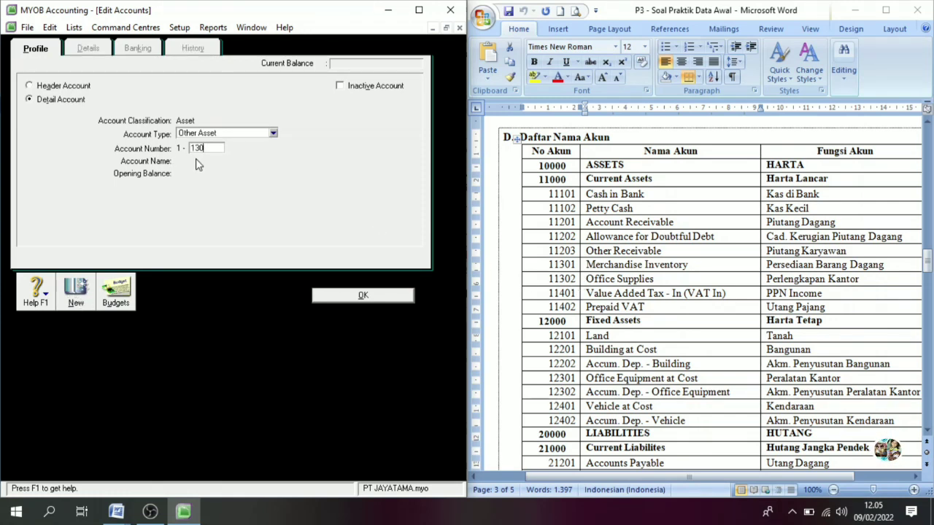
key(Tab)
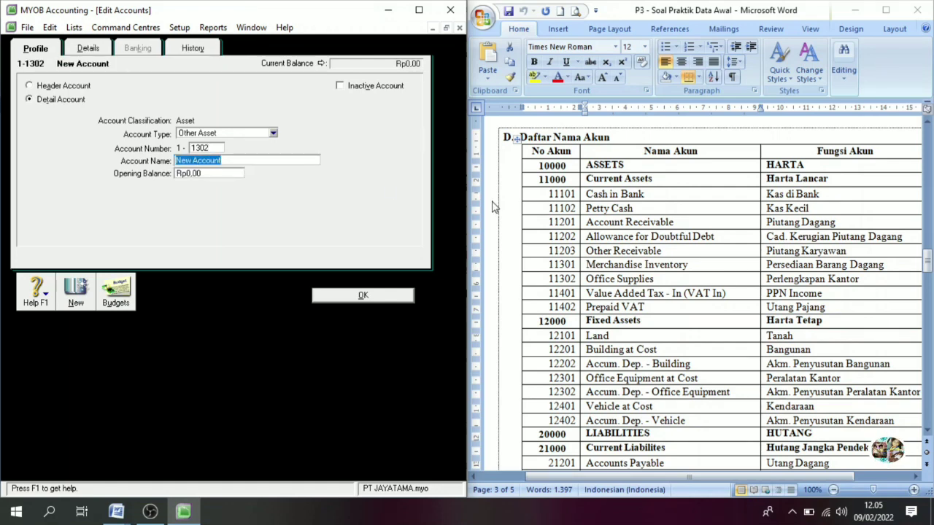
triple_click(622, 286)
key(ctrl+c)
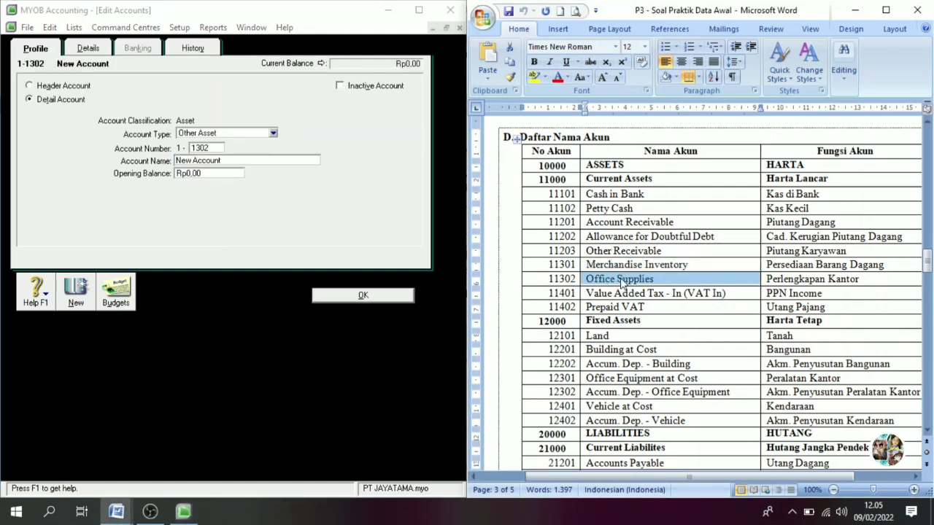
click(239, 160)
drag(238, 160, 152, 162)
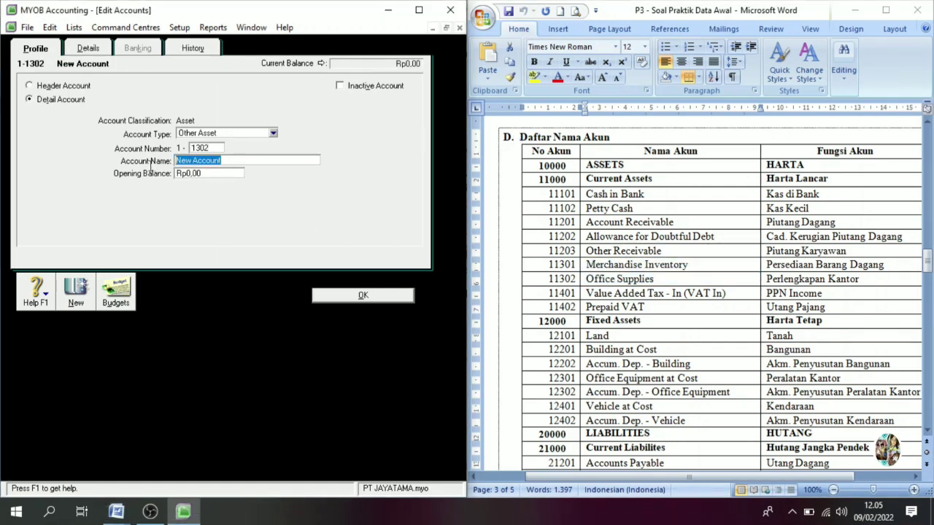
key(ctrl+v)
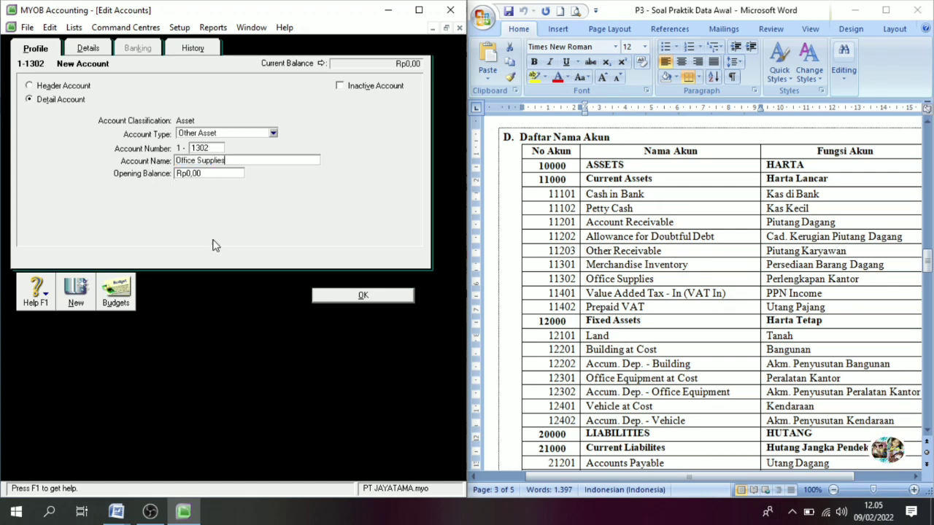
Add an Other Asset account numbered 1-1401 and name it VAT In.
click(90, 301)
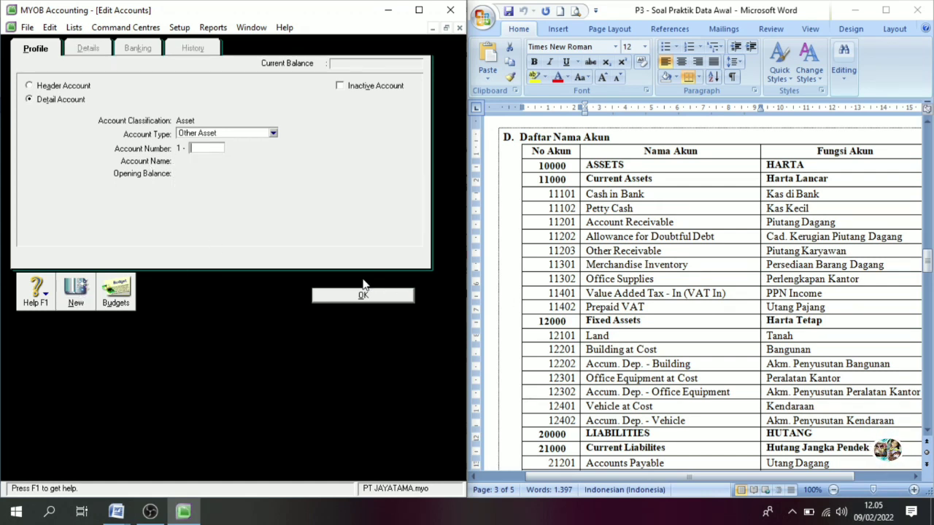
text(1401)
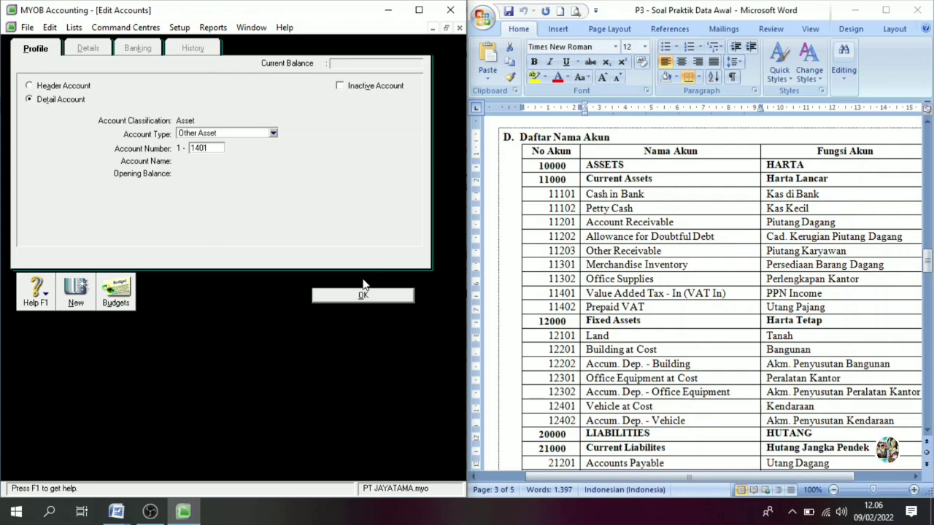
key(Tab)
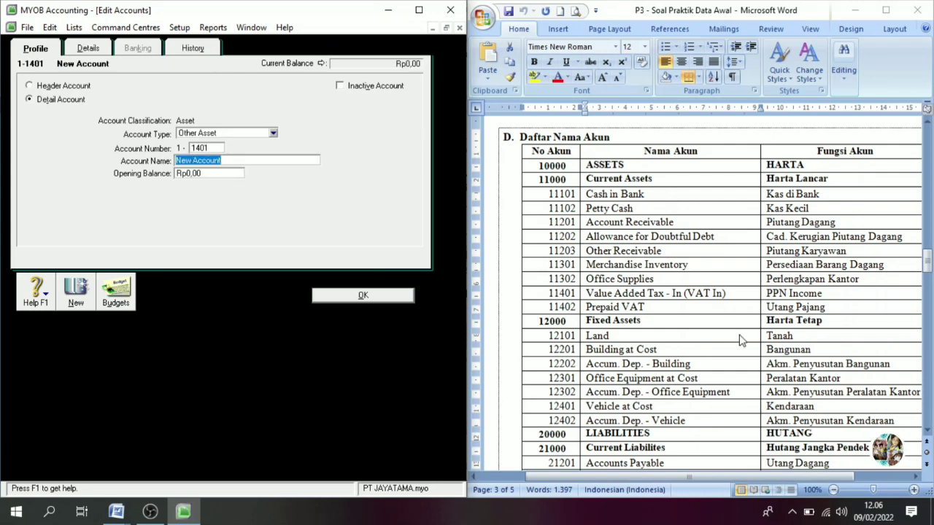
double_click(642, 295)
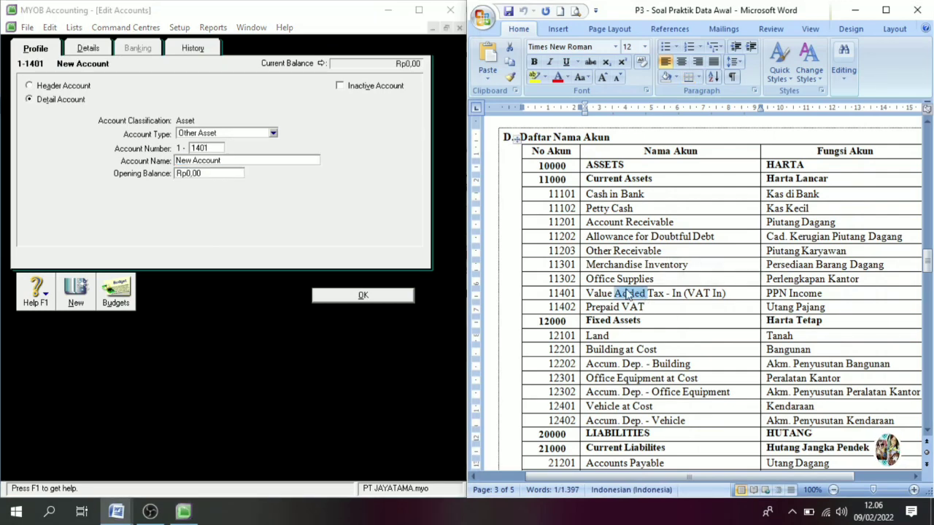
double_click(609, 295)
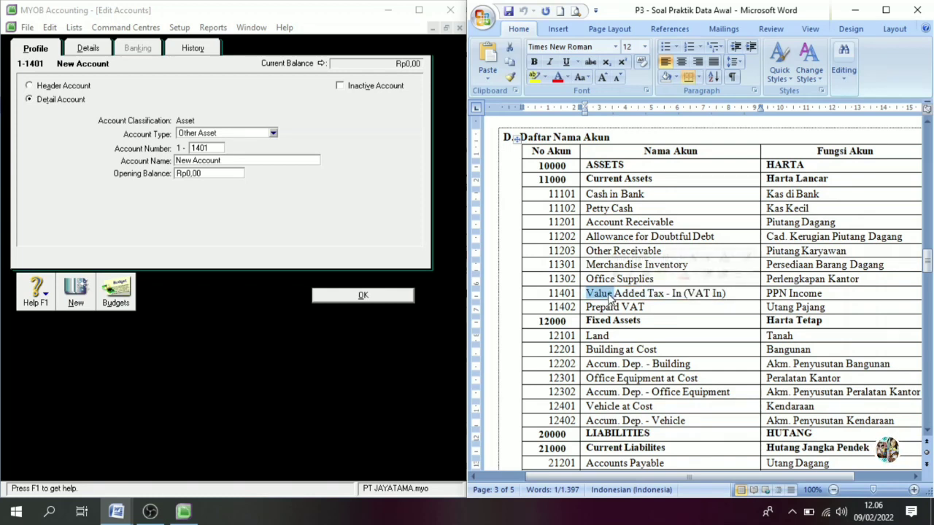
triple_click(610, 296)
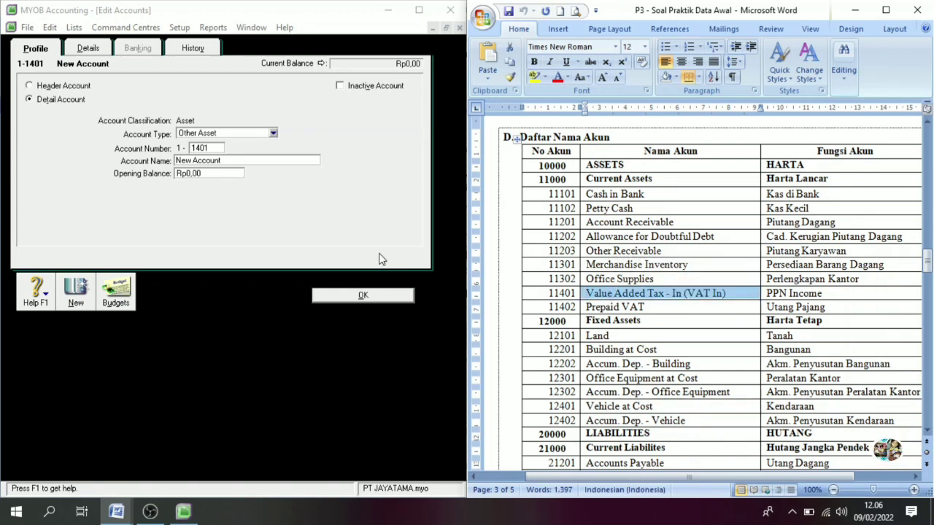
click(246, 170)
text(V)
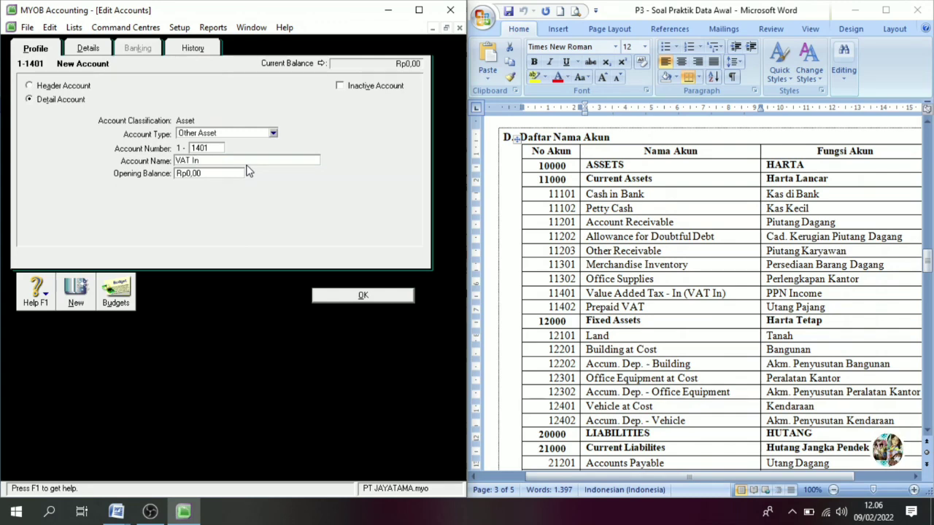
text(AT In)
Add an Other Asset account numbered 1-1402, name it Prepaid VAT from the document's account table, and save it.
click(74, 300)
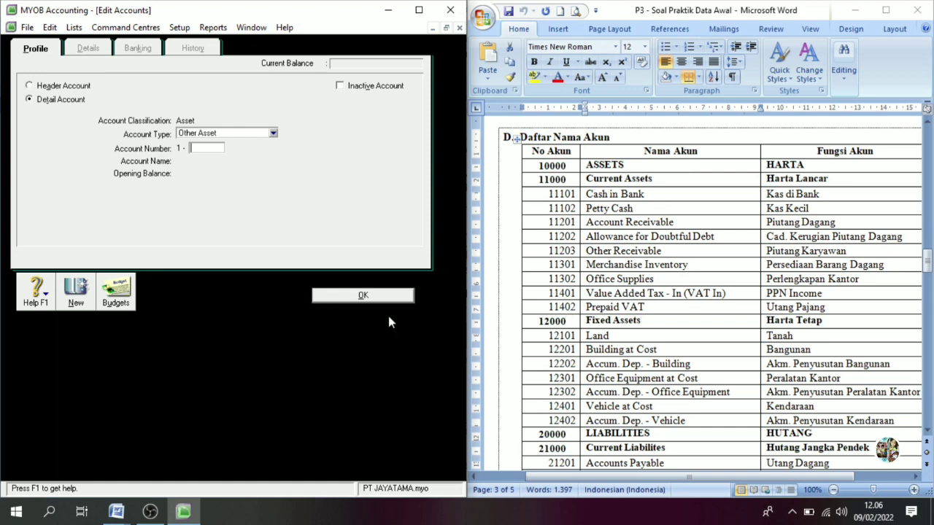
text(140)
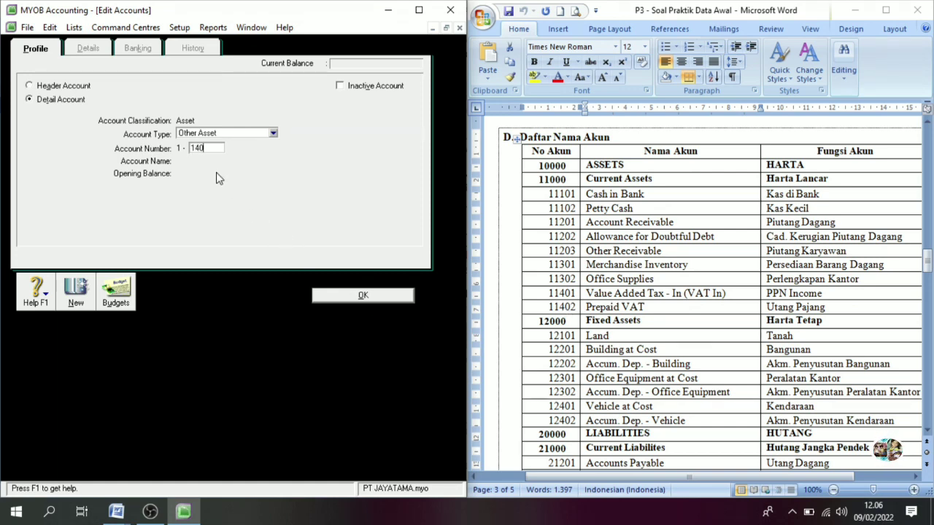
text(2)
key(Tab)
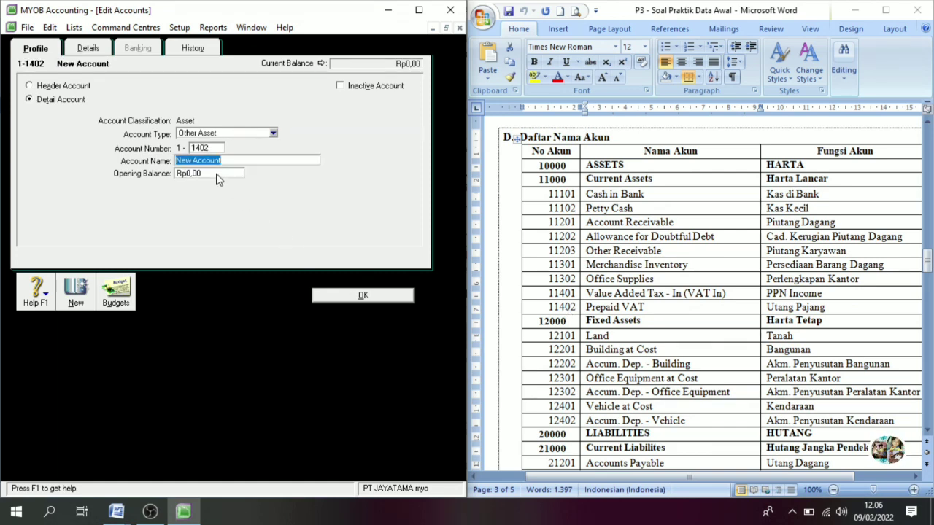
triple_click(613, 310)
key(ctrl+c)
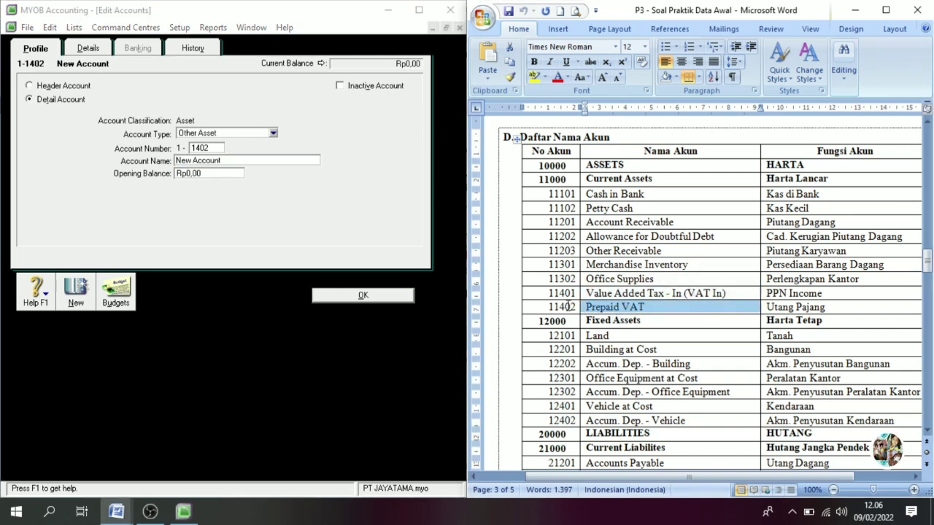
click(229, 158)
key(ctrl+v)
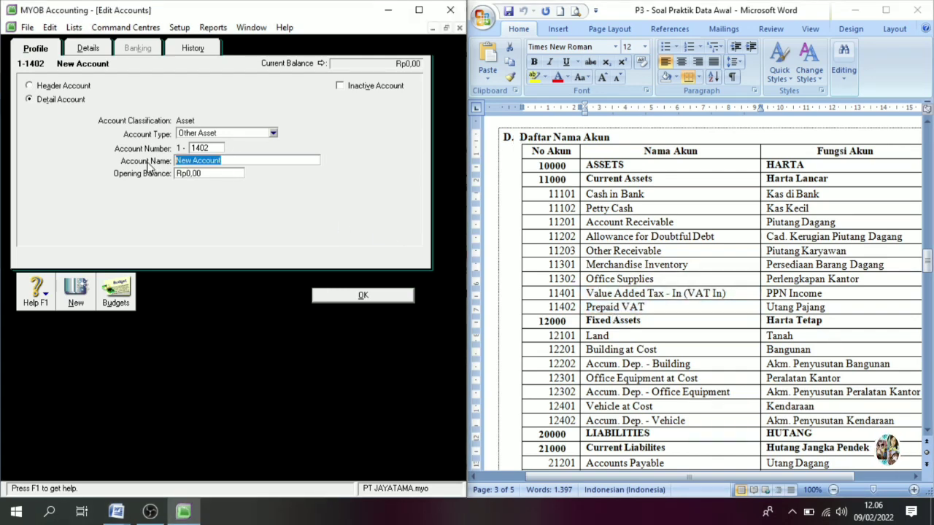
click(348, 295)
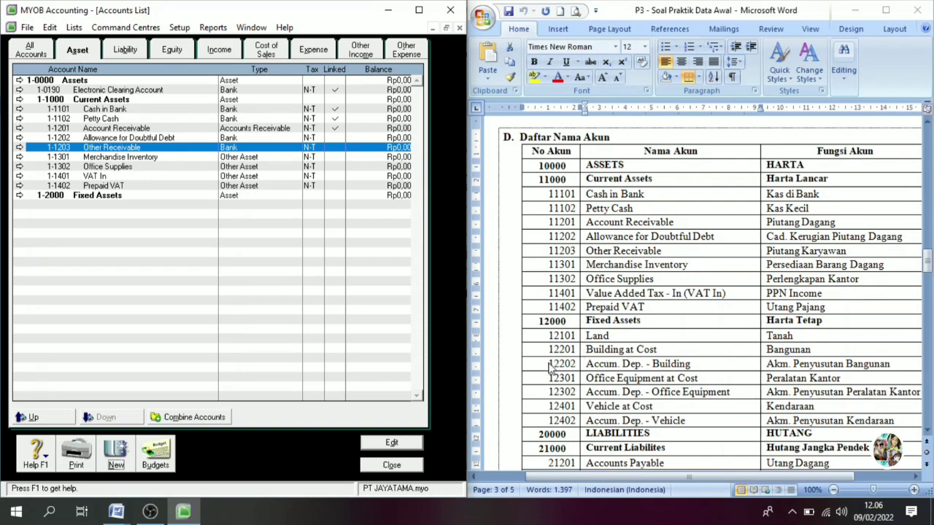
Create an Other Asset account numbered 1-2101 and name it Land, copied from the document's account table.
click(114, 457)
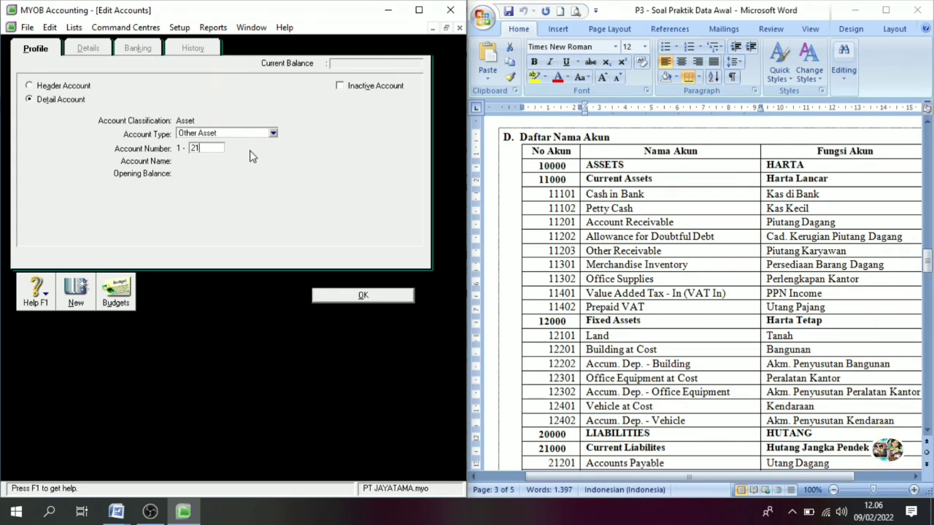
triple_click(602, 342)
key(ctrl+c)
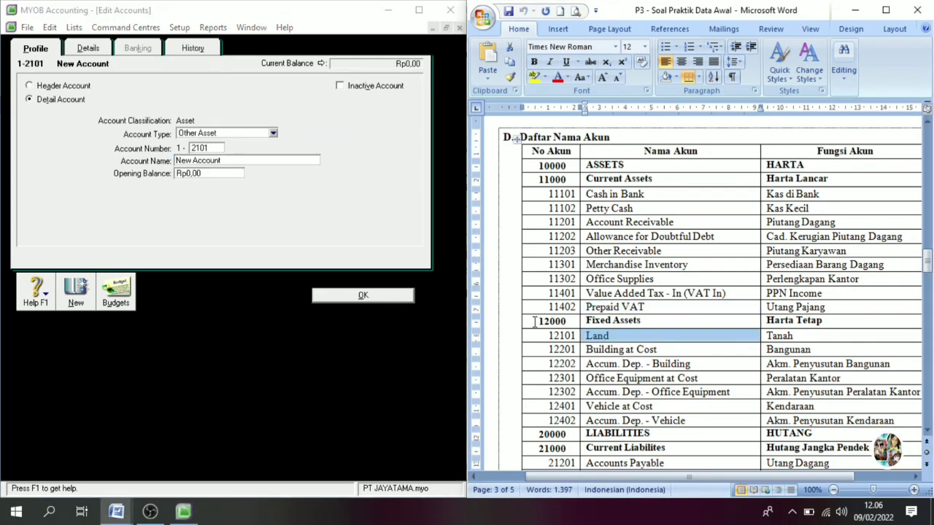
click(239, 173)
click(197, 162)
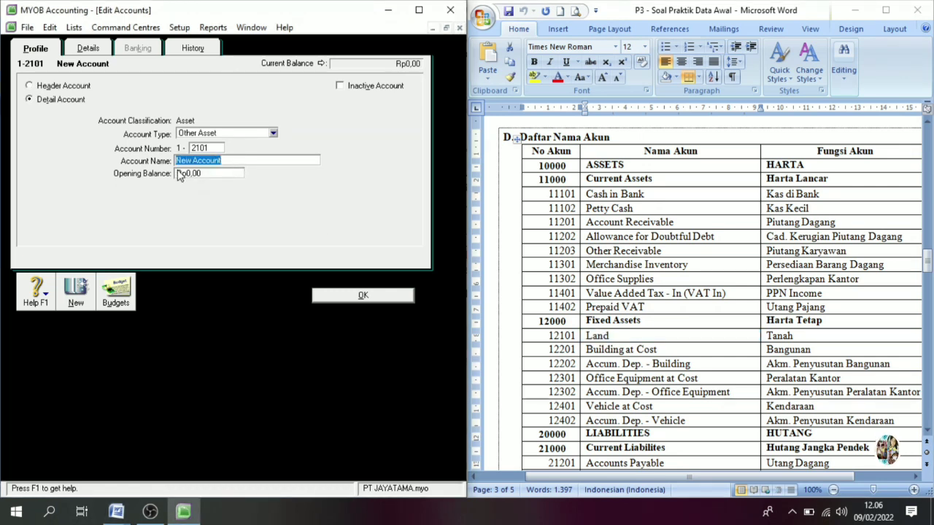
key(ctrl+v)
Add an Other Asset account numbered 1-2201 and name it Building at Cost, copied from the document's account table.
click(78, 301)
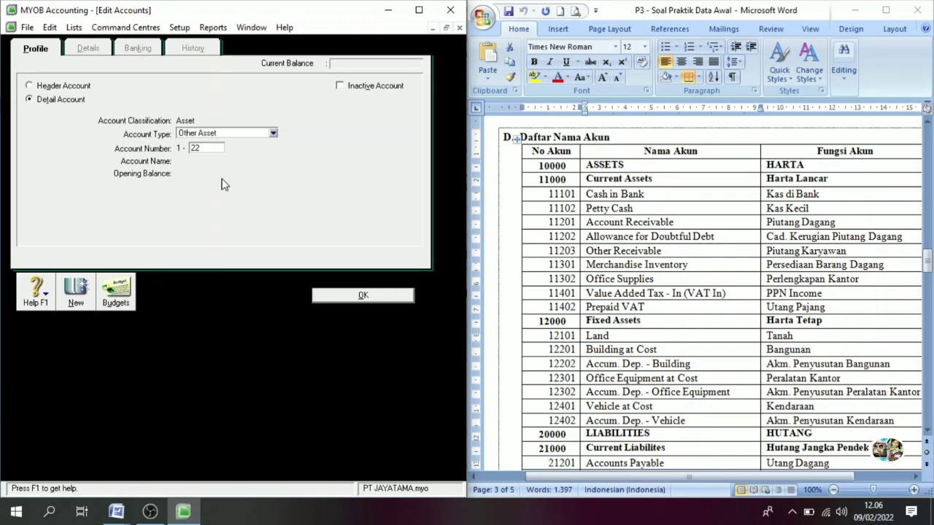
key(Tab)
triple_click(615, 352)
key(ctrl+c)
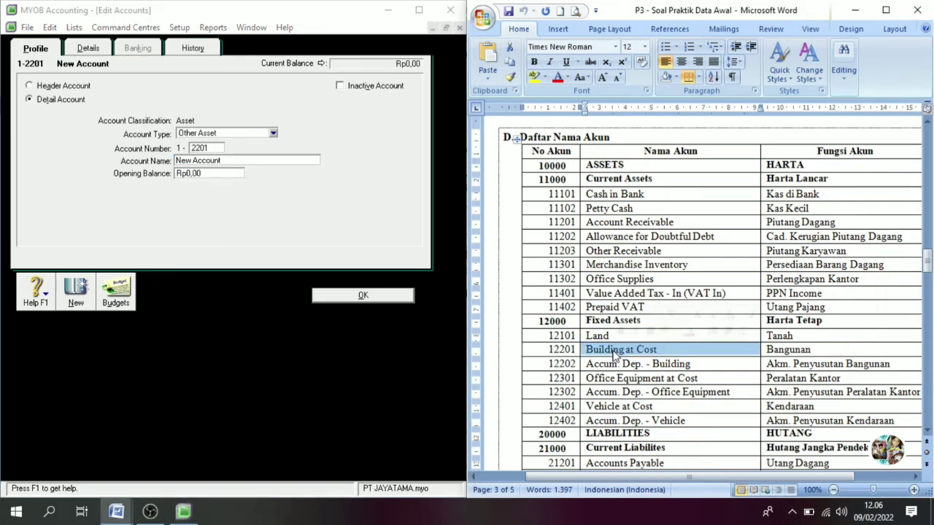
click(235, 160)
key(ctrl+v)
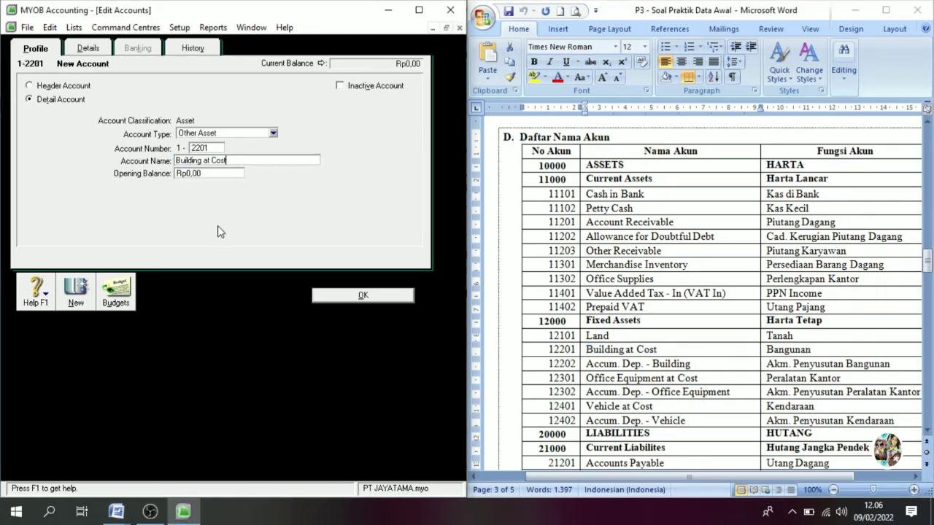
Add an Other Asset account numbered 1-2202 and name it Accum. Dep. - Building, copied from the document's account table.
click(87, 302)
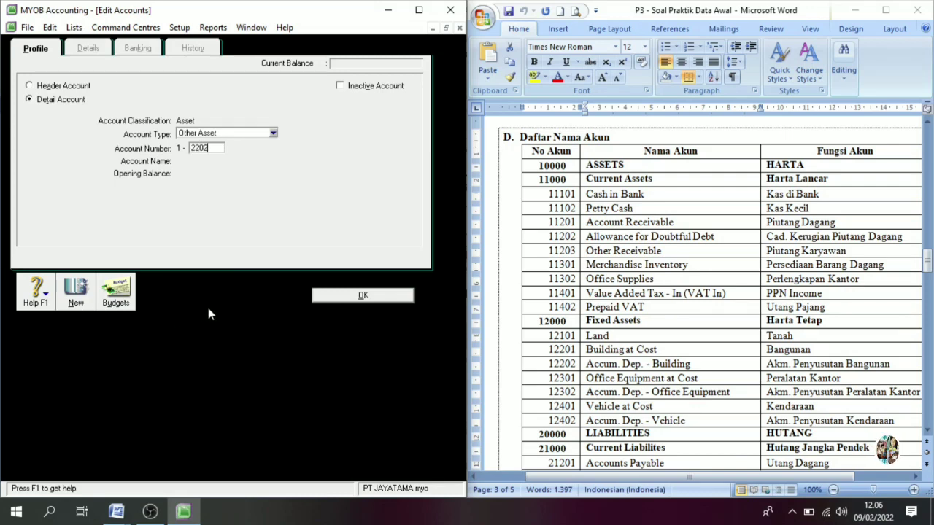
text(2202)
key(Tab)
triple_click(613, 364)
key(ctrl+c)
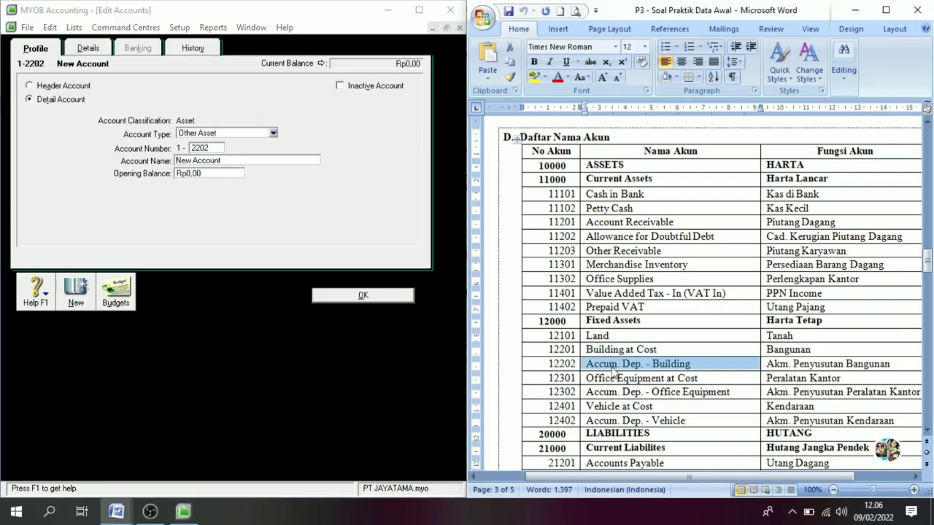
click(223, 160)
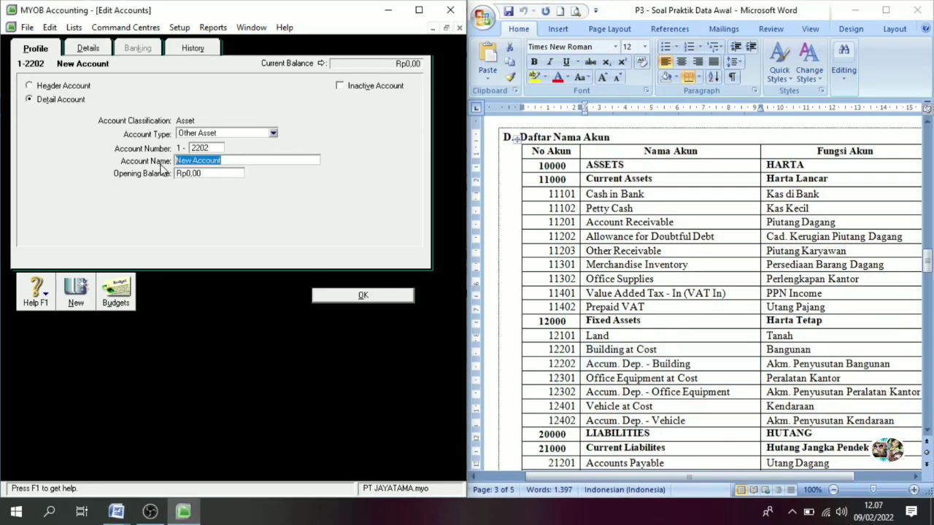
key(ctrl+v)
Create an Other Asset account numbered 1-2301 and name it Office Equipment at Cost, copied from the document's account table.
click(80, 301)
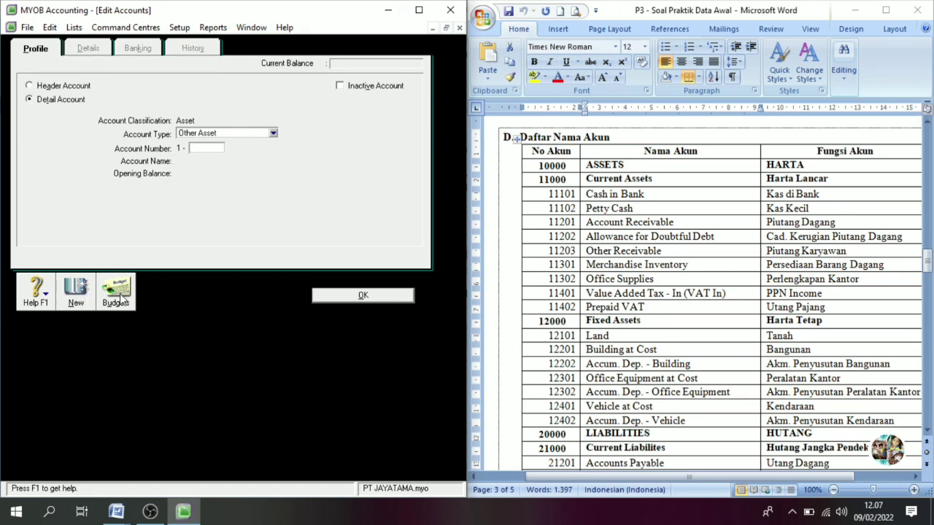
key(Tab)
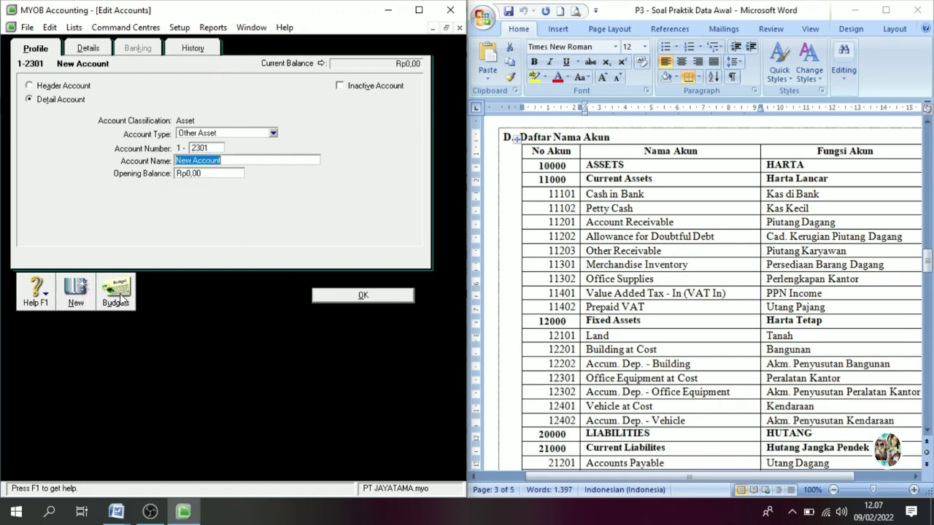
triple_click(649, 381)
key(ctrl+c)
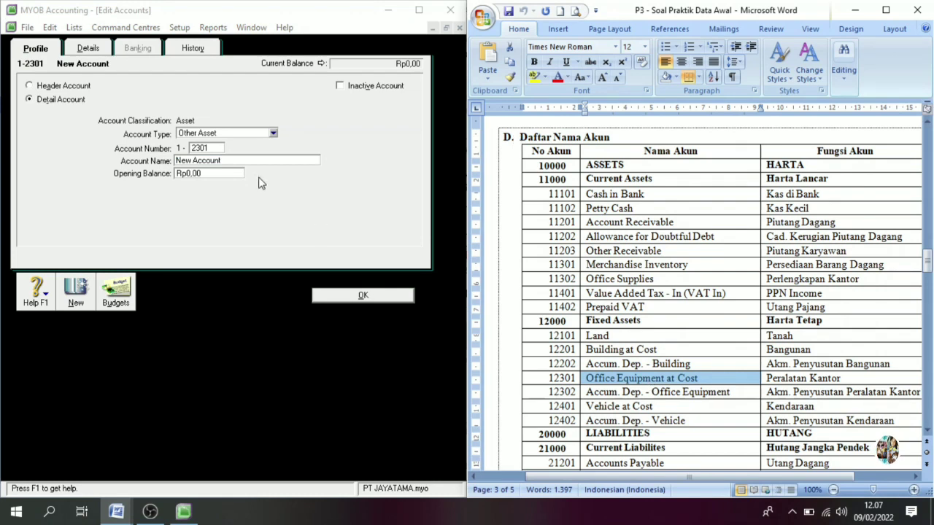
click(250, 160)
key(ctrl+v)
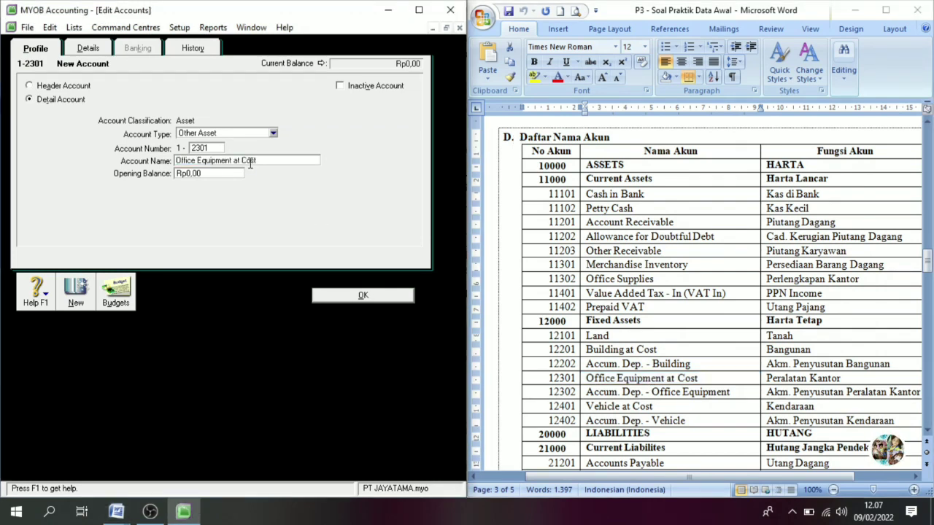
Add an Other Asset account numbered 1-2302 and name it Accum. Dep. - Office Equipment, copied from the document's account table.
click(80, 307)
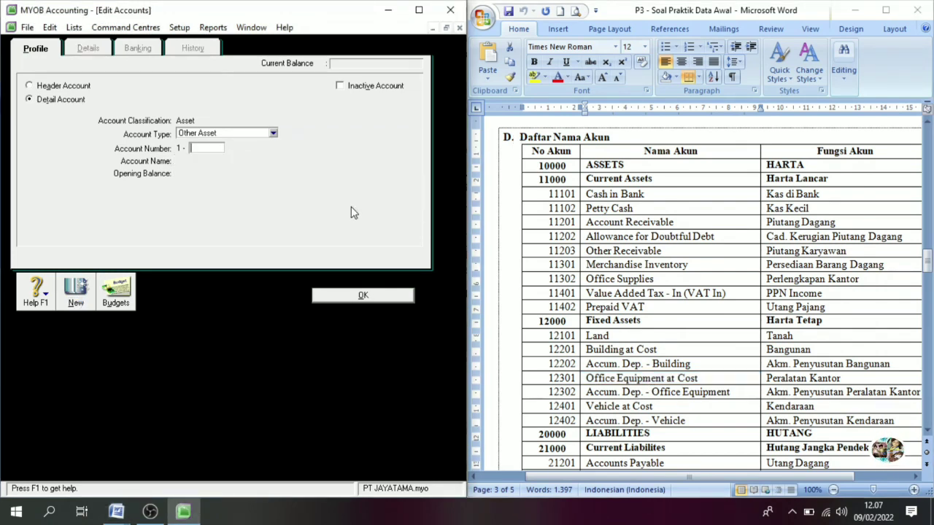
text(2302)
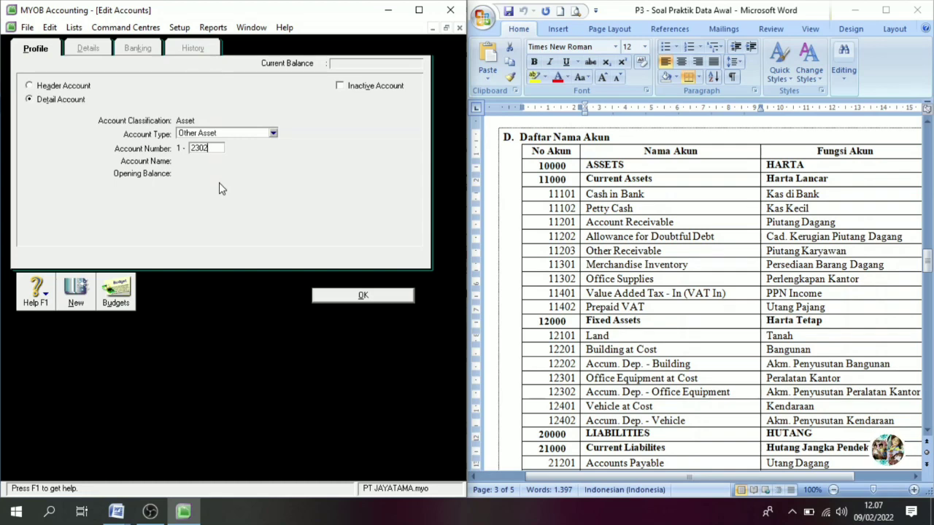
key(Tab)
click(620, 398)
triple_click(606, 394)
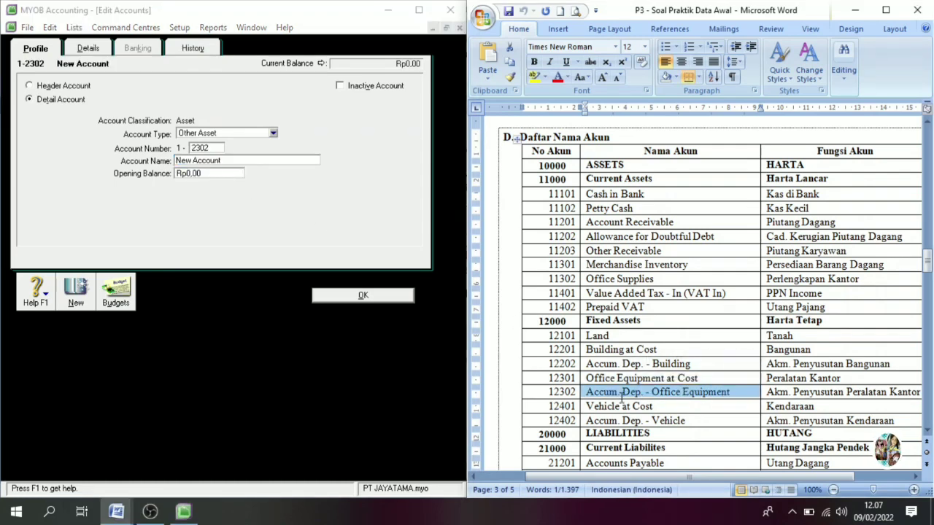
key(ctrl+c)
click(153, 174)
key(ctrl+v)
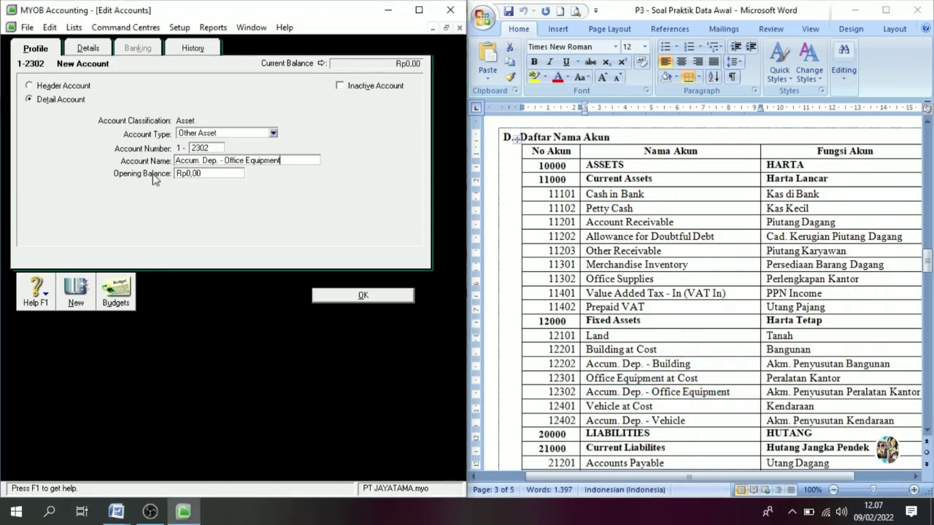
Create an Other Asset account numbered 1-2401 and name it Vehicle at Cost, copied from the document's account table.
click(74, 299)
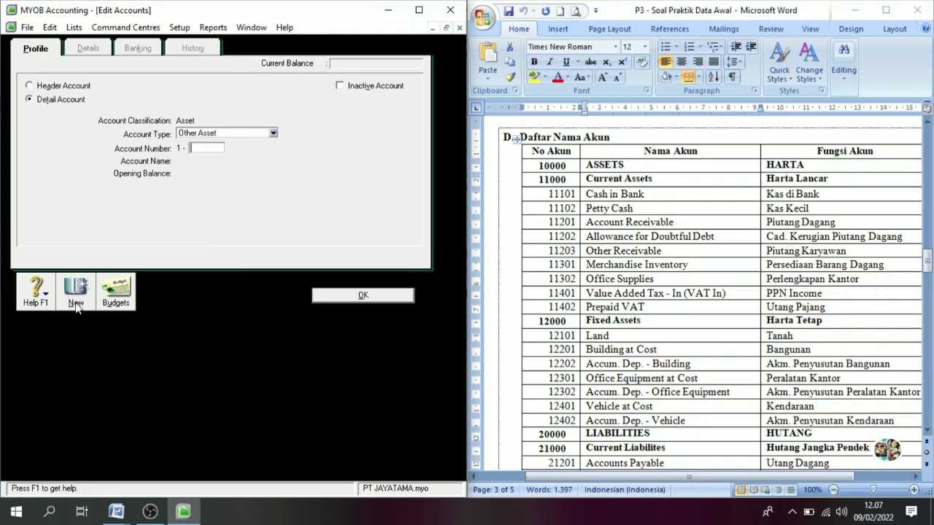
key(Tab)
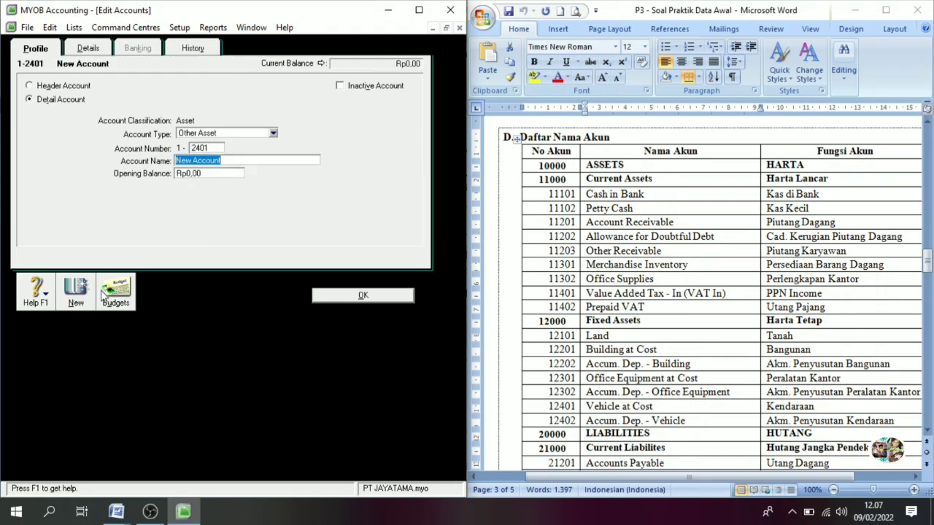
triple_click(607, 409)
key(ctrl+c)
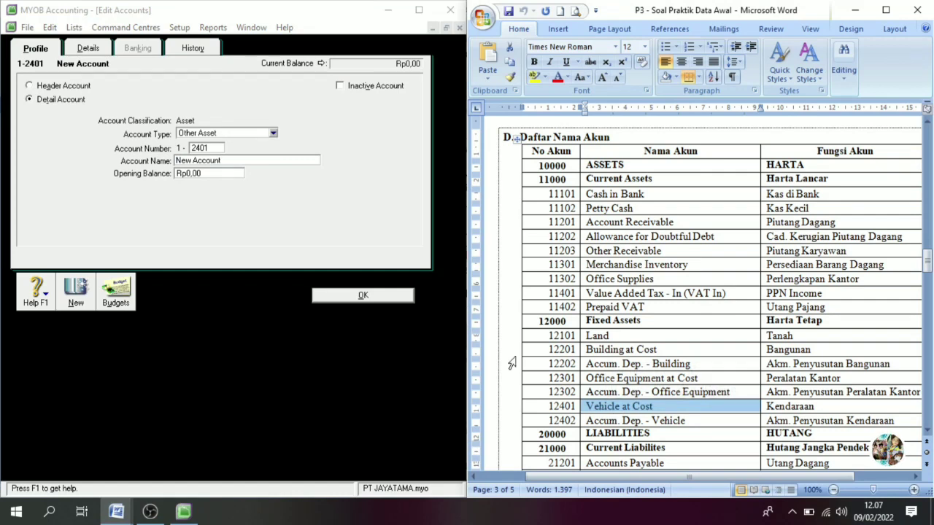
click(229, 161)
key(ctrl+v)
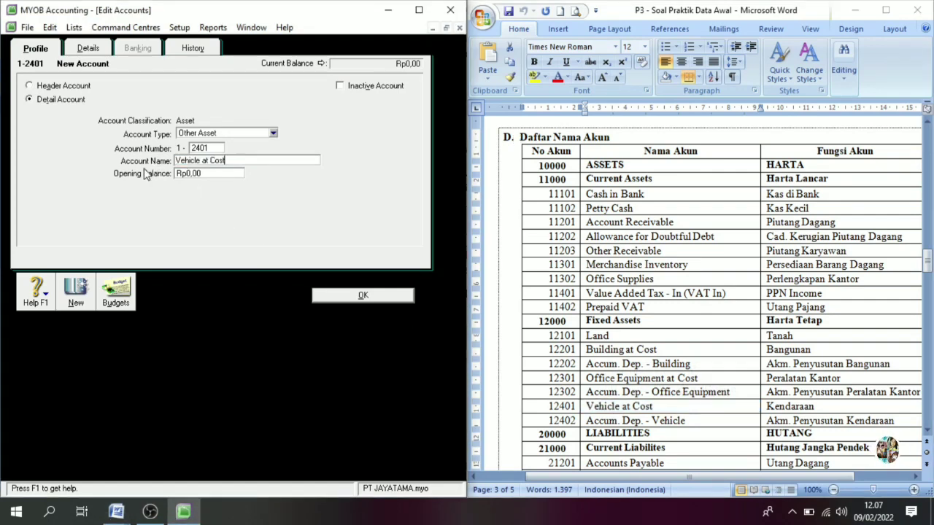
Add an Other Asset account numbered 1-2402, name it Accum. Dep. - Vehicle from the document's account table, and save it.
click(75, 300)
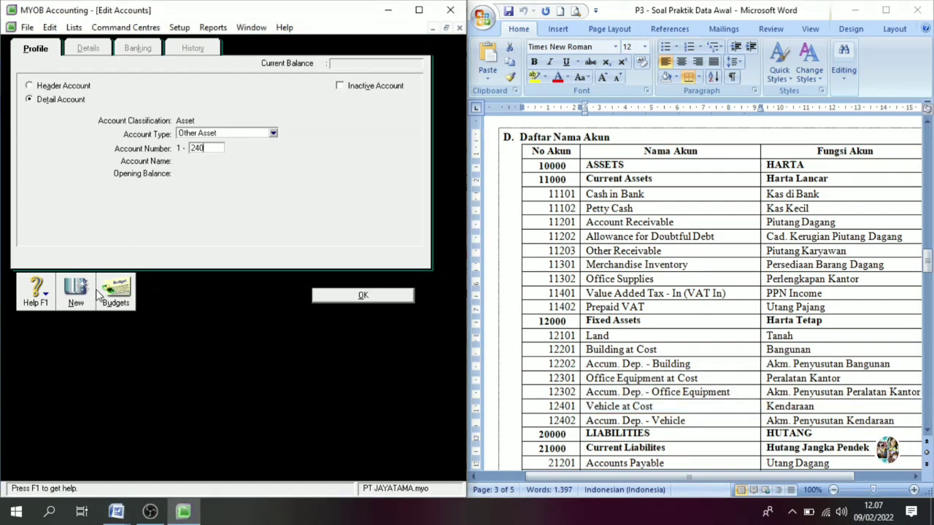
text(2402)
key(Tab)
triple_click(629, 421)
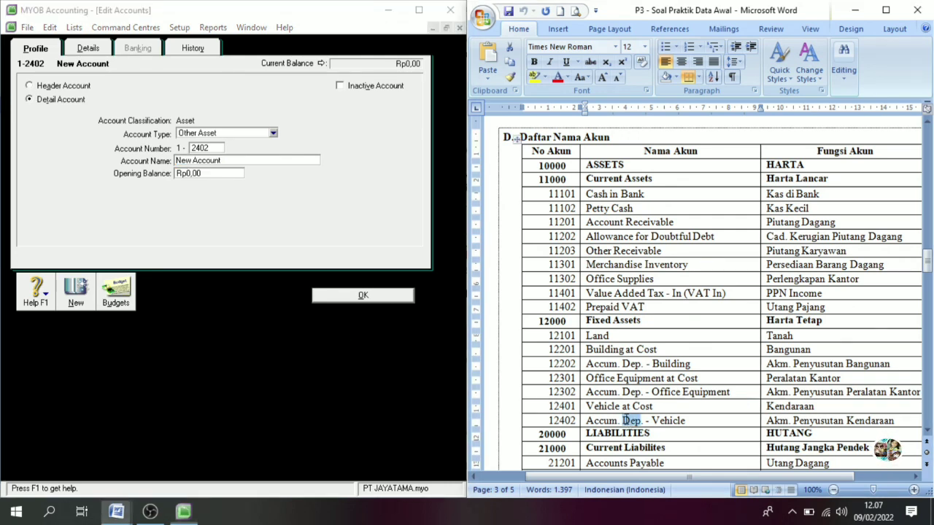
key(ctrl+c)
click(253, 160)
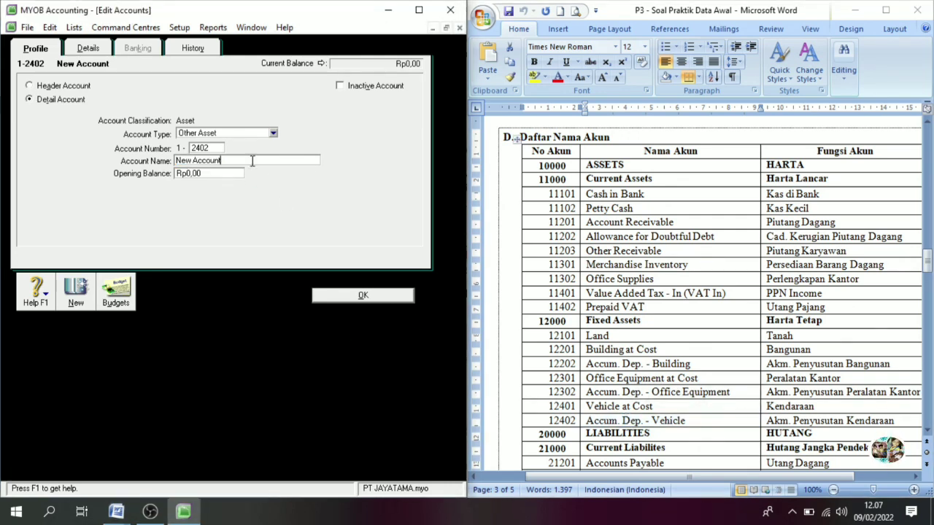
key(ctrl+v)
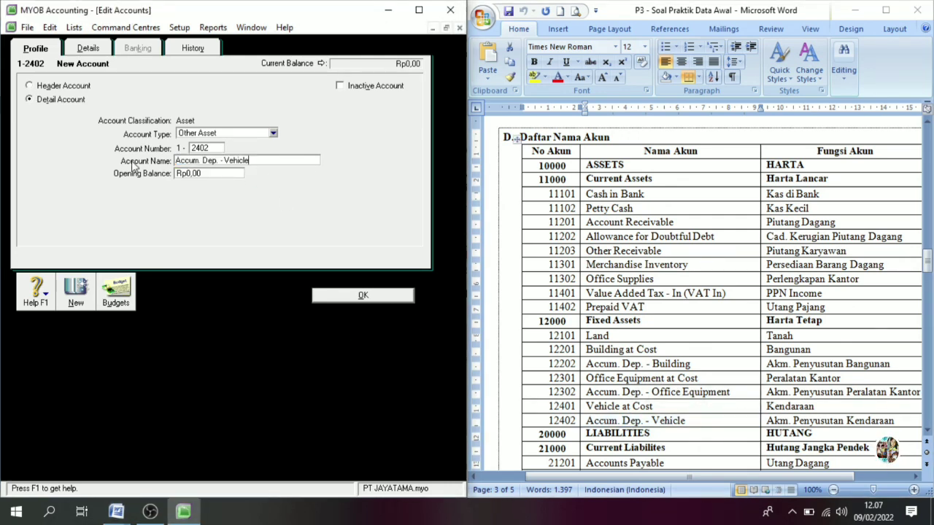
click(356, 301)
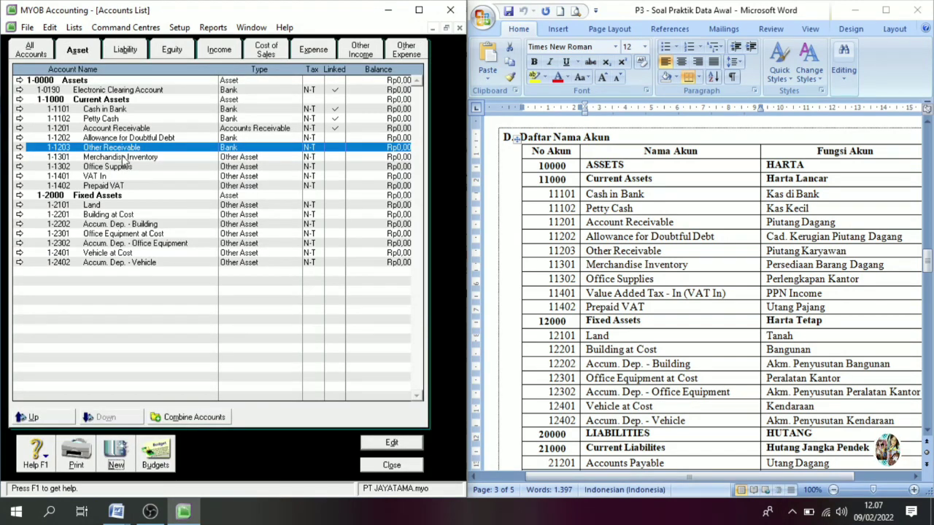
Switch to the Word document and review its asset account names, then its Liabilities and Current Liabilites headings.
key(alt+Tab)
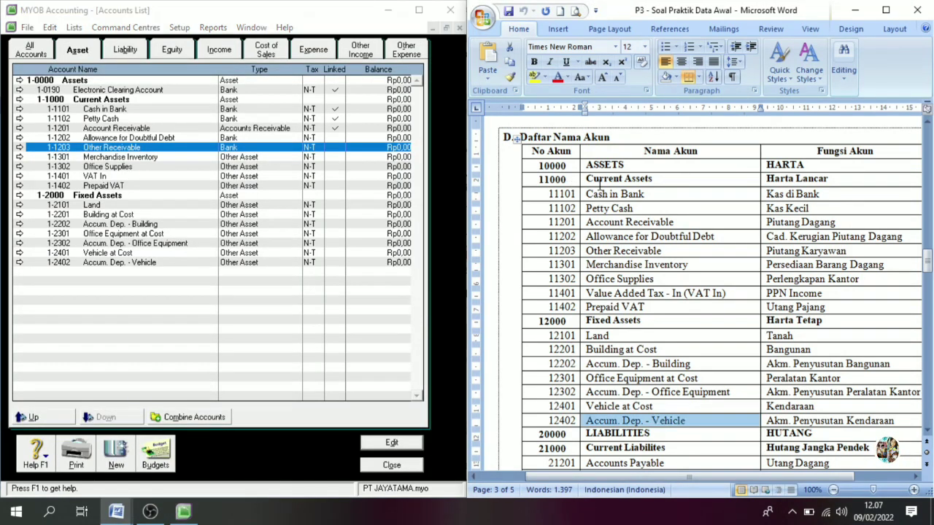
drag(616, 179, 634, 405)
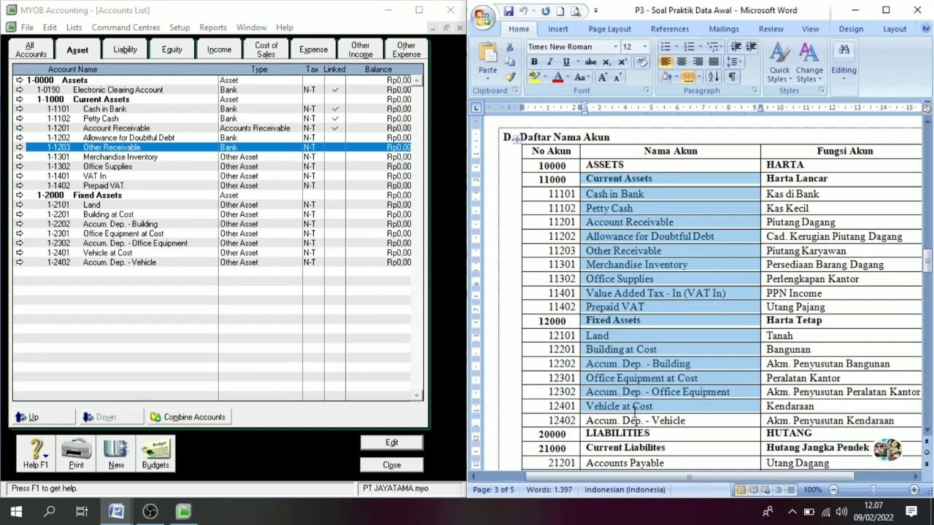
click(928, 431)
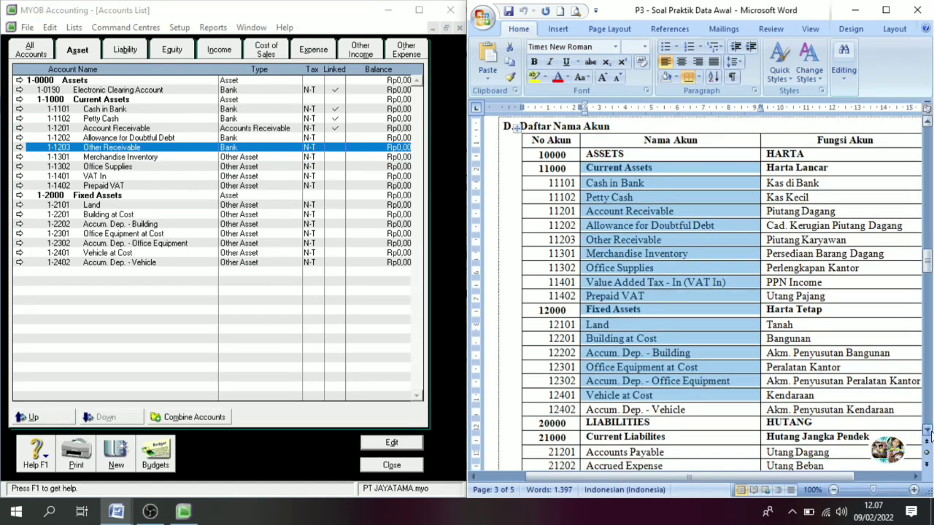
scroll(929, 431, down, 5)
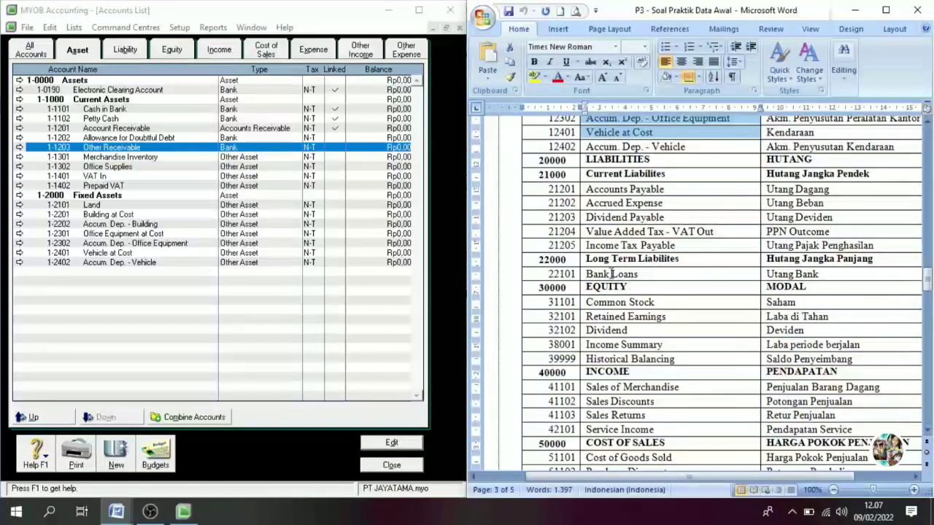
click(586, 159)
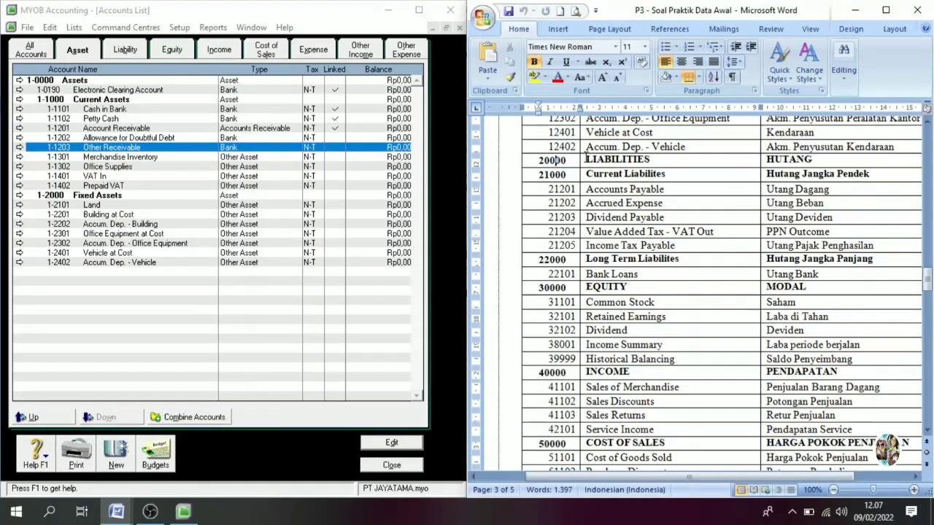
drag(586, 159, 605, 179)
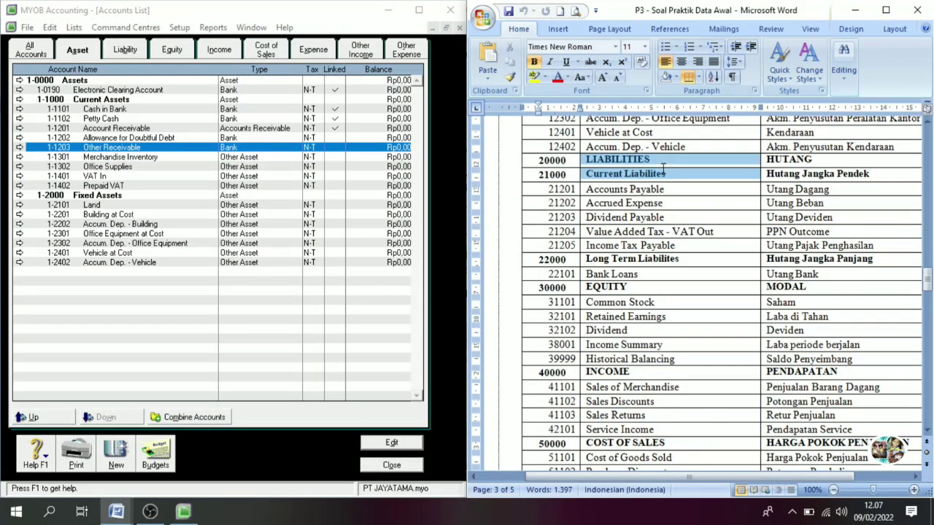
Create a Liability header account numbered 2-1000 in MYOB and name it Current Liabilites, copied from the document's account table.
click(128, 56)
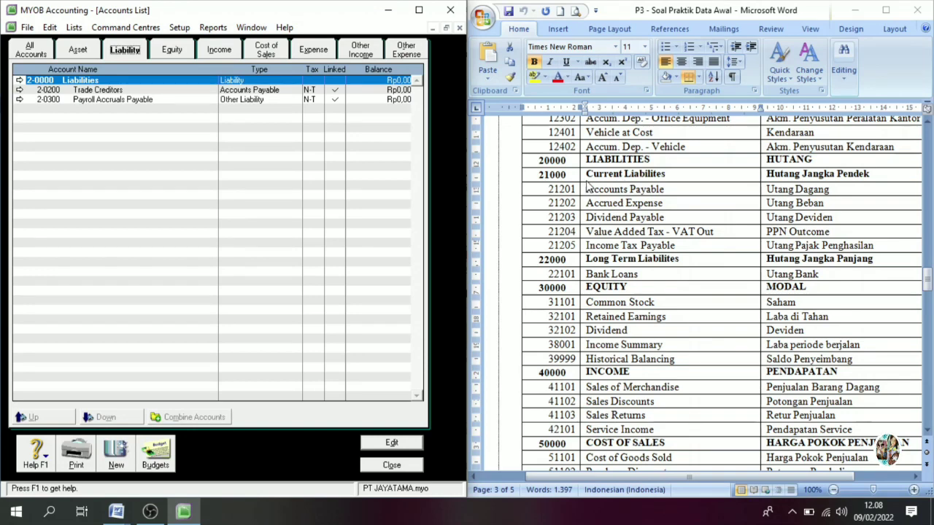
click(117, 453)
click(57, 86)
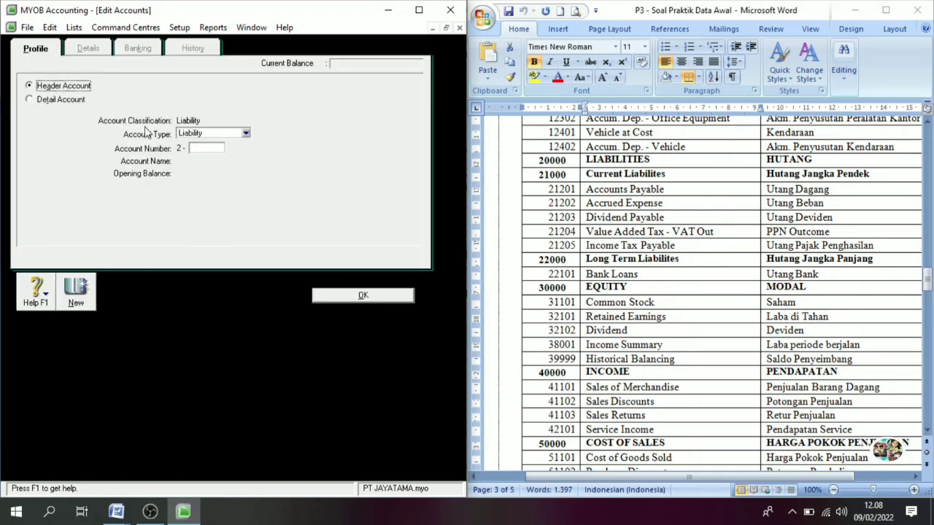
click(191, 147)
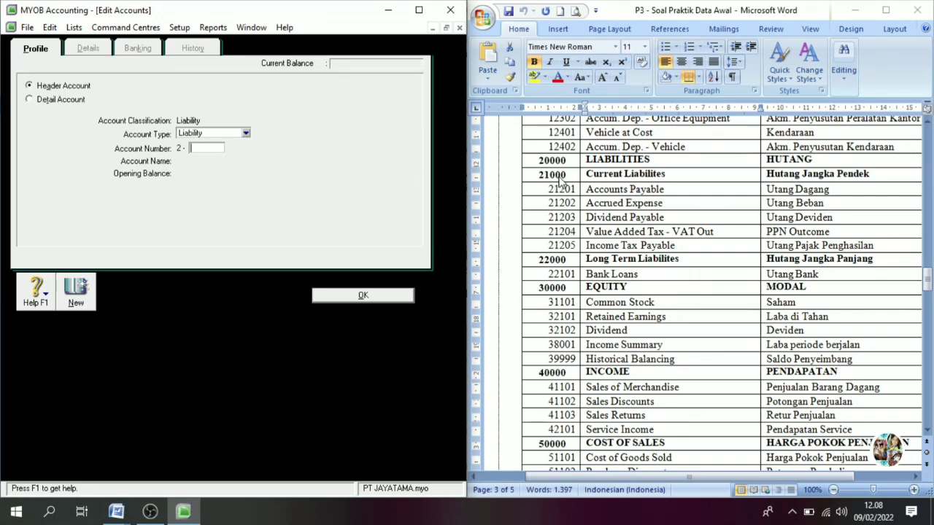
text(1000)
key(Tab)
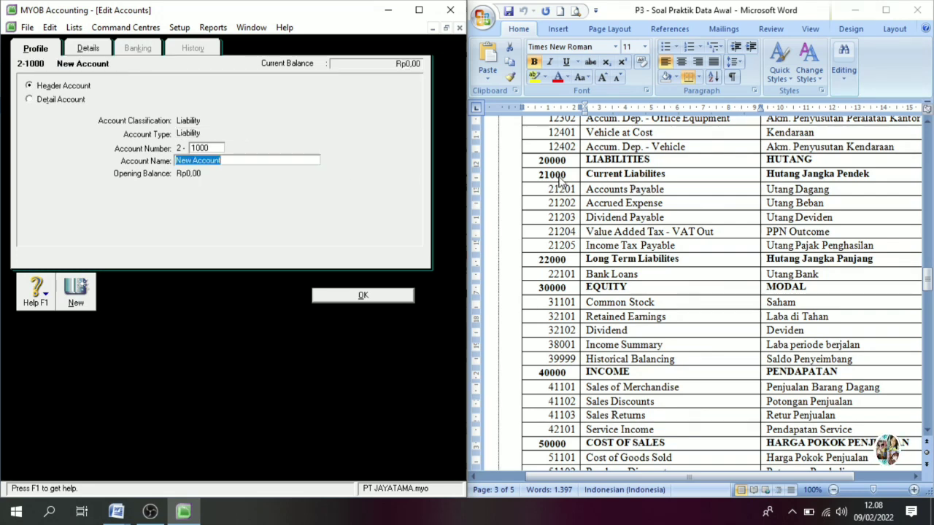
click(645, 176)
triple_click(644, 176)
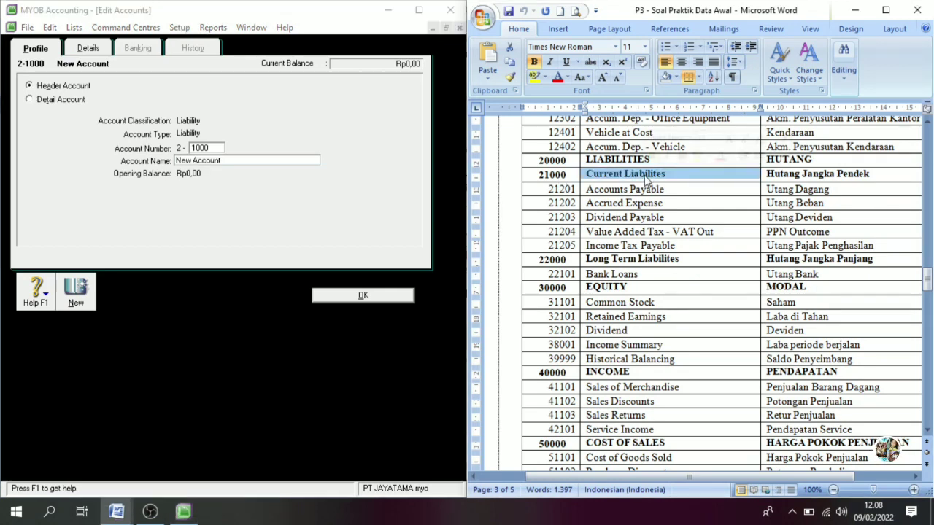
click(269, 161)
drag(269, 161, 124, 160)
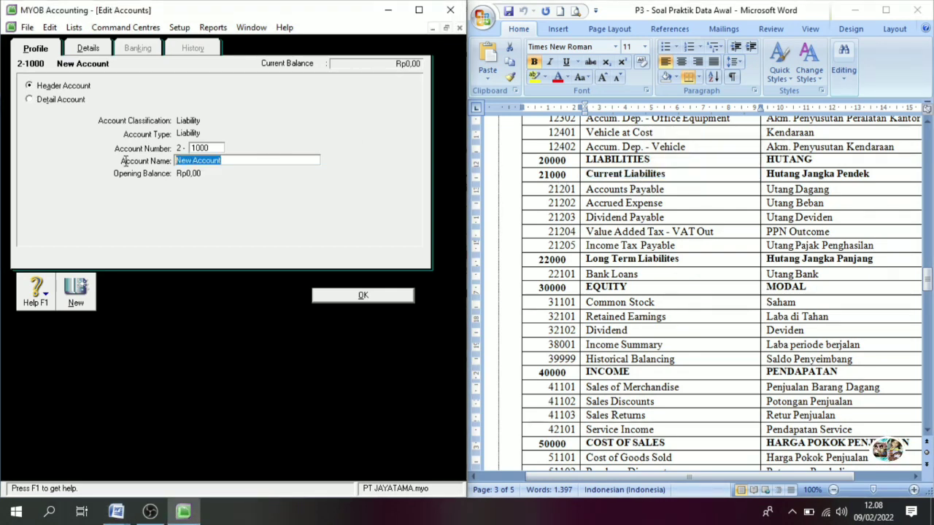
key(ctrl+v)
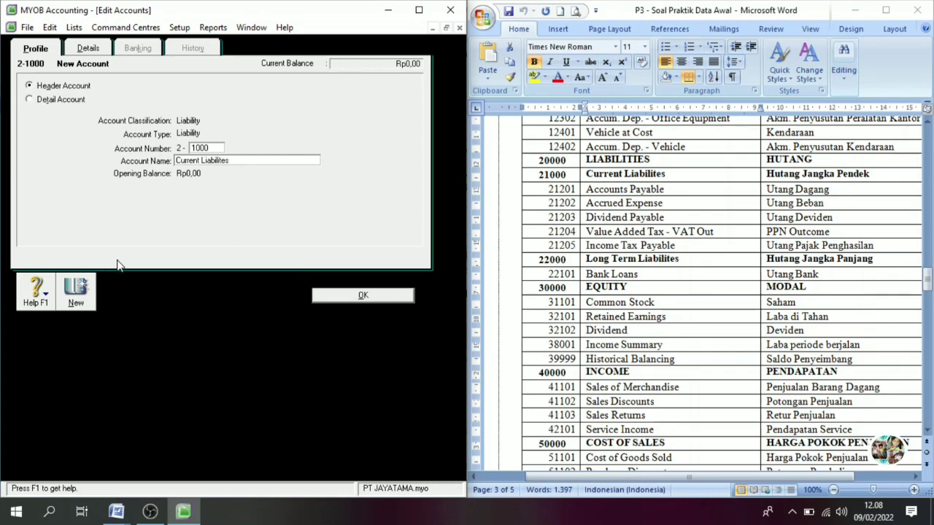
Create a Liability header account numbered 2-2000, name it Long Term Liabilites from the document's account table, and save it.
click(82, 303)
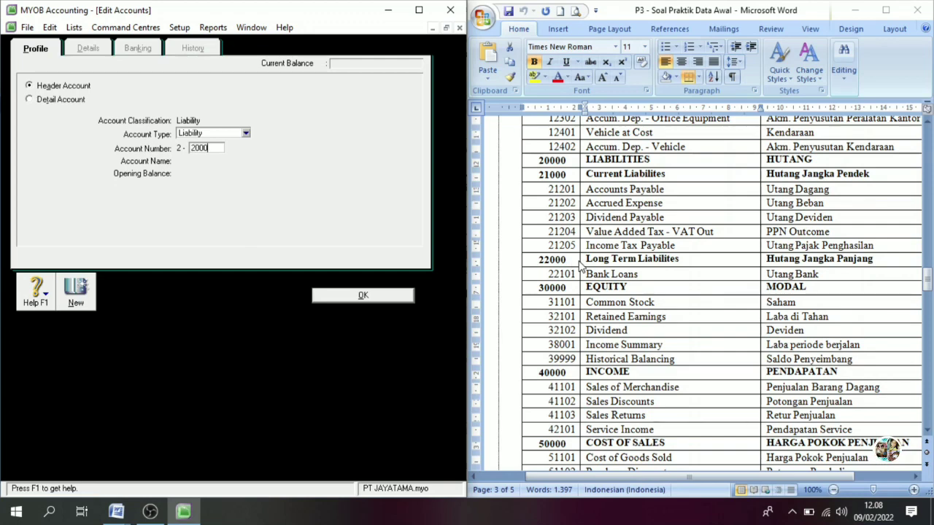
key(Tab)
triple_click(661, 260)
key(ctrl+c)
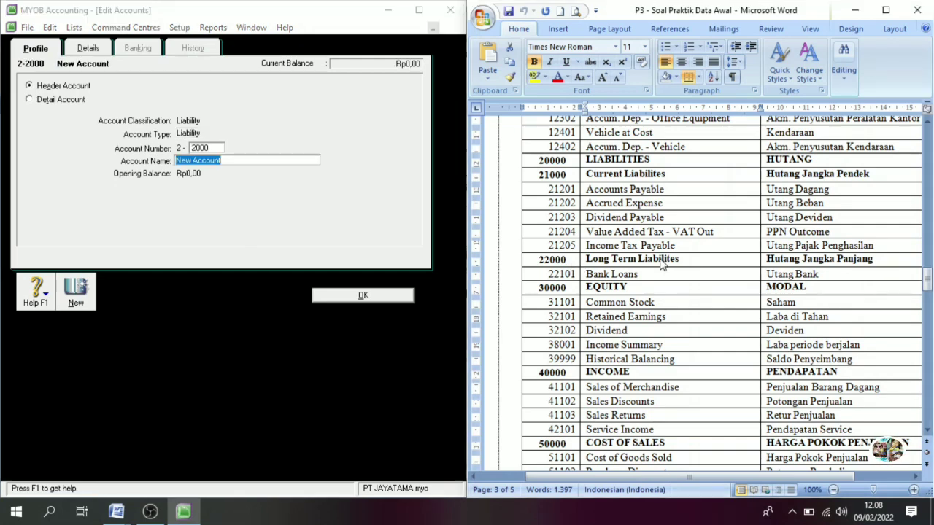
click(263, 158)
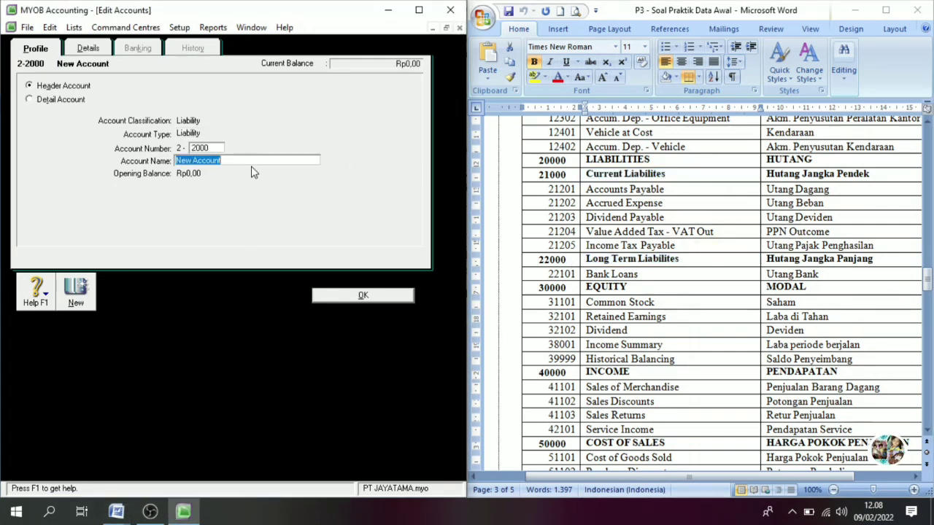
key(ctrl+v)
click(358, 302)
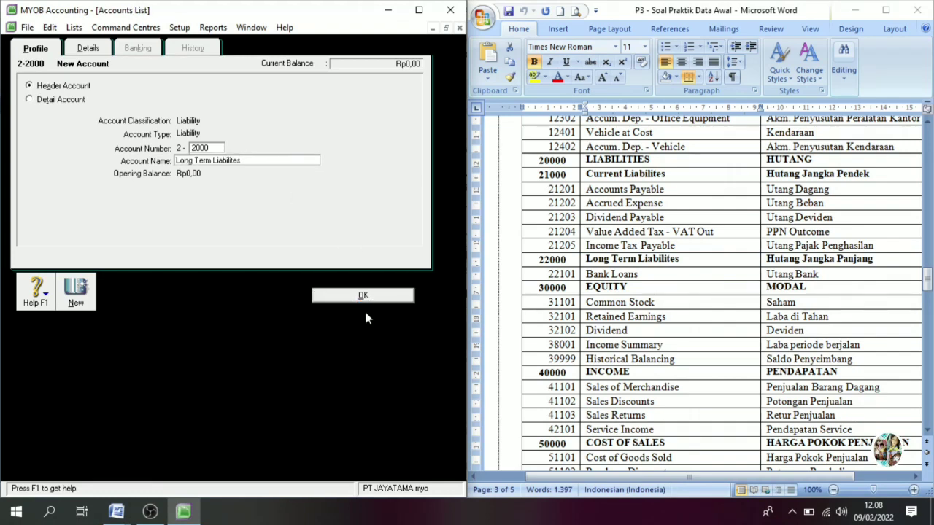
Renumber the Trade Creditors account as 2-1201 and rename it Accounts Payable, copied from the document's account table.
click(76, 90)
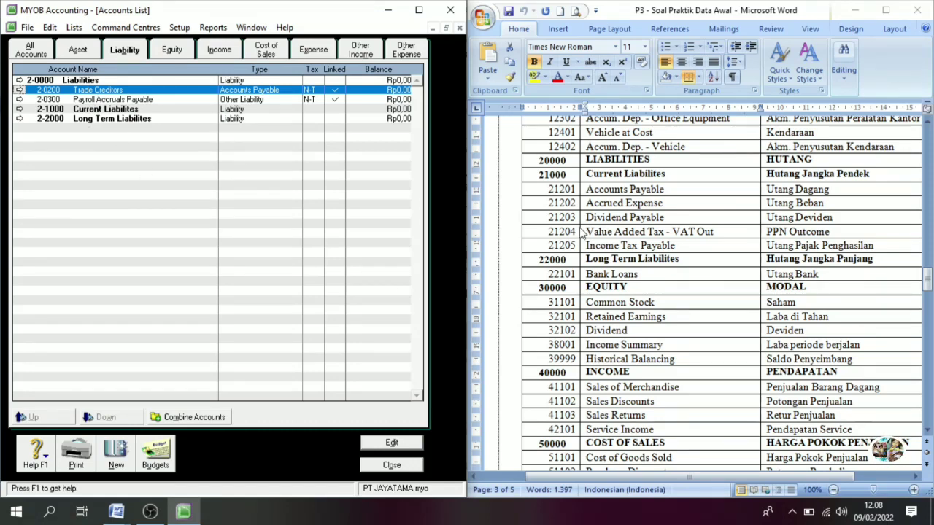
click(19, 90)
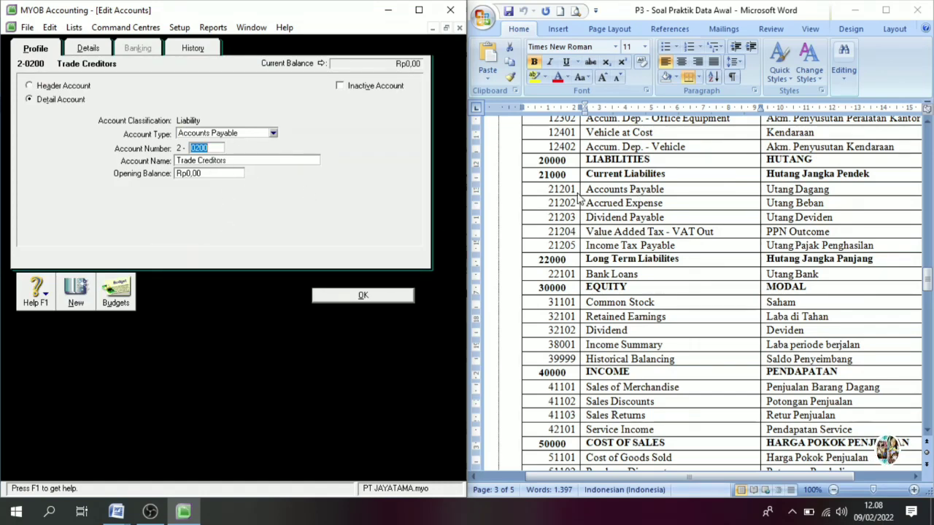
text(1201)
key(Tab)
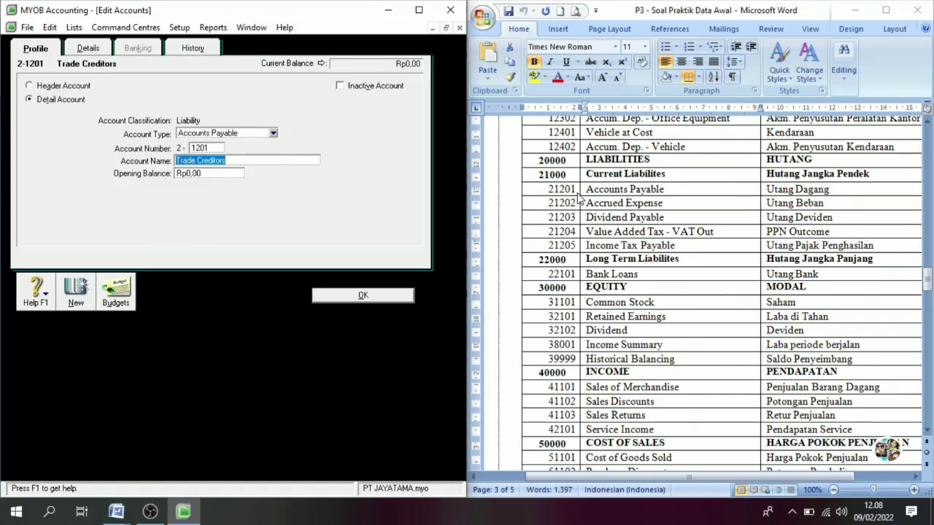
triple_click(643, 193)
key(ctrl+c)
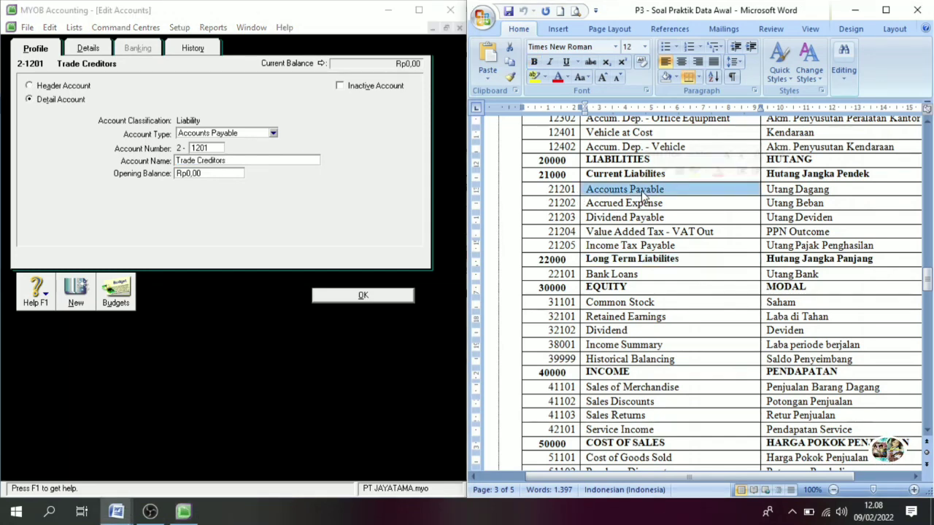
click(261, 162)
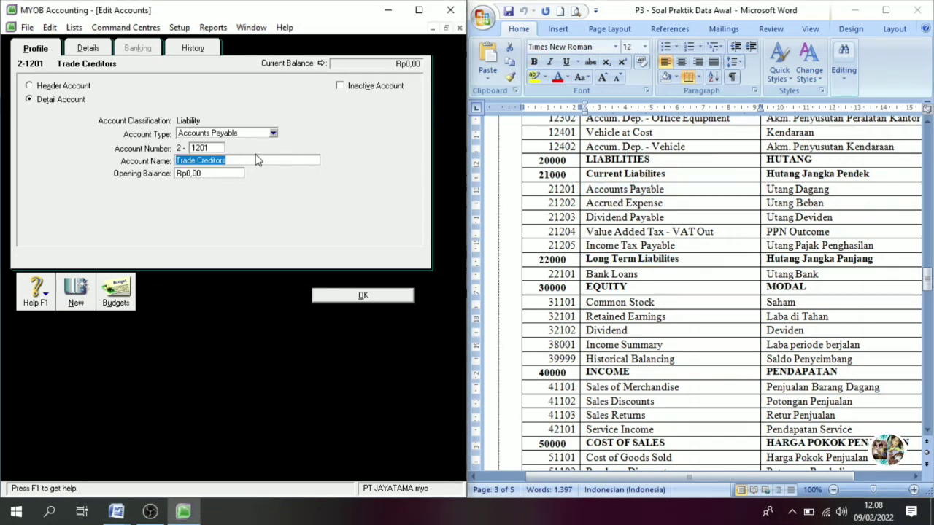
key(ctrl+v)
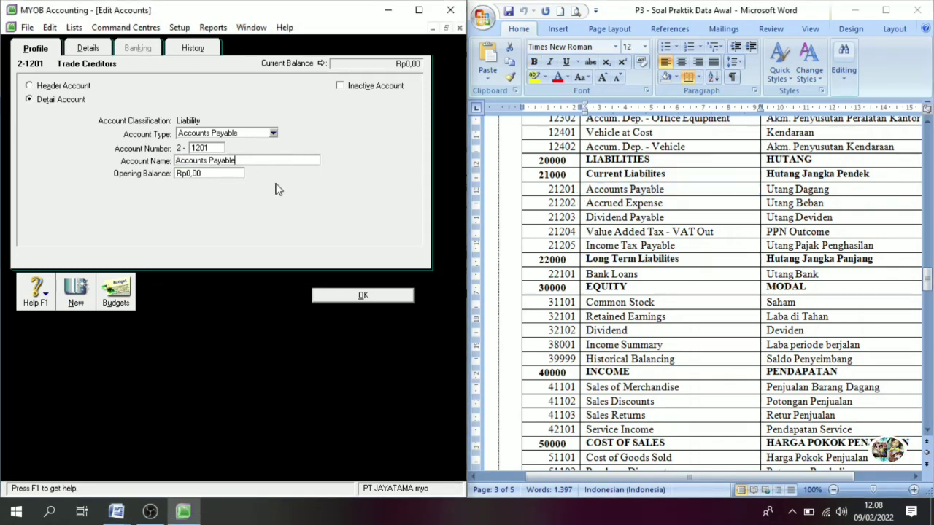
click(329, 297)
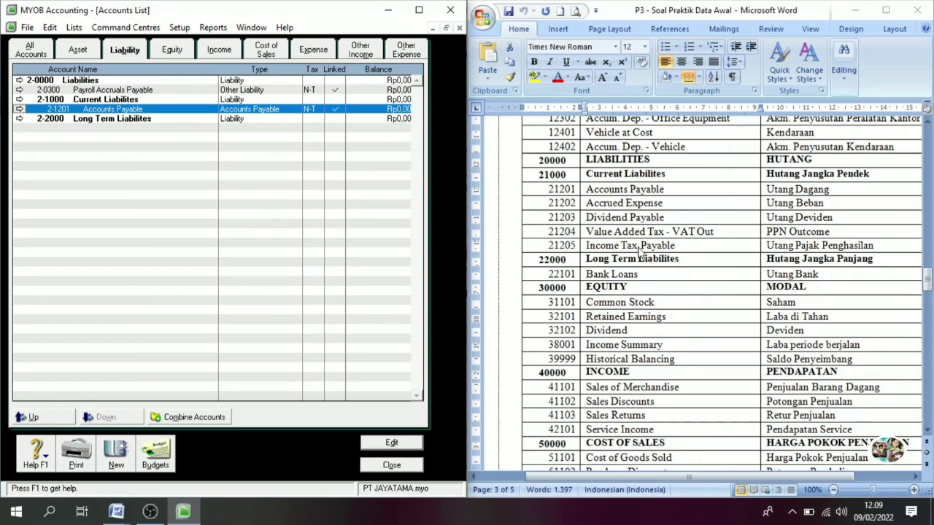
Renumber the Payroll Accruals Payable account as 2-1202 and rename it Accrued Expense, copied from the document's account table.
click(20, 90)
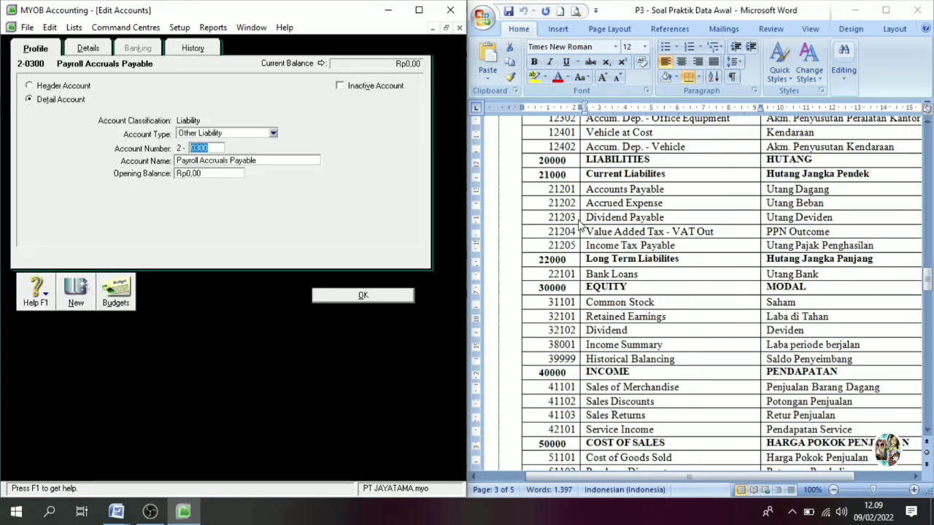
text(1202)
key(Tab)
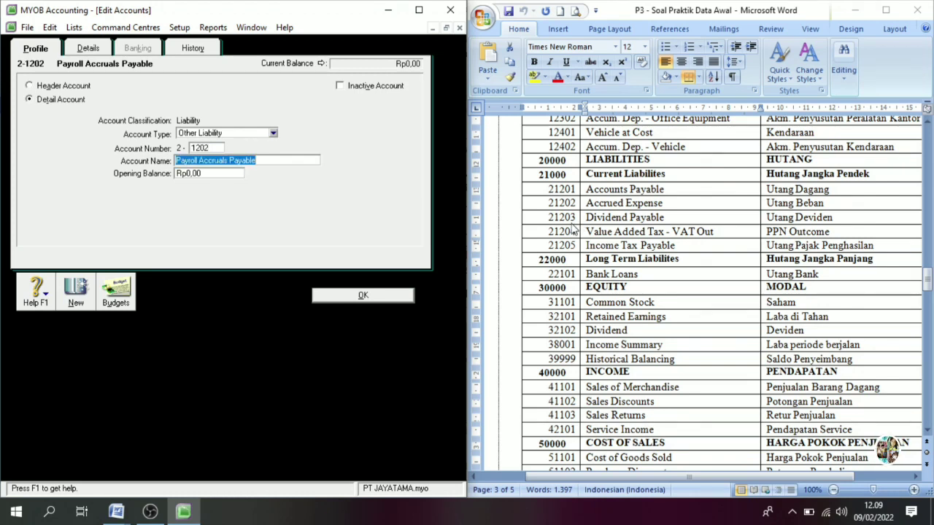
click(644, 208)
triple_click(644, 208)
key(ctrl+c)
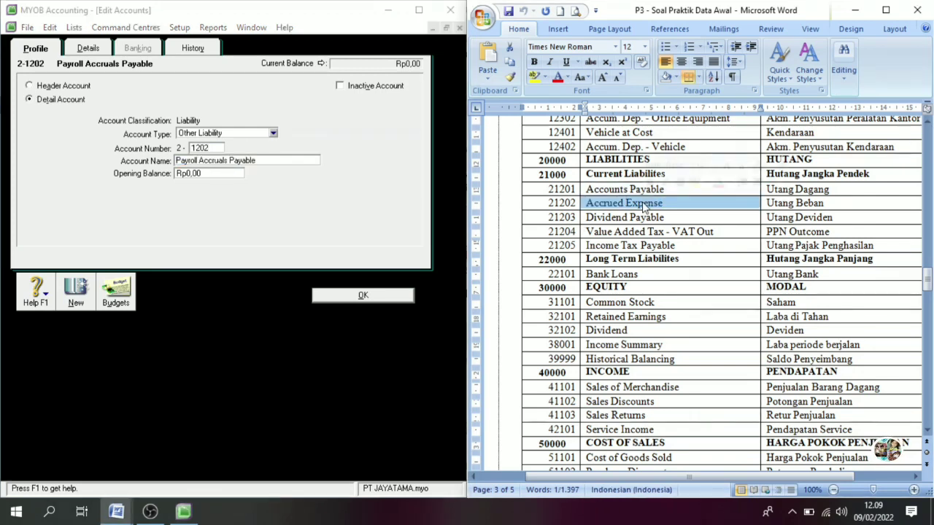
click(265, 161)
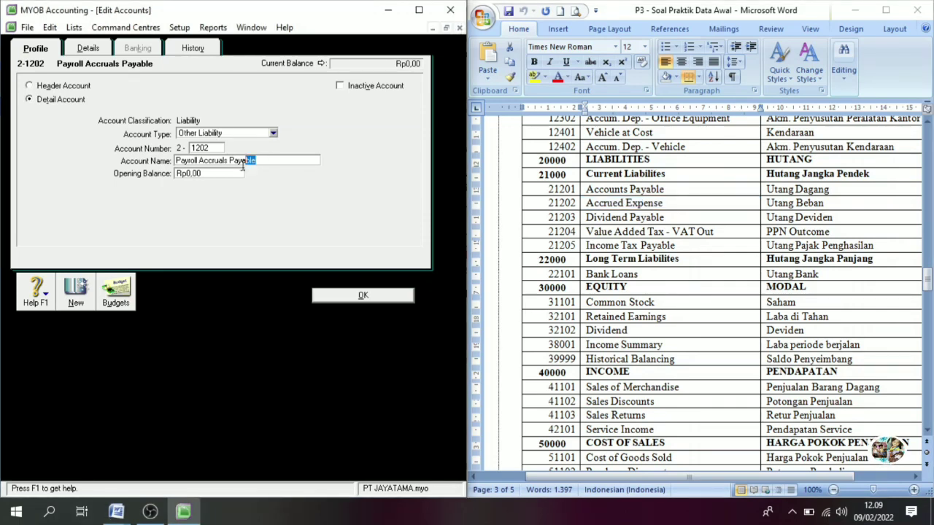
drag(260, 160, 144, 162)
key(ctrl+v)
click(373, 294)
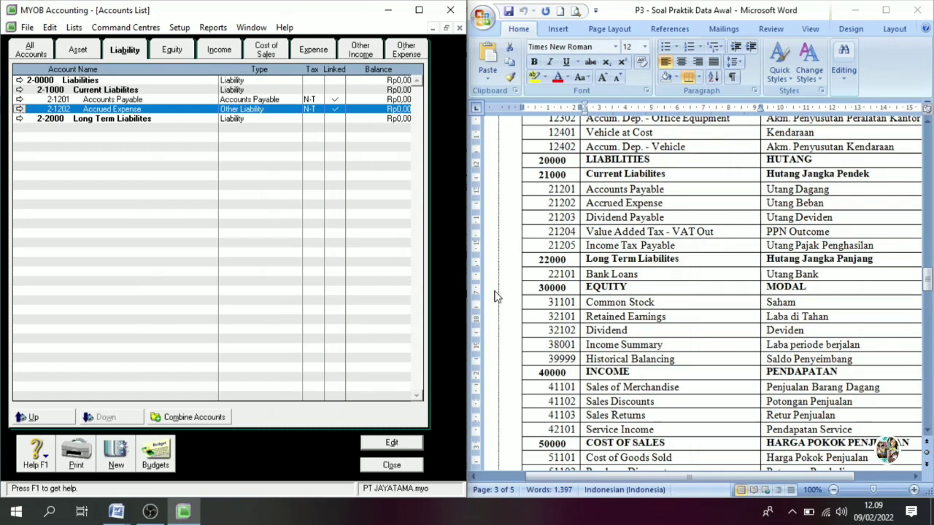
Create an Other Liability detail account numbered 2-1203 and name it Dividend Payable, copied from the document's account table.
click(117, 459)
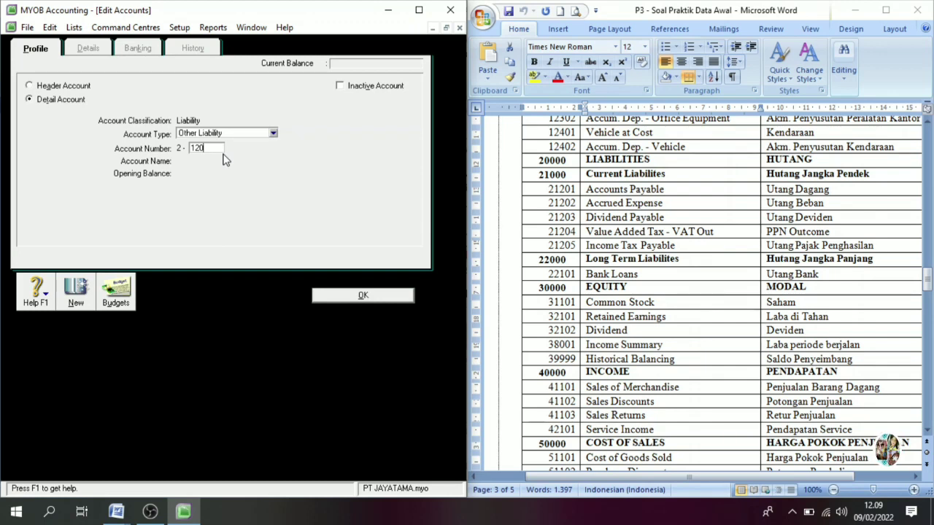
key(Tab)
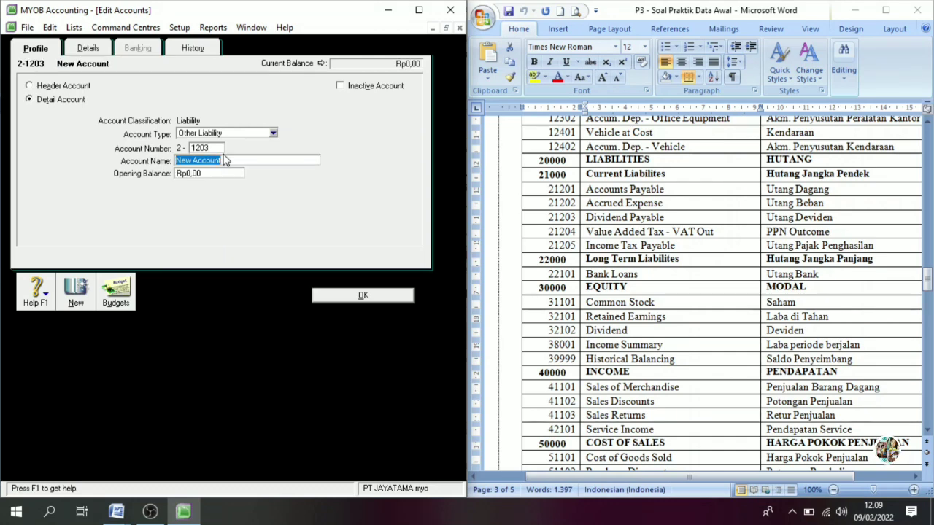
triple_click(613, 224)
key(ctrl+c)
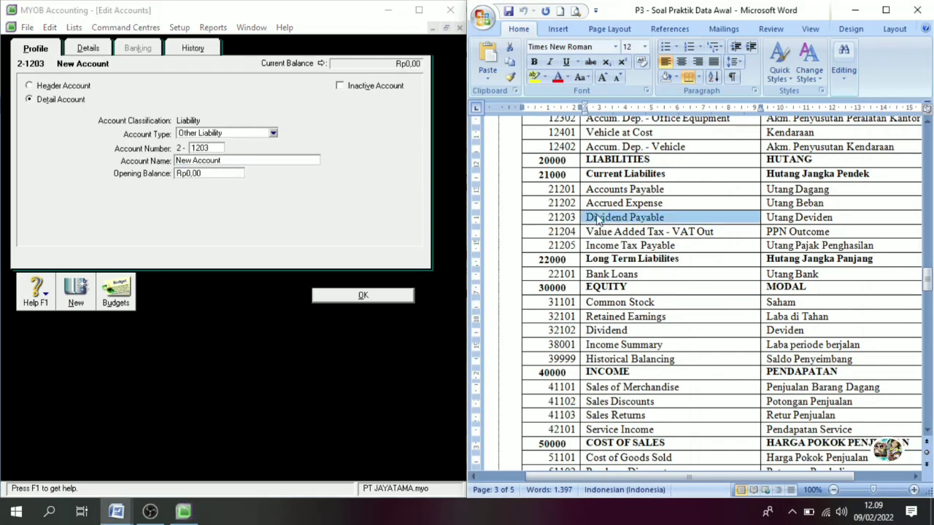
click(238, 162)
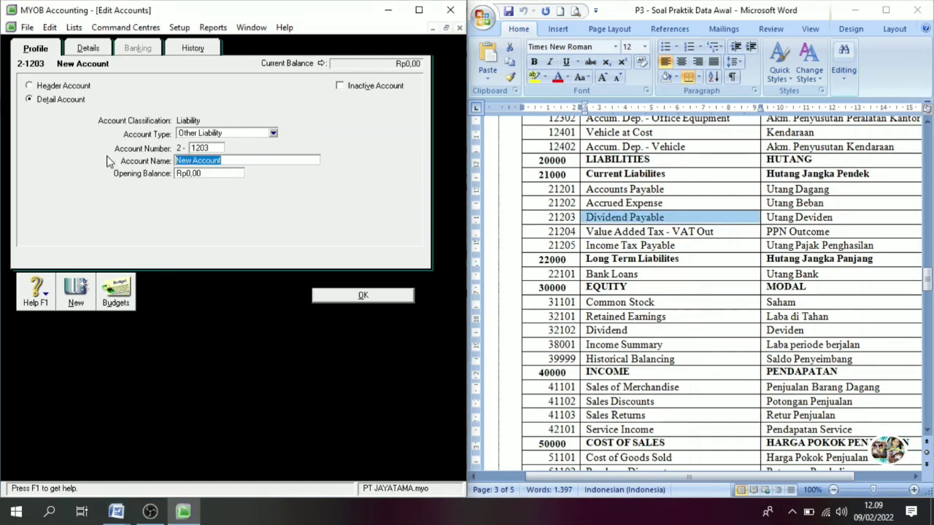
key(ctrl+v)
Add an Other Liability account numbered 2-1204 and name it VAT Out.
click(76, 301)
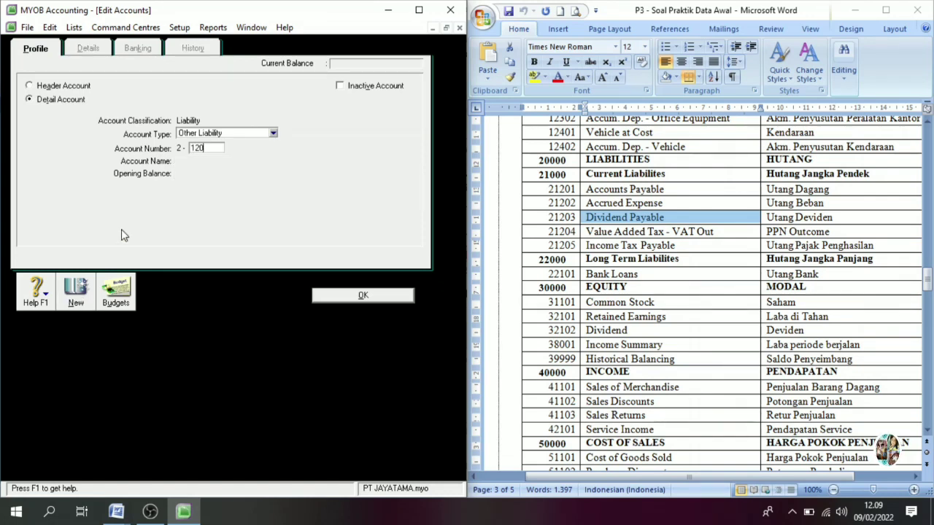
key(Tab)
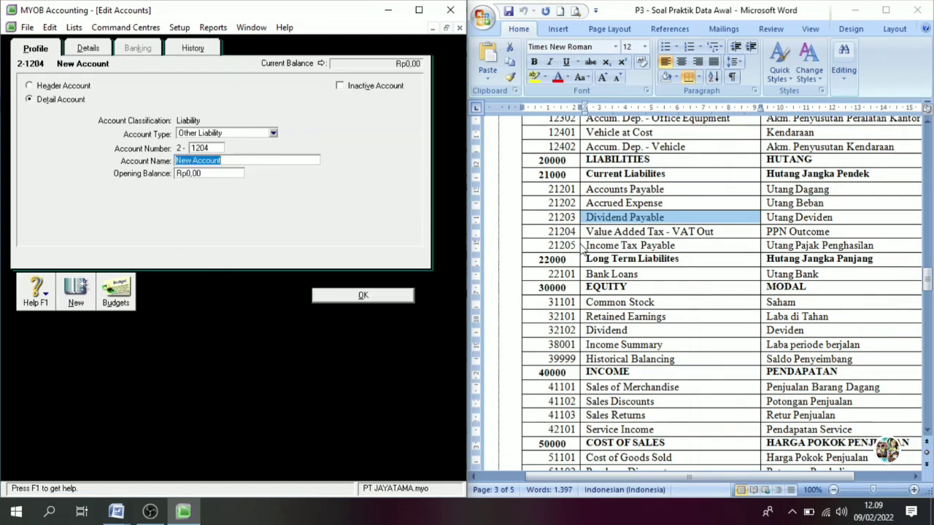
text(VAT Out)
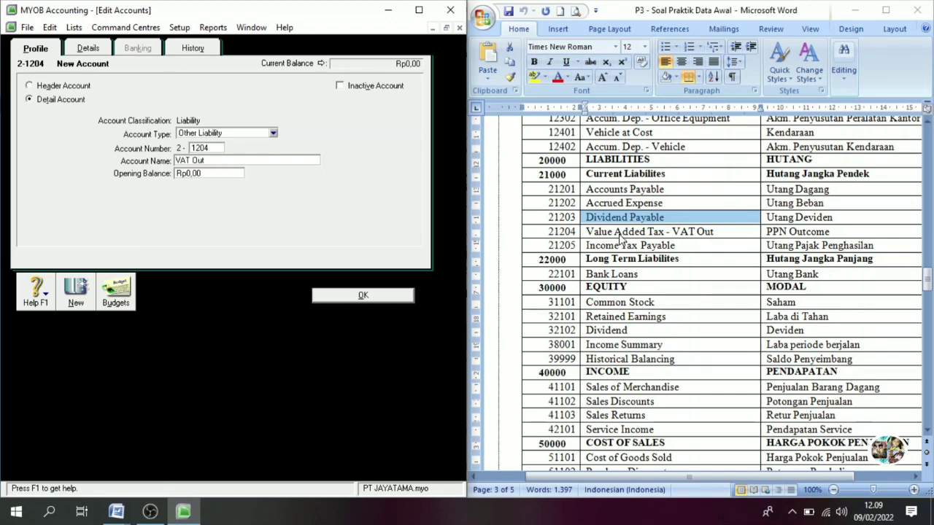
Add an Other Liability account numbered 2-1205, name it Income Tax Payable from the document's account table, and save it.
click(75, 307)
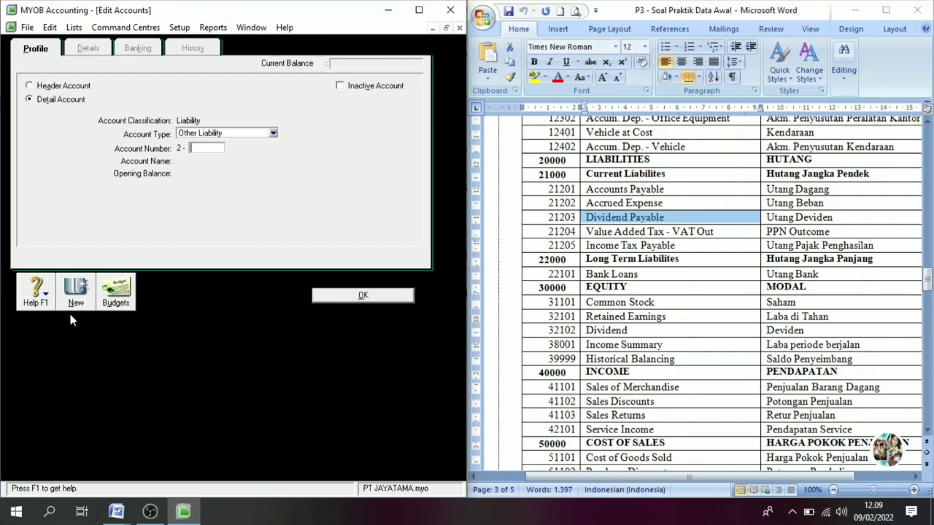
text(12)
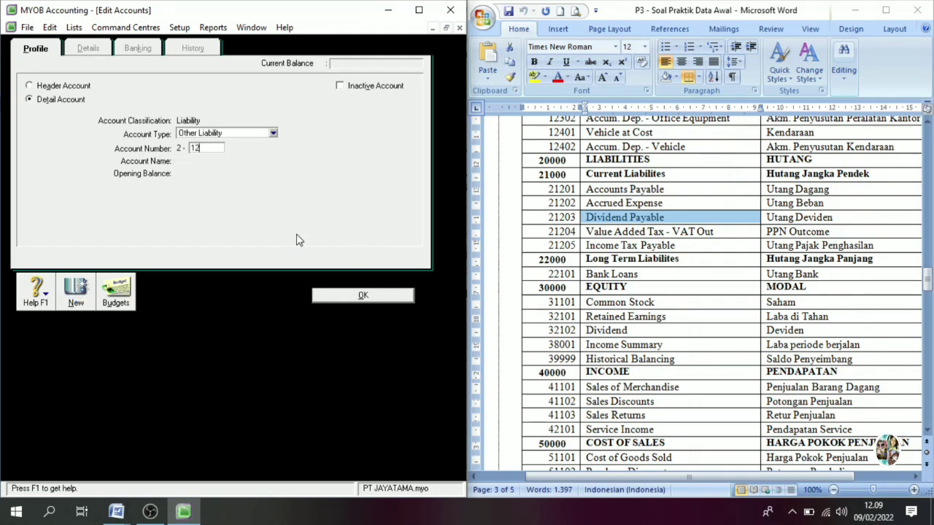
text(05)
key(Tab)
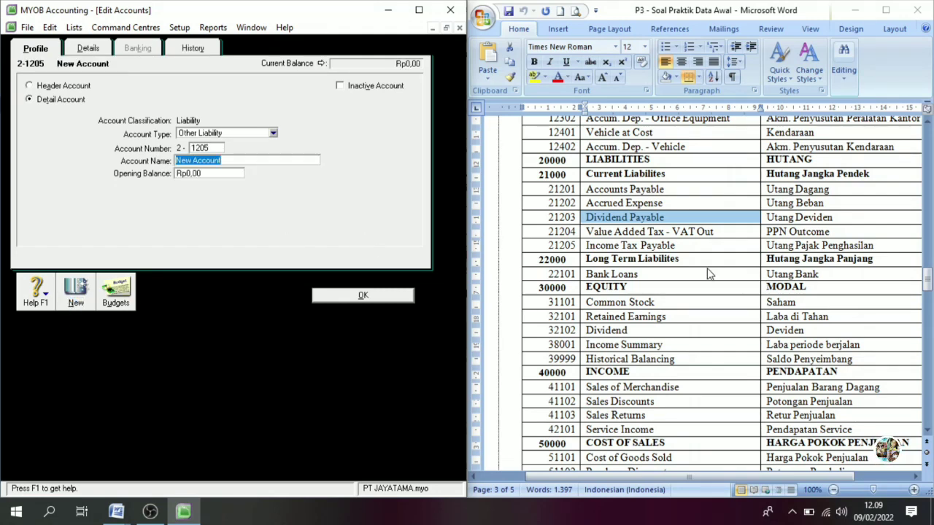
triple_click(652, 248)
key(ctrl+c)
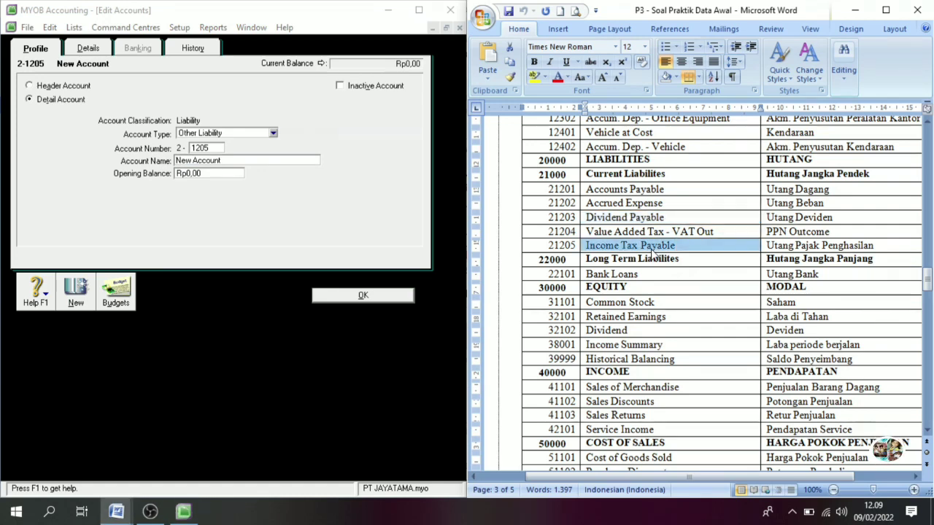
click(227, 162)
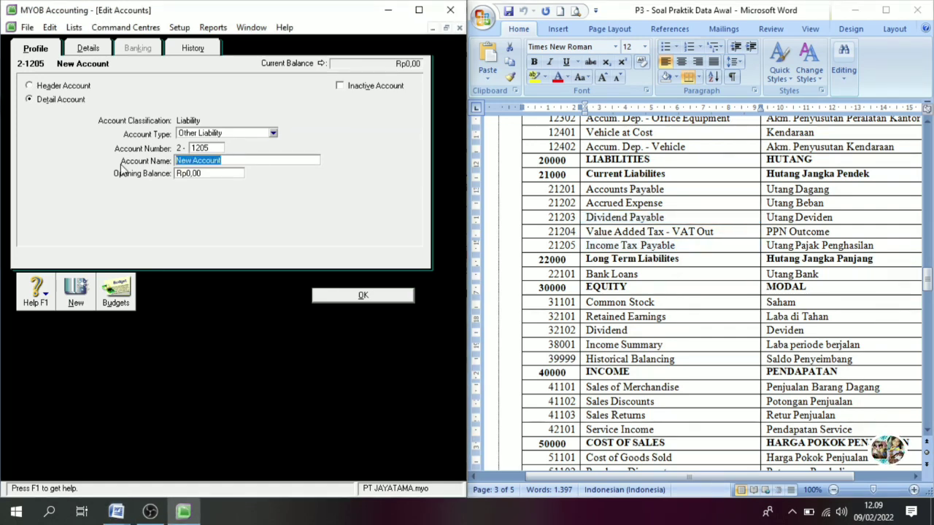
key(ctrl+v)
click(347, 297)
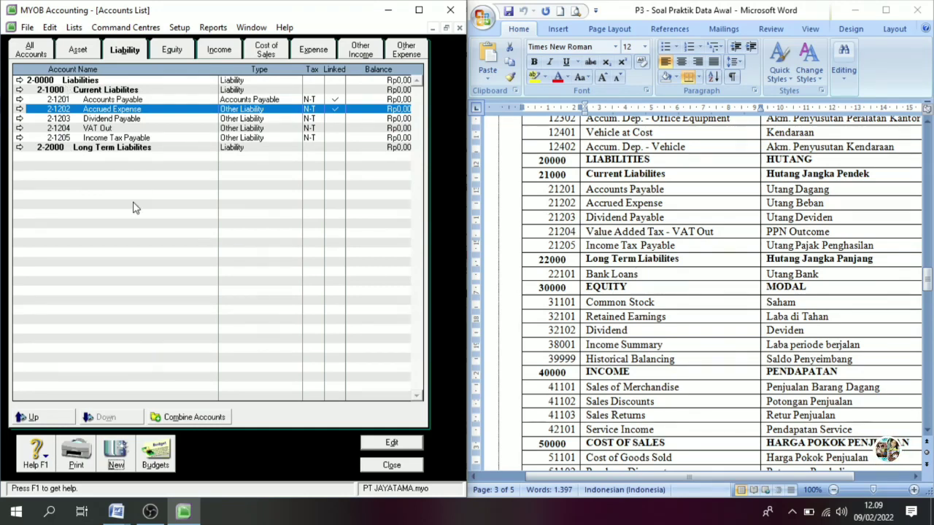
Create an Other Liability account numbered 2-2101, name it Bank Loans from the document's account table, and save it.
click(116, 464)
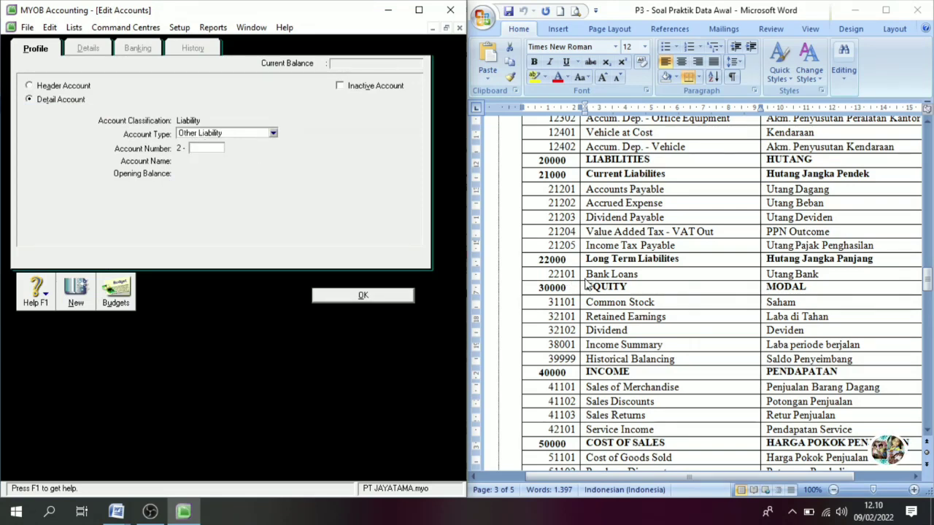
text(2101)
key(Tab)
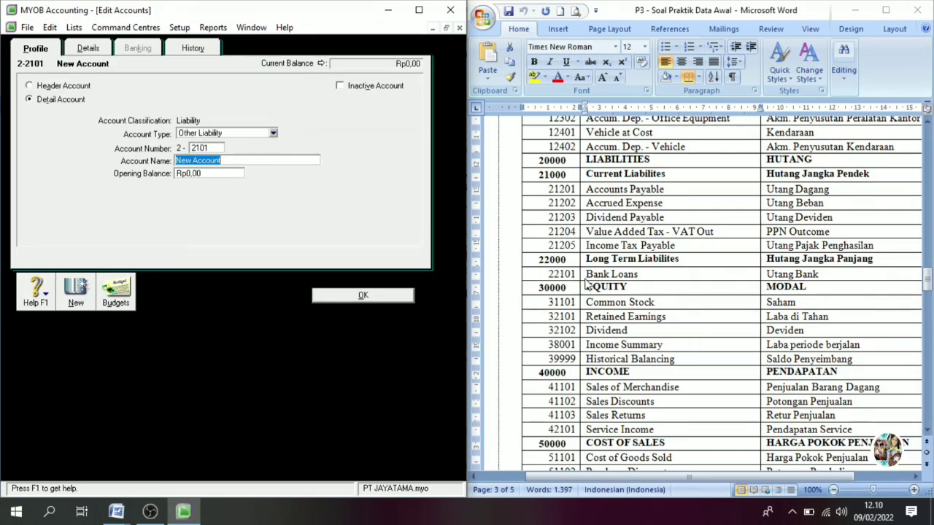
click(629, 281)
triple_click(629, 281)
key(ctrl+c)
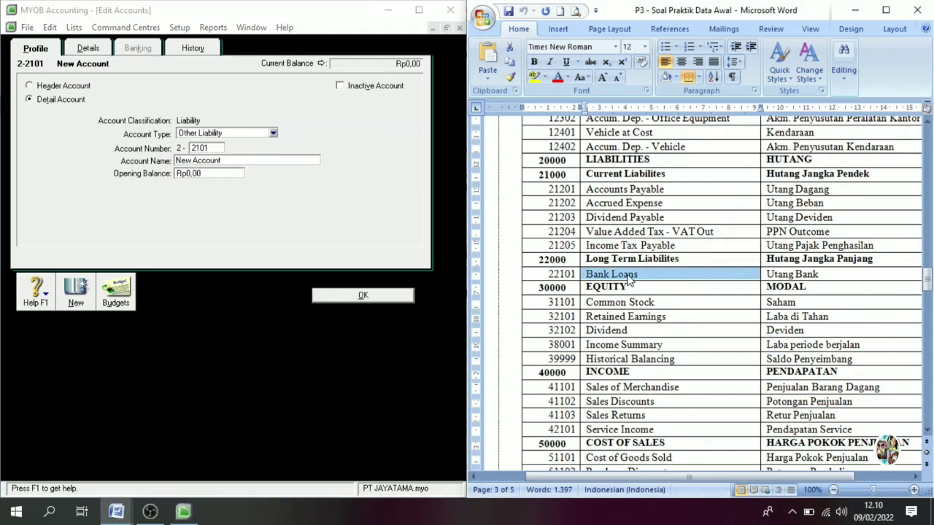
click(157, 163)
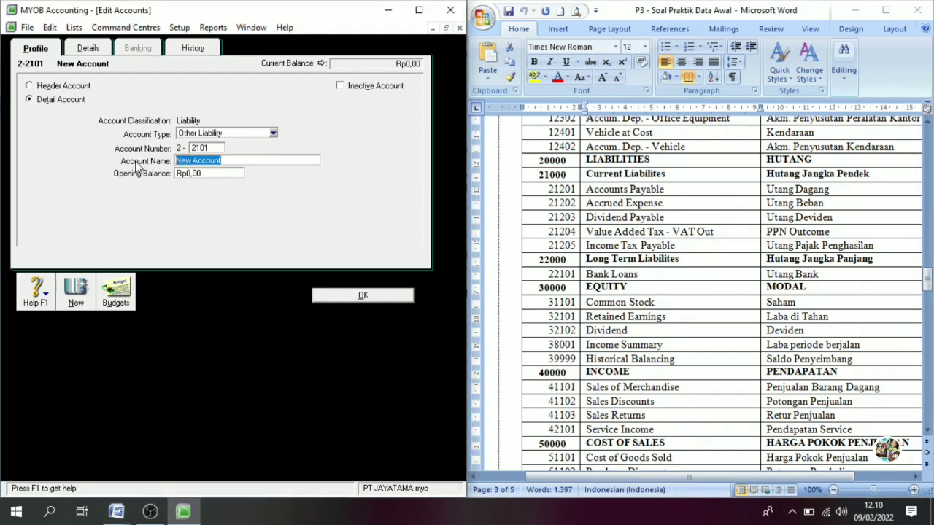
key(ctrl+v)
click(361, 295)
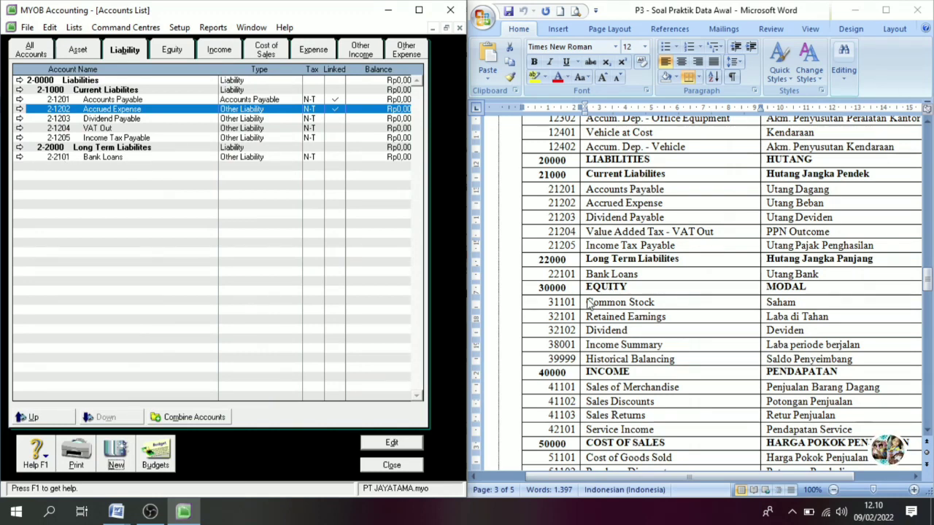
Renumber the Retained Earnings equity account as 3-2101 to match the document's account table, and save it.
click(170, 51)
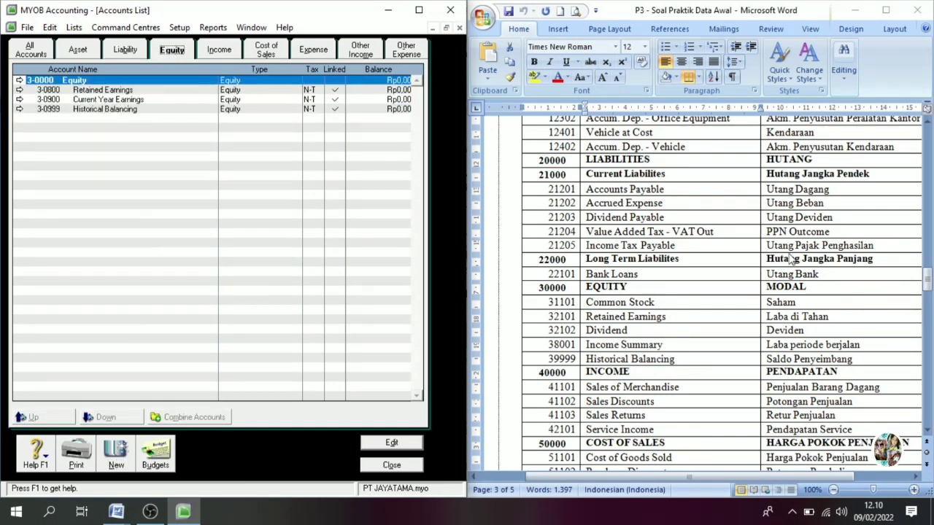
click(928, 432)
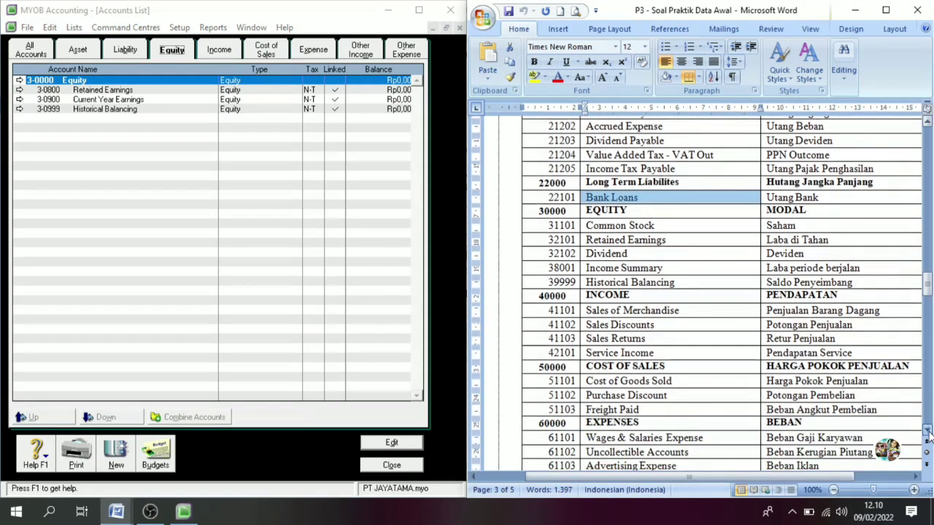
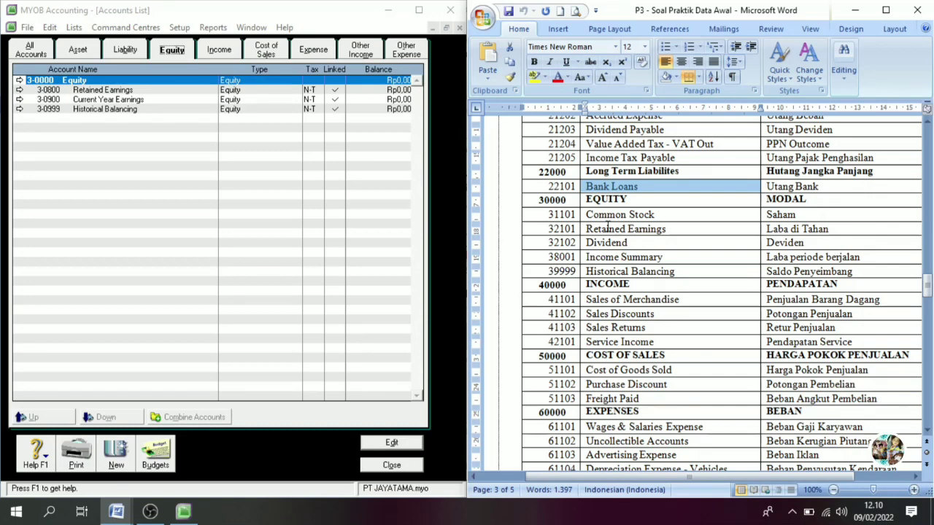
click(19, 90)
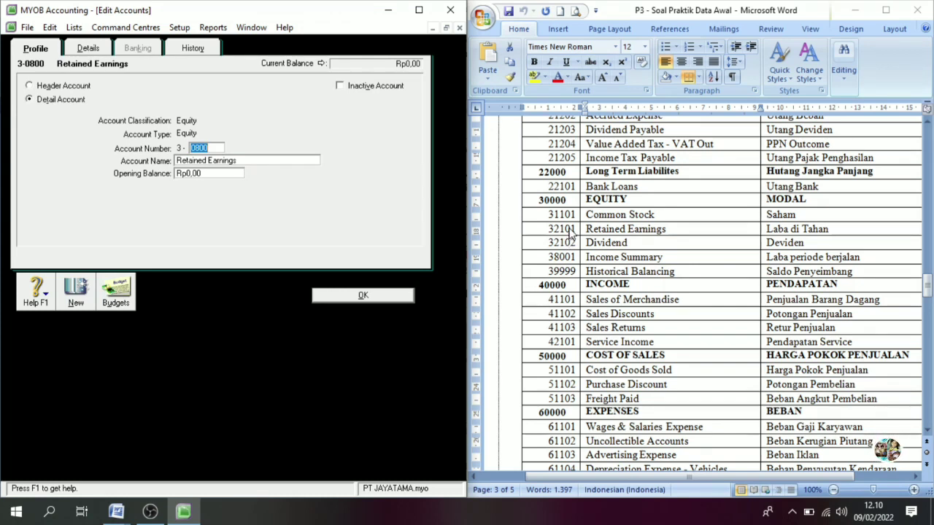
text(2101)
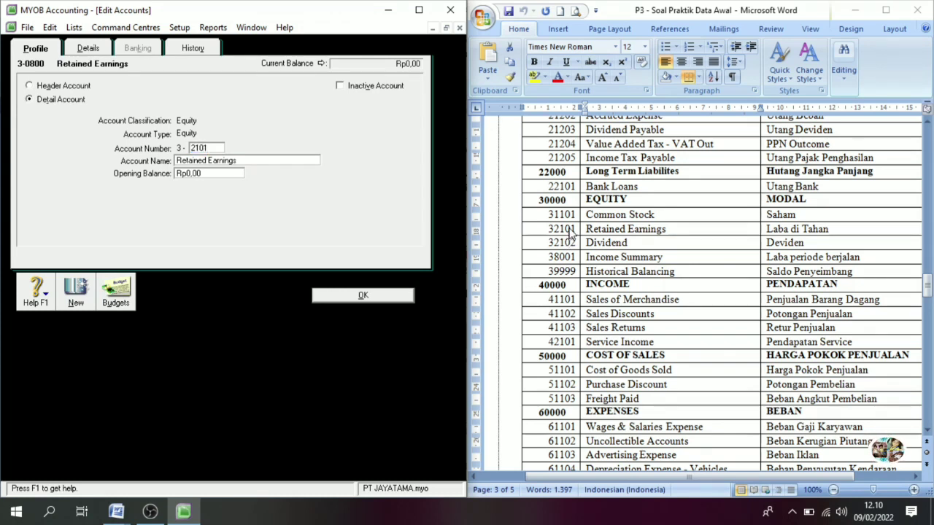
click(387, 296)
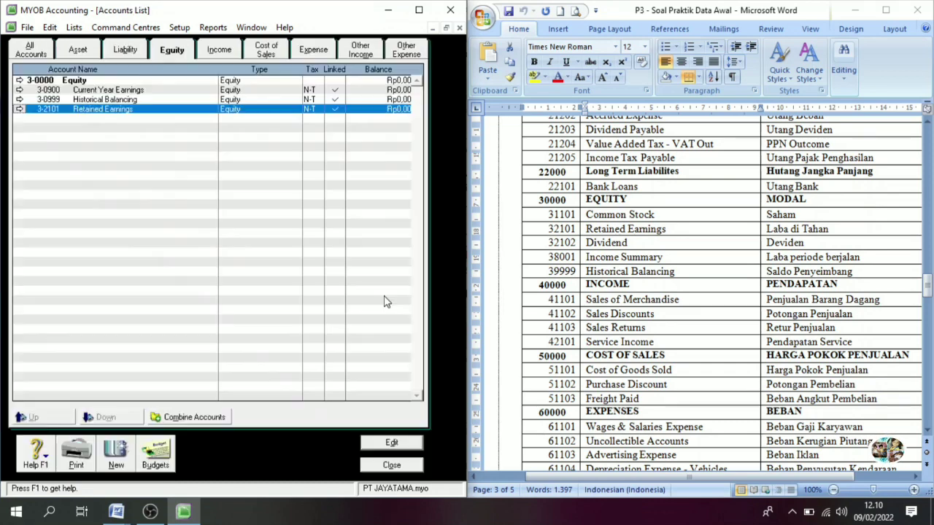
Change the Historical Balancing equity account's number to 3-9999 and save it.
click(626, 231)
click(619, 246)
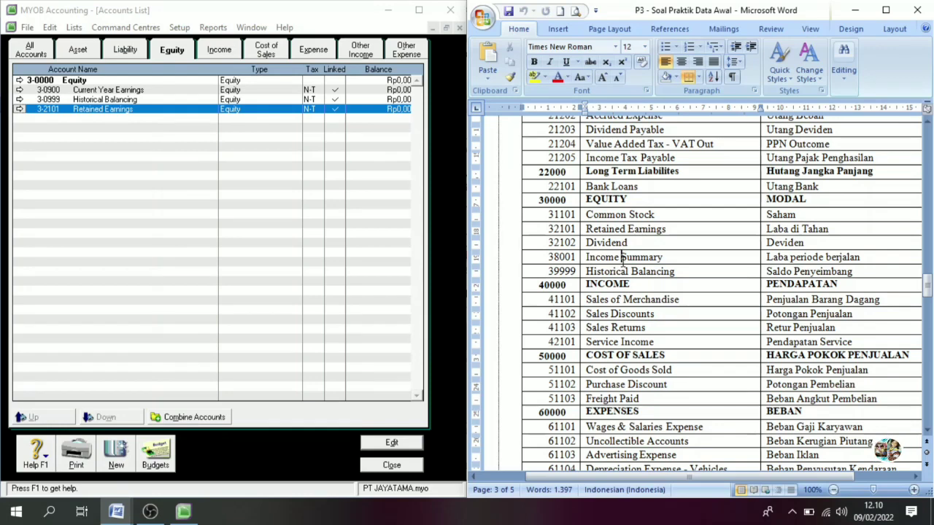
click(621, 258)
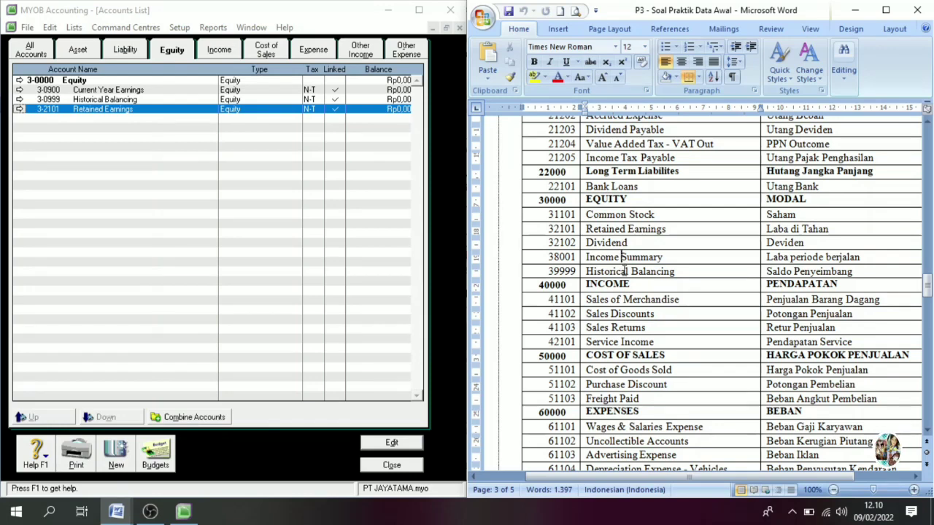
click(120, 99)
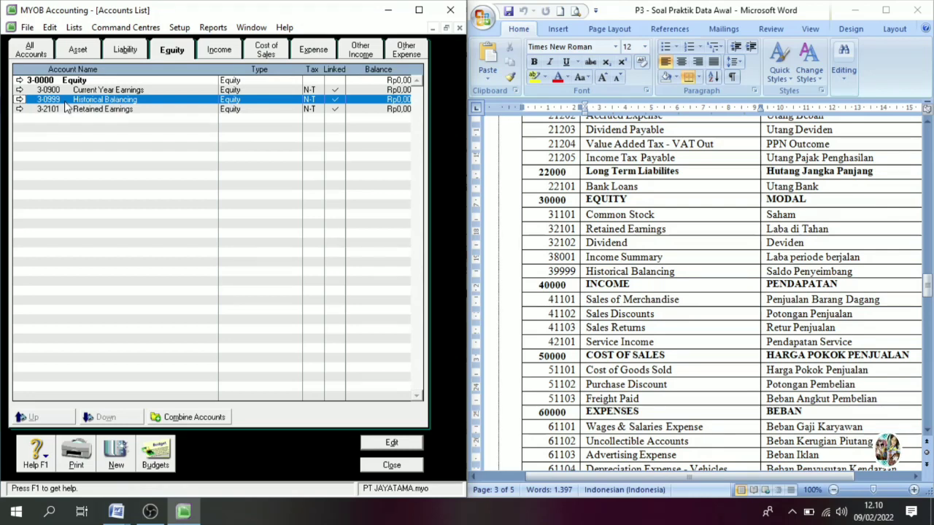
click(20, 100)
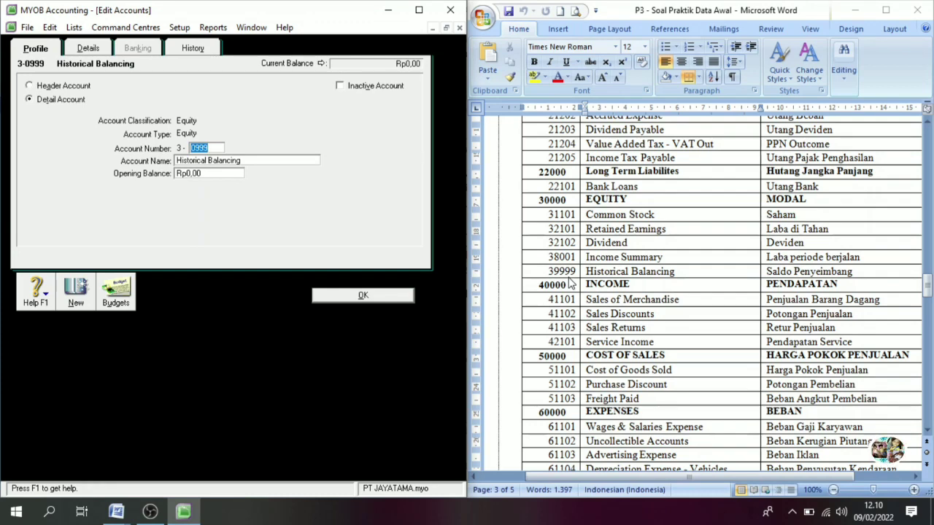
text(9999)
key(Tab)
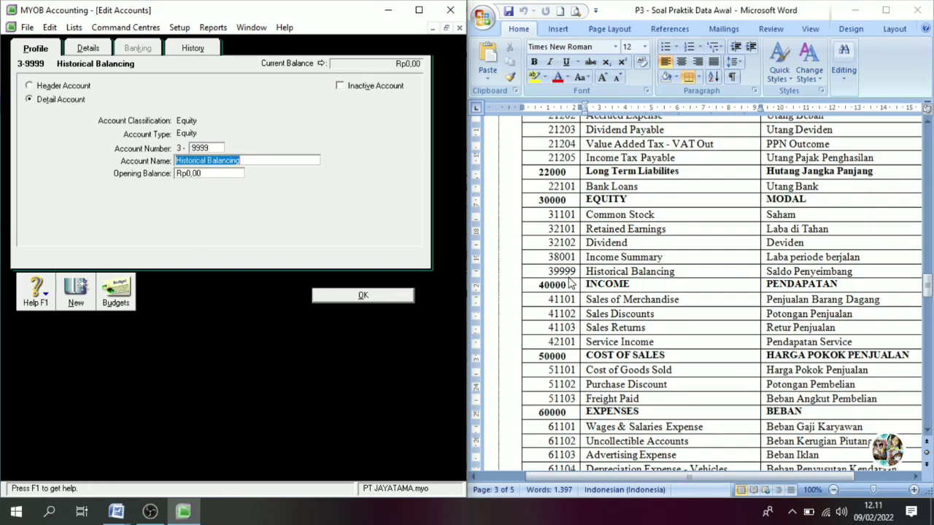
click(396, 297)
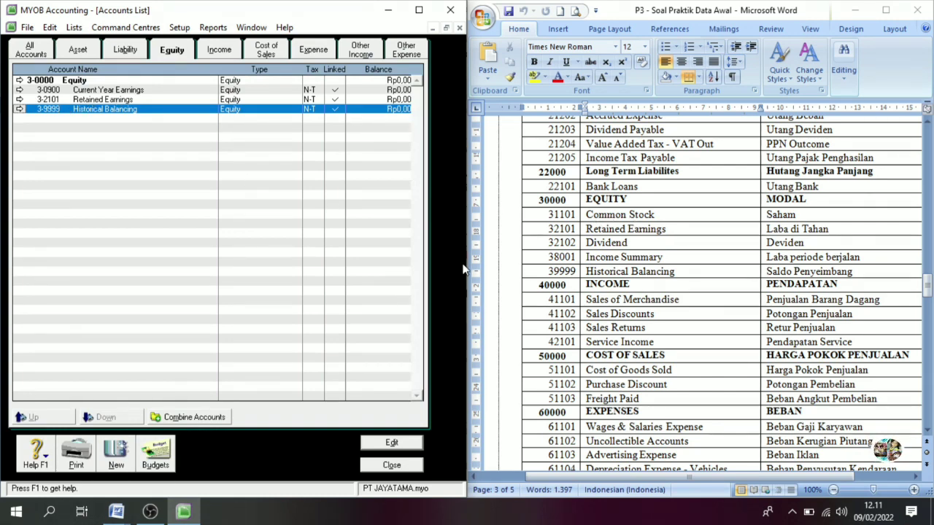
Create an Equity detail account numbered 3-1101 and name it Common Stock from the document's account table.
click(123, 456)
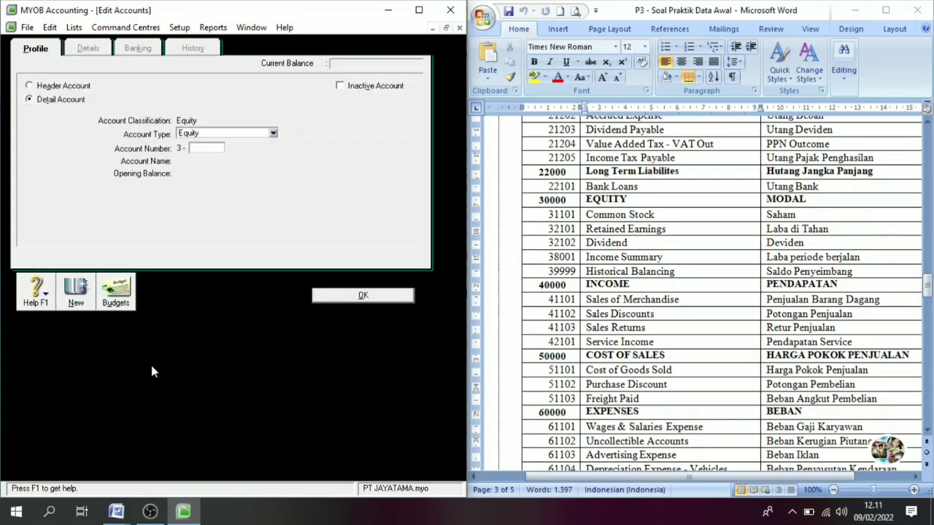
text(1101)
key(Tab)
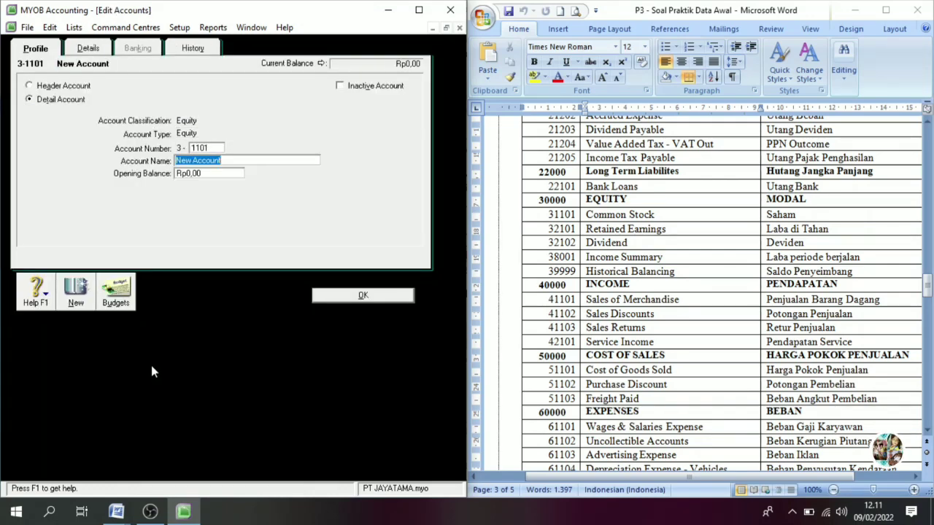
triple_click(645, 223)
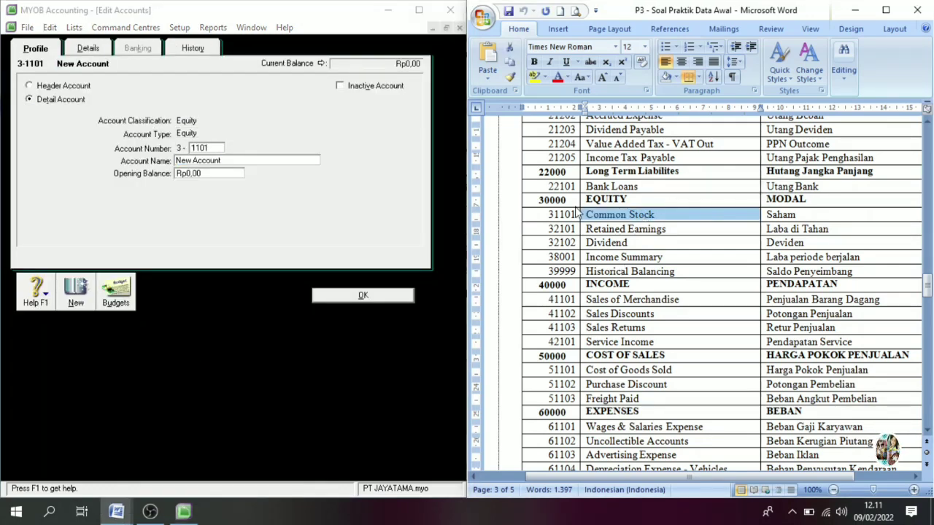
click(239, 160)
text(Common Stock)
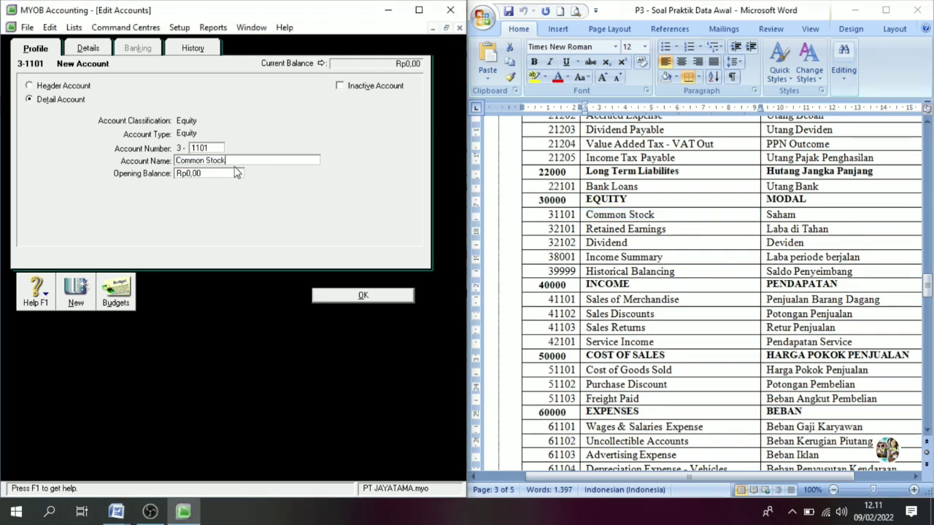
Add an Equity account numbered 3-2102 and name it Dividend, copied from the document's account table.
click(76, 303)
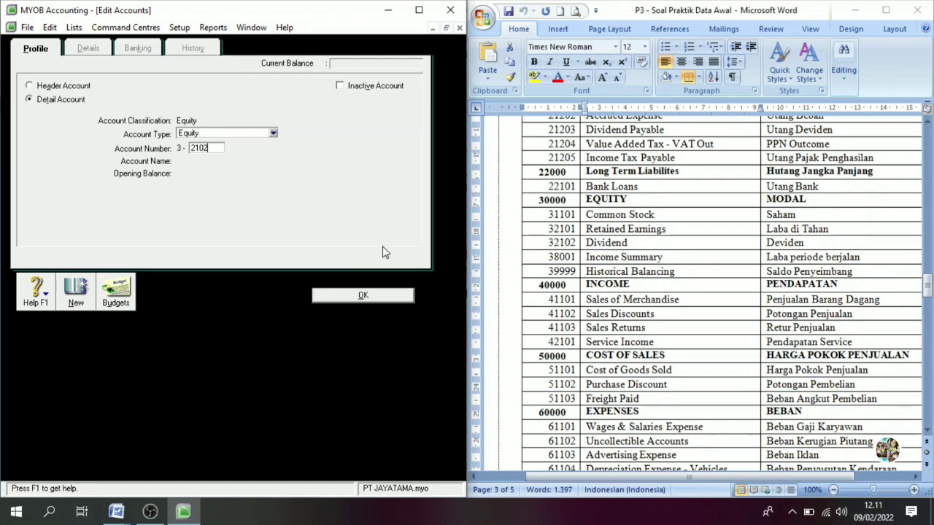
key(Tab)
double_click(606, 243)
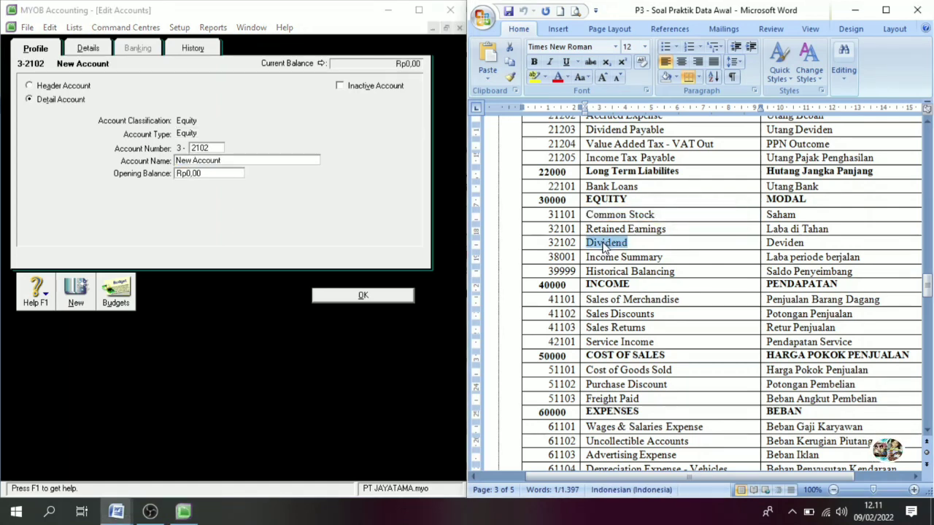
key(ctrl+c)
click(258, 162)
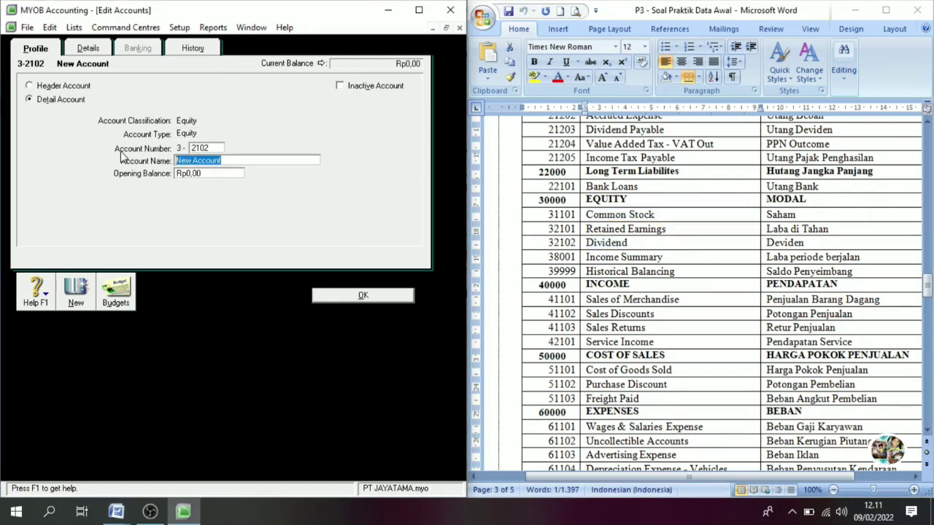
key(ctrl+v)
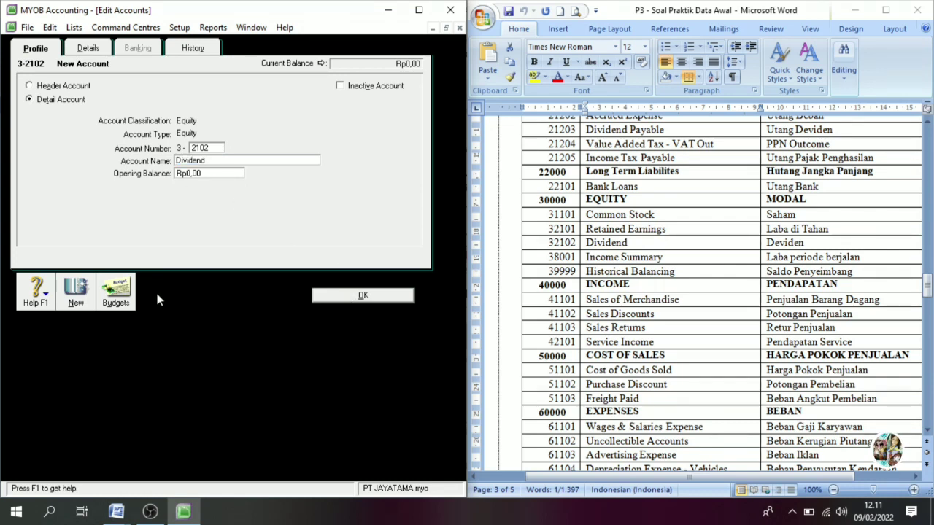
Add an Equity account numbered 3-8001, name it Income Summary from the document's account table, and save it.
click(80, 294)
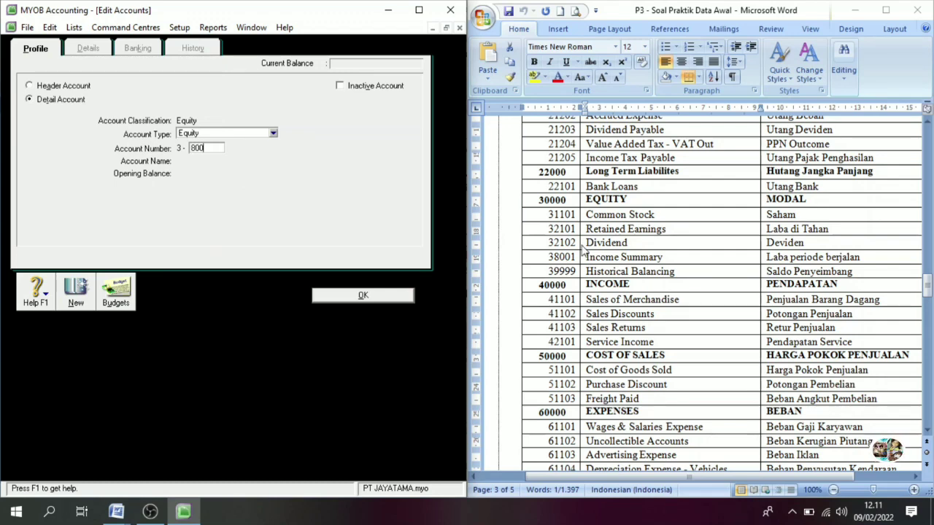
text(8001)
key(Tab)
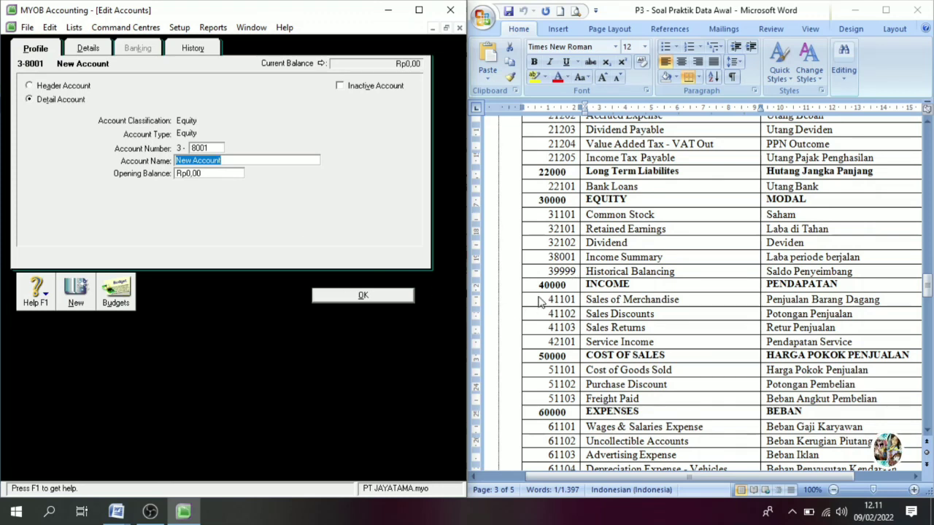
click(625, 257)
triple_click(625, 257)
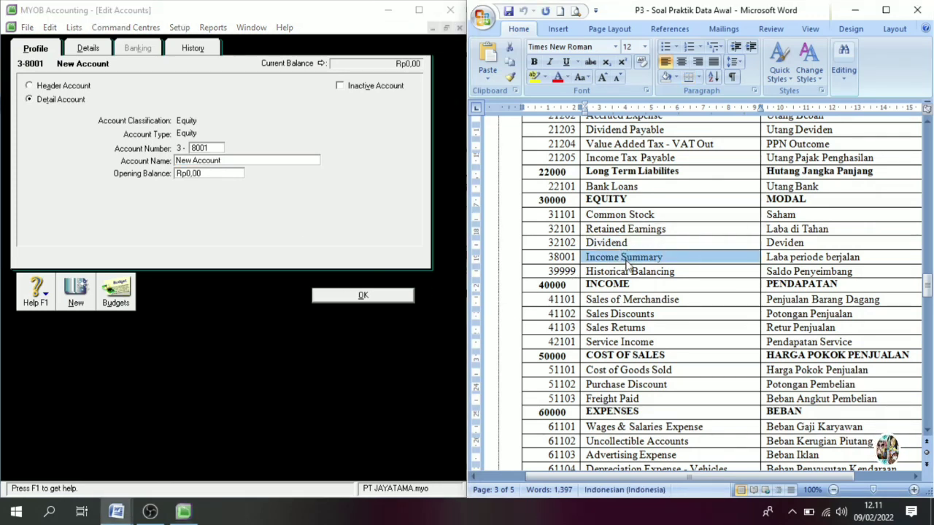
drag(245, 161, 138, 162)
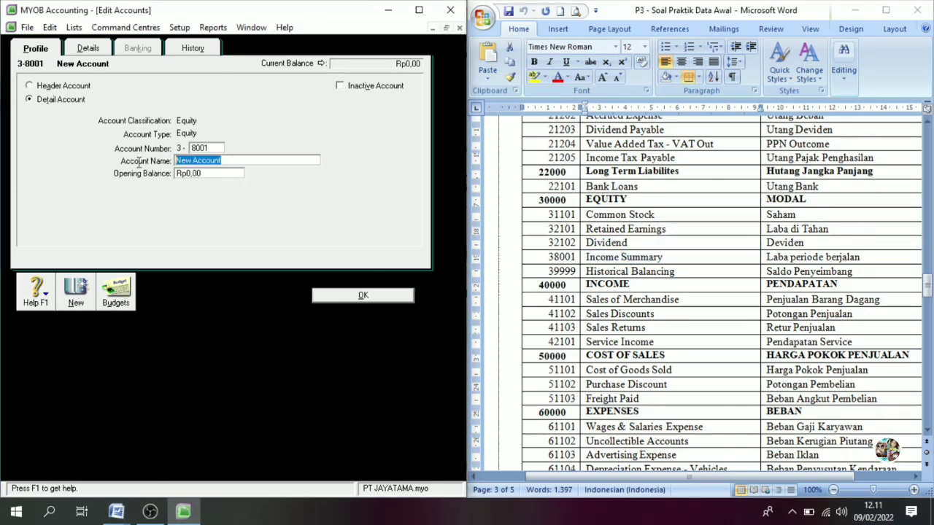
key(ctrl+v)
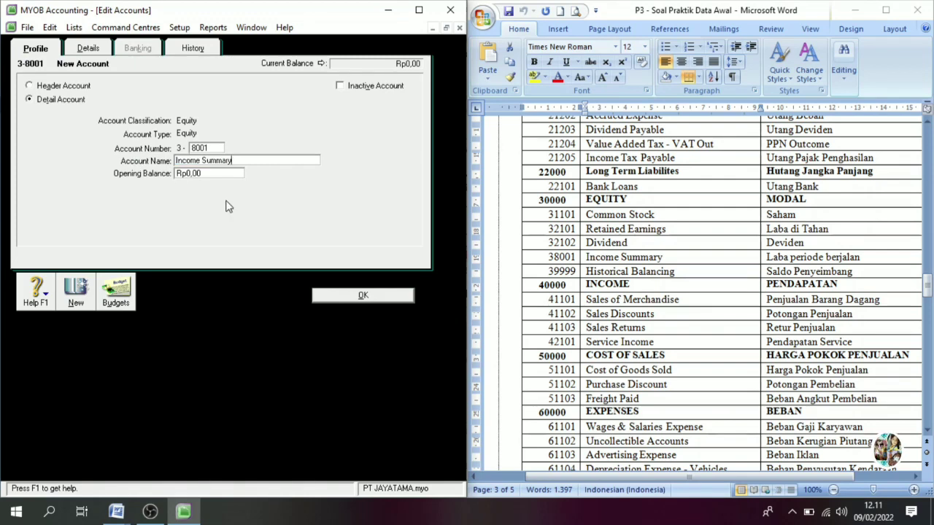
click(347, 301)
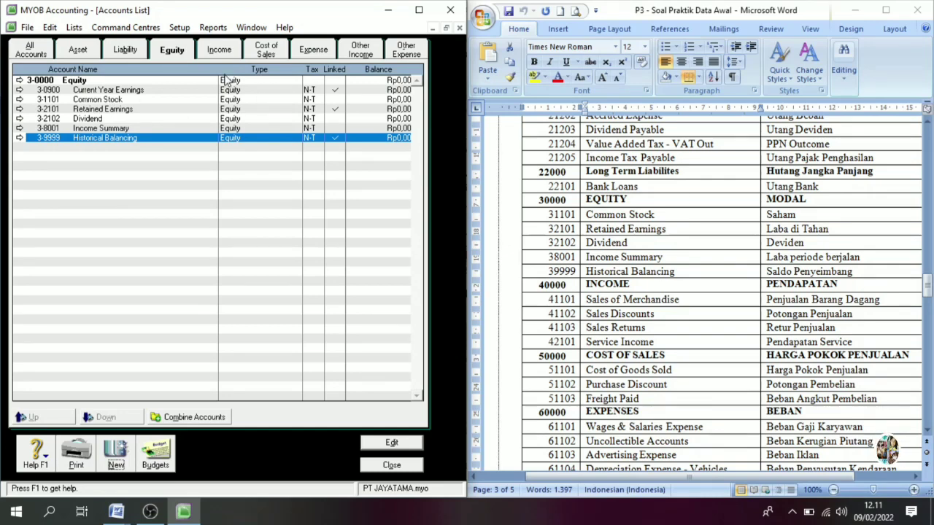
Create an Income detail account numbered 4-1101 and name it Sales of Merchandise, copied from the document's account table.
click(217, 51)
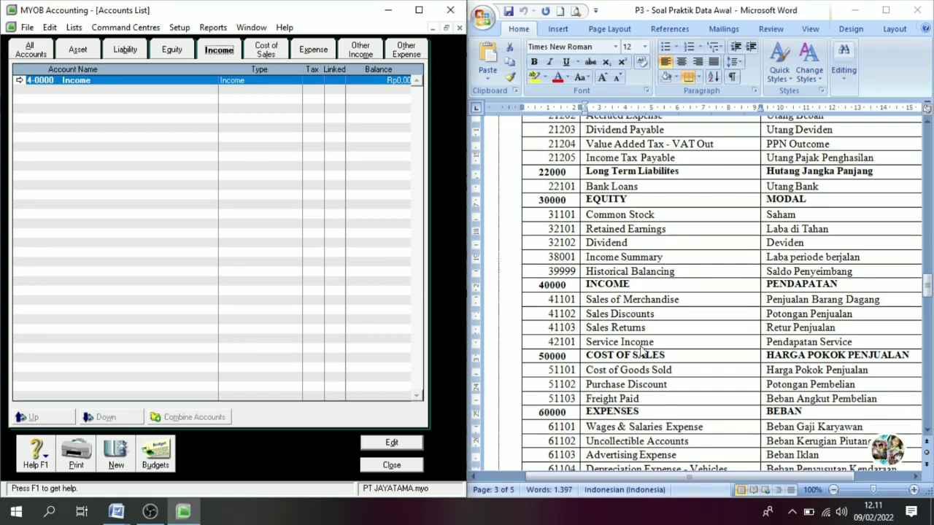
click(118, 455)
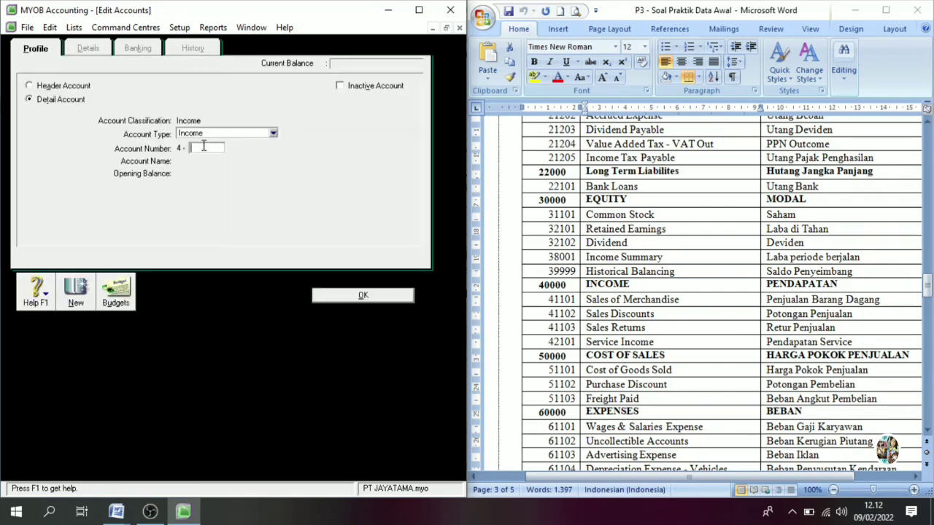
key(Tab)
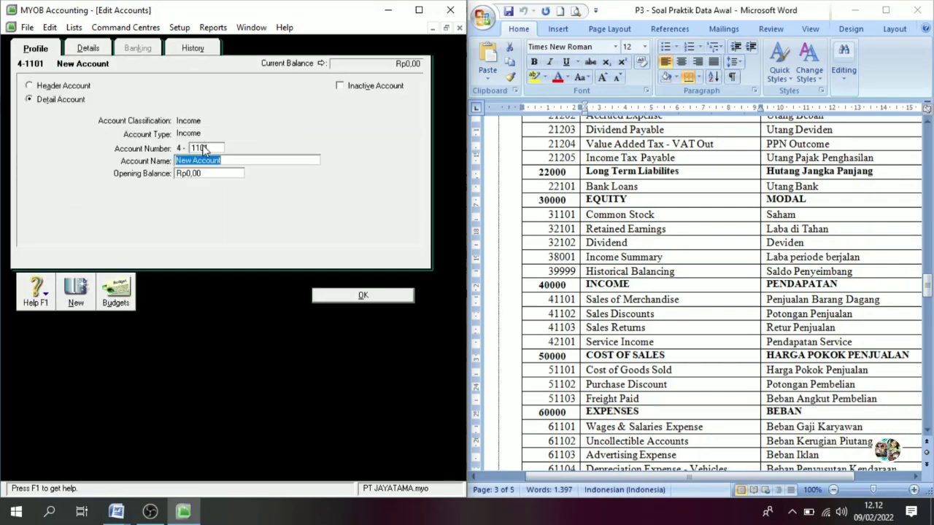
click(639, 303)
triple_click(639, 303)
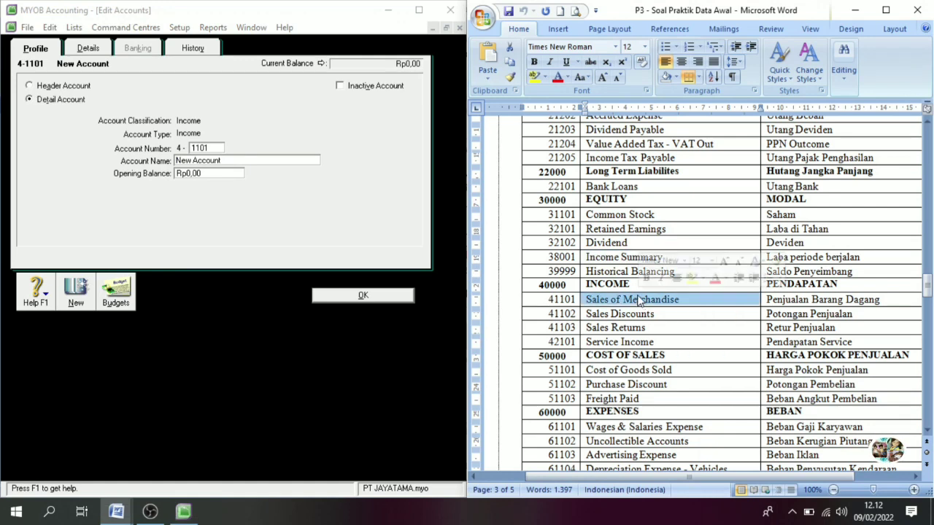
click(235, 163)
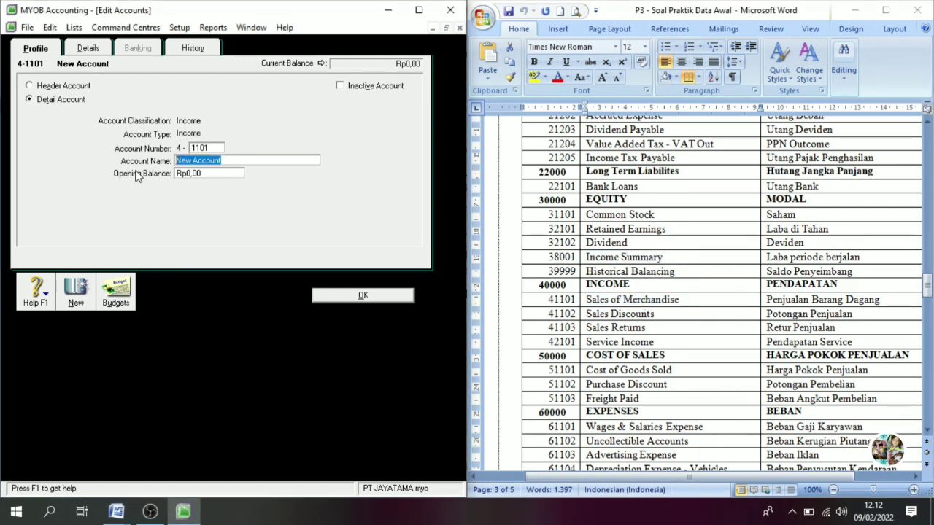
key(ctrl+v)
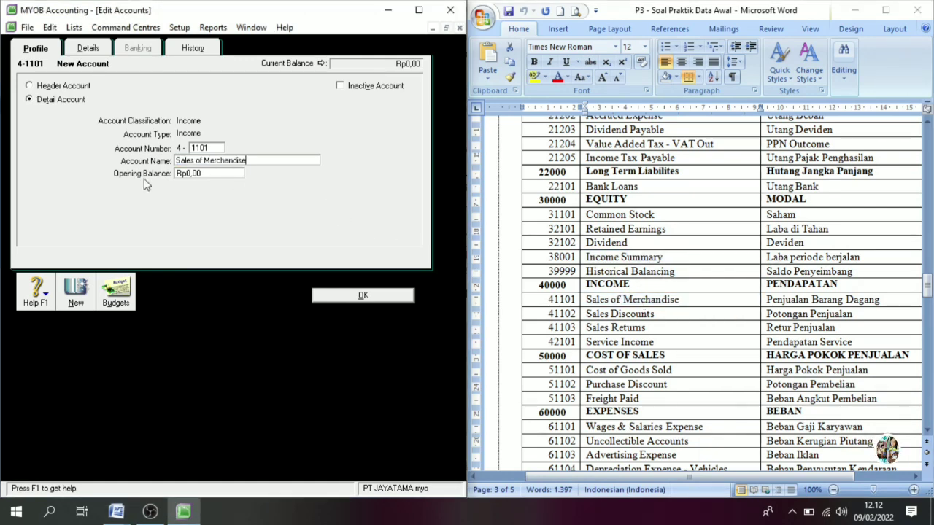
Create an Income detail account numbered 4-1102 and name it Sales Discounts, copied from the document's account table.
click(77, 299)
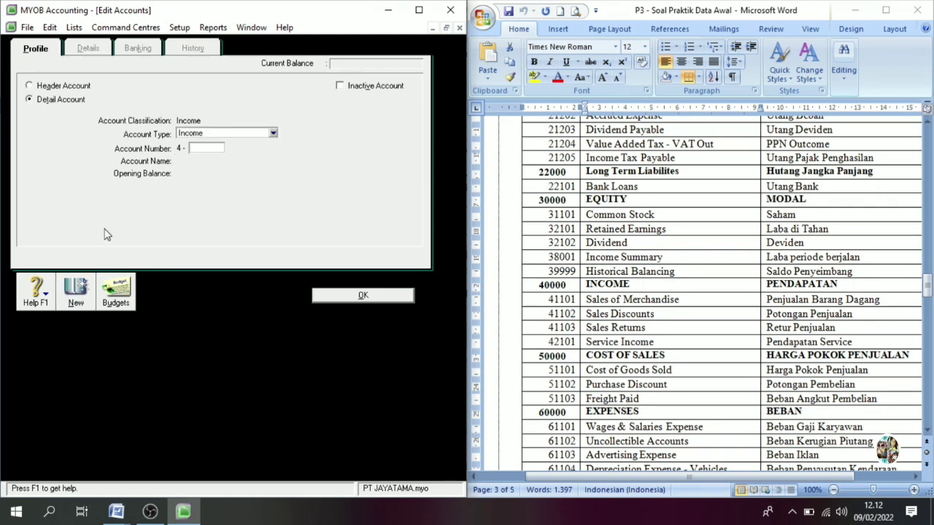
text(1102)
key(Tab)
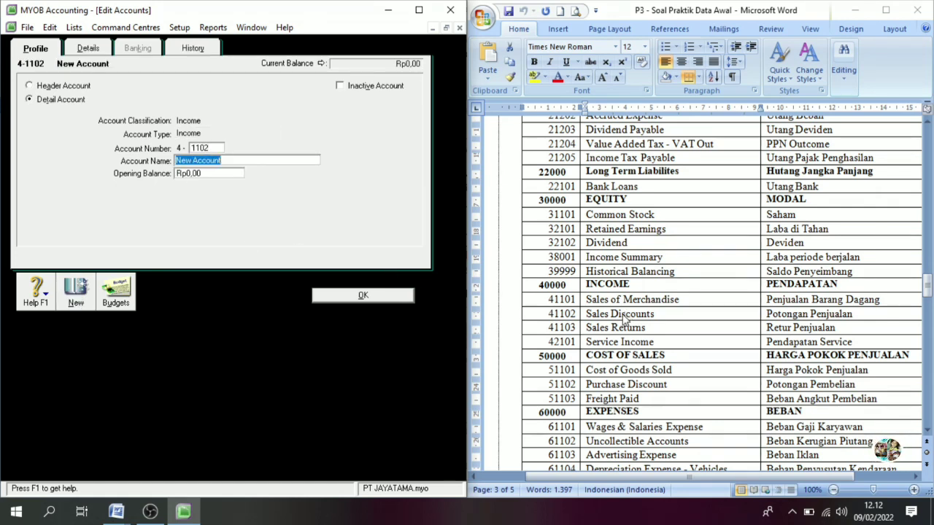
triple_click(623, 318)
key(ctrl+c)
key(alt+Tab)
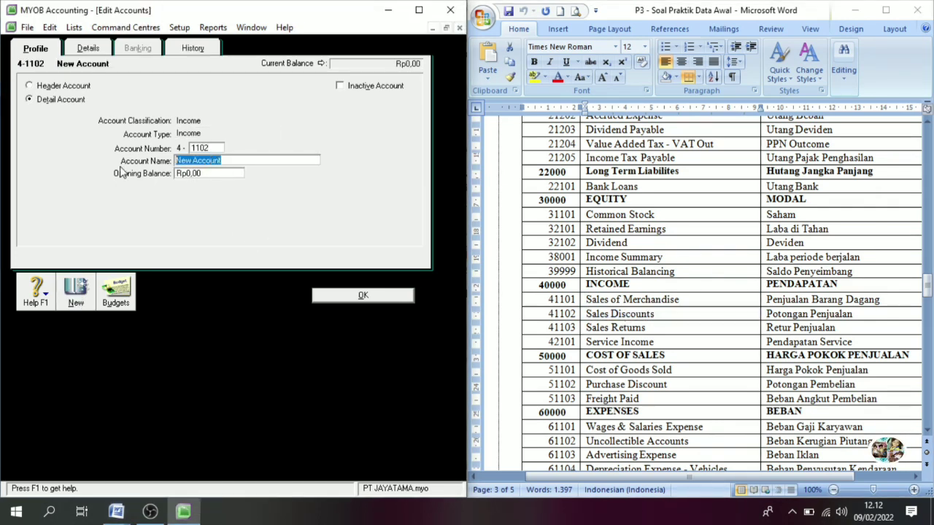
key(ctrl+v)
Add an Income account numbered 4-1103 and name it Sales Returns from the document's account table.
click(78, 301)
text(11)
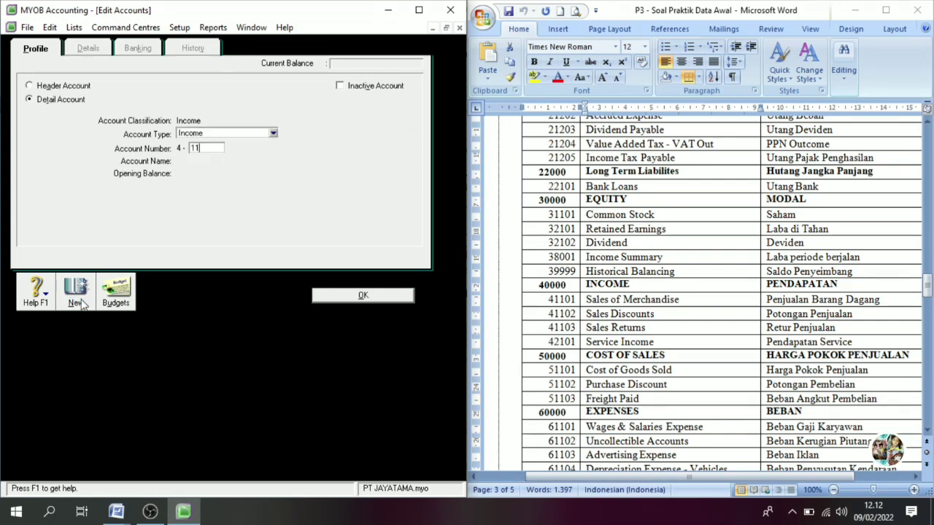
text(03)
key(Tab)
triple_click(626, 328)
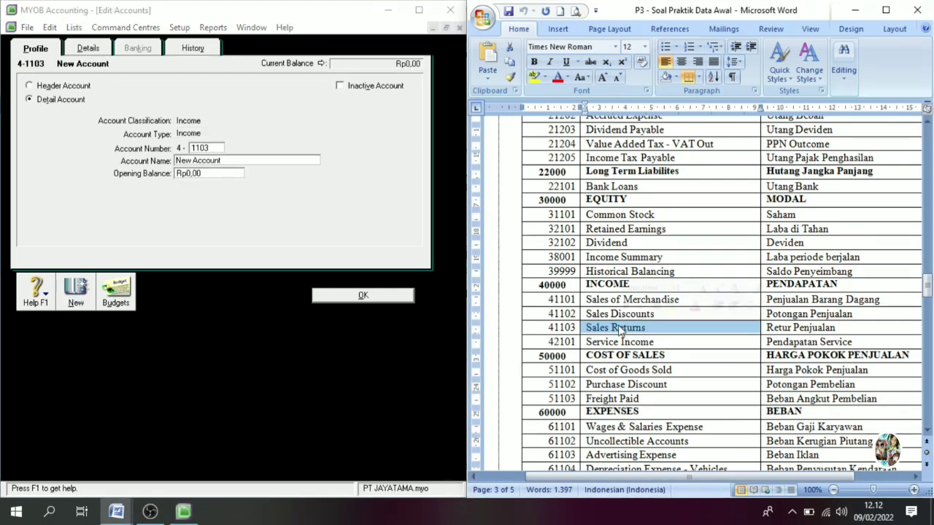
key(ctrl+c)
key(alt+Tab)
key(ctrl+v)
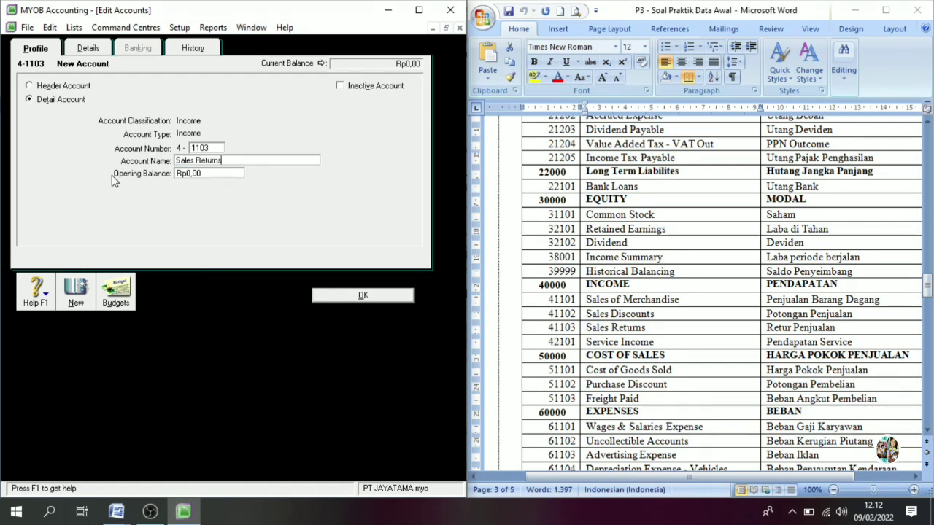
Add an Income account numbered 4-2101, name it Service Income from the document's account table, and save it.
click(93, 308)
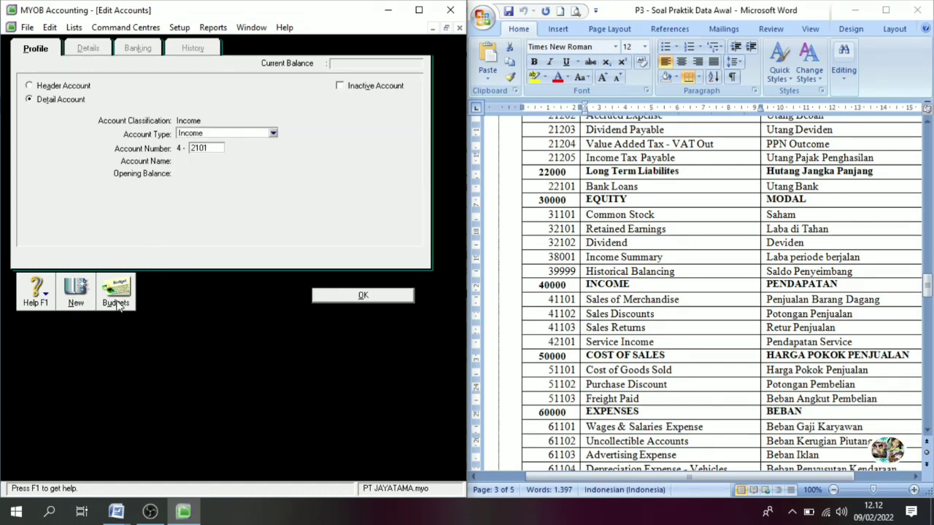
key(Tab)
triple_click(607, 346)
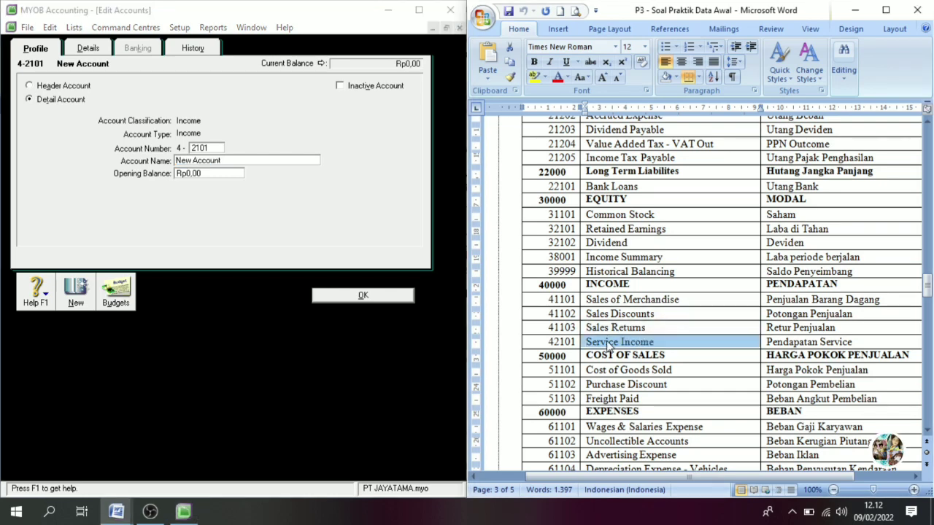
click(227, 160)
key(ctrl+v)
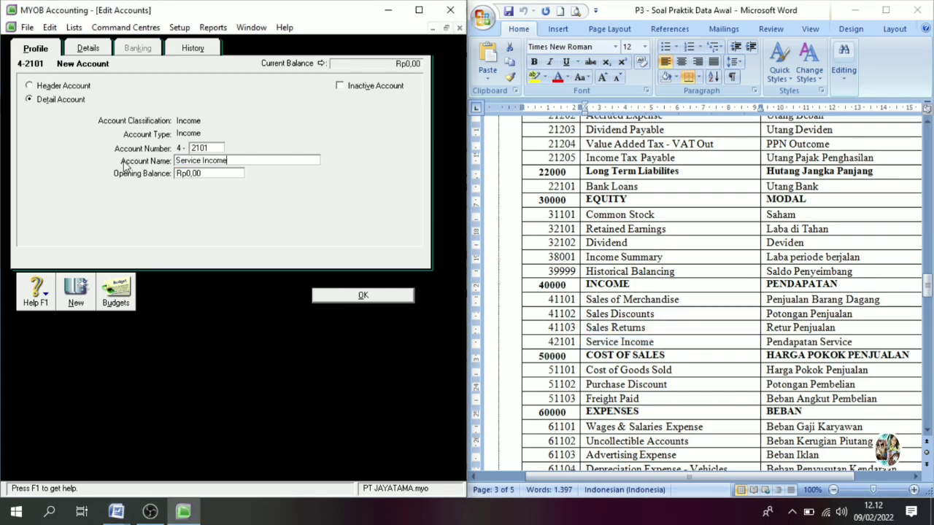
click(347, 296)
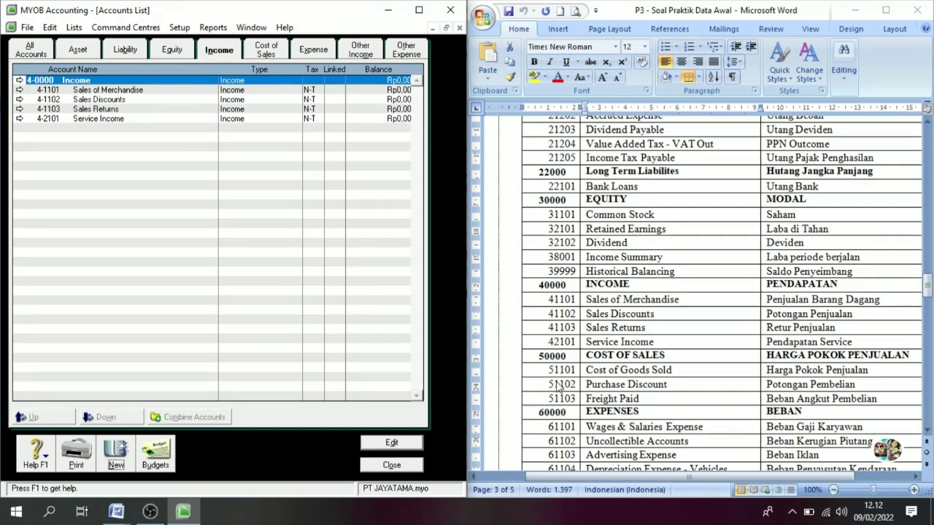
Create a Cost of Sales detail account numbered 5-1101 and name it Cost of Goods Sold, copied from the document.
click(265, 57)
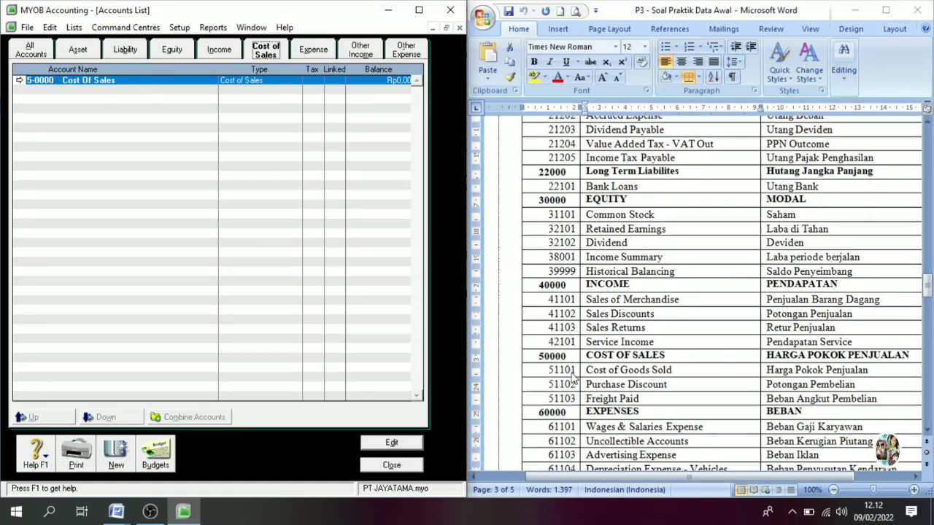
click(117, 456)
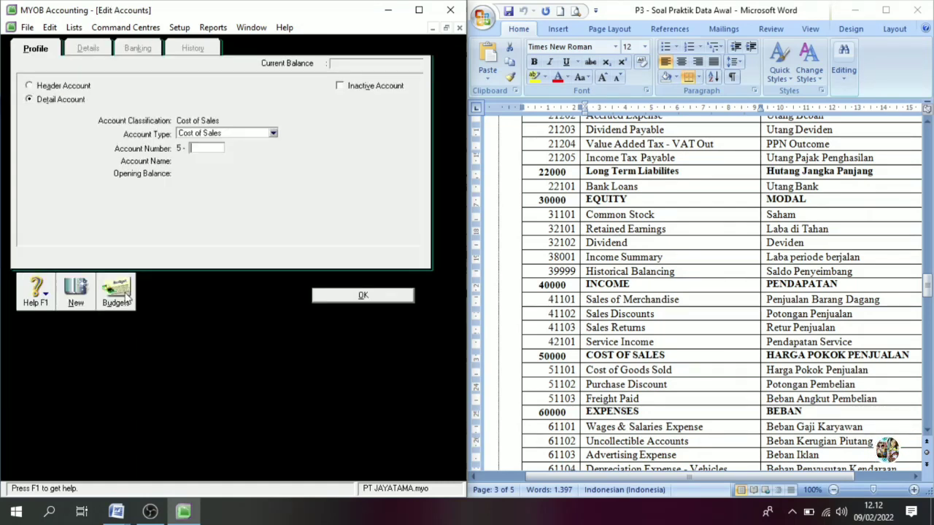
text(1101)
key(Tab)
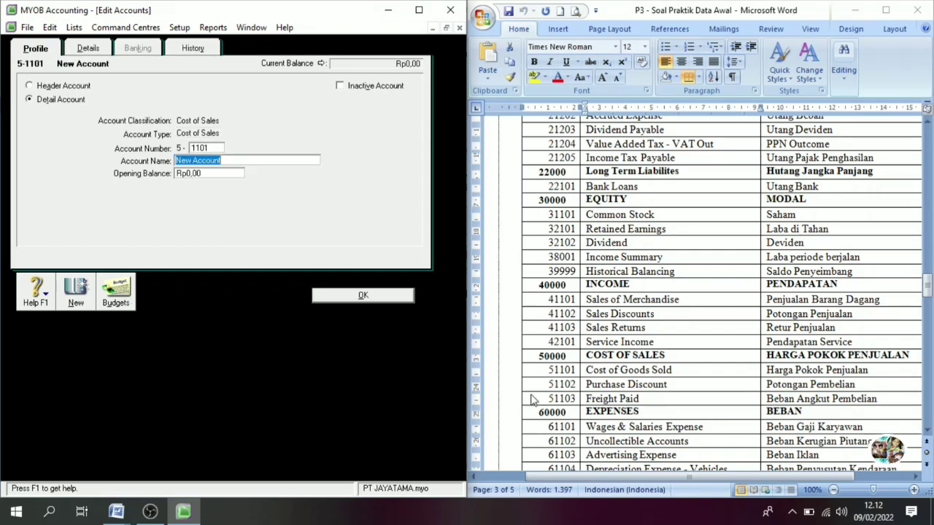
triple_click(660, 374)
click(234, 159)
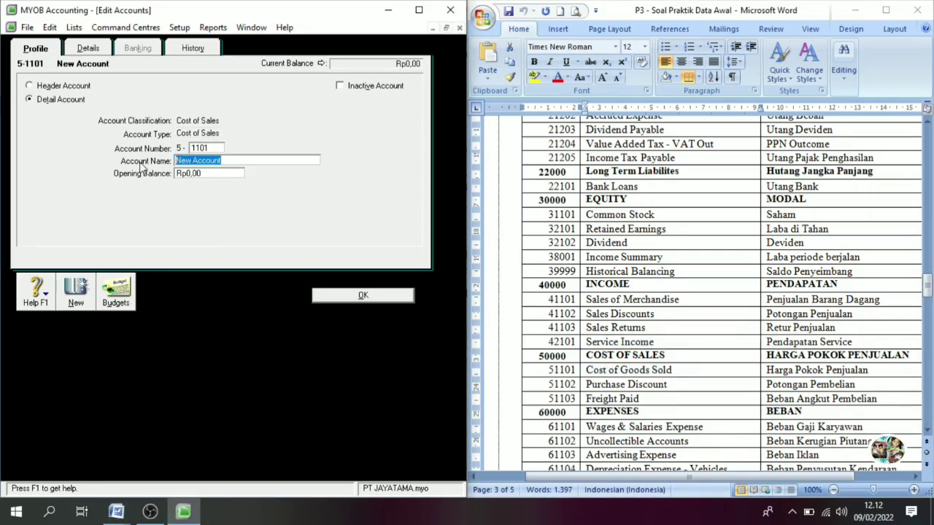
key(ctrl+v)
Add a Cost of Sales account numbered 5-1102 and name it Purchase Discount from the document's account table.
click(75, 295)
text(11)
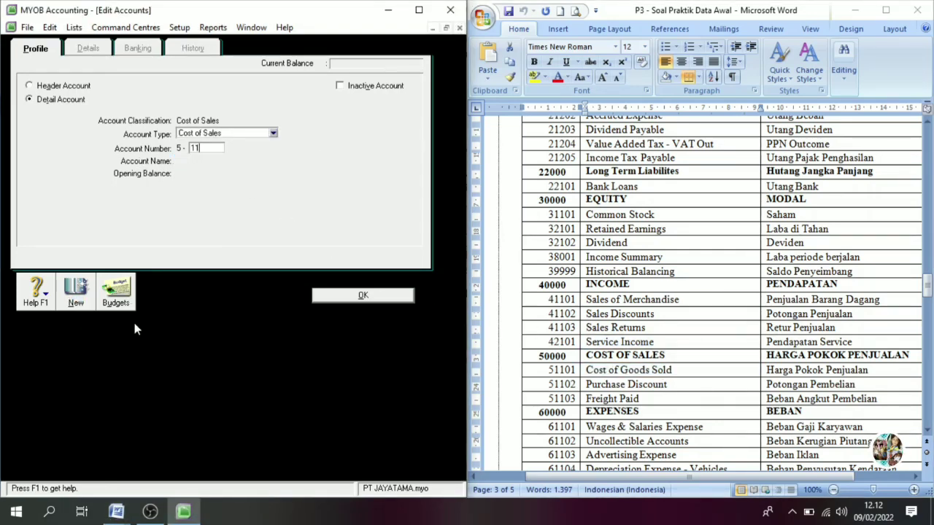
text(02)
key(Tab)
triple_click(624, 387)
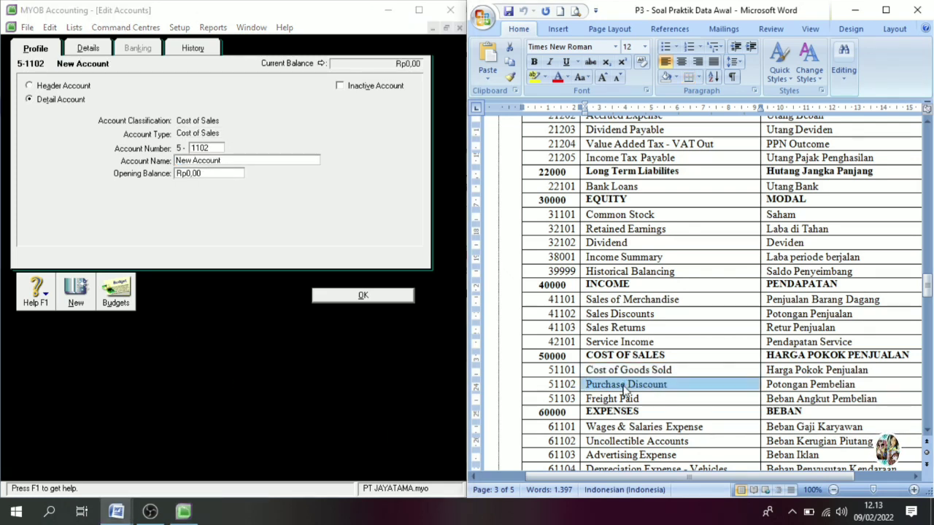
key(ctrl+c)
click(244, 160)
key(ctrl+v)
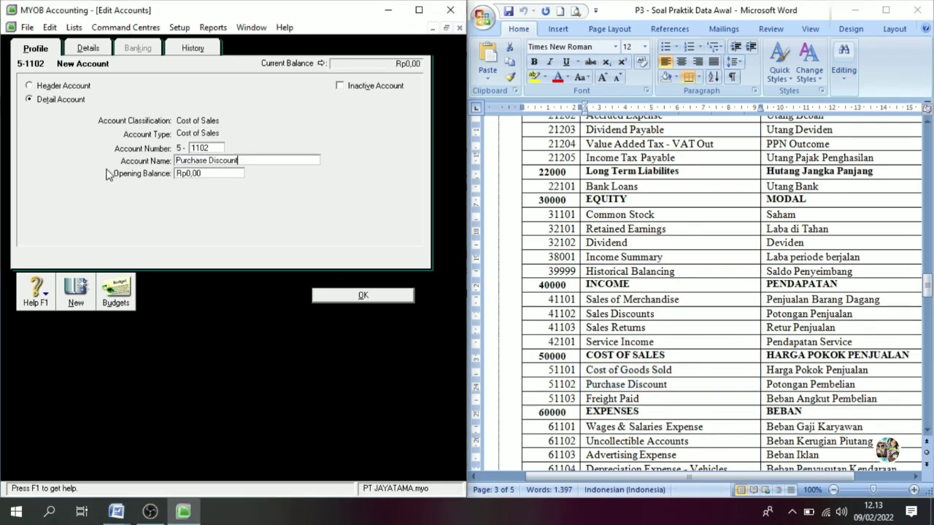
Add a Cost of Sales account numbered 5-1103, name it Freight Paid from the document's account table, and save it.
click(74, 302)
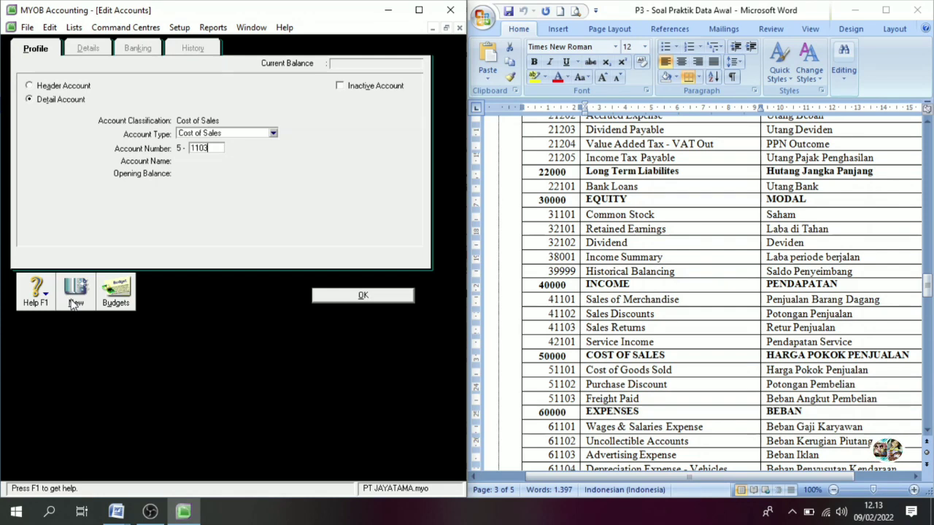
key(Tab)
triple_click(626, 402)
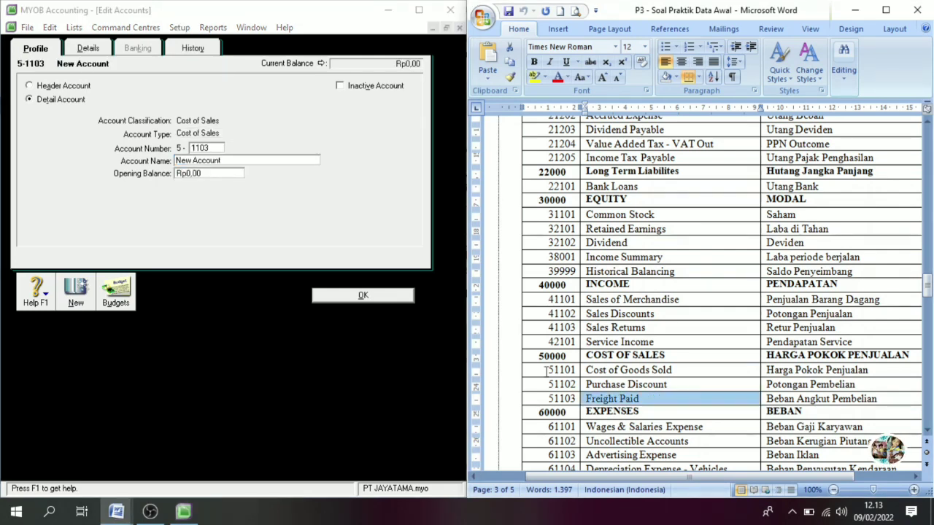
key(ctrl+c)
key(alt+Tab)
key(ctrl+v)
click(364, 298)
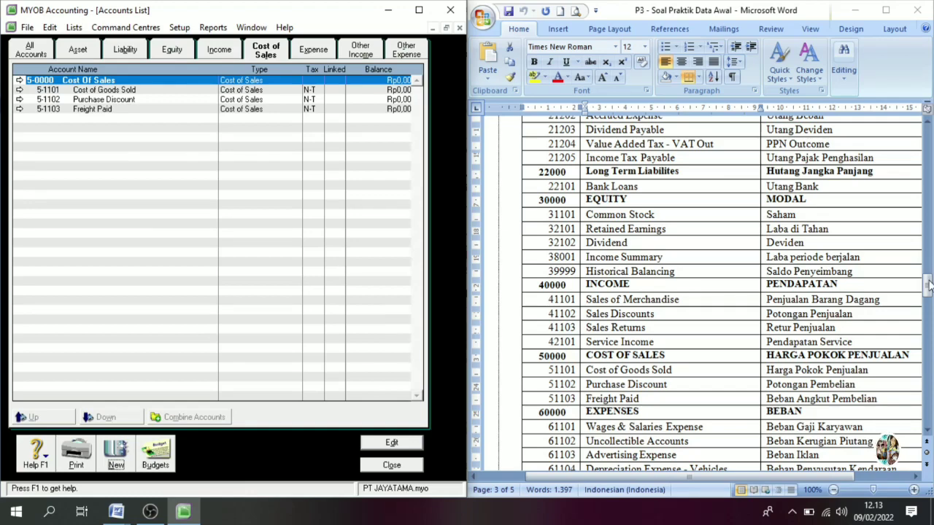
Renumber the existing Wages & Salaries expense account to 6-1101 and save it.
drag(928, 286, 928, 293)
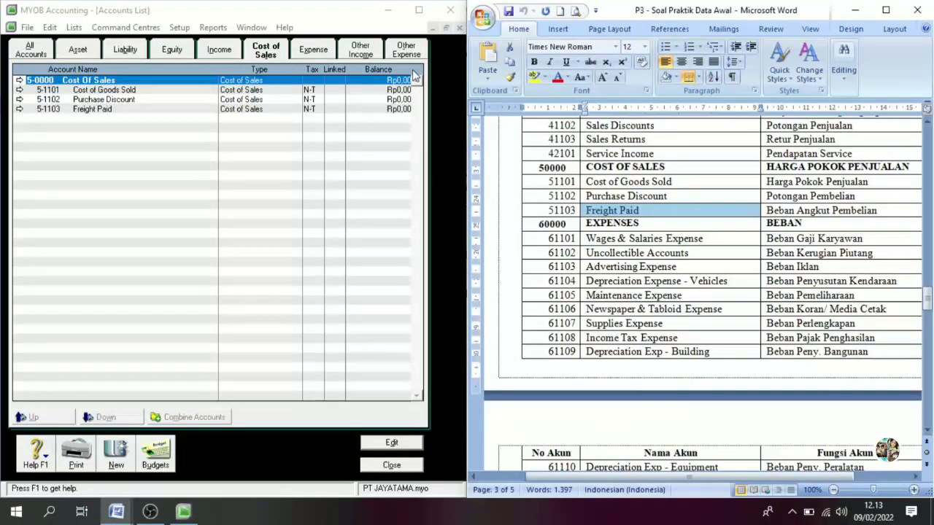
click(316, 51)
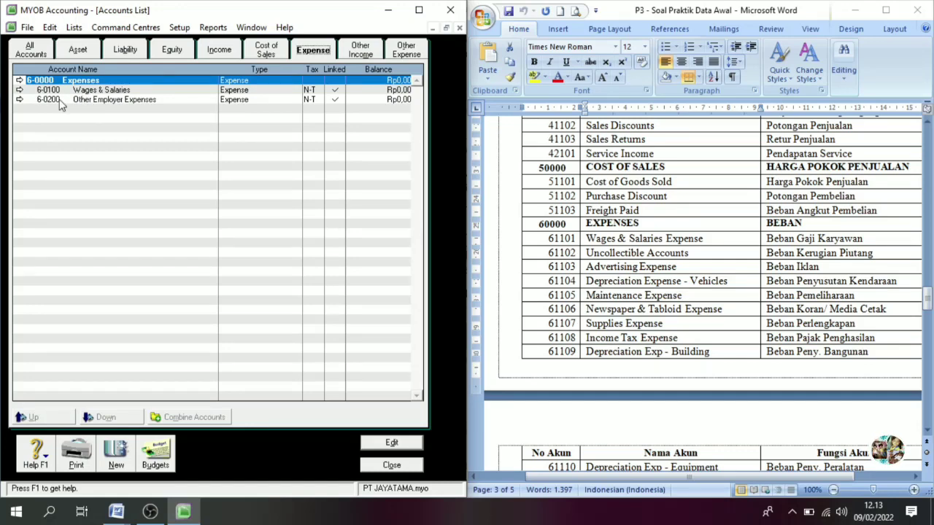
click(20, 89)
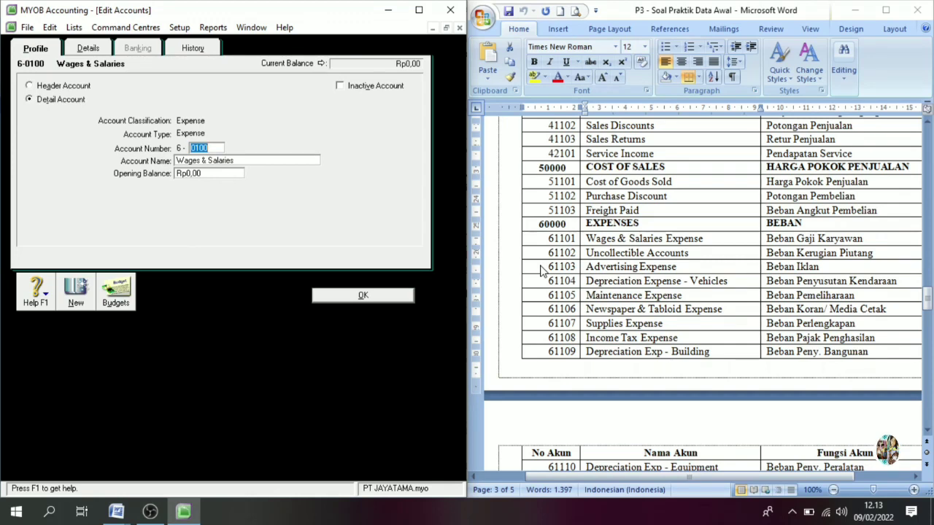
text(11)
key(Tab)
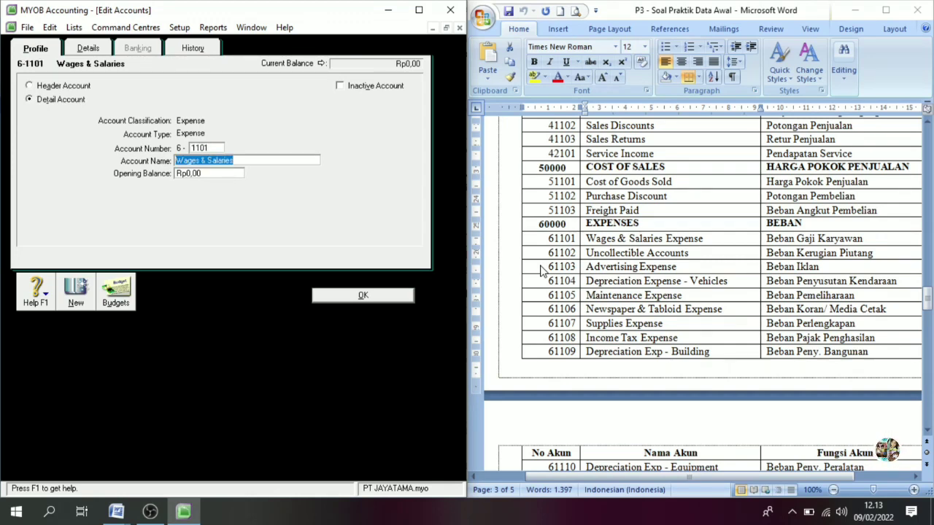
click(398, 299)
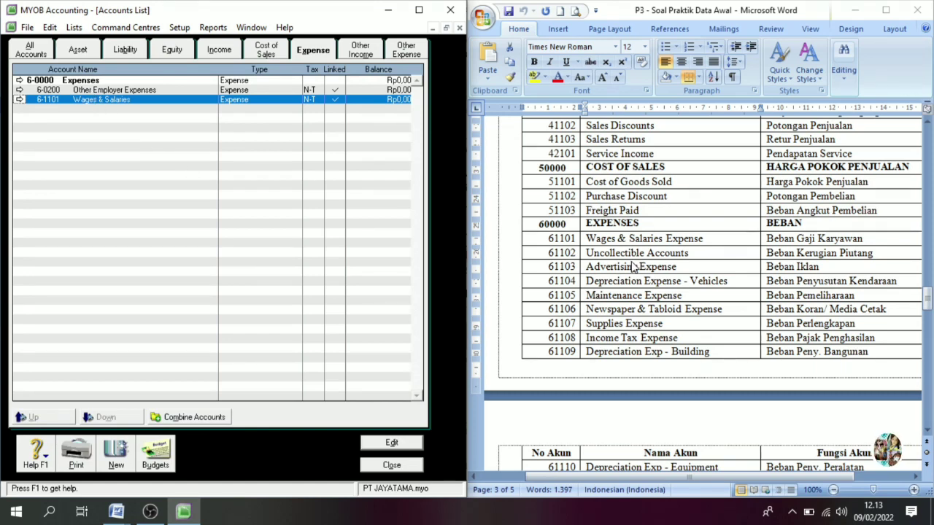
Renumber the Other Employer Expenses account to 6-1102, rename it Uncollectible Accounts from the document's table, and save it.
double_click(110, 89)
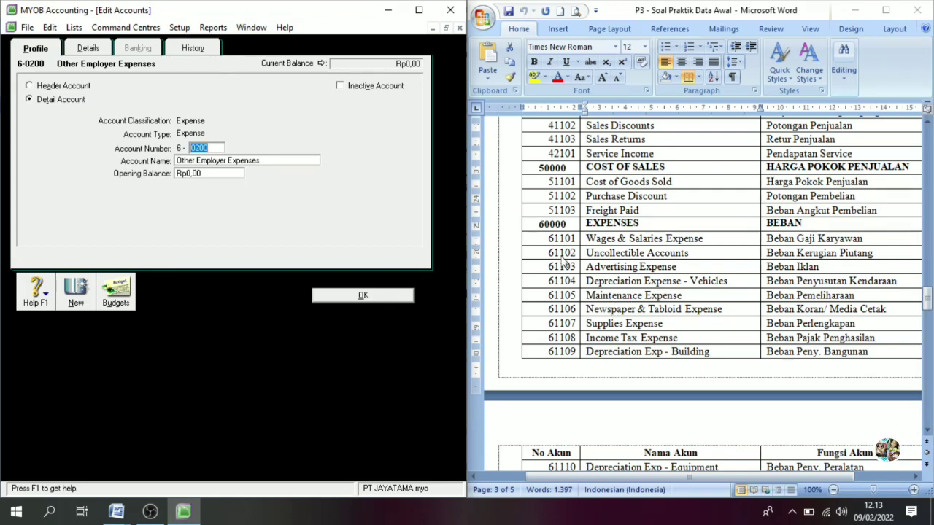
text(11)
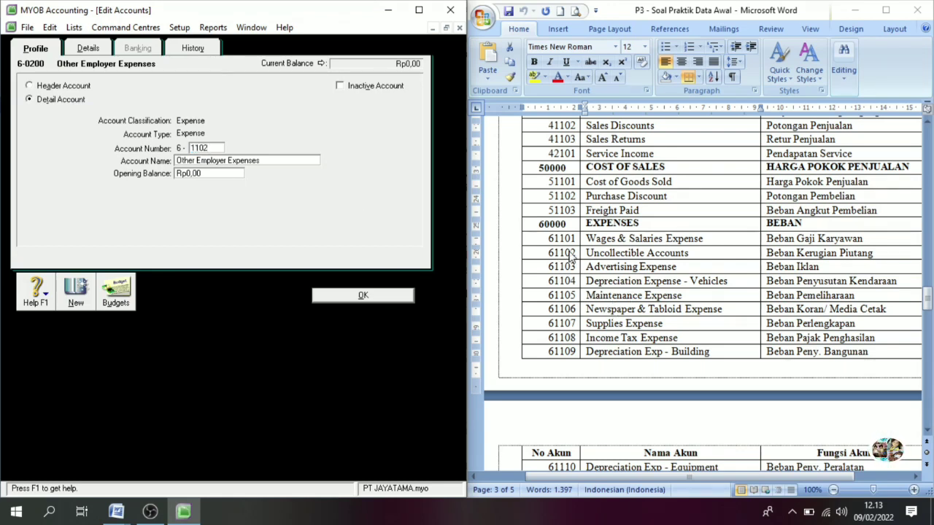
key(Tab)
double_click(669, 256)
triple_click(668, 260)
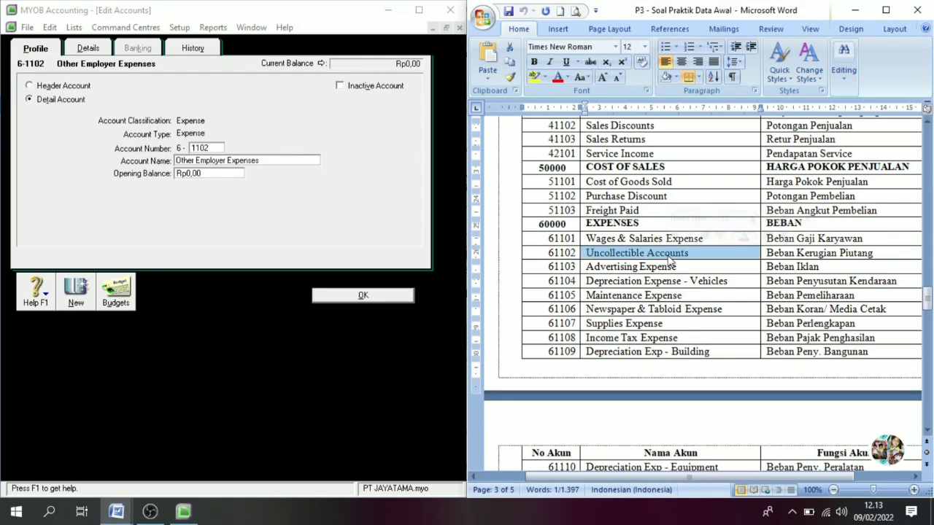
click(107, 151)
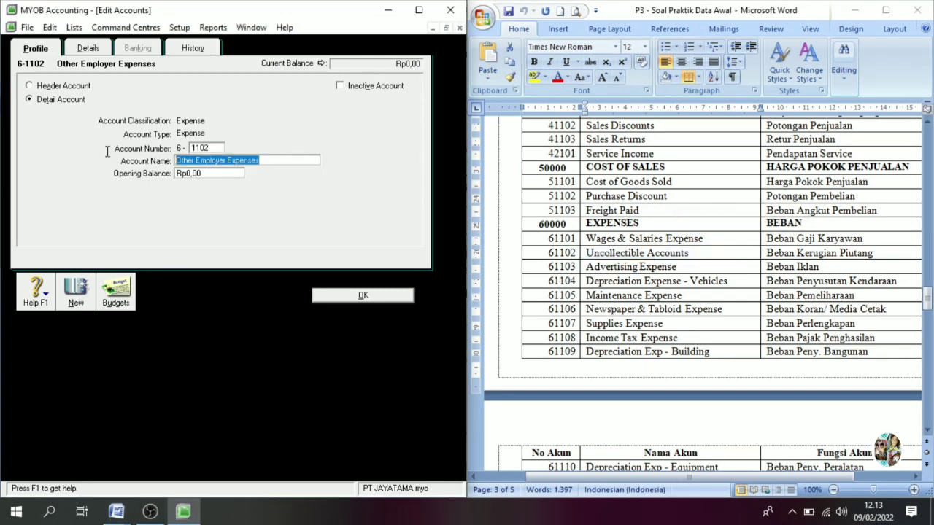
key(ctrl+v)
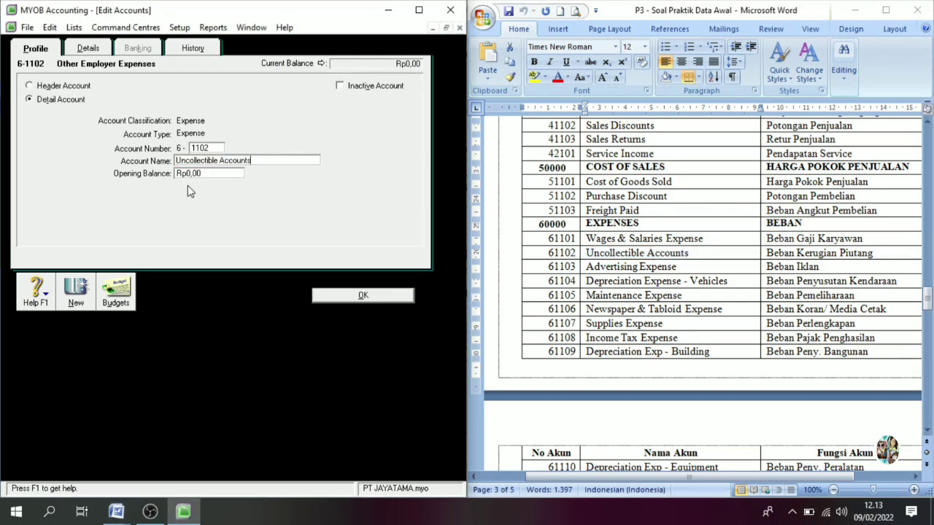
click(364, 296)
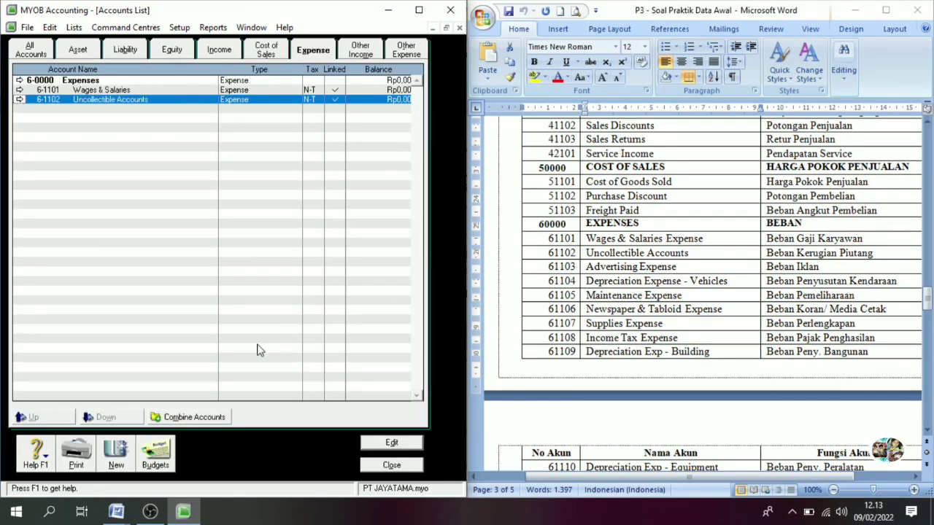
Create an Expense detail account numbered 6-1103 and name it Advertising Expense, copied from the document's account table.
click(116, 456)
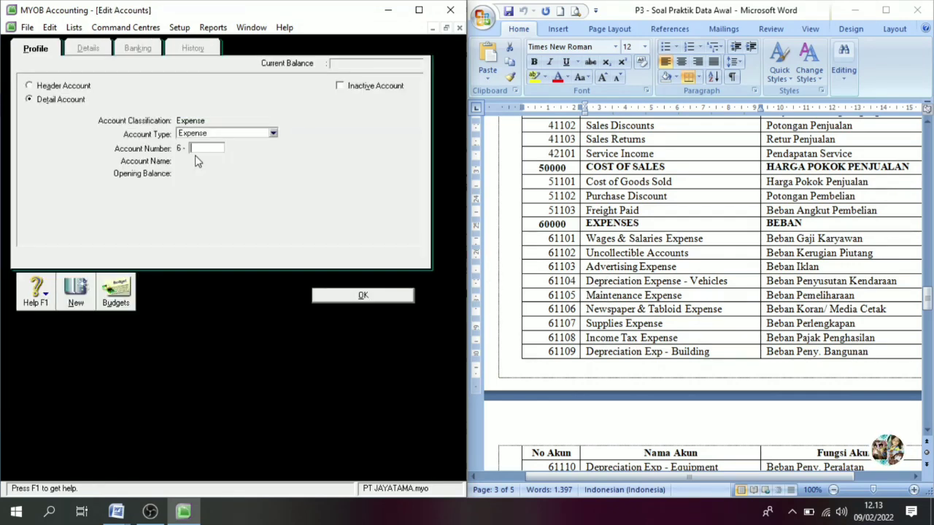
text(1103)
key(Tab)
triple_click(631, 268)
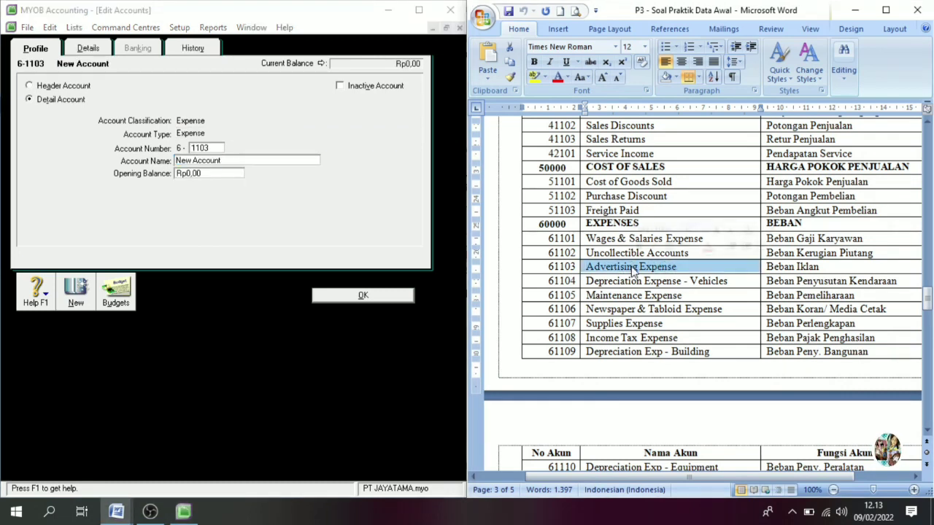
click(197, 164)
key(ctrl+v)
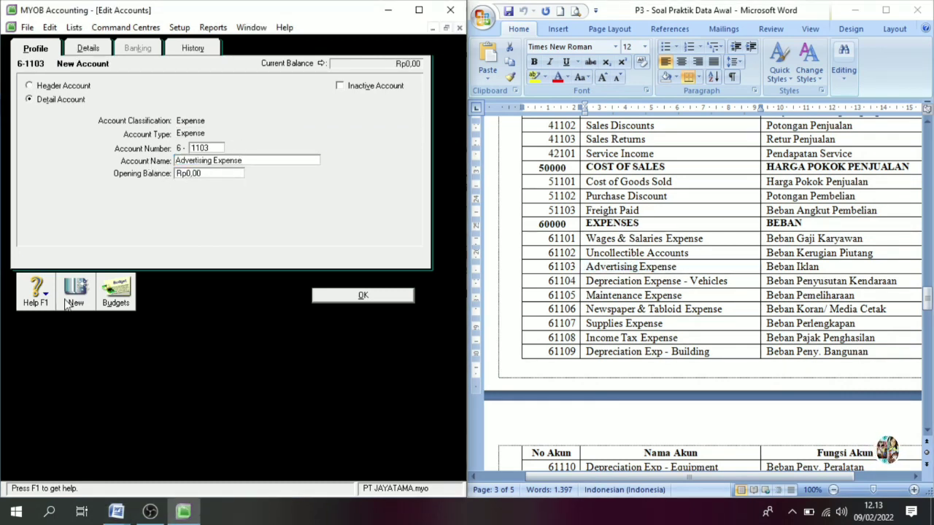
Start a new Expense detail account and number it 6-1104.
click(76, 301)
text(1104)
key(Tab)
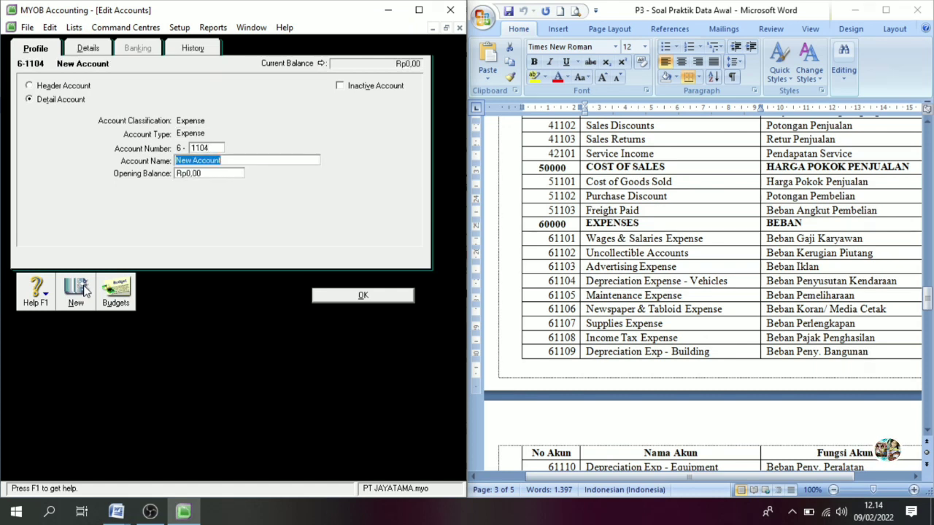
In the Word account table, shorten "Expense" to "Exp" in the 61104 account name so it reads Depreciation Exp - Vehicles.
click(681, 282)
key(BackSpace)
key(BackSpace)
key(BackSpace)
key(BackSpace)
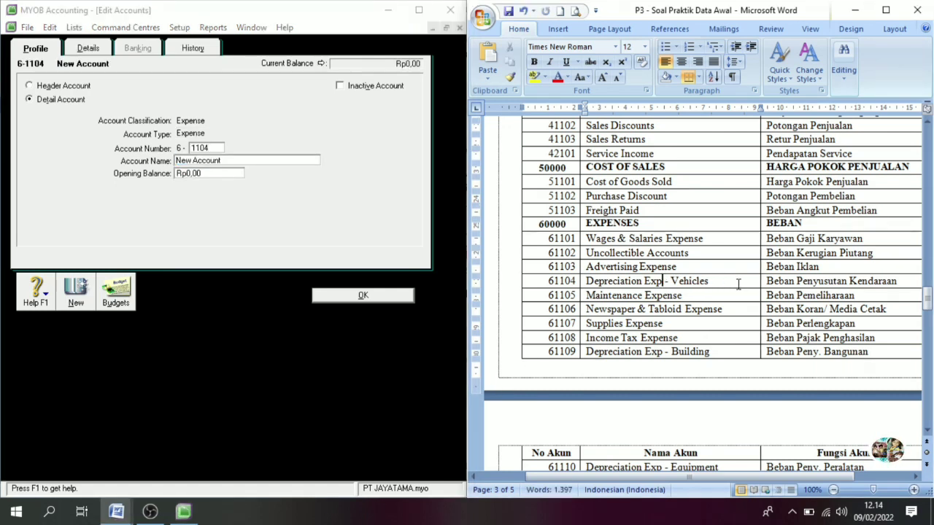
Name account 6-1104 Depreciation Exp - Vehicles, using the text copied from the Word table.
drag(715, 283, 573, 284)
click(638, 309)
drag(720, 281, 585, 282)
key(ctrl+c)
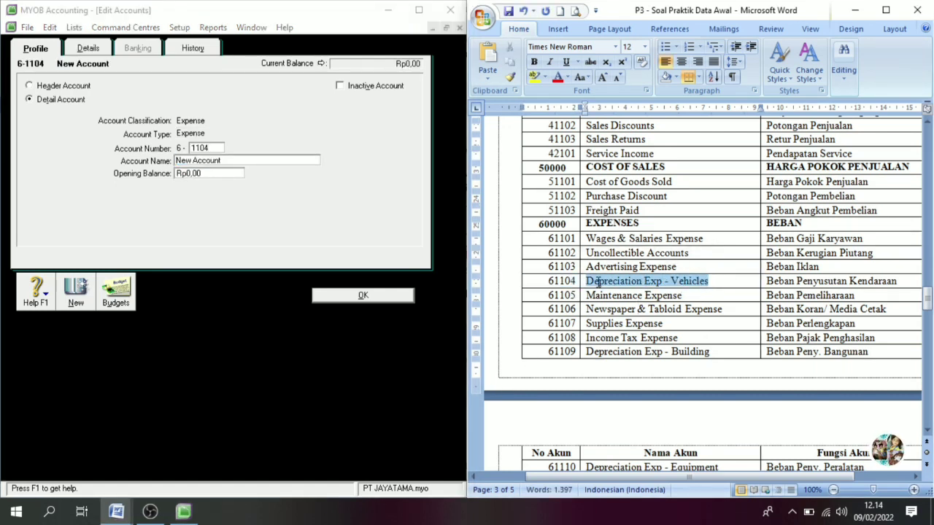
click(228, 161)
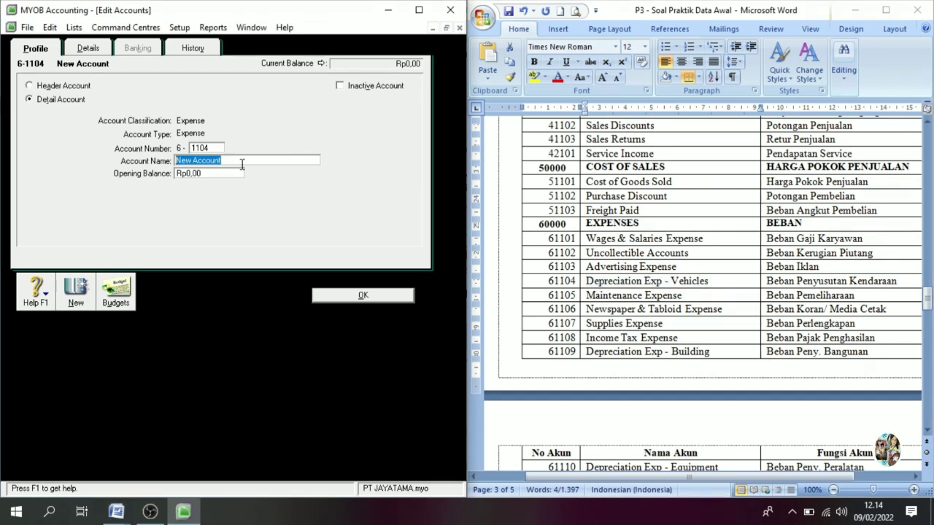
key(ctrl+v)
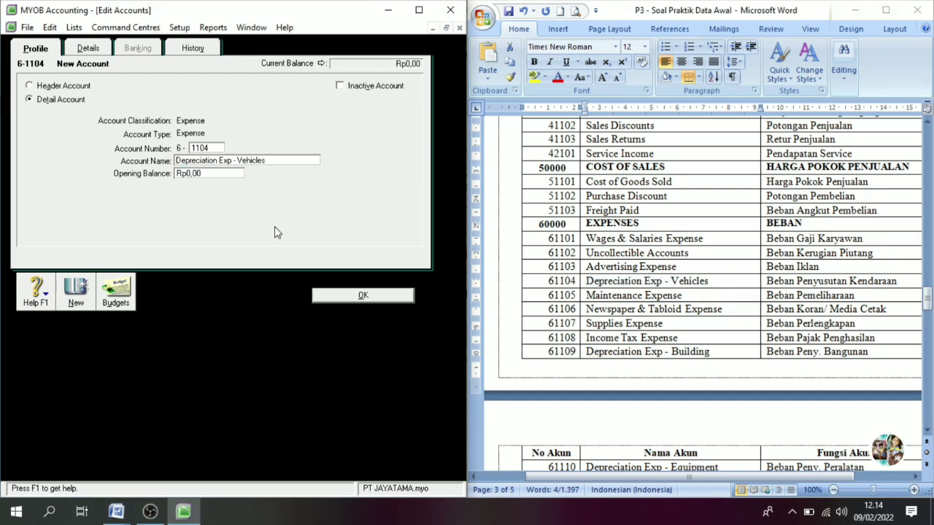
Create Expense account 6-1105 and name it Maintenance Expense, copied from the Word account table.
click(76, 291)
text(1105)
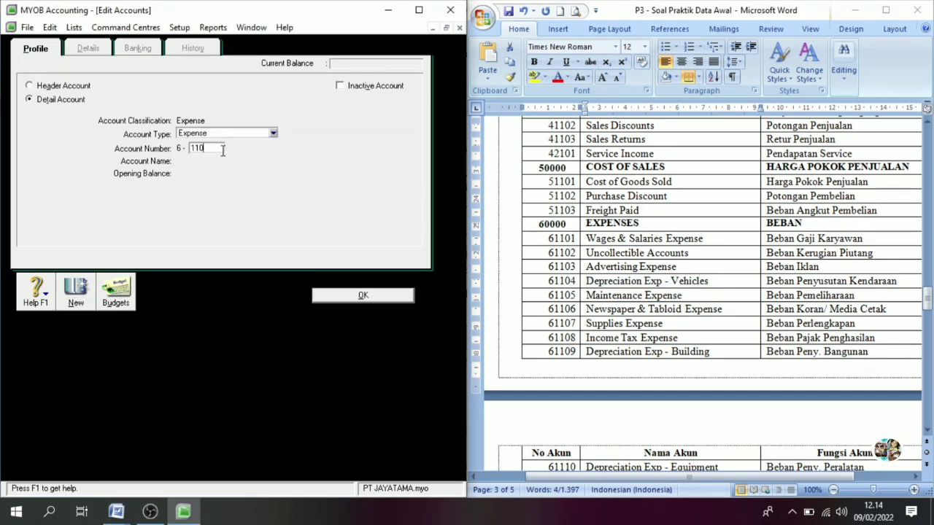
key(Tab)
triple_click(622, 305)
key(ctrl+c)
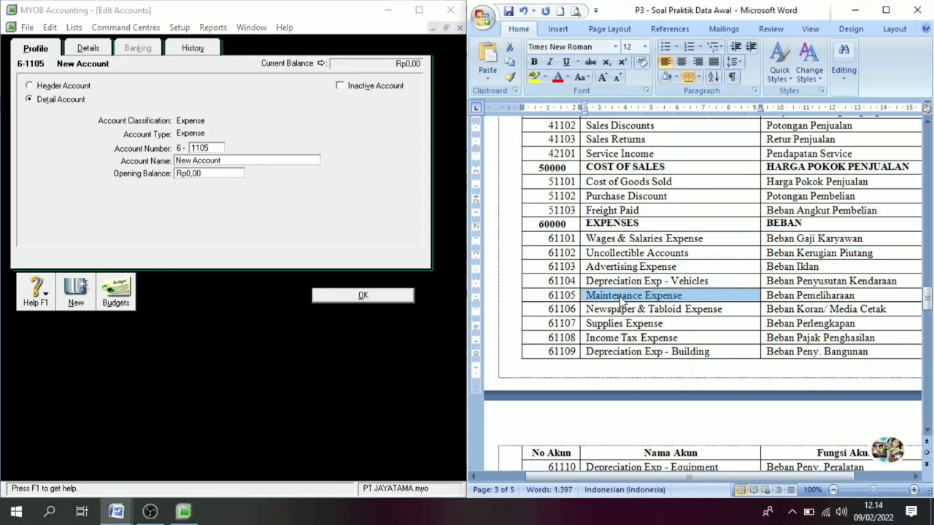
click(265, 194)
key(ctrl+v)
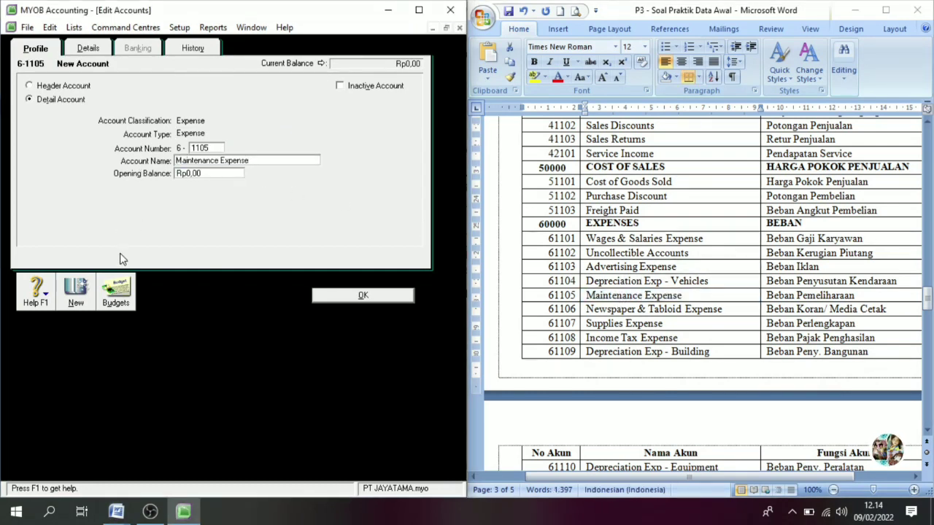
Start another new Expense detail account and number it 6-1106.
click(76, 298)
text(1106)
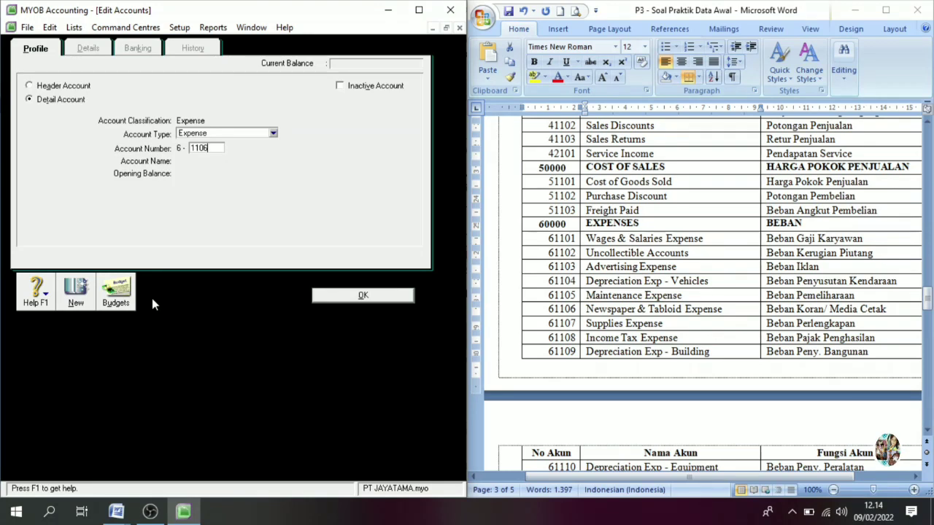
key(Tab)
Shorten the 61106 account name in the Word table to Newspaper & Tabloid Exp.
click(641, 315)
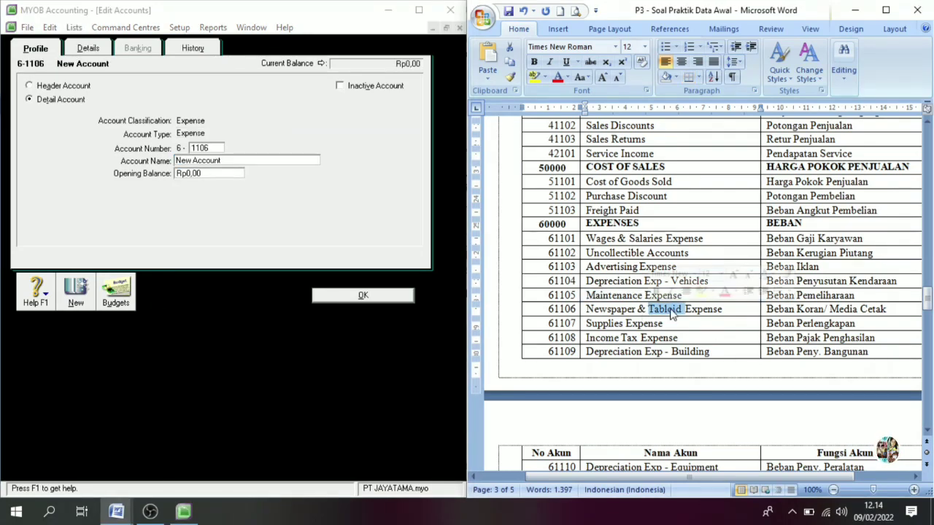
key(BackSpace)
key(BackSpace)
key(BackSpace)
key(BackSpace)
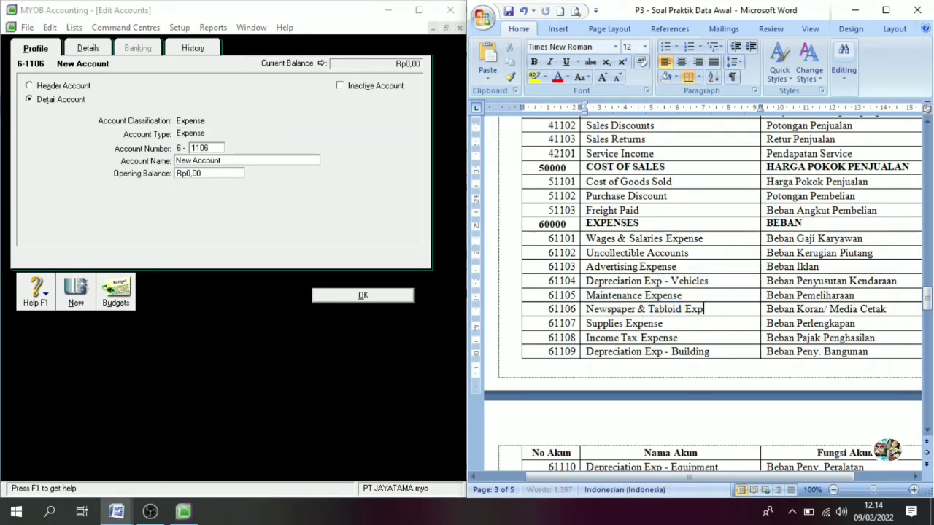
Copy Newspaper & Tabloid Exp from the Word table into account 6-1106 as its name.
drag(703, 309, 587, 309)
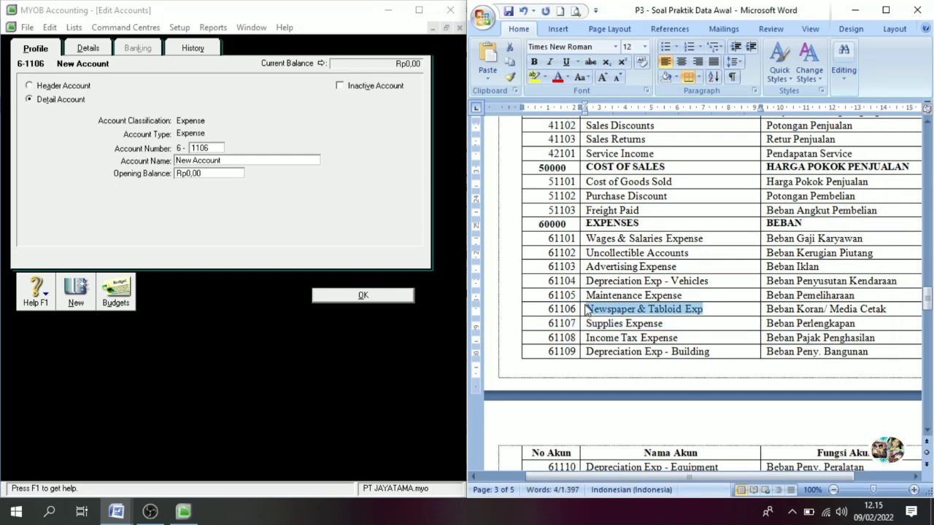
key(ctrl+c)
click(133, 154)
key(ctrl+v)
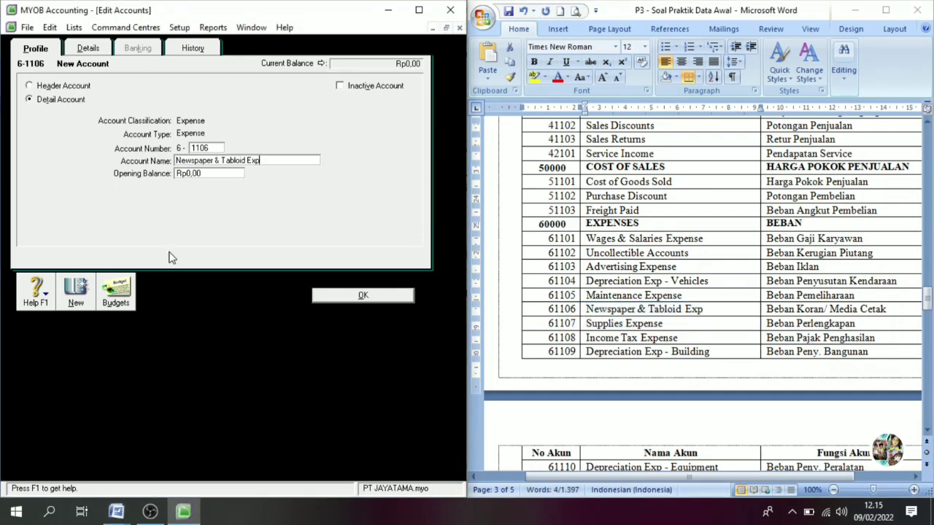
Create Expense account 6-1107 and name it Supplies Expense, copied from the Word account table.
click(76, 290)
text(1107)
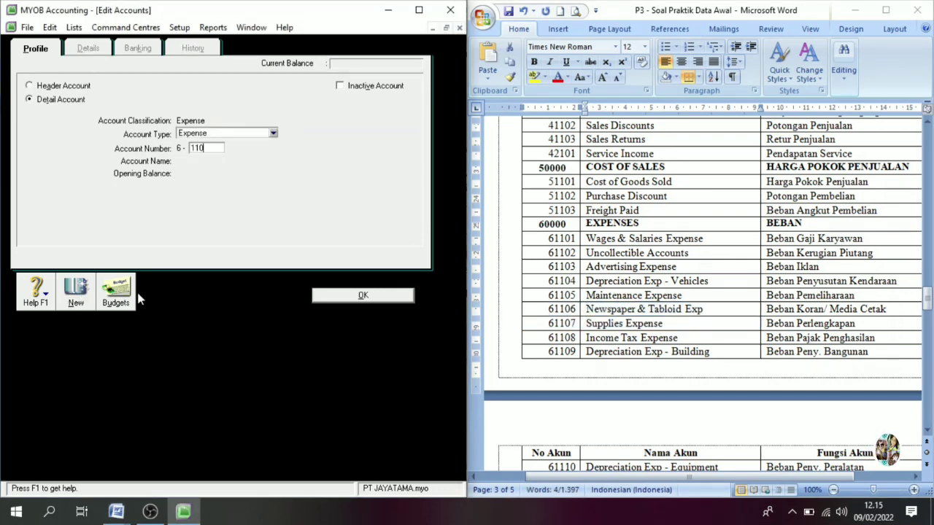
key(Tab)
click(636, 325)
triple_click(626, 330)
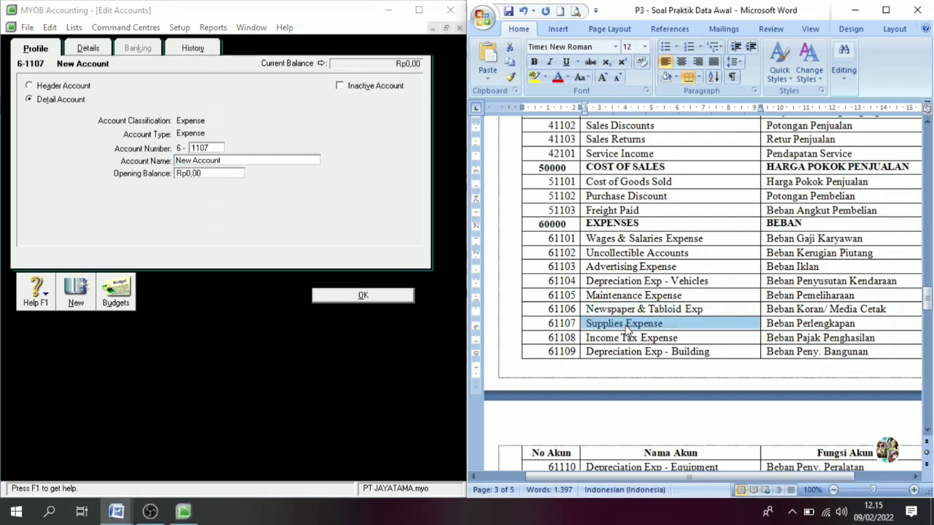
click(182, 162)
key(ctrl+v)
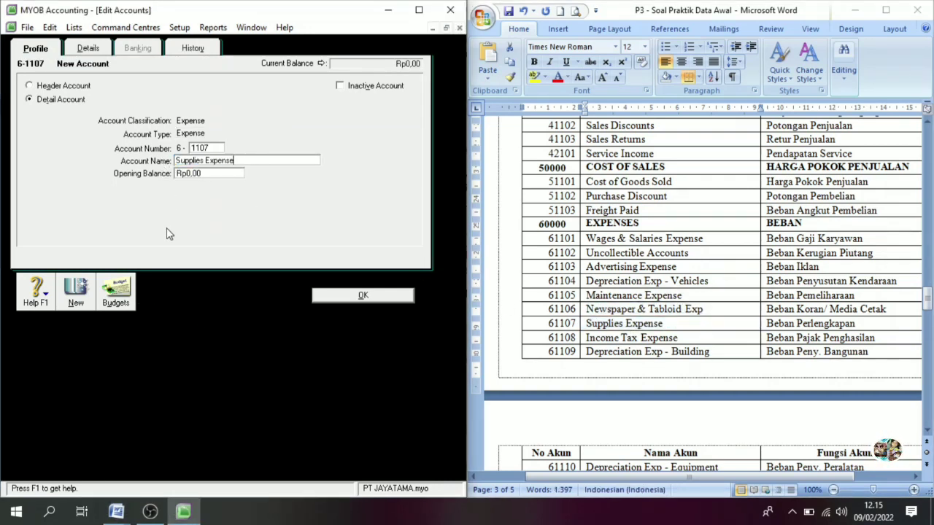
Create Expense account 6-1108 and name it Income Tax Expense, copied from the Word account table.
click(79, 296)
text(1108)
key(Tab)
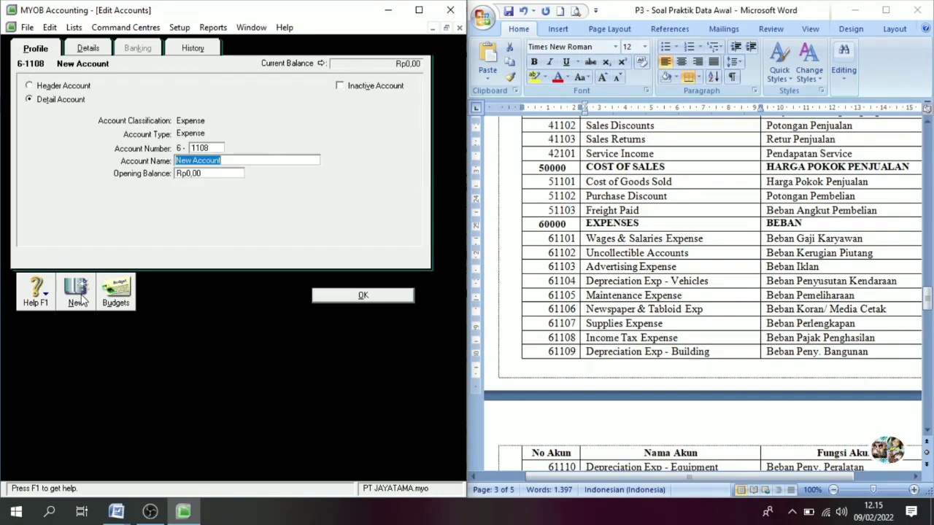
triple_click(626, 338)
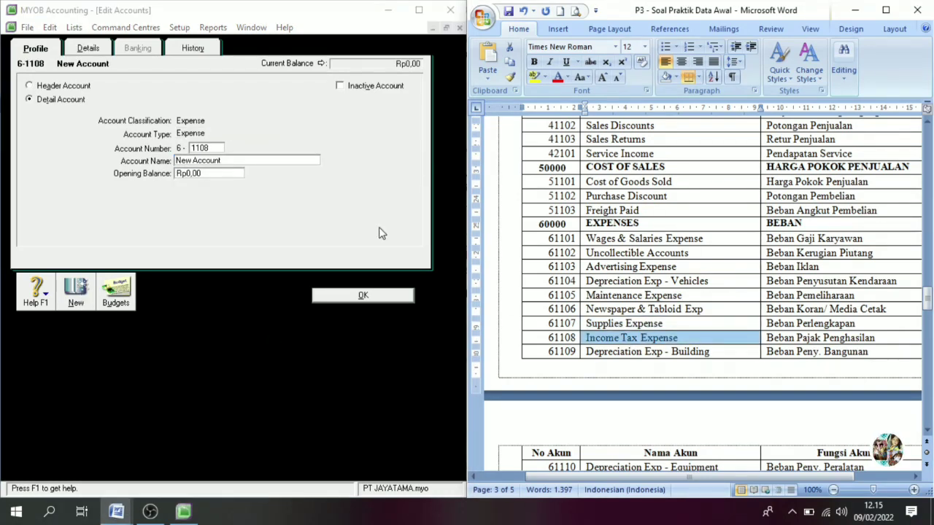
drag(240, 162, 145, 174)
key(ctrl+v)
Create Expense account 6-1109 and name it Depreciation Exp - Building, copied from the Word account table.
click(76, 295)
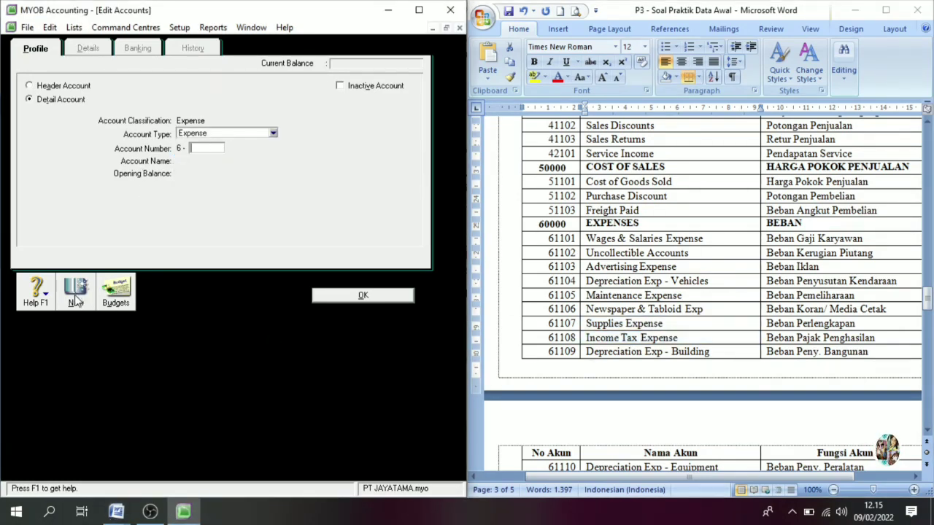
key(Tab)
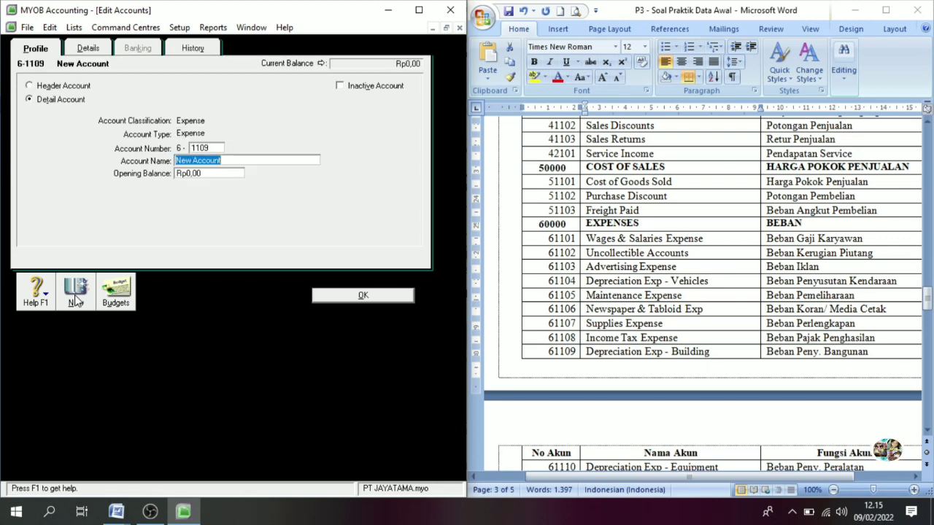
click(665, 356)
triple_click(678, 357)
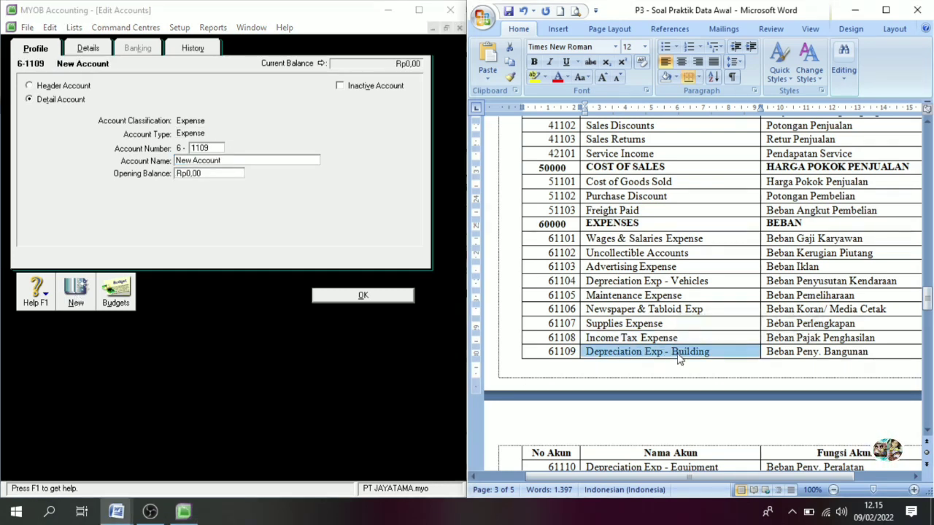
key(ctrl+c)
click(272, 180)
key(ctrl+v)
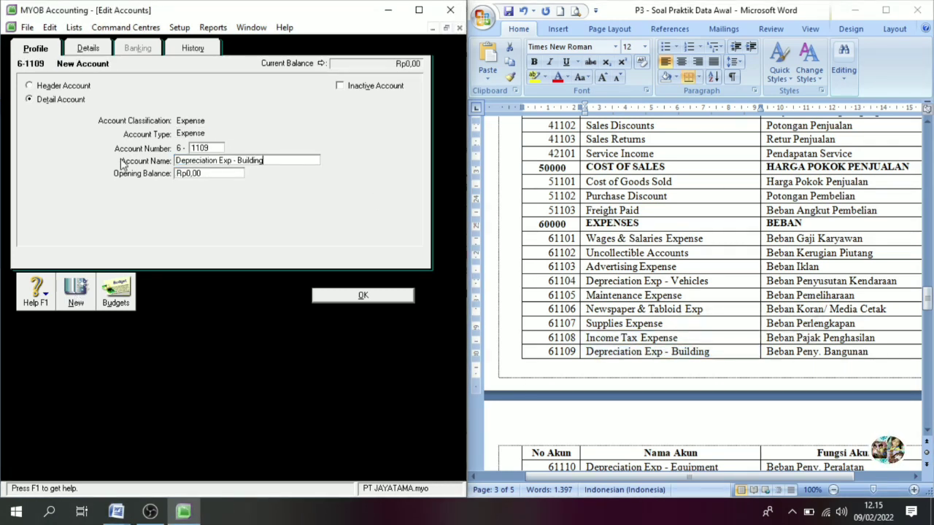
Create Expense account 6-1110 and name it Depreciation Exp - Equipment, copied from the table's continuation in the Word document.
click(83, 299)
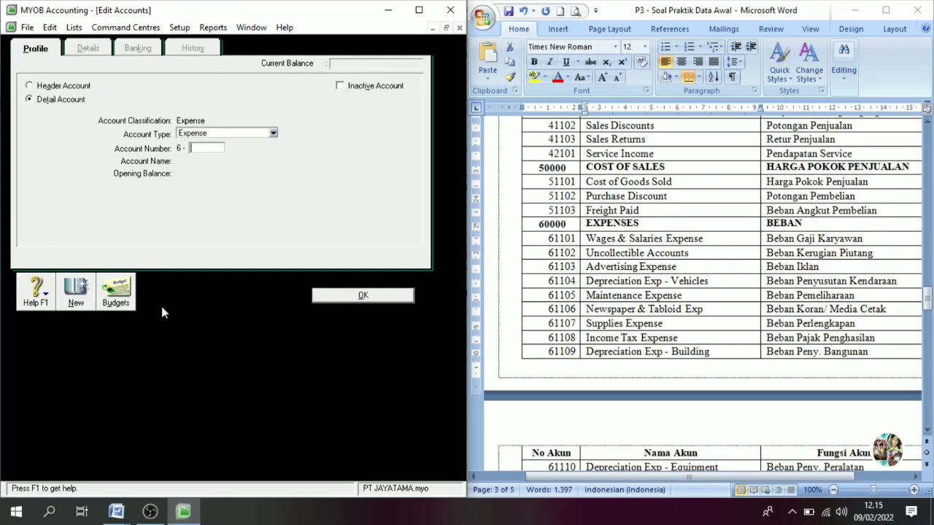
drag(929, 298, 930, 316)
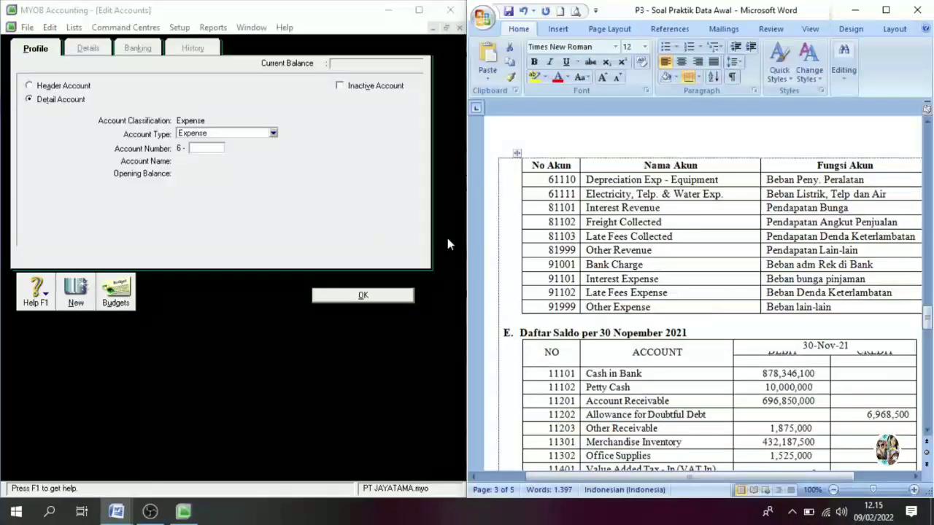
click(197, 148)
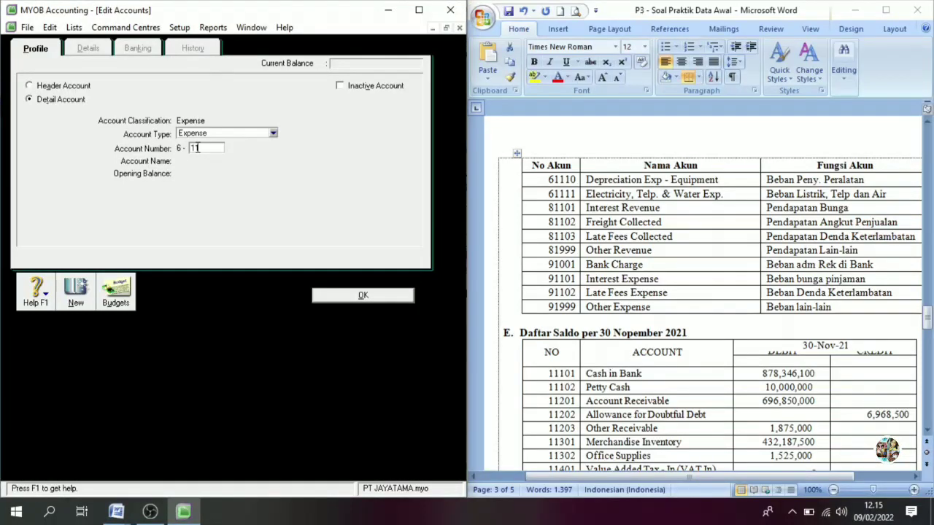
text(1110)
key(Tab)
triple_click(634, 185)
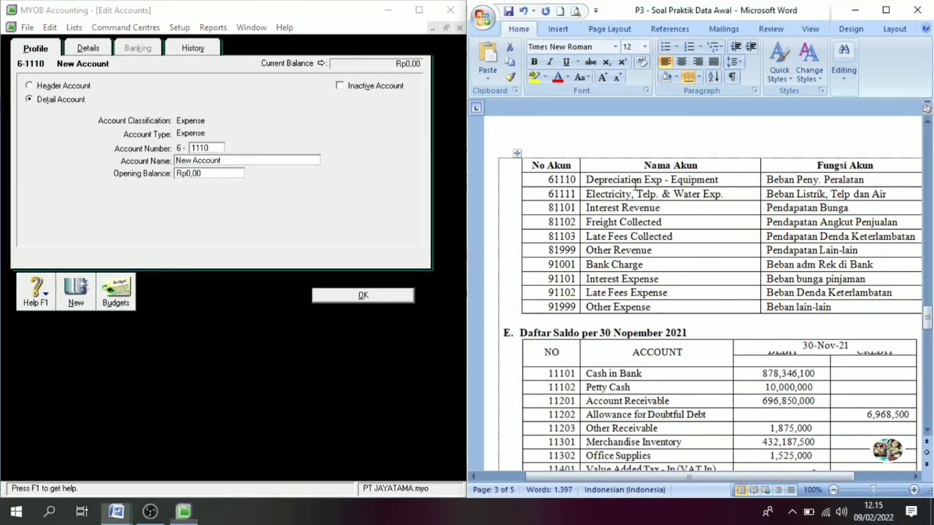
key(ctrl+c)
click(248, 161)
key(ctrl+v)
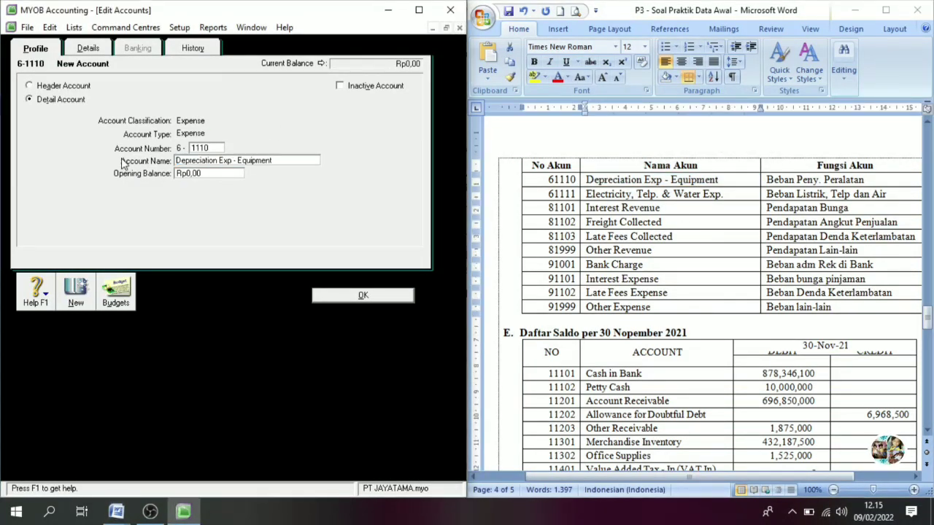
Create Expense account 6-1111 and copy the matching name, Electricity, Telp. & Water Exp., from the Word table.
click(76, 292)
text(1111)
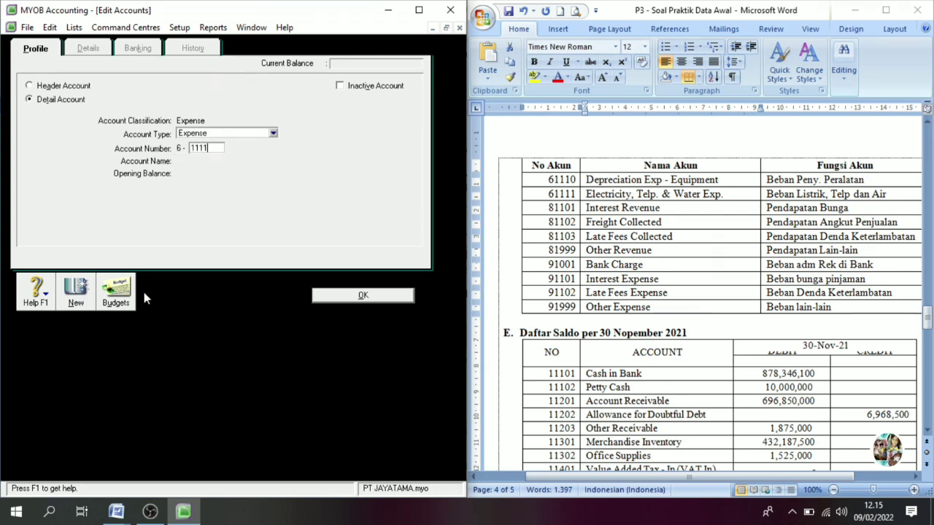
key(Tab)
triple_click(654, 194)
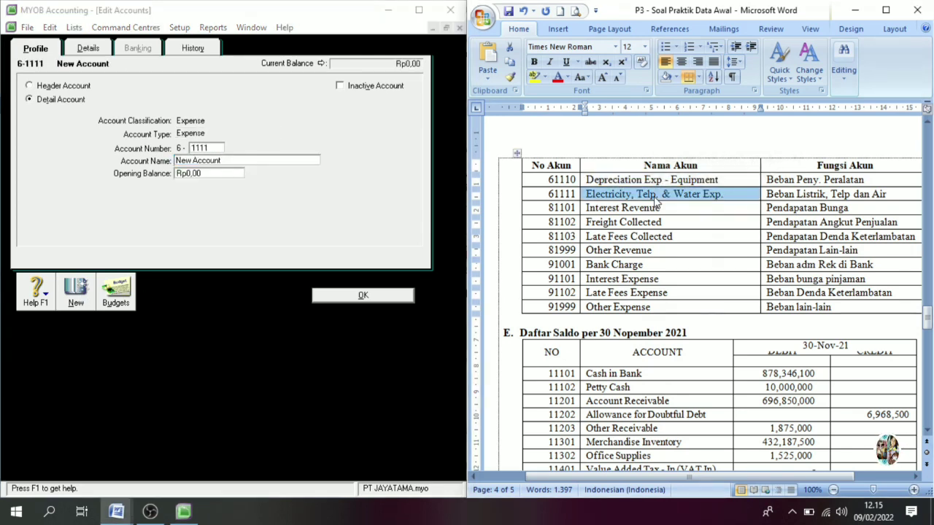
key(ctrl+c)
click(130, 160)
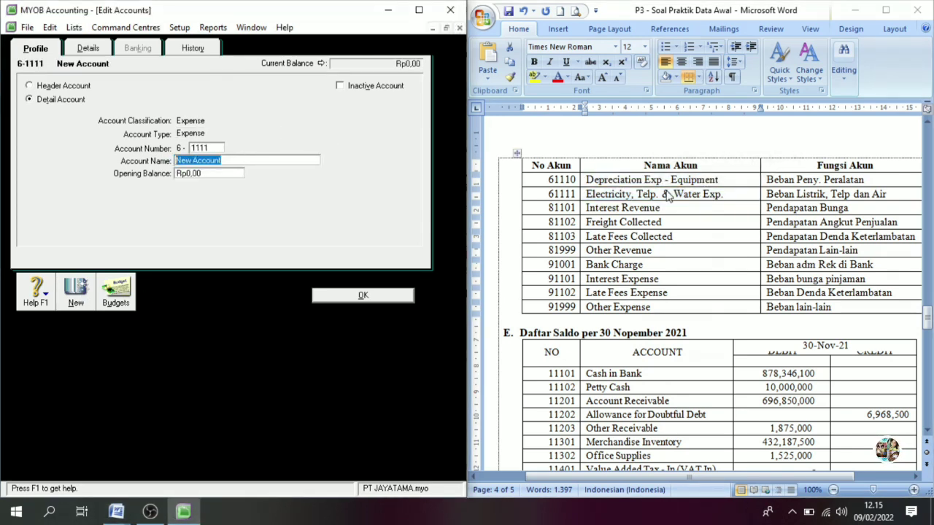
Shorten the 61111 account name in the Word table to Electricity, Telp &Water Exp.
click(631, 194)
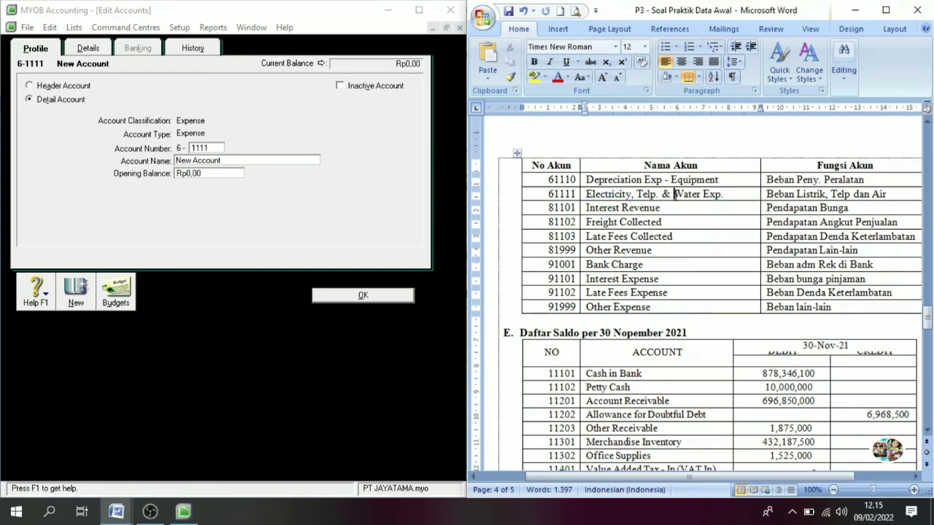
key(BackSpace)
key(BackSpace)
key(BackSpace)
key(BackSpace)
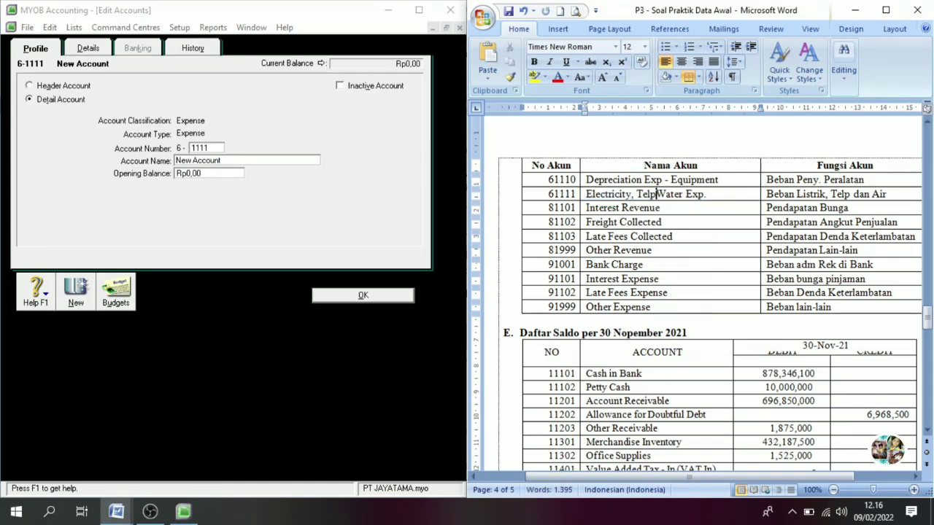
text(&)
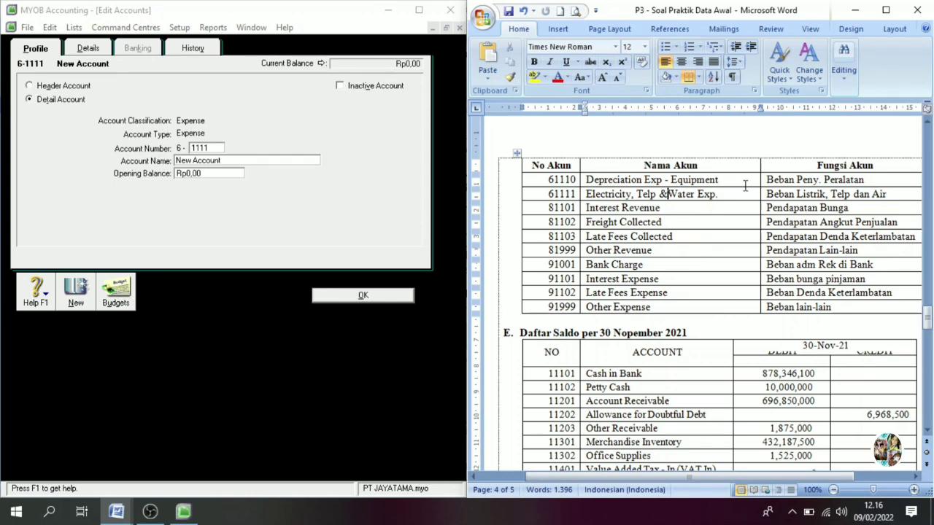
Name account 6-1111 Electricity, Telp &Water Exp. using the shortened text from the Word table.
drag(739, 192, 645, 197)
click(261, 160)
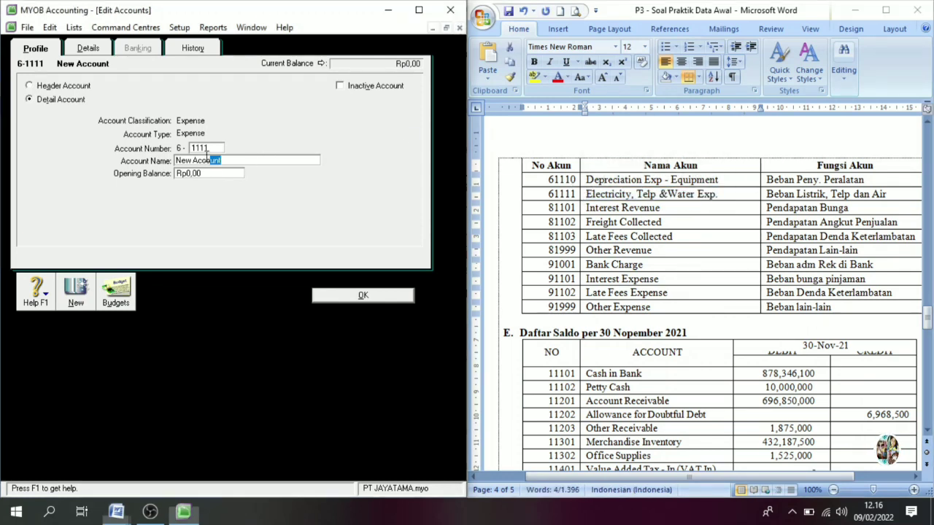
key(ctrl+v)
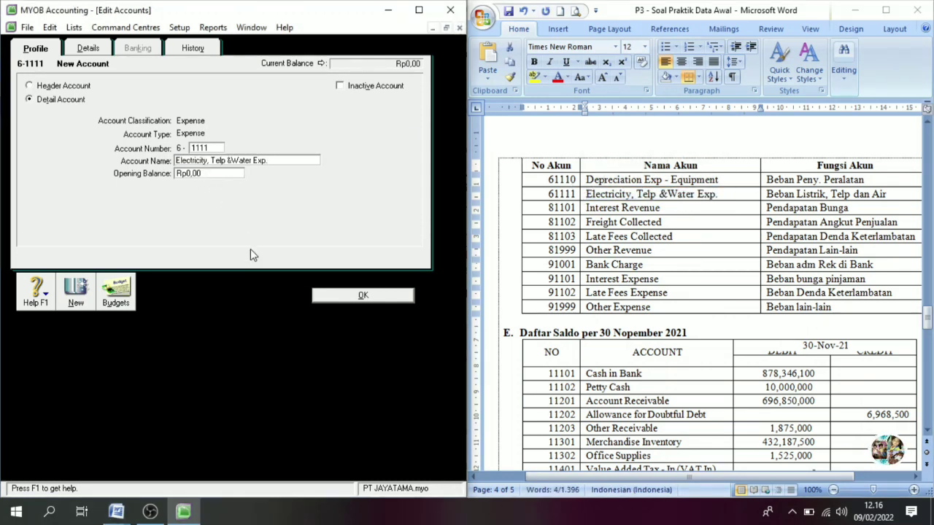
click(79, 299)
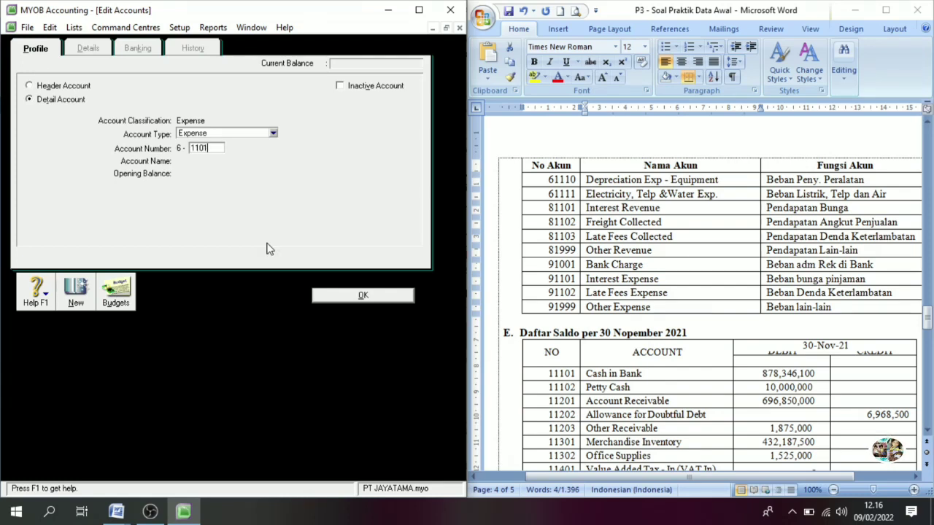
key(Tab)
click(221, 308)
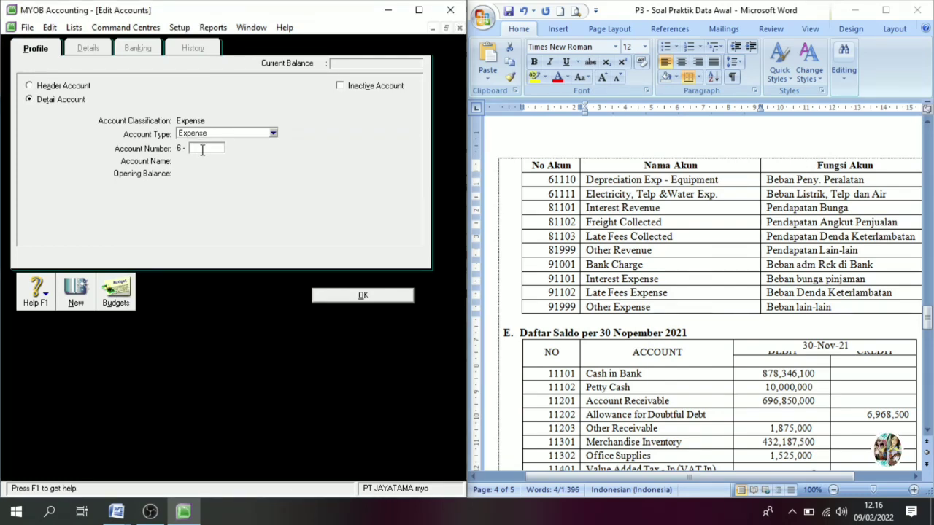
Close the expense account entry and create Other Income account 8-1101 named Interest Revenue, copied from the Word table.
click(361, 298)
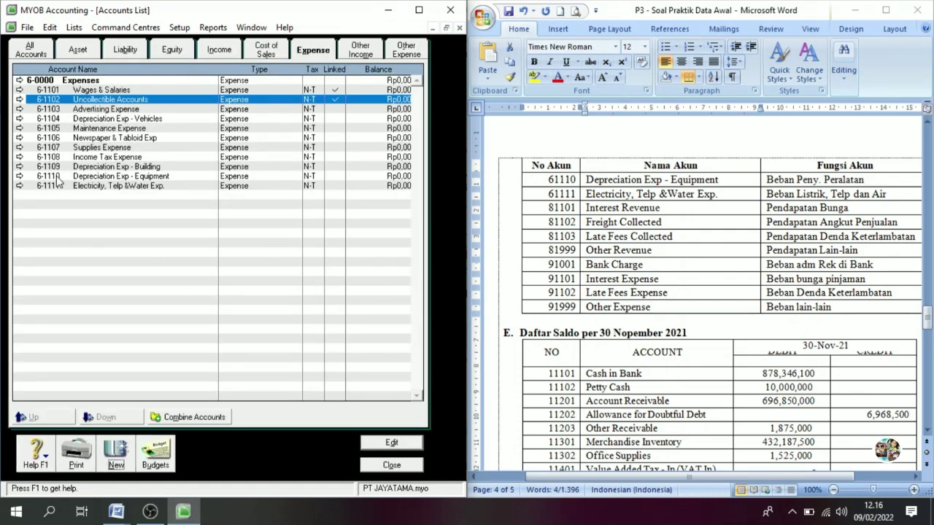
click(352, 55)
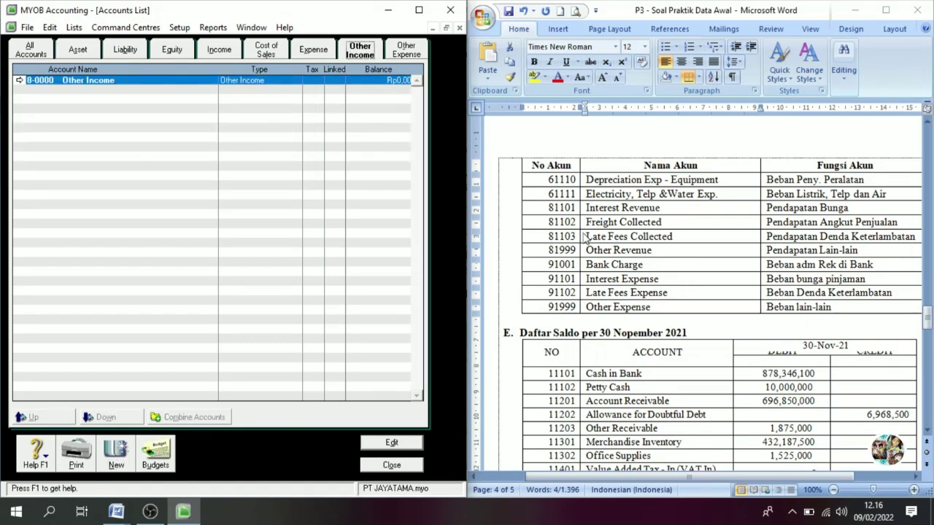
click(119, 469)
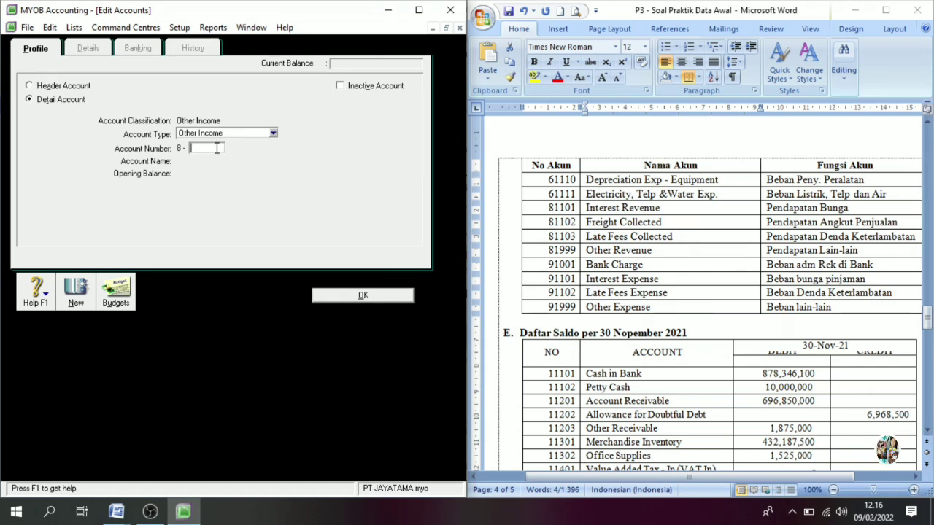
text(1101)
key(Tab)
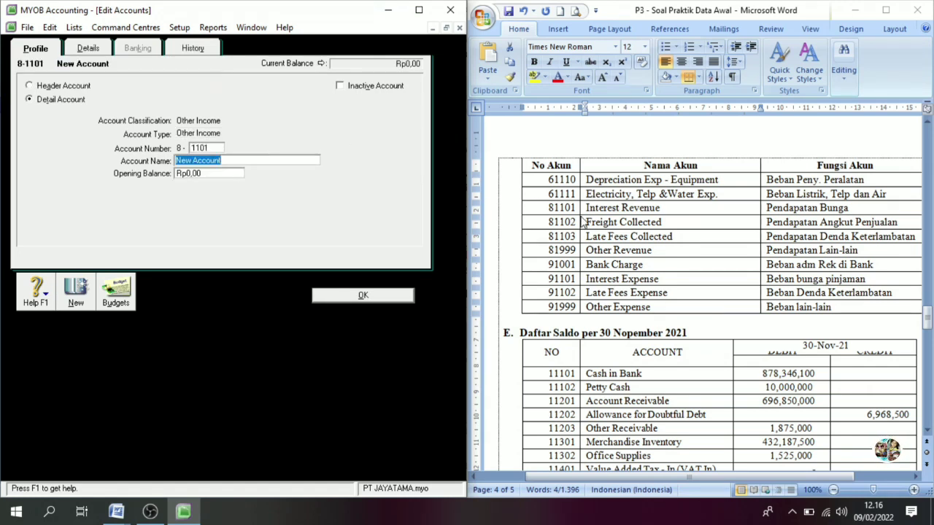
triple_click(645, 213)
drag(241, 161, 131, 160)
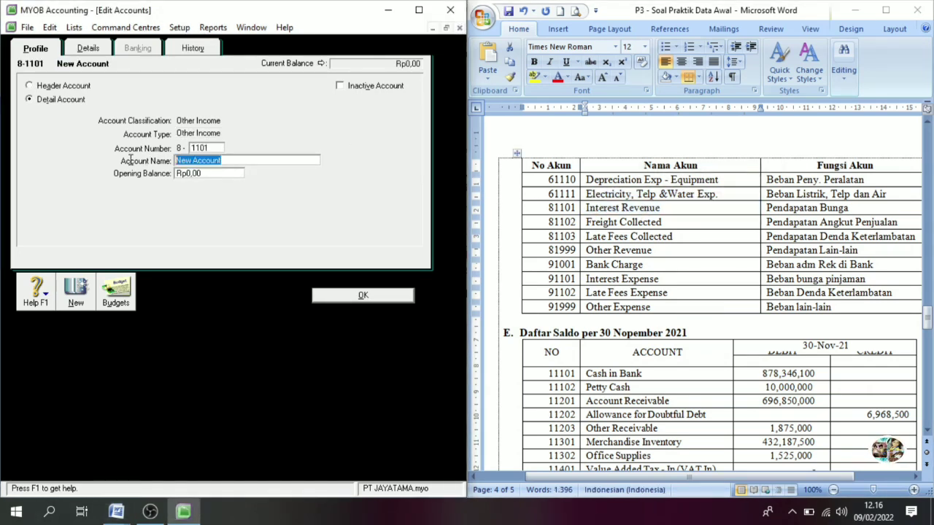
key(ctrl+v)
Create Other Income account 8-1102 and copy its name, Freight Collected, from the Word table for the account name.
click(76, 292)
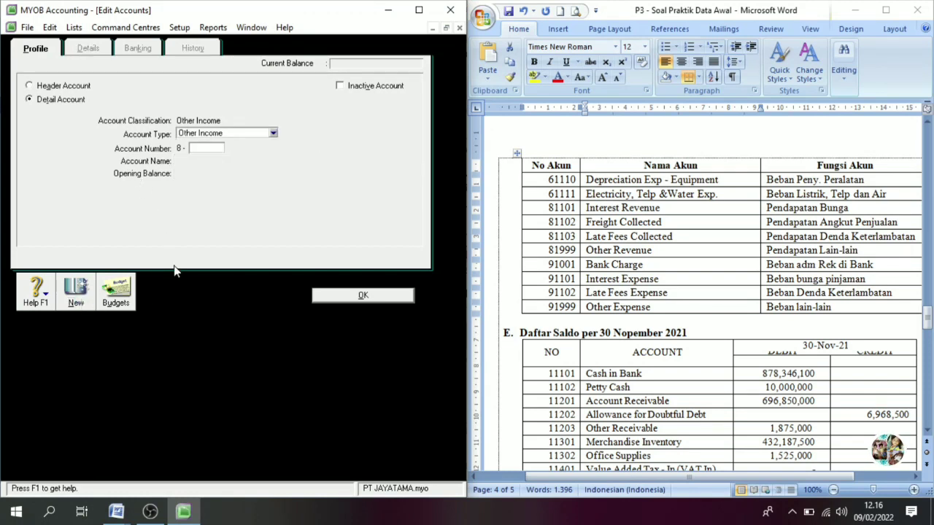
text(1102)
key(Tab)
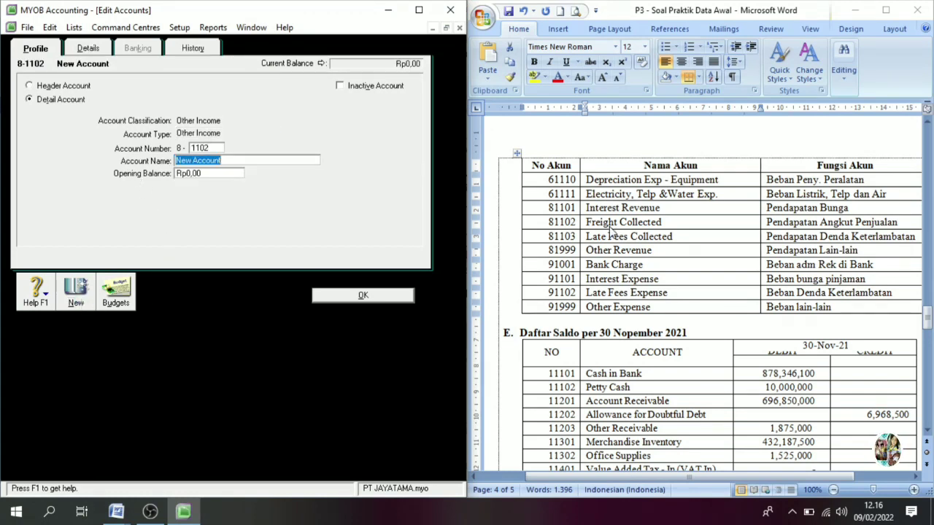
triple_click(611, 226)
key(ctrl+c)
click(251, 161)
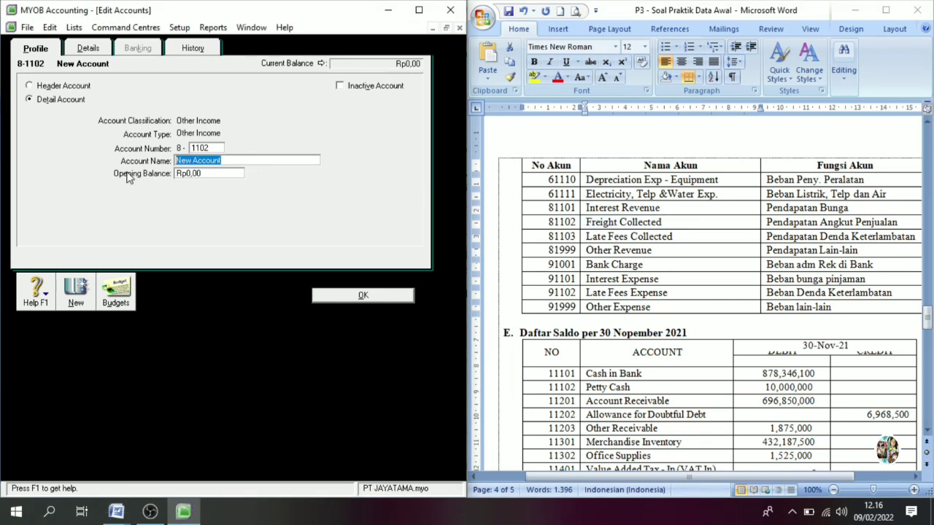
Name account 8-1102 Freight Collected and add Other Income account 8-1103 named Late Fees Collected.
key(ctrl+v)
click(79, 305)
text(1103)
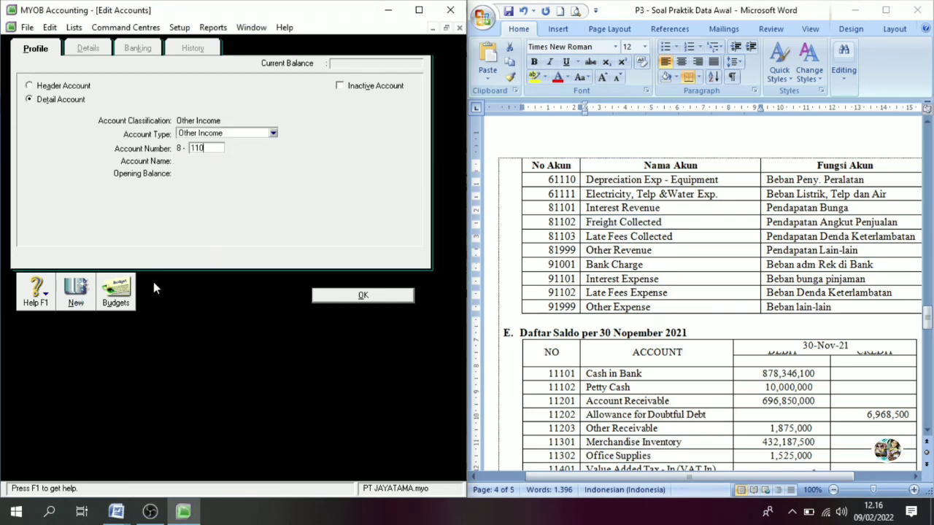
key(Tab)
triple_click(632, 245)
key(ctrl+c)
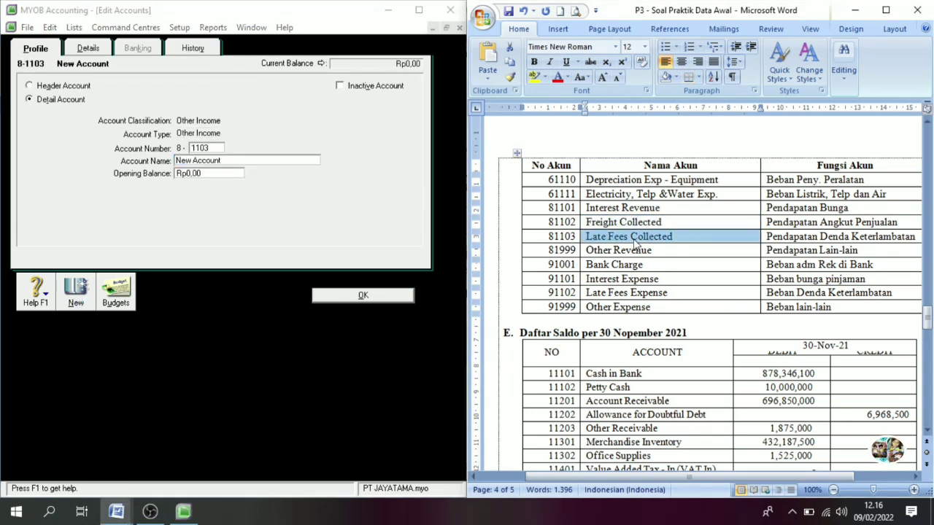
click(254, 160)
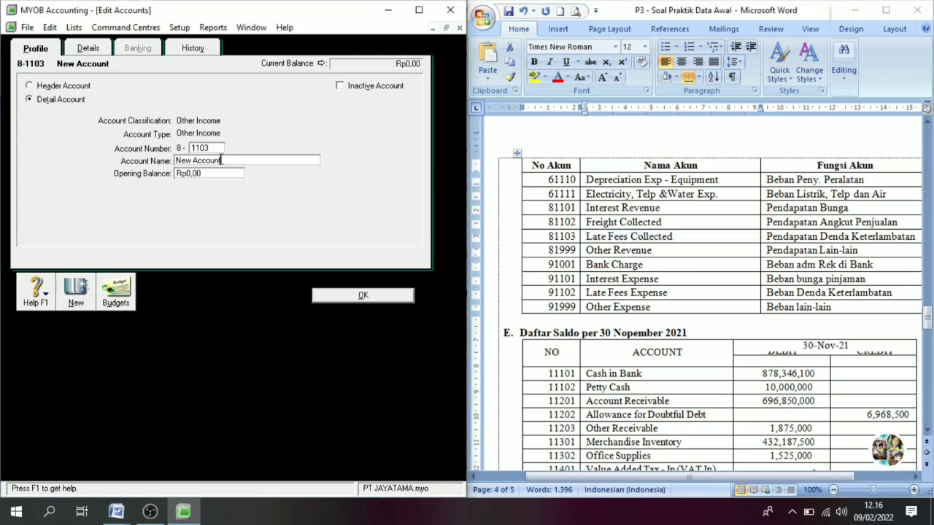
click(254, 160)
key(ctrl+v)
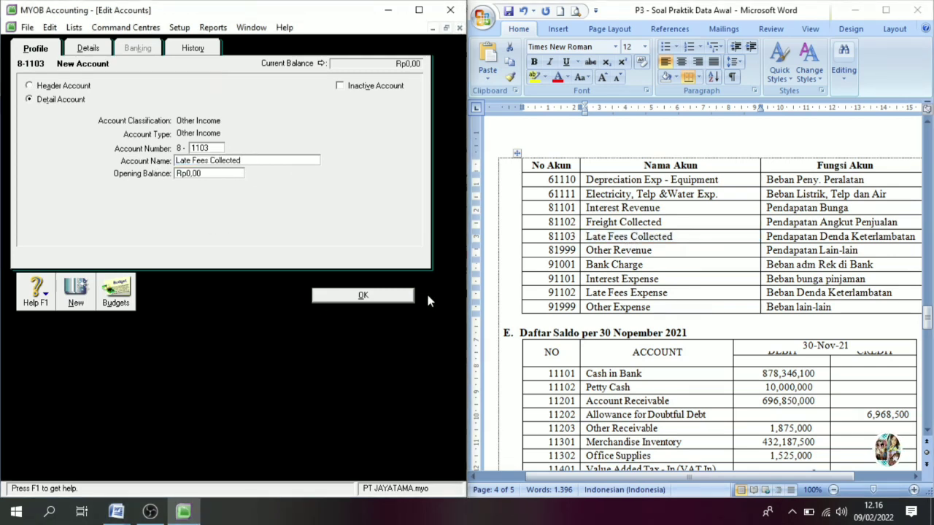
Add Other Income account 8-1999 named Other Revenue and return to the accounts list.
key(Return)
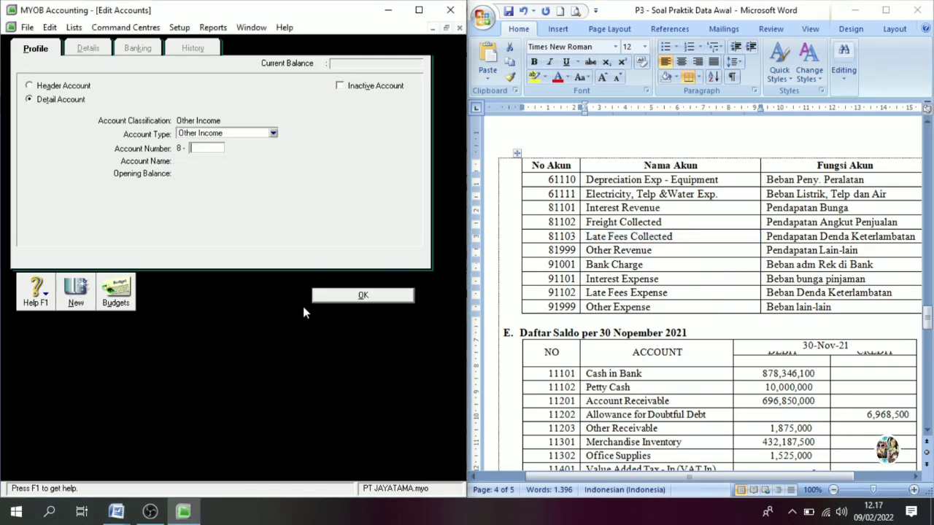
text(99)
key(Tab)
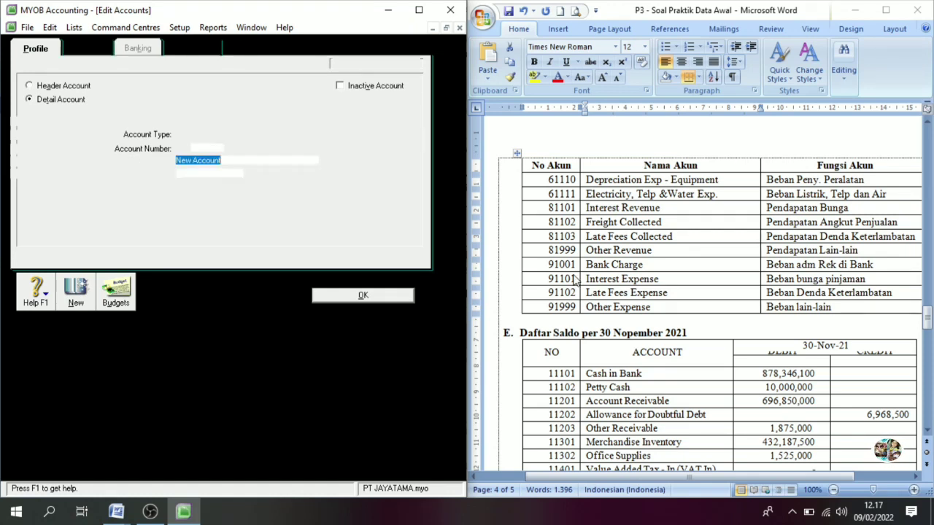
triple_click(631, 252)
key(ctrl+c)
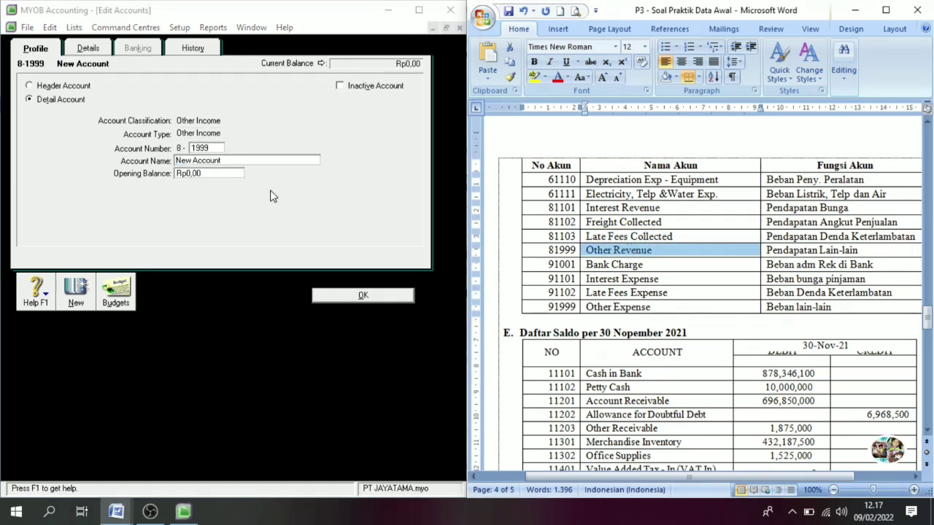
click(309, 270)
key(ctrl+v)
click(355, 295)
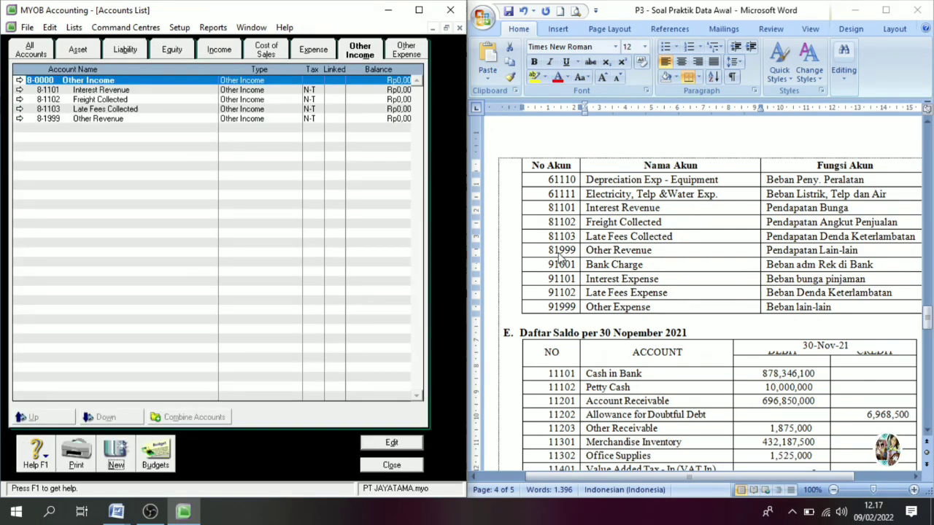
Add Other Expense account 9-1001 with the name Bank Charge copied from the Word table.
click(406, 56)
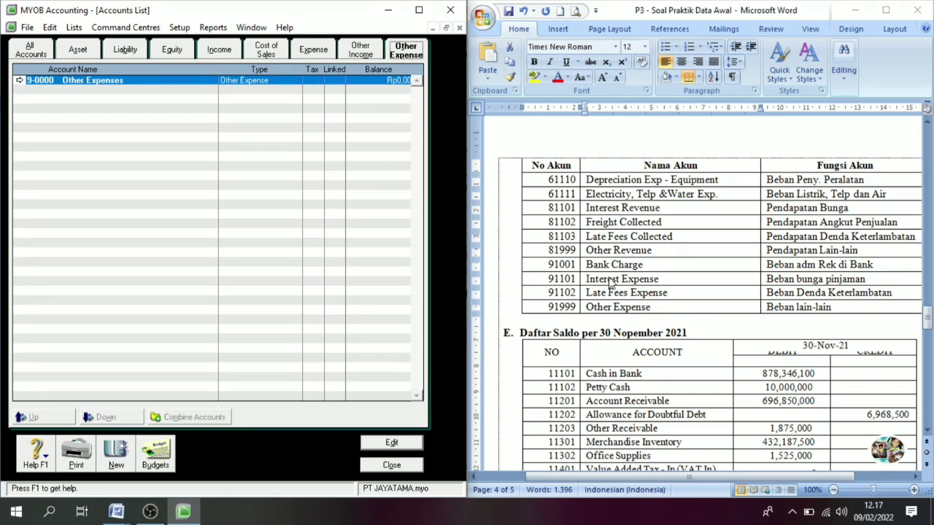
click(117, 458)
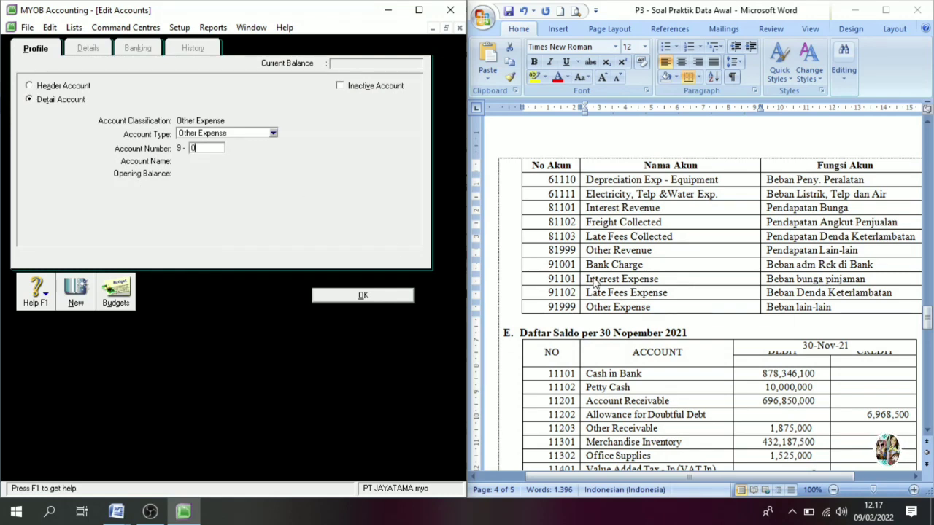
key(Tab)
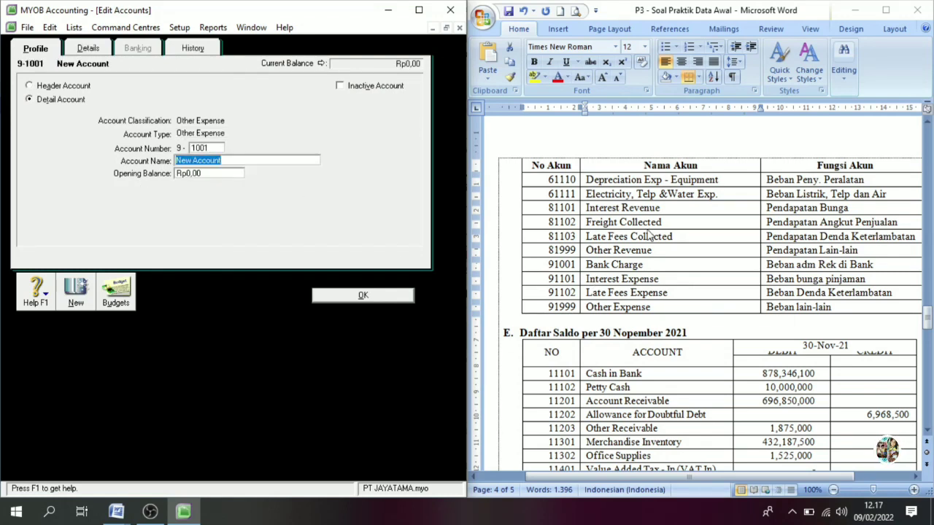
triple_click(612, 270)
click(229, 162)
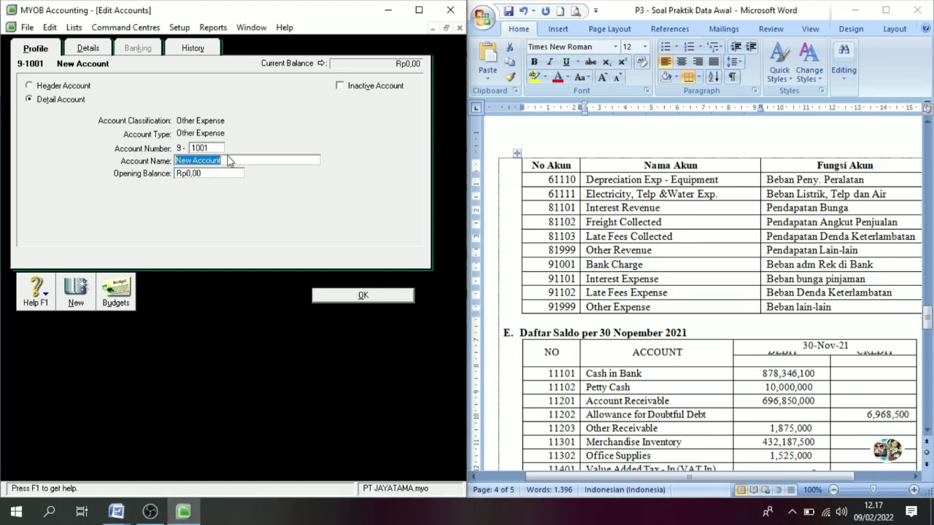
key(ctrl+v)
Add Other Expense account 9-1101 with the name Interest Expense copied from the Word table.
click(73, 292)
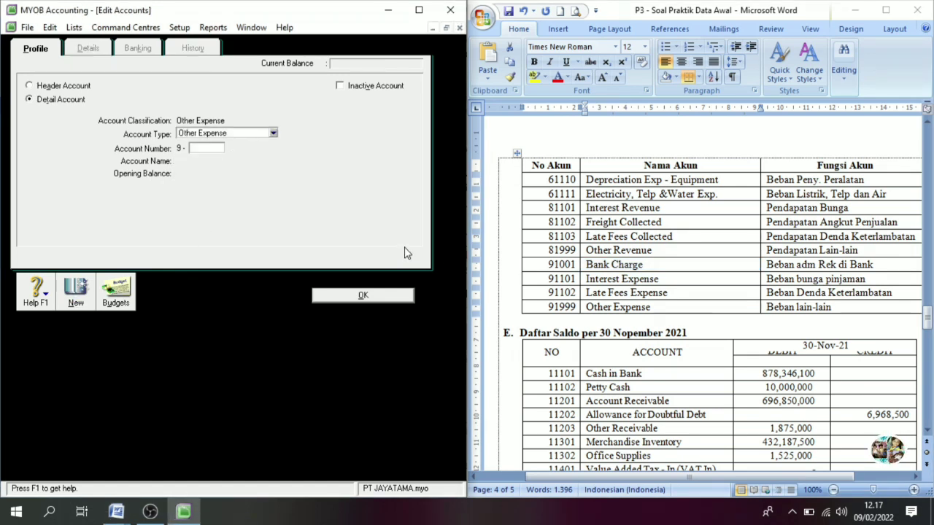
text(1101)
key(Tab)
triple_click(621, 285)
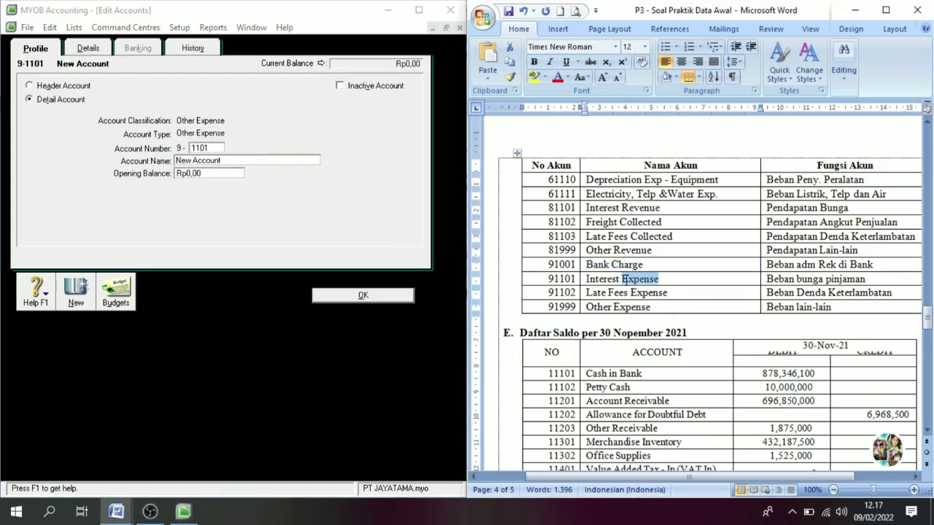
click(246, 162)
key(ctrl+v)
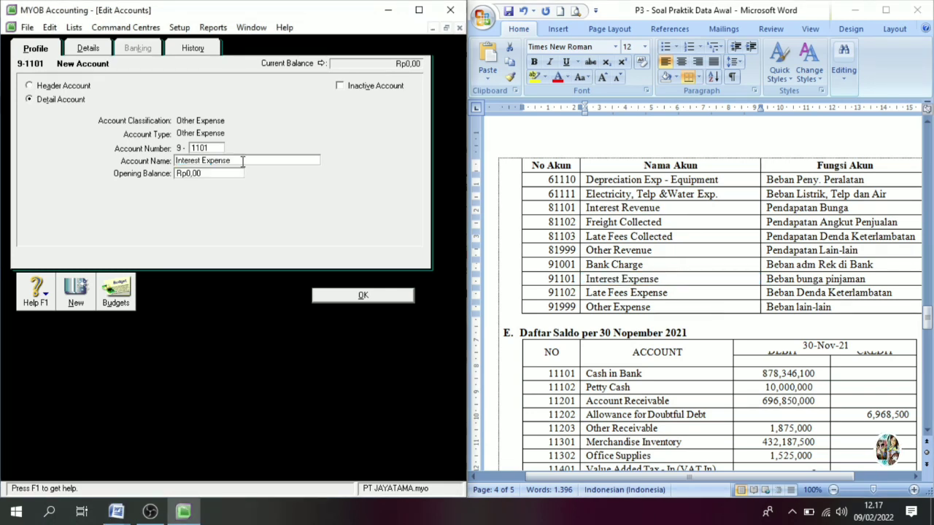
Add Other Expense account 9-1102 with the name Late Fees Expense copied from the Word table.
click(89, 291)
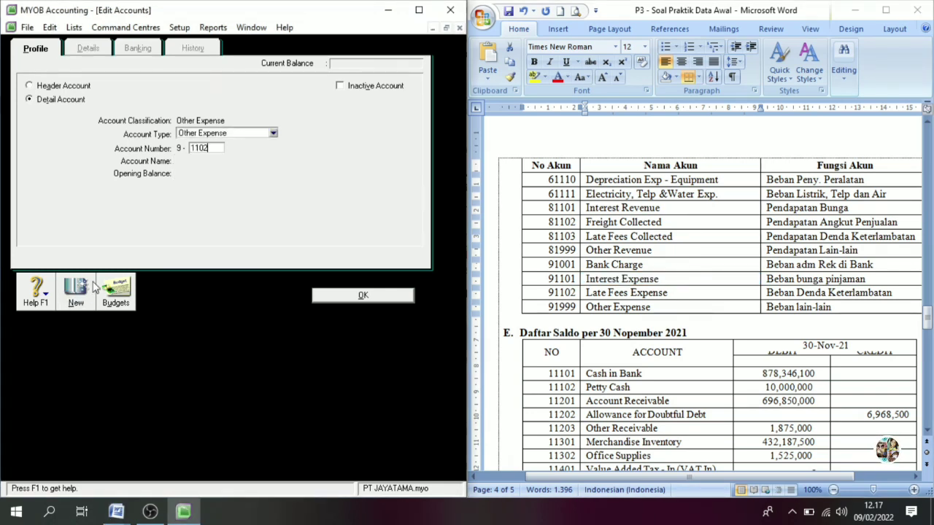
text(1102)
key(Tab)
triple_click(620, 299)
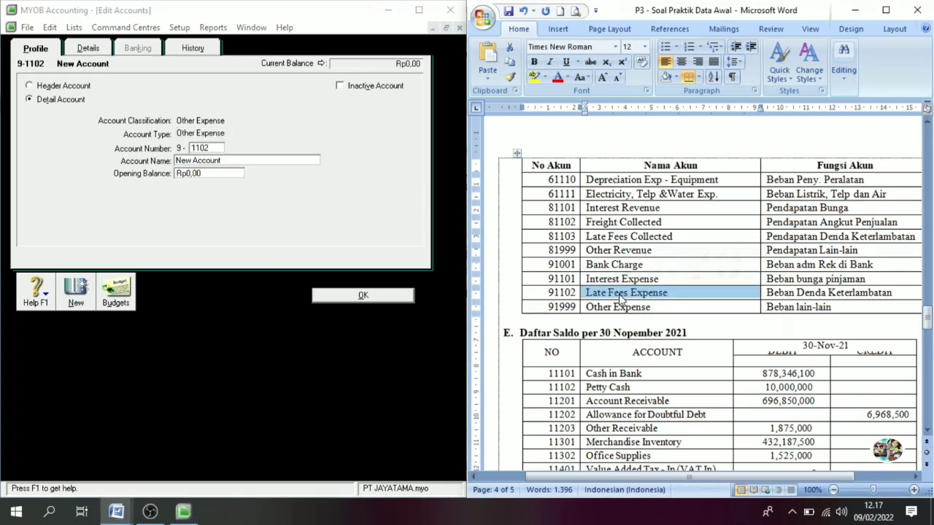
click(259, 202)
key(ctrl+v)
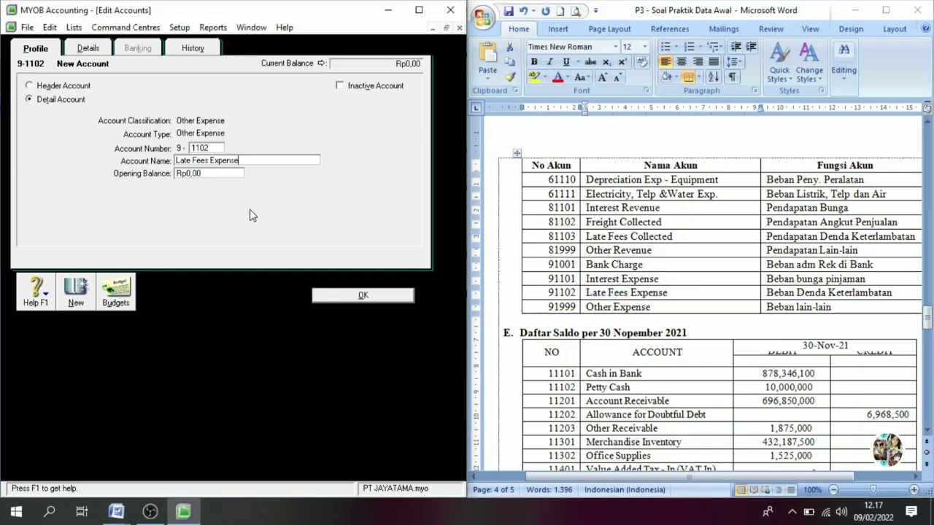
Add Other Expense account 9-1999 named Other Expense and return to the accounts list.
click(72, 294)
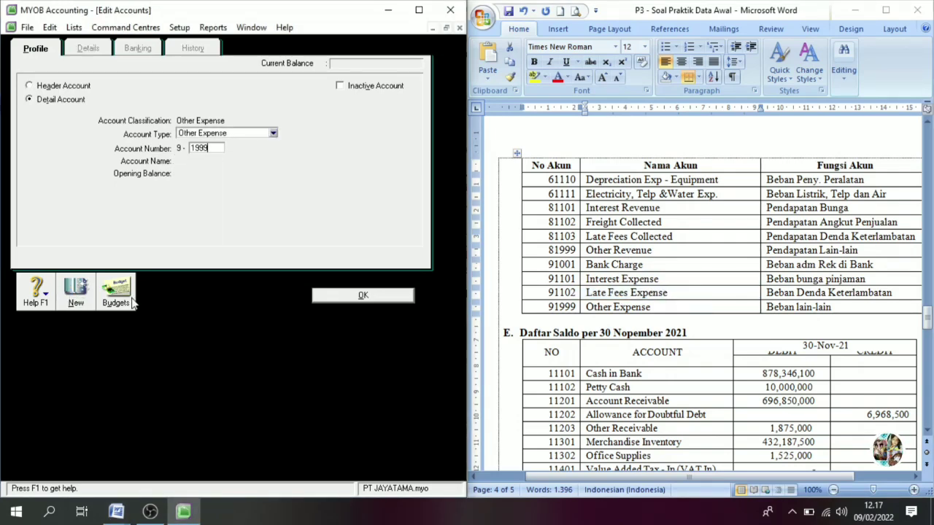
key(Tab)
triple_click(633, 311)
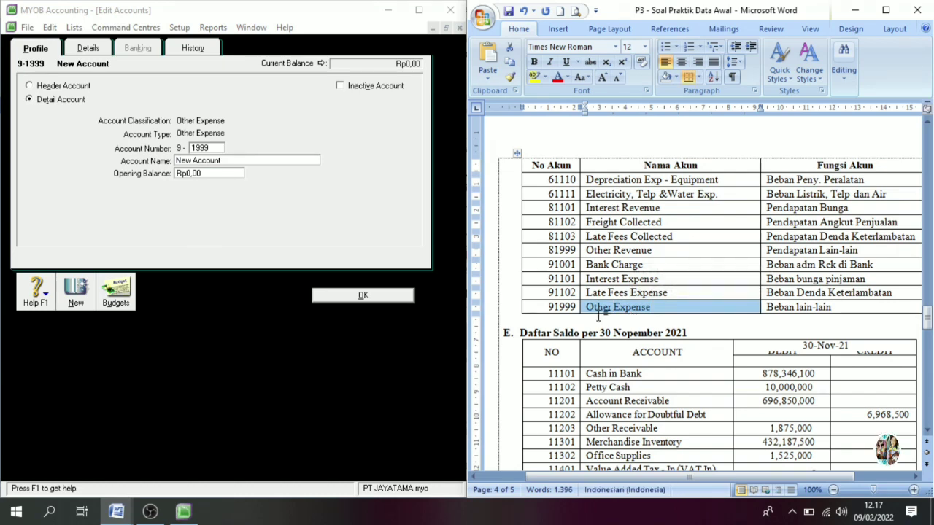
click(262, 175)
key(ctrl+v)
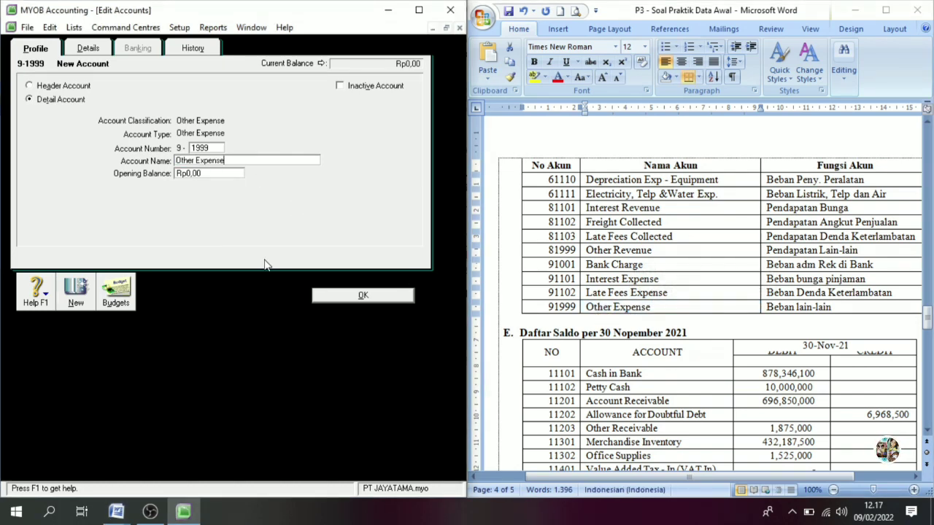
click(359, 296)
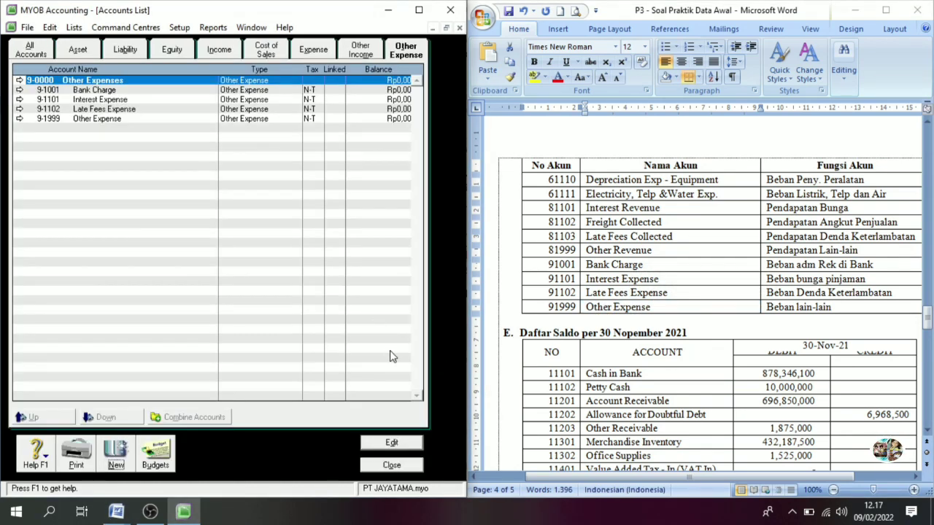
Review the accounts in each category from Asset through Other Expense and close the accounts list.
click(928, 318)
click(77, 49)
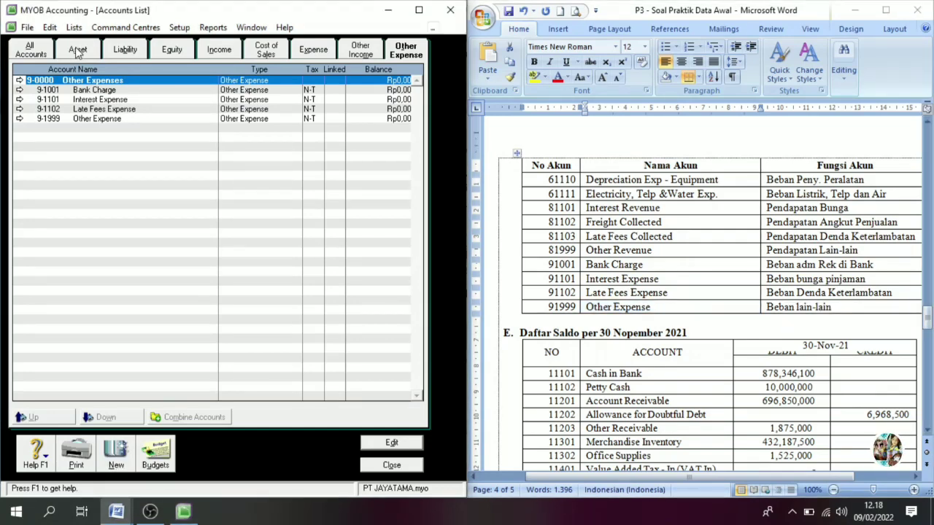
click(125, 49)
click(172, 49)
click(219, 49)
click(266, 49)
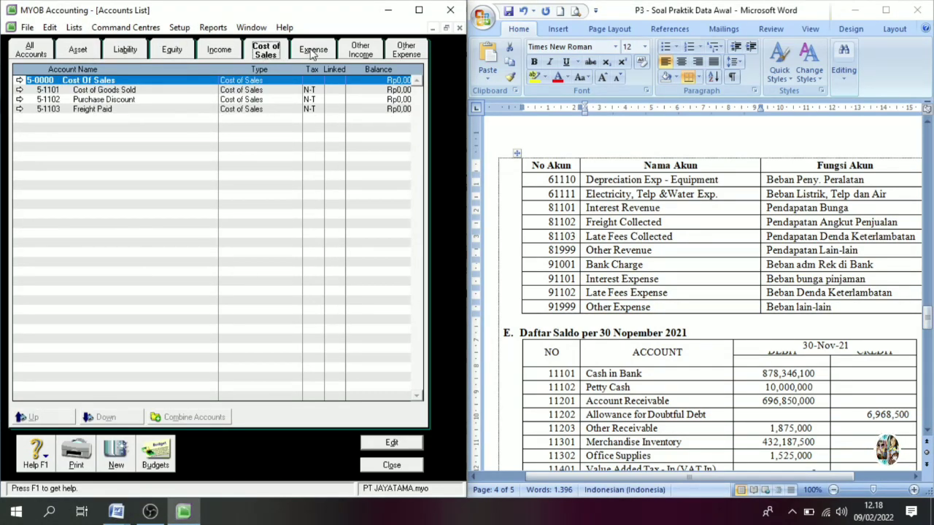
click(313, 49)
click(360, 49)
click(406, 49)
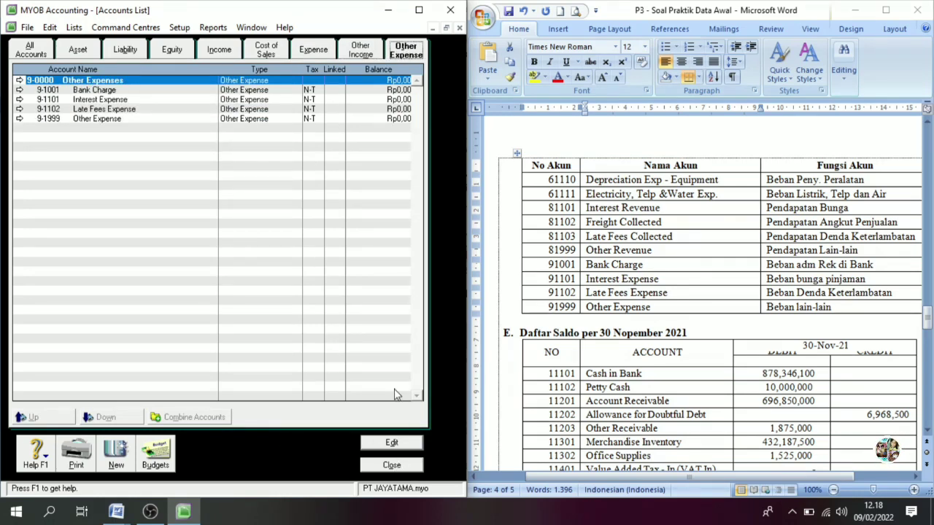
click(78, 49)
click(370, 466)
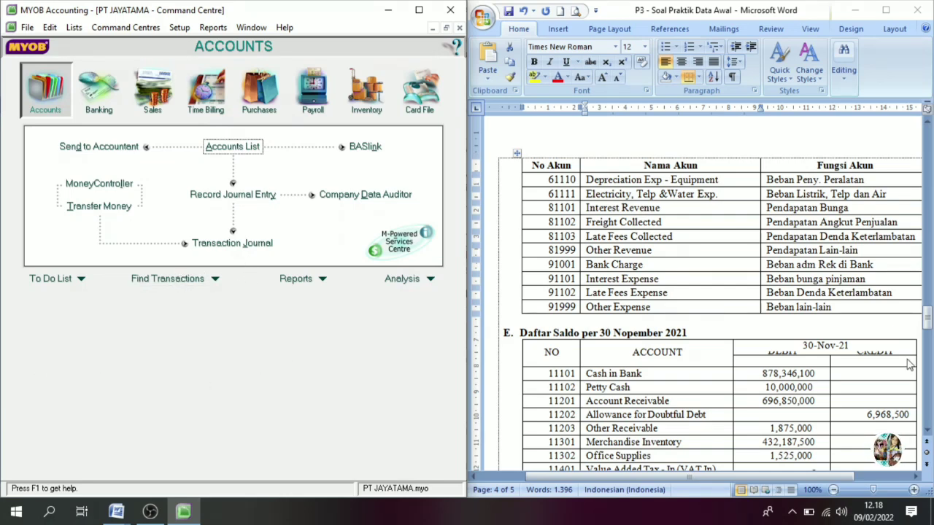
Examine the Daftar Saldo per 30 Nopember 2021 table in Word, selecting the debit and credit amounts from Cash in Bank to Accum. Dep. - Vehicle.
click(928, 433)
scroll(928, 434, down, 4)
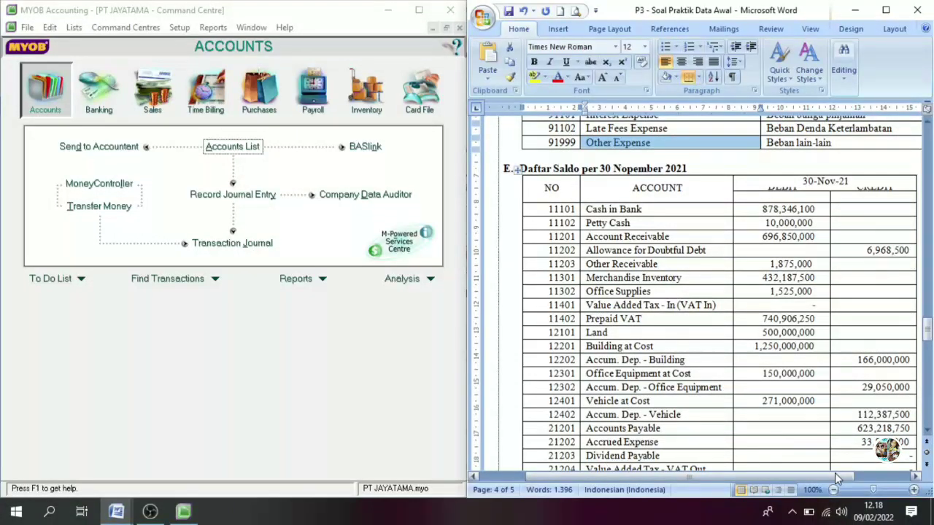
drag(835, 473, 842, 474)
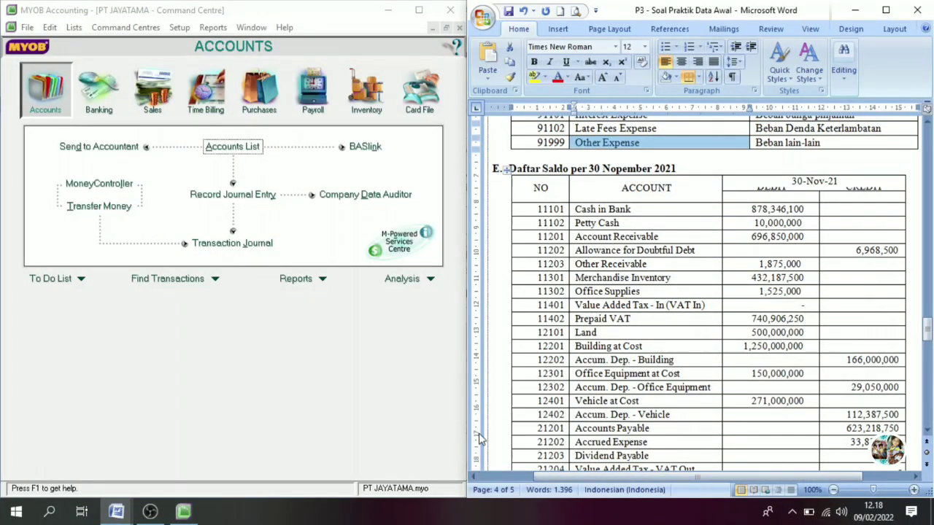
click(330, 391)
click(867, 209)
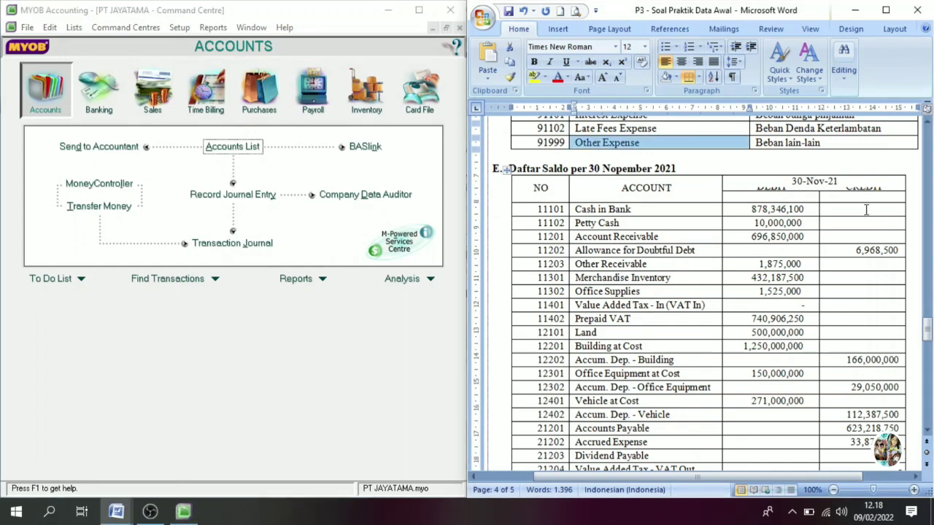
drag(789, 208, 854, 413)
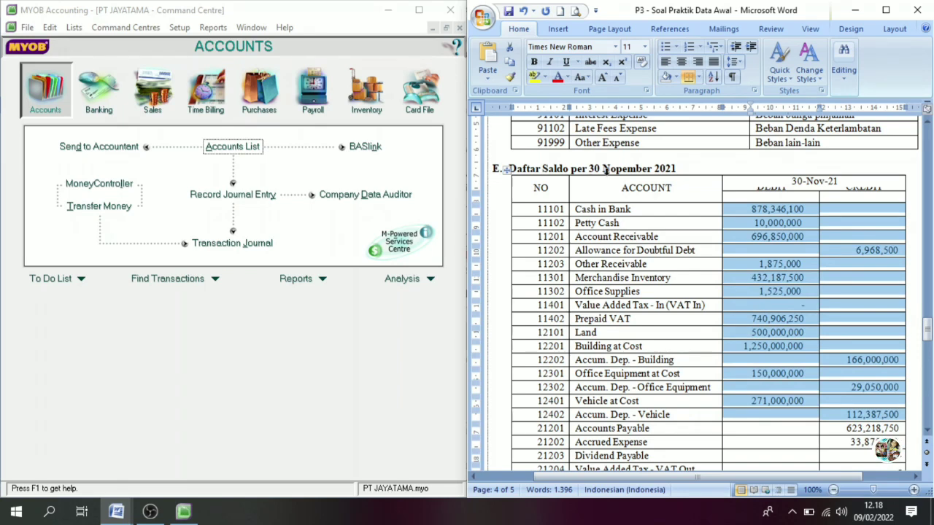
Open the Account Opening Balances window in MYOB Accounting.
click(179, 28)
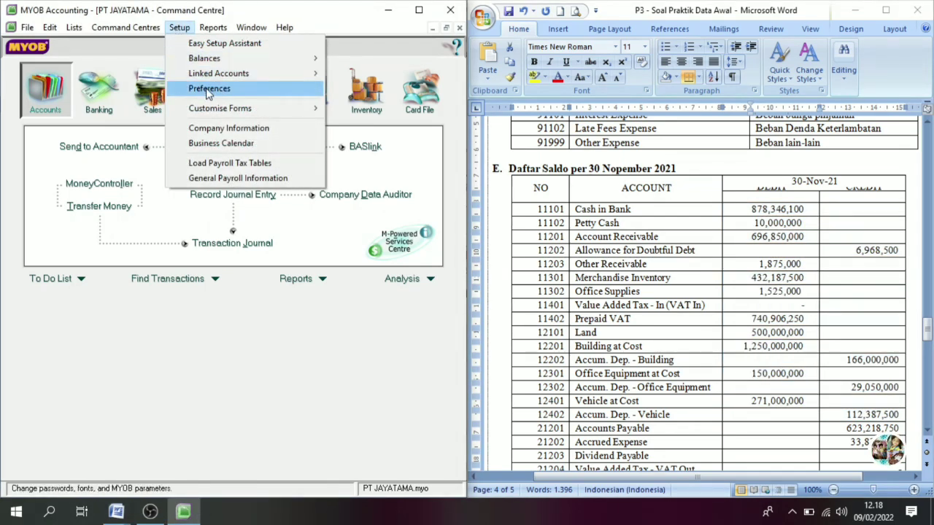
mouse_move(219, 60)
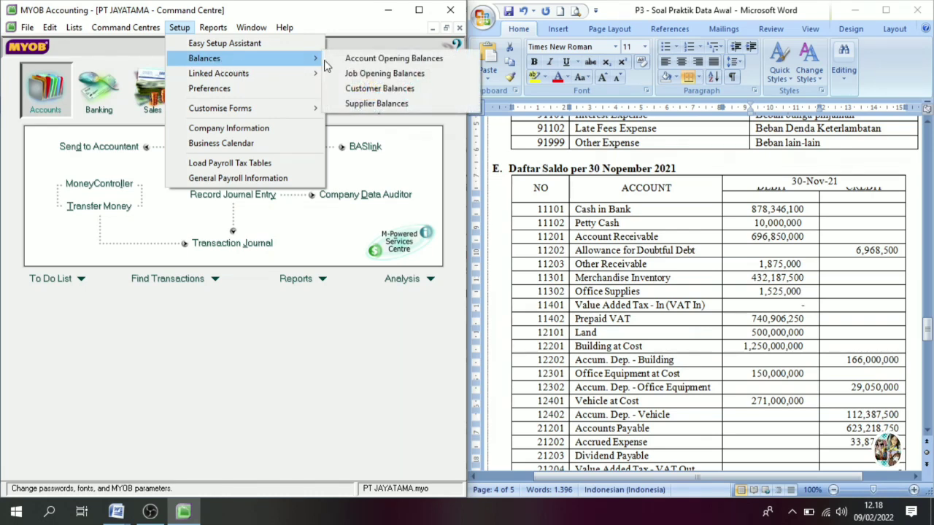
click(377, 60)
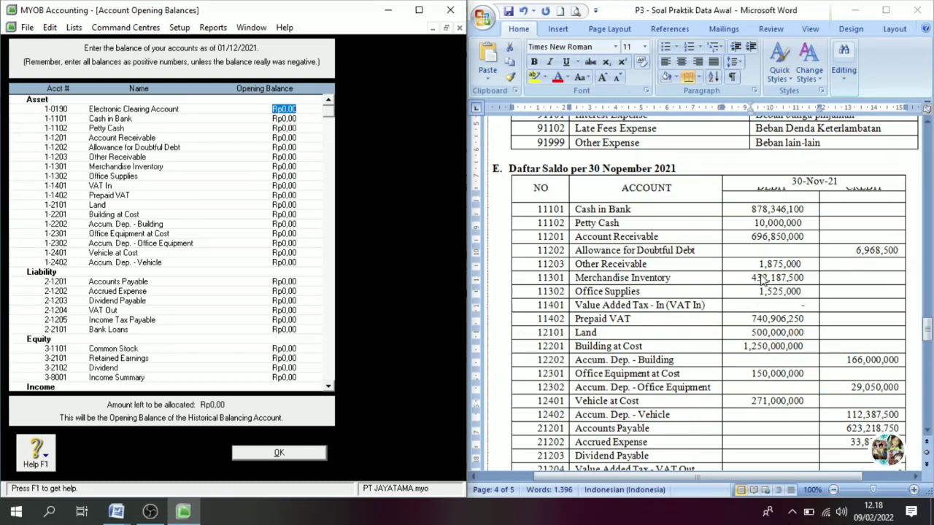
In Word, colour the balance table rows from Cash in Bank to Accum. Dep. - Vehicle with red text.
click(539, 260)
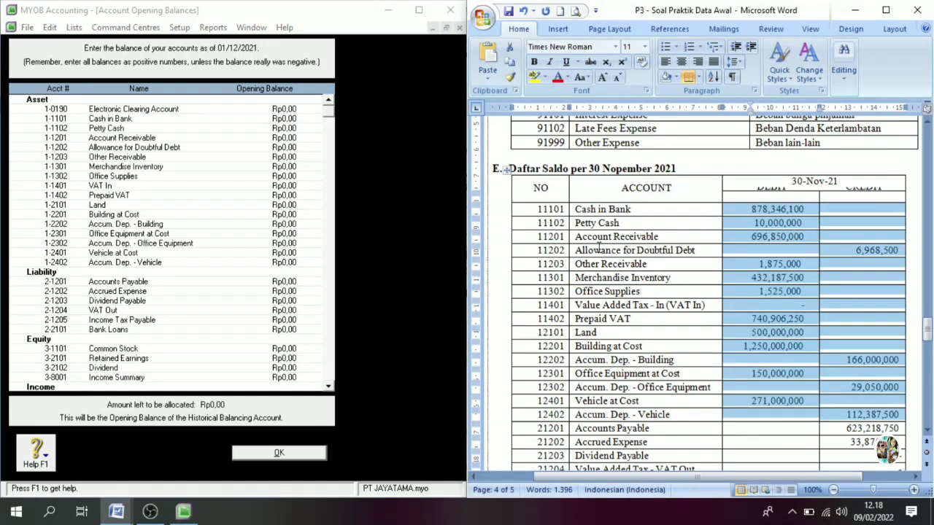
click(558, 213)
drag(550, 208, 879, 418)
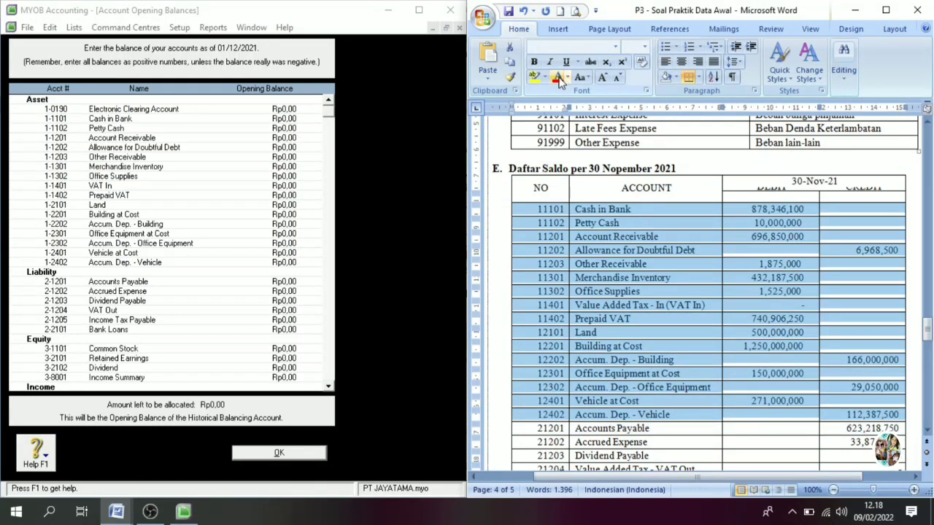
click(558, 77)
click(635, 278)
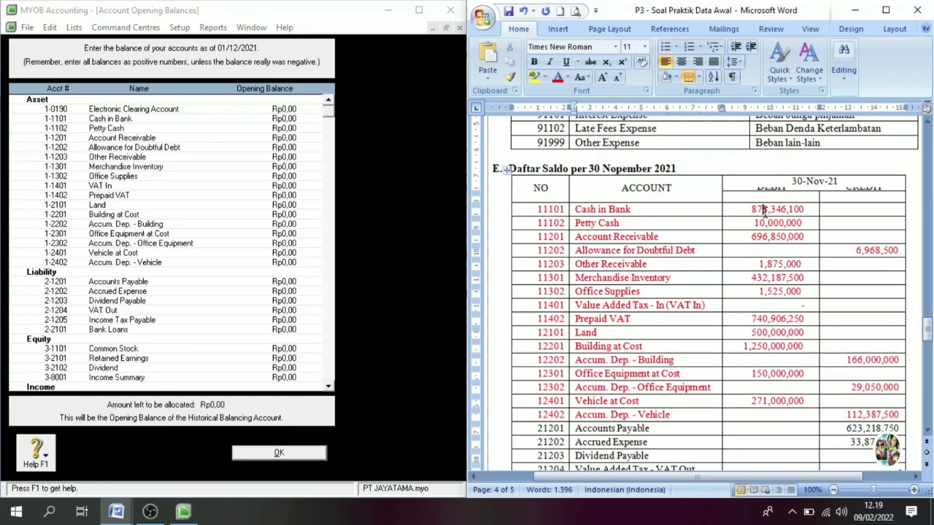
Examine the debit and credit amounts of the red asset rows in the 30-Nov-21 balance table.
drag(763, 209, 775, 409)
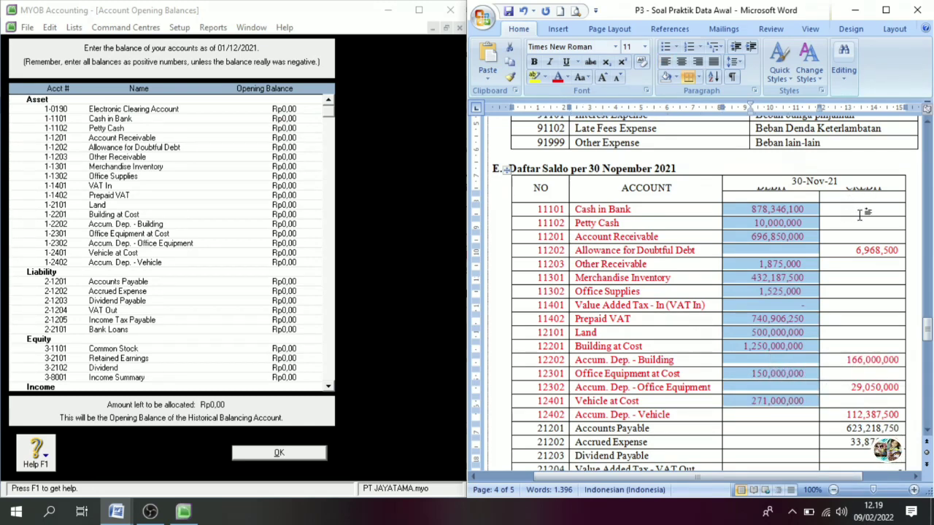
drag(861, 212, 885, 415)
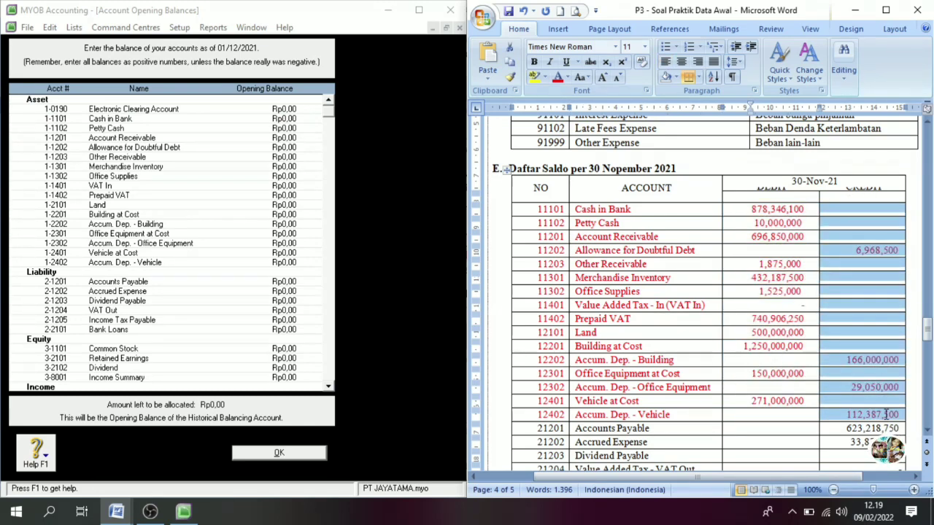
click(861, 311)
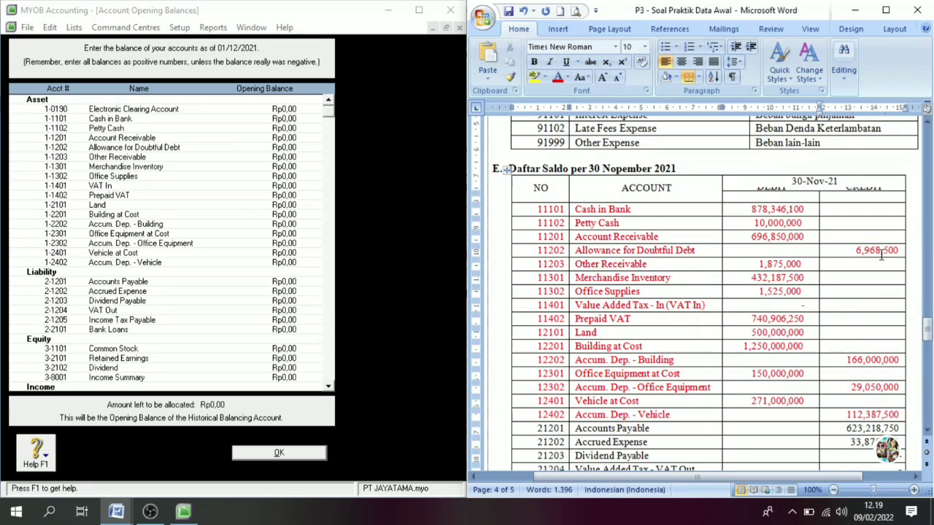
drag(867, 250, 869, 414)
click(774, 251)
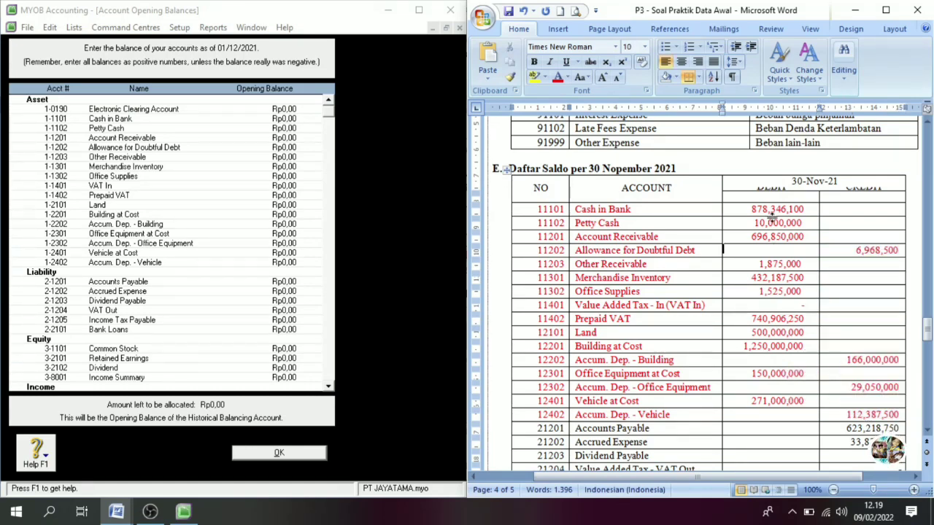
drag(772, 211, 768, 401)
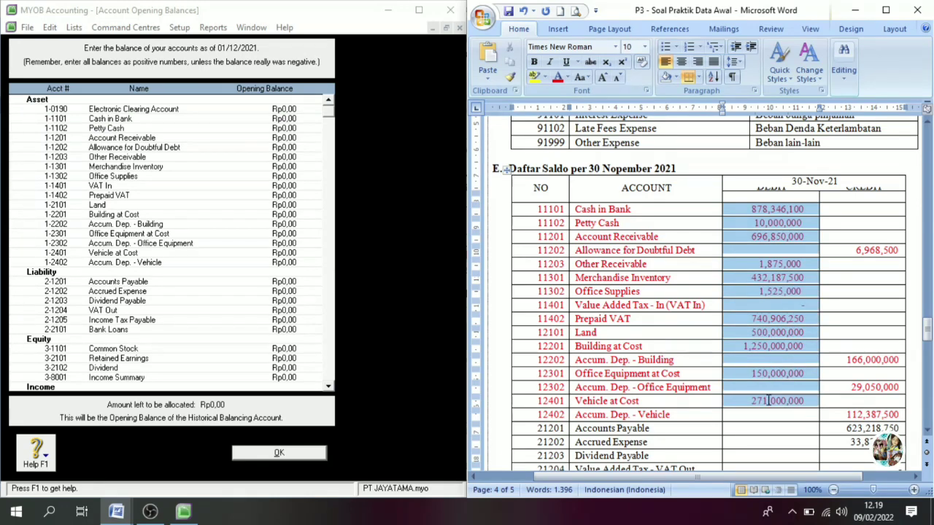
click(759, 293)
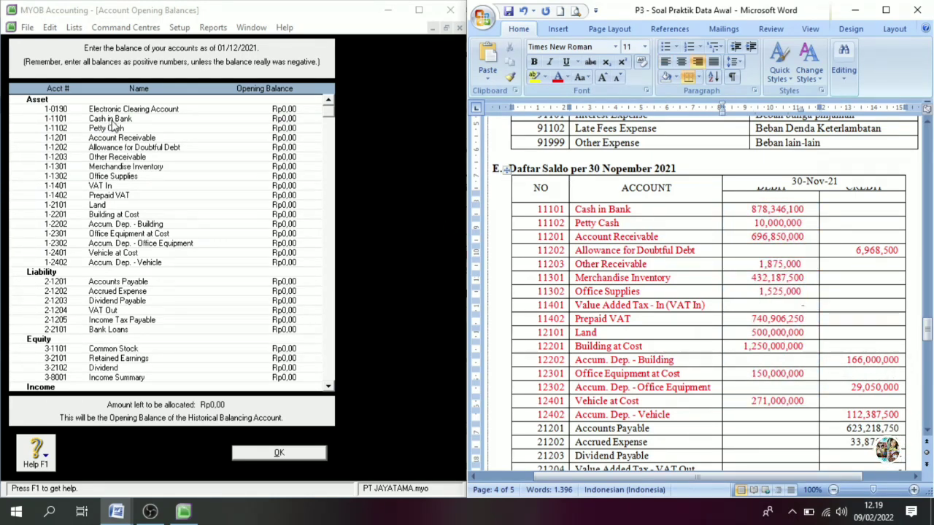
In MYOB's Account Opening Balances, enter 878346100 for Cash in Bank and 10000000 for Petty Cash.
click(284, 119)
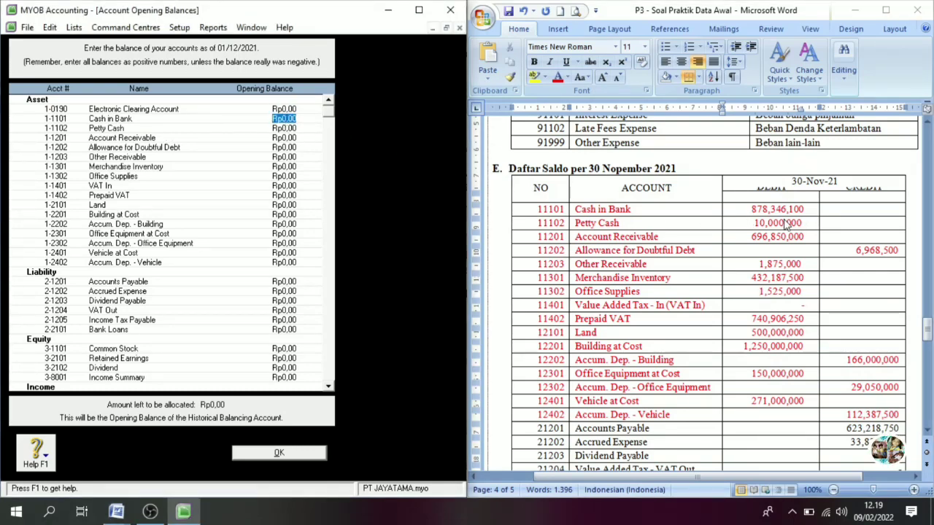
text(878)
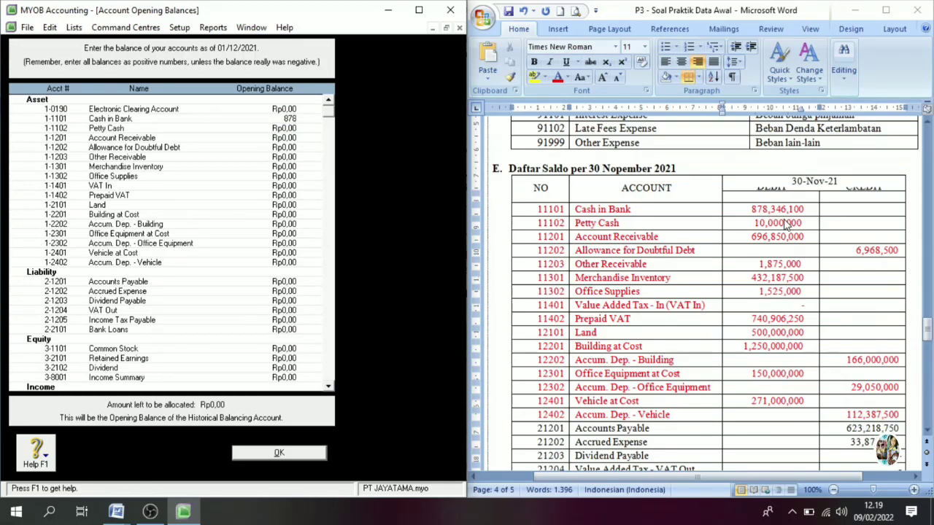
text(34)
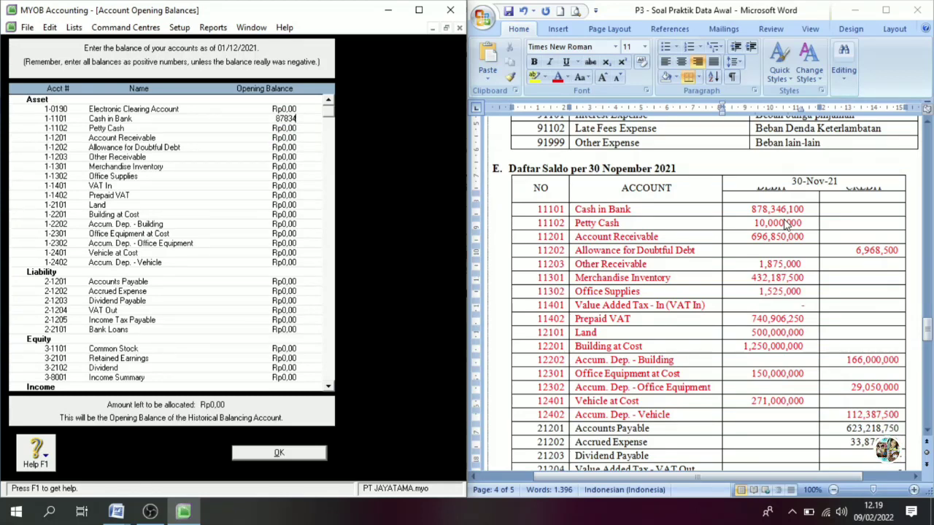
text(6100)
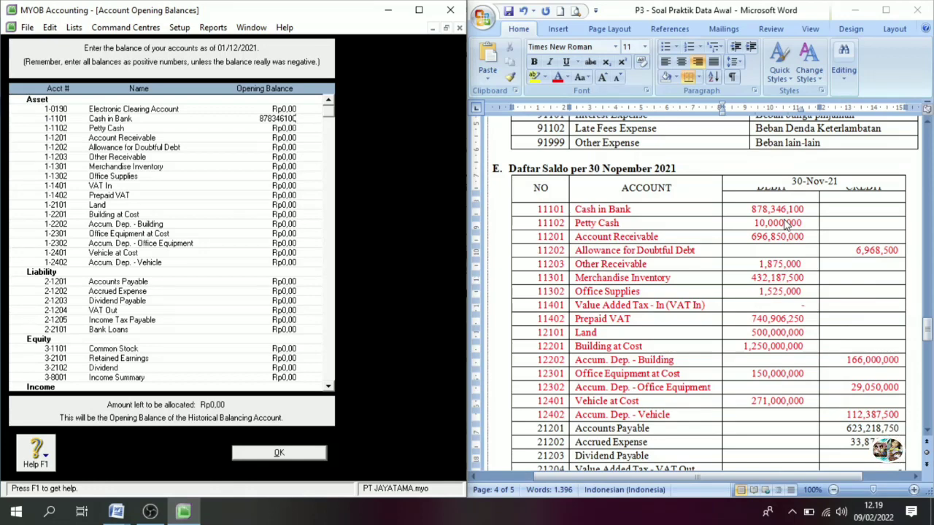
key(Tab)
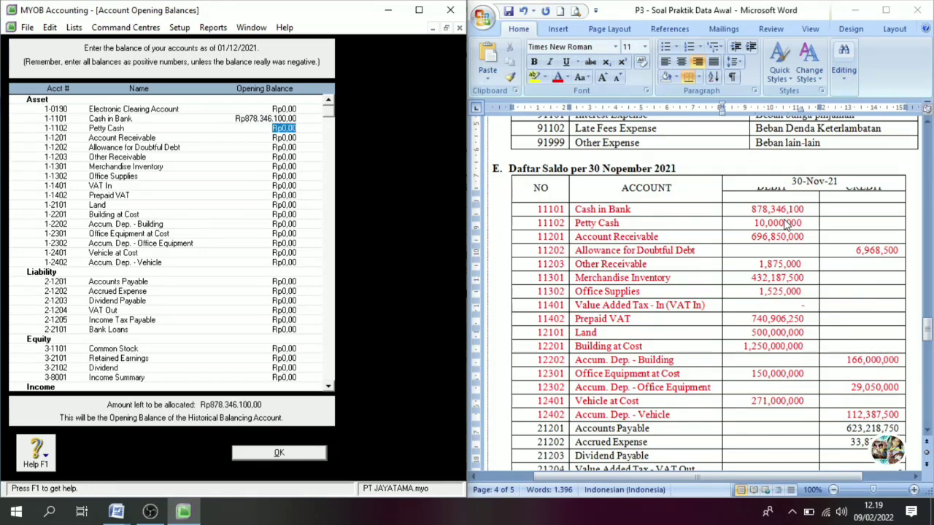
text(10000000)
key(Tab)
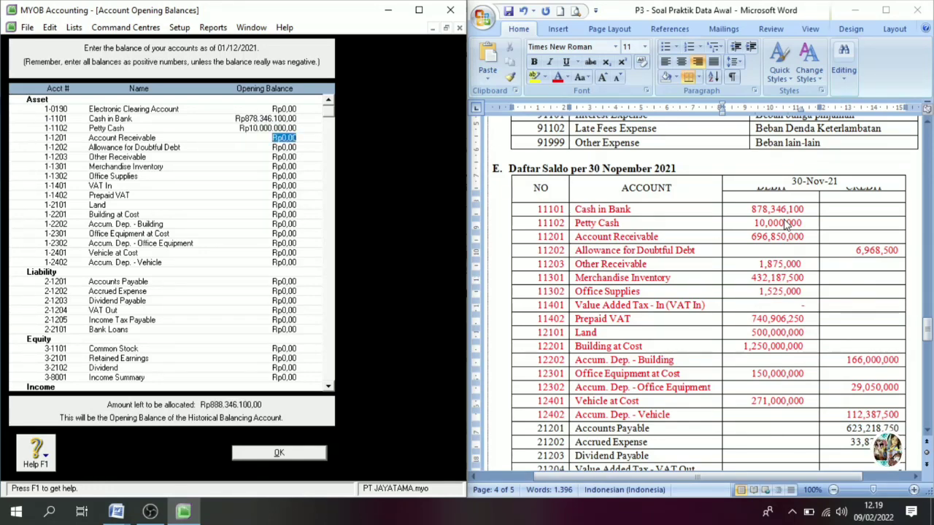
Enter opening balances of 696850000 for Account Receivable and -6968500 for Allowance for Doubtful Debt.
text(696)
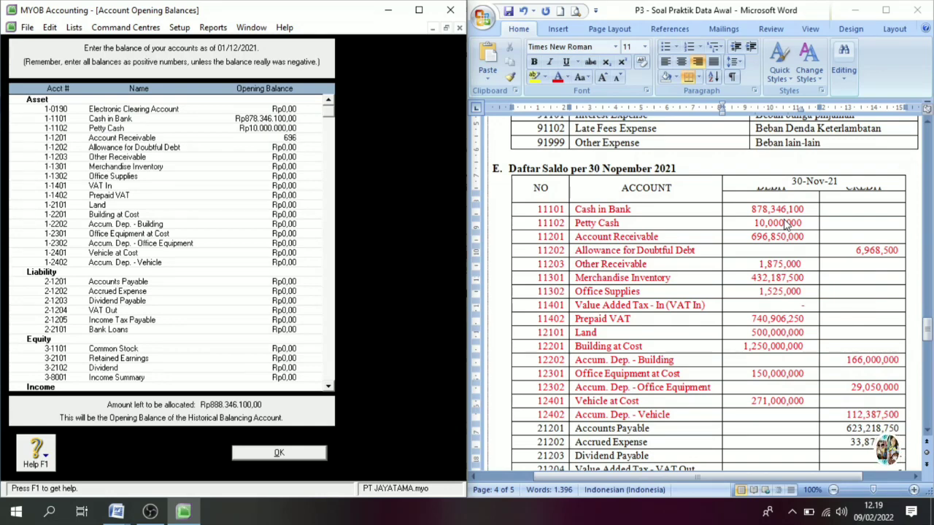
text(850)
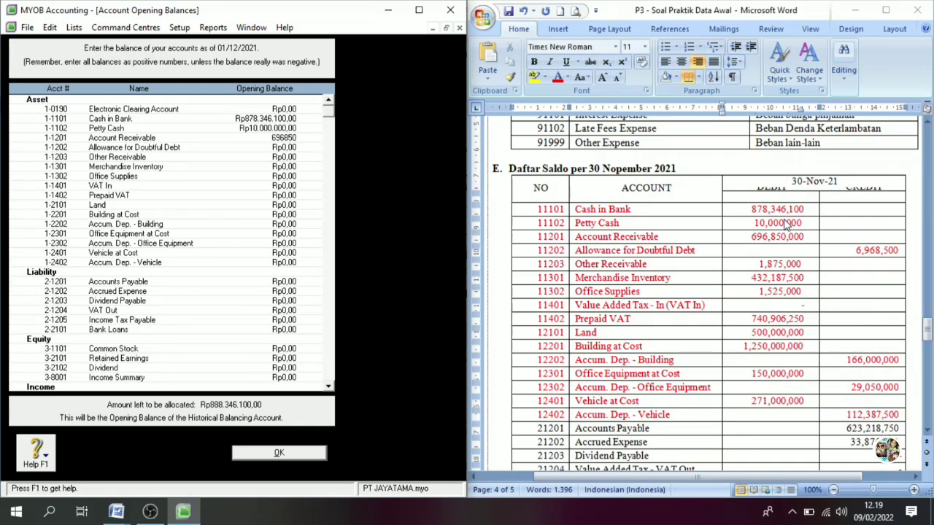
text(000)
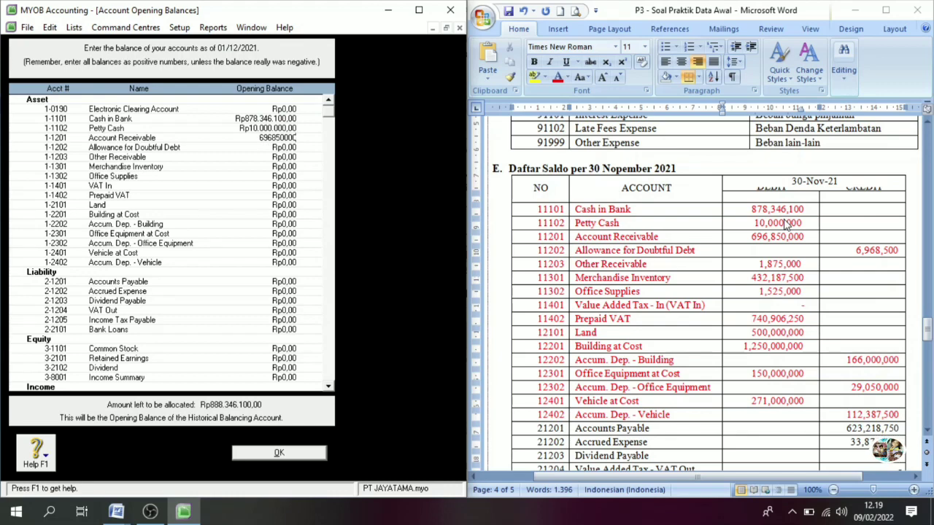
key(Tab)
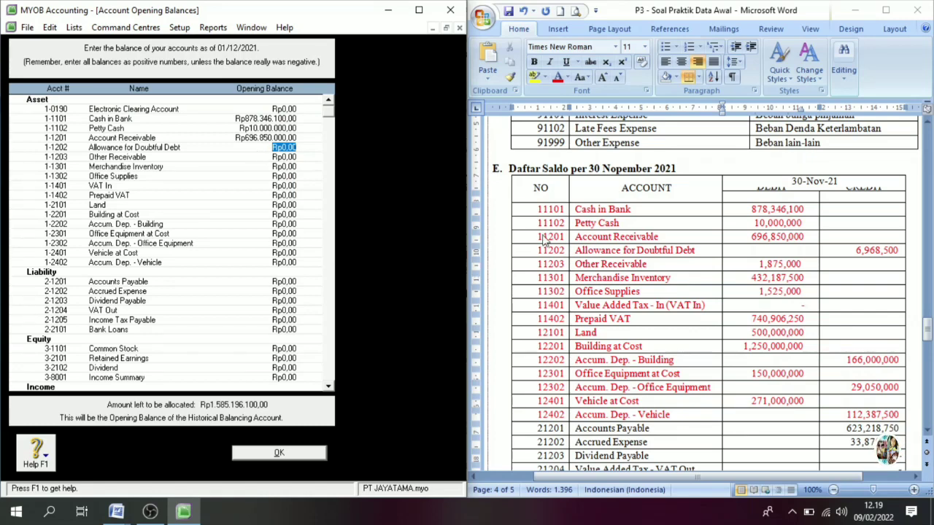
key(BackSpace)
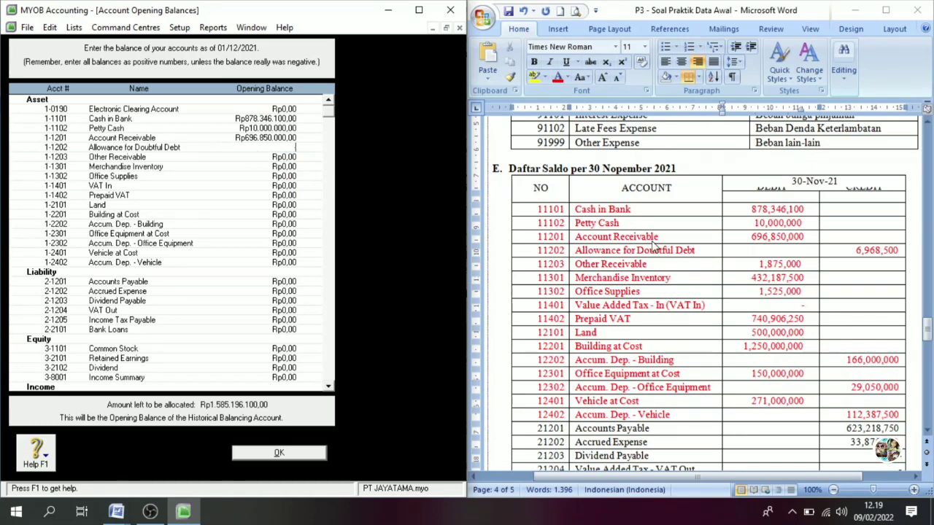
text(-6)
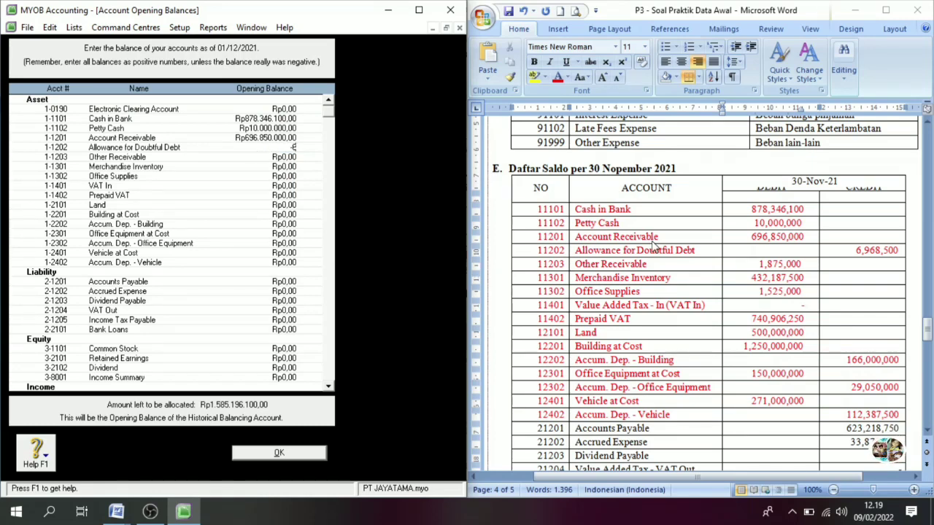
text(968)
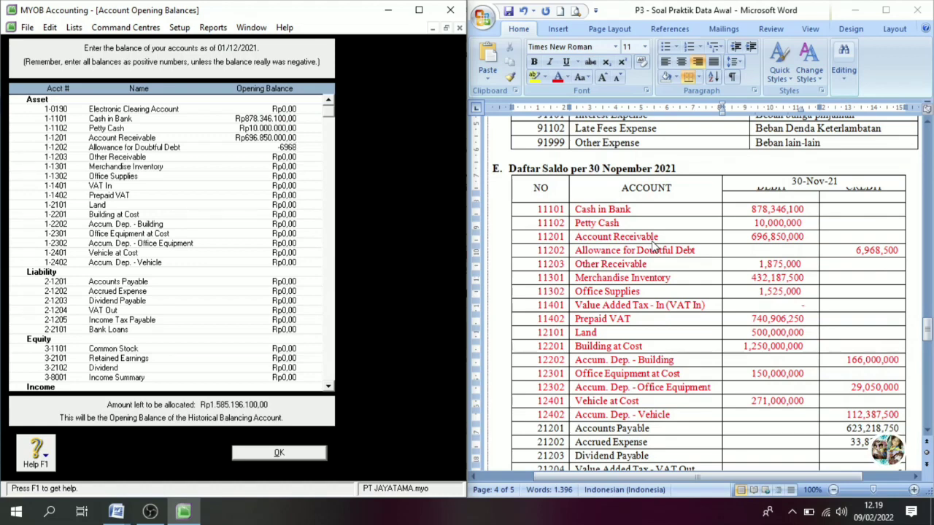
text(500)
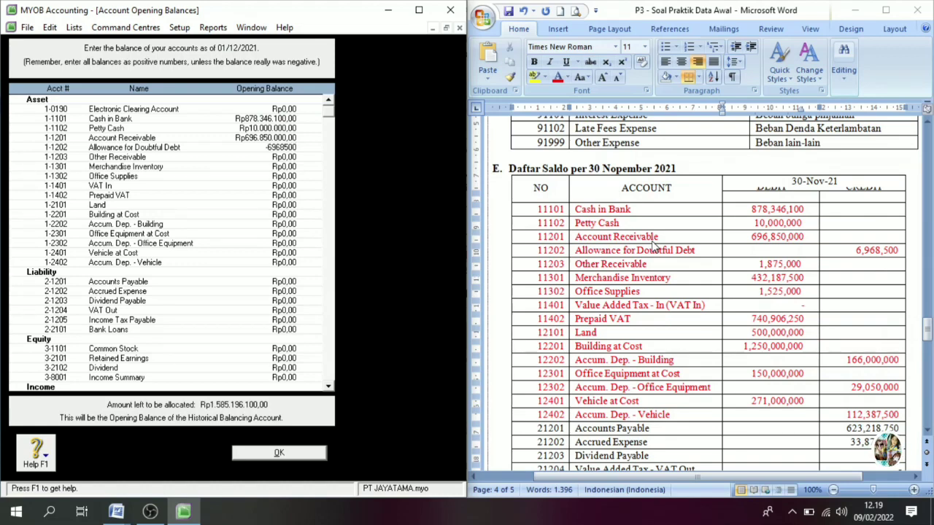
key(Tab)
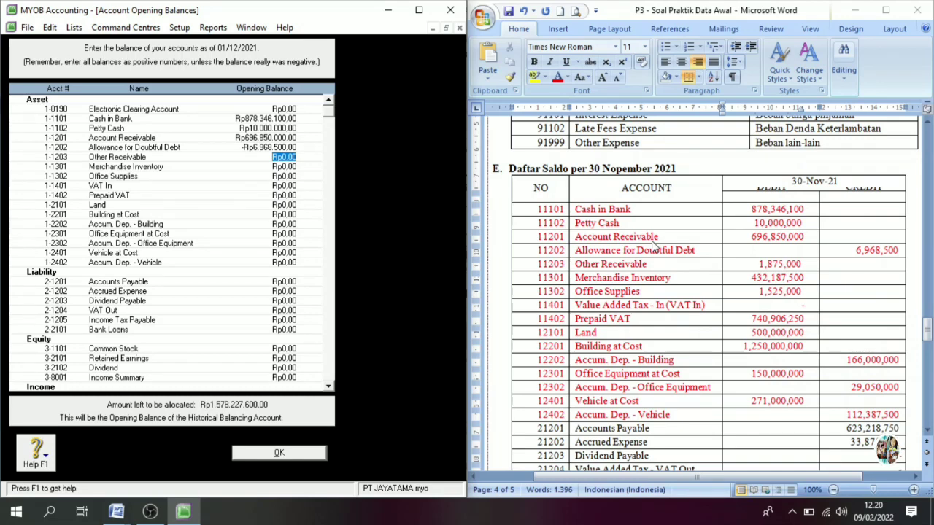
Set the Other Receivable opening balance to 1875000.
text(1876)
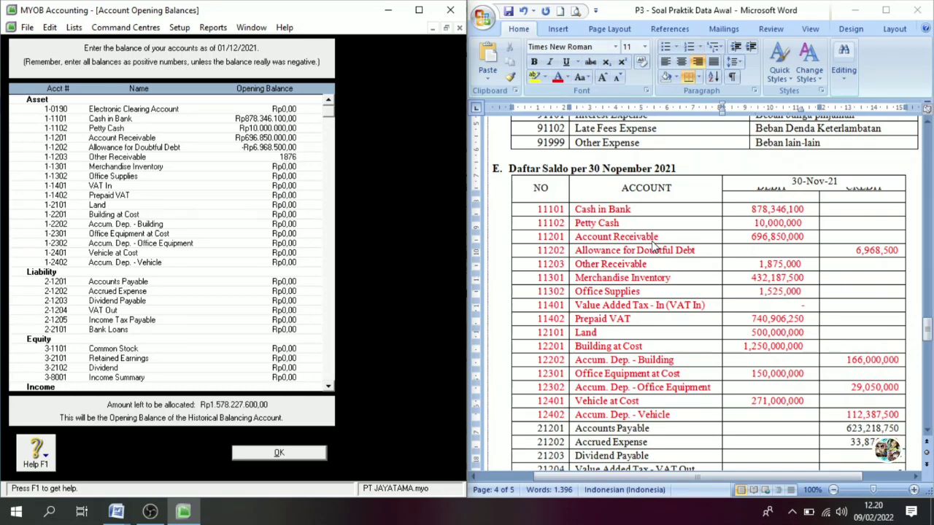
text(0)
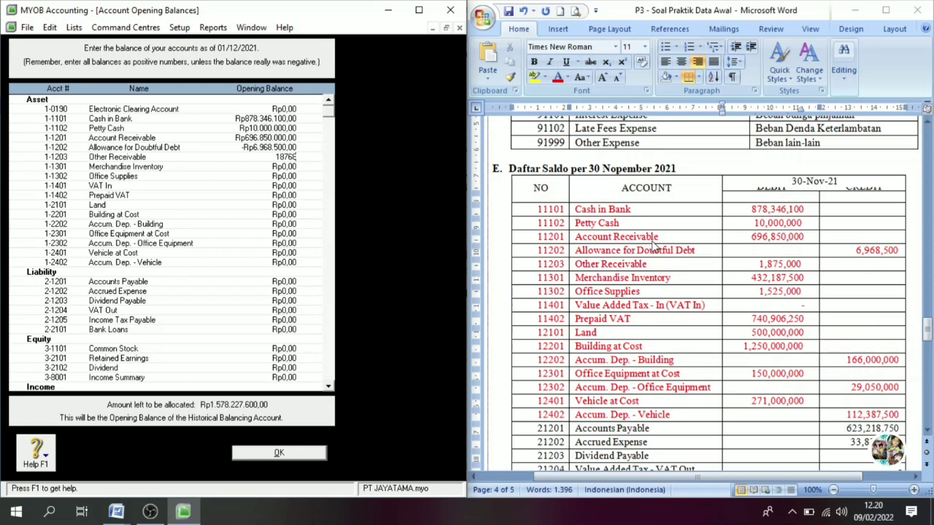
text(000)
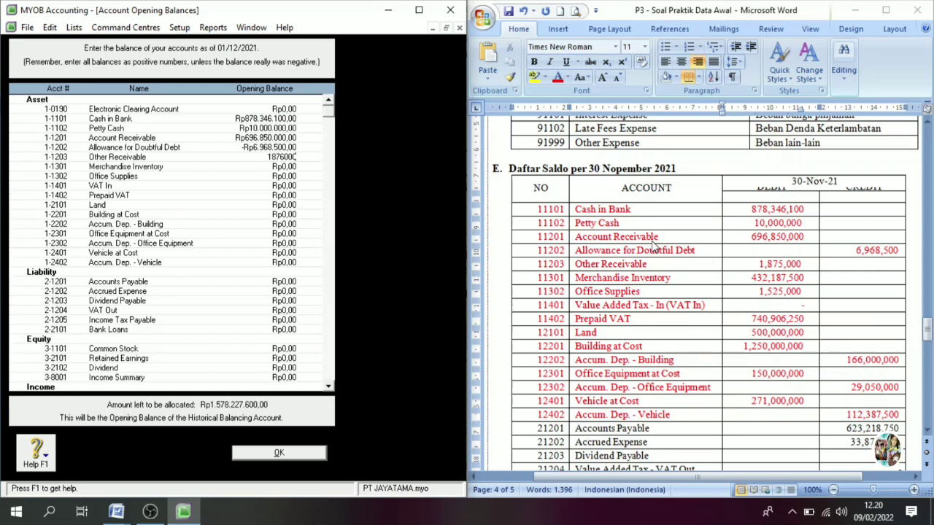
key(BackSpace)
key(BackSpace)
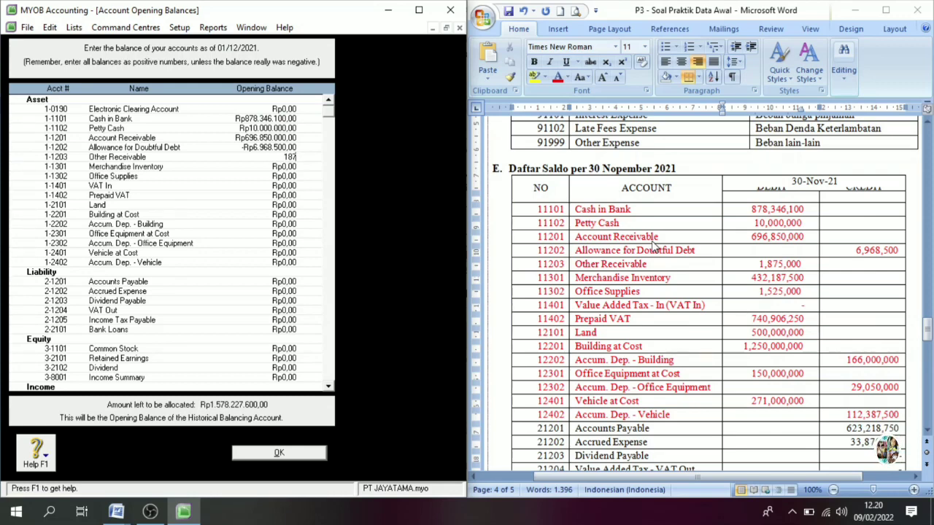
text(5000)
key(Tab)
Enter opening balances of 432187500 for Merchandise Inventory and 1525000 for Office Supplies.
text(43)
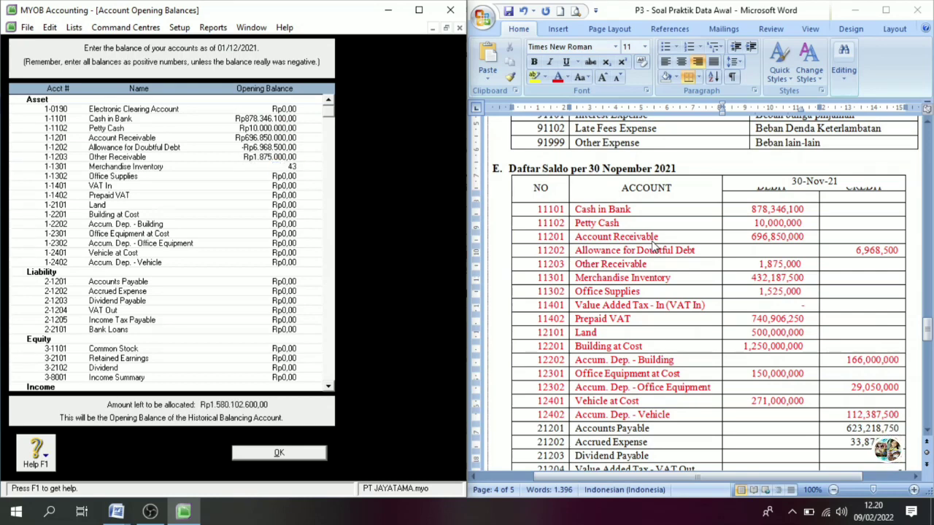
text(218)
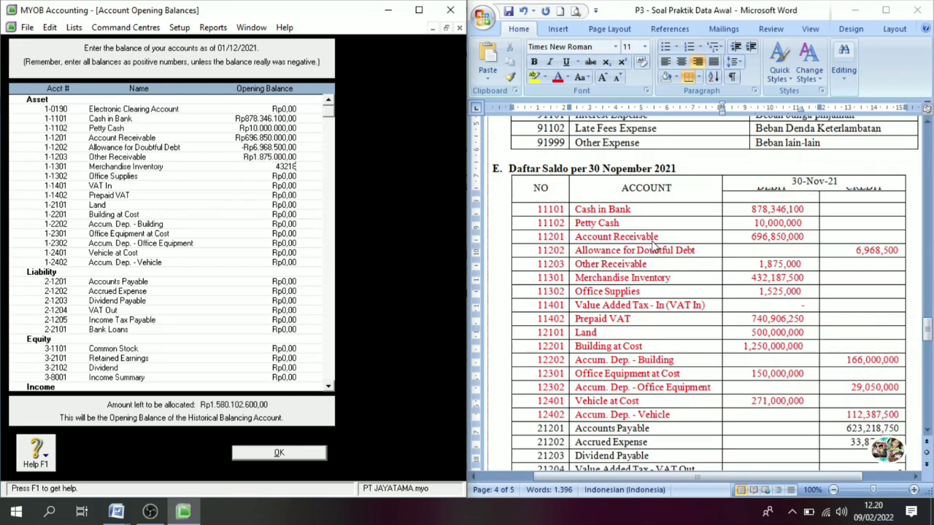
text(7500)
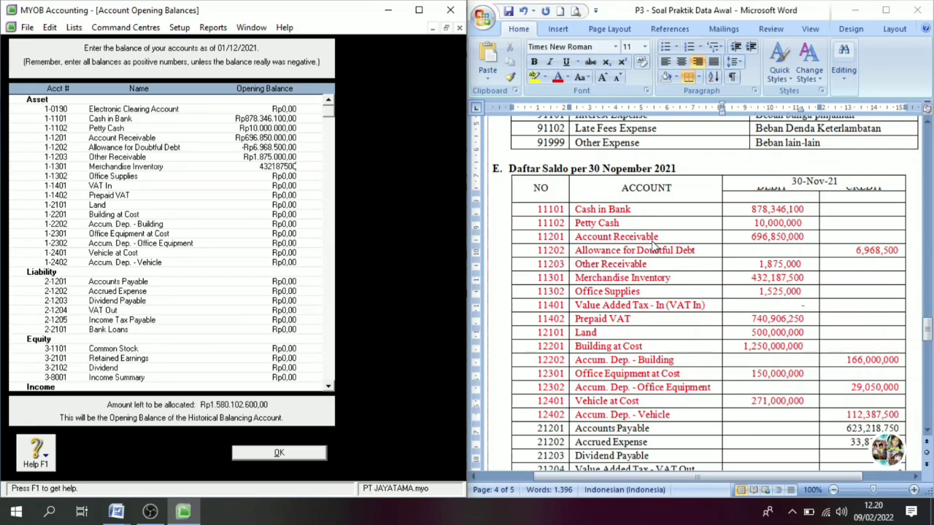
key(Tab)
text(152)
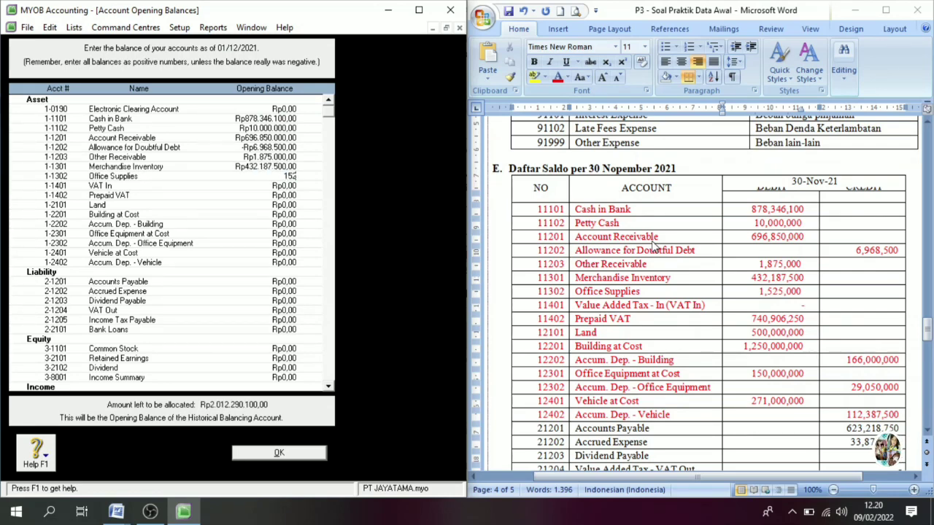
text(5000)
key(Tab)
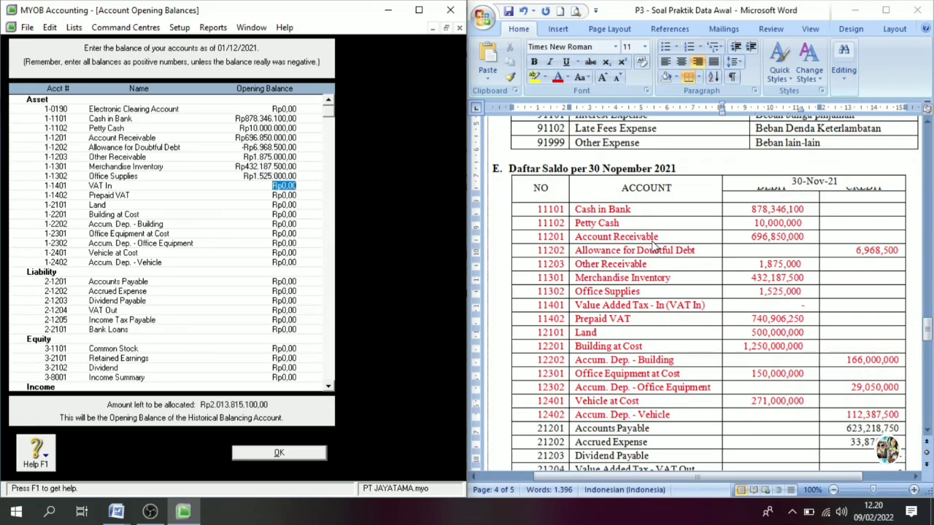
Skip VAT In and enter 740906250 as the Prepaid VAT opening balance.
key(Tab)
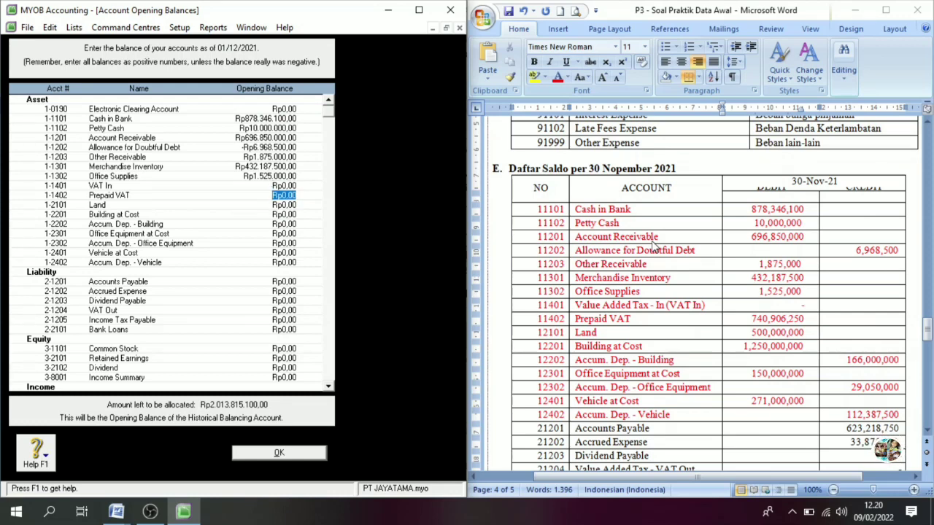
text(74)
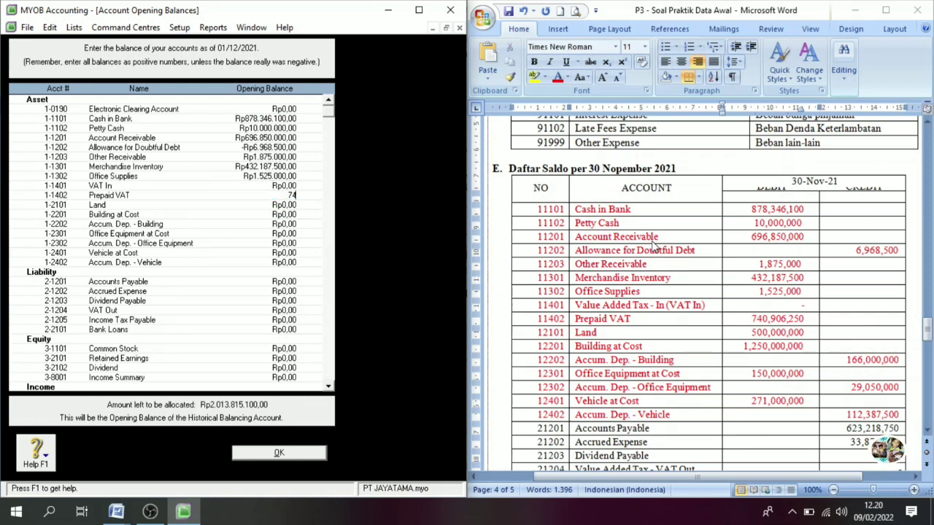
text(0.906.)
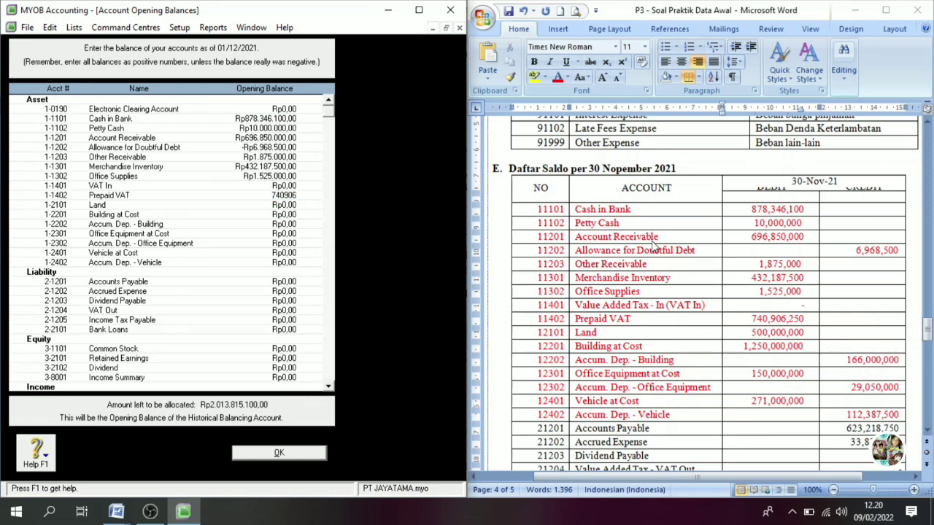
text(250)
key(Tab)
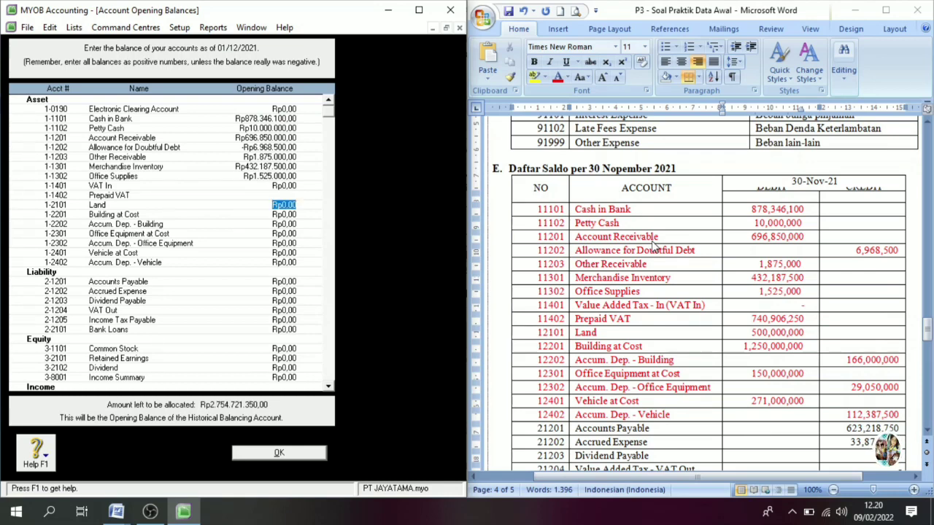
text(500.000.000)
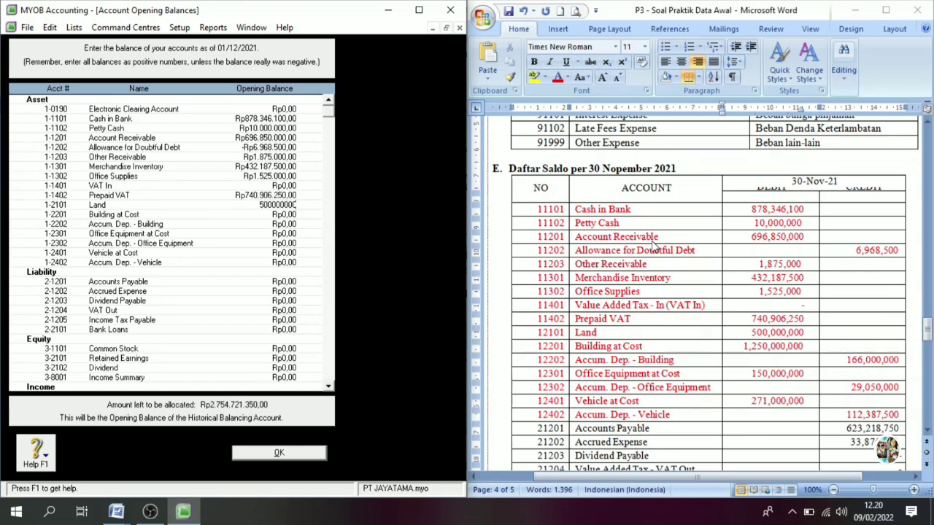
key(Tab)
text(1.250.000.000)
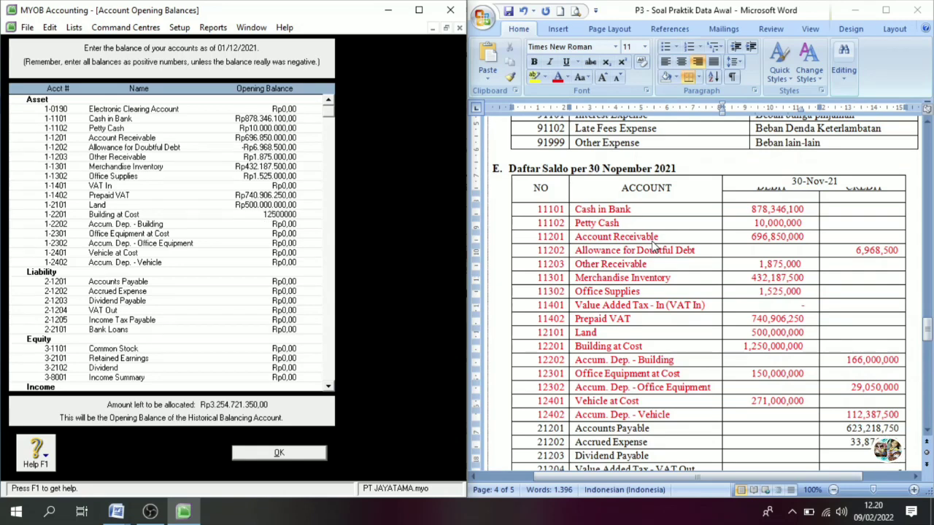
key(Tab)
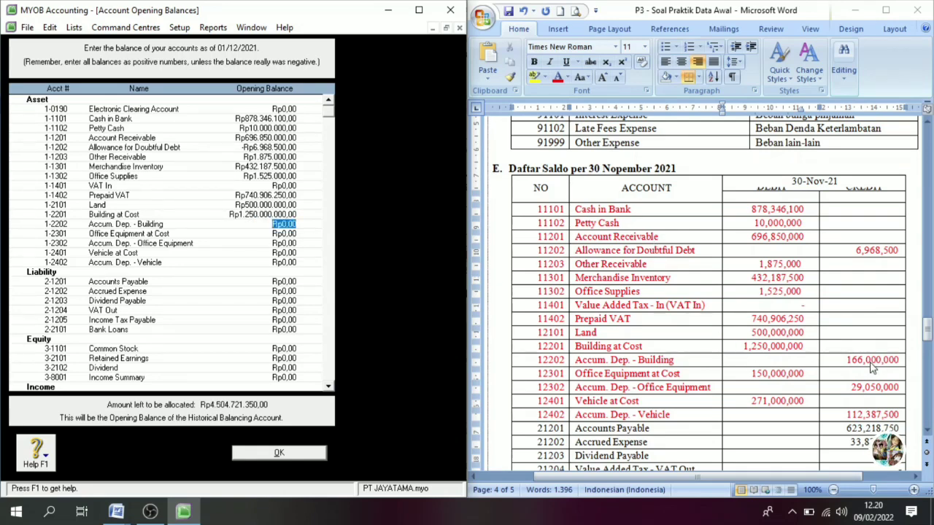
Enter -166000000 as the opening balance of Accum. Dep. - Building.
key(BackSpace)
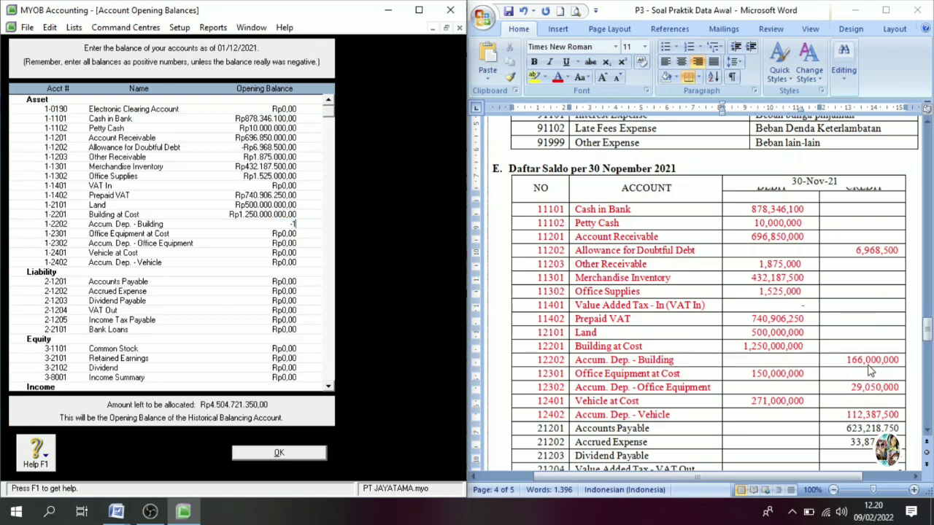
text(-166000000)
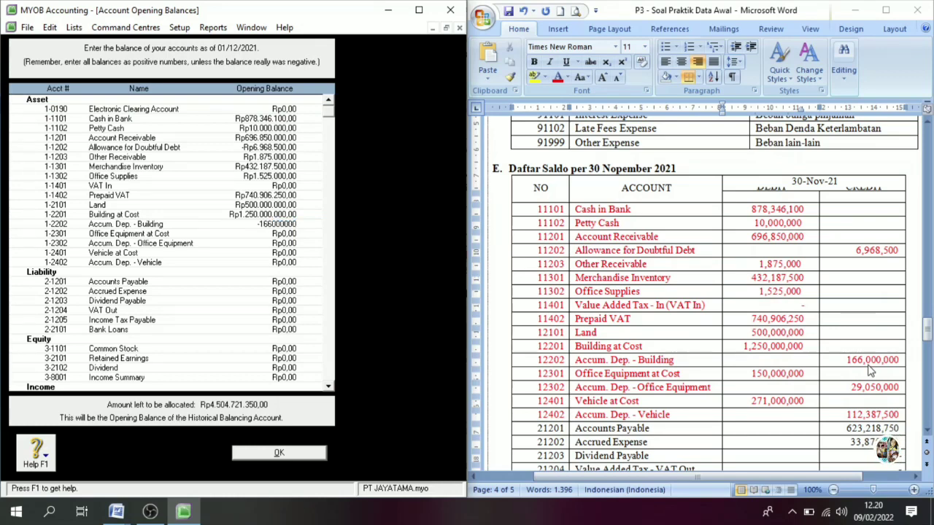
key(Tab)
Enter opening balances of 150000000 for Office Equipment at Cost and -29050000 for Accum. Dep. - Office Equipment.
text(150.000.000)
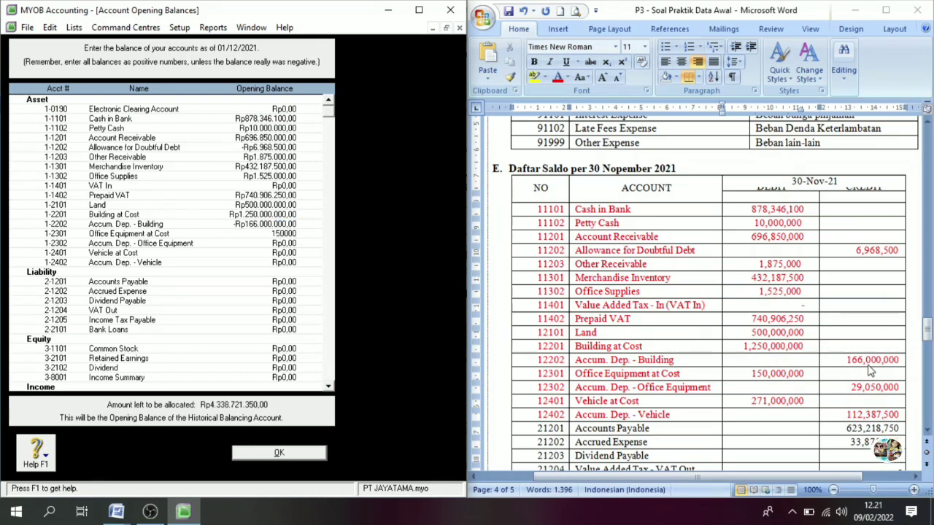
key(Tab)
text(-Rp)
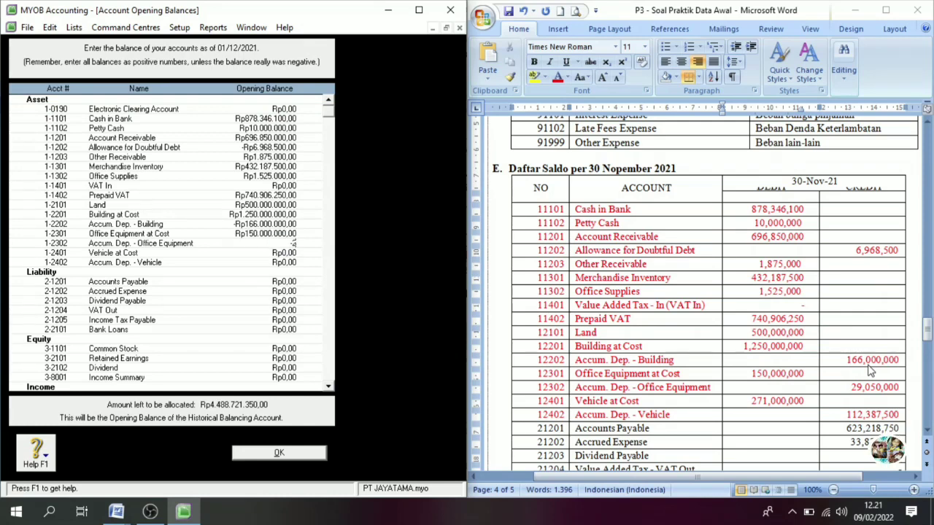
text(29.050.000)
key(Tab)
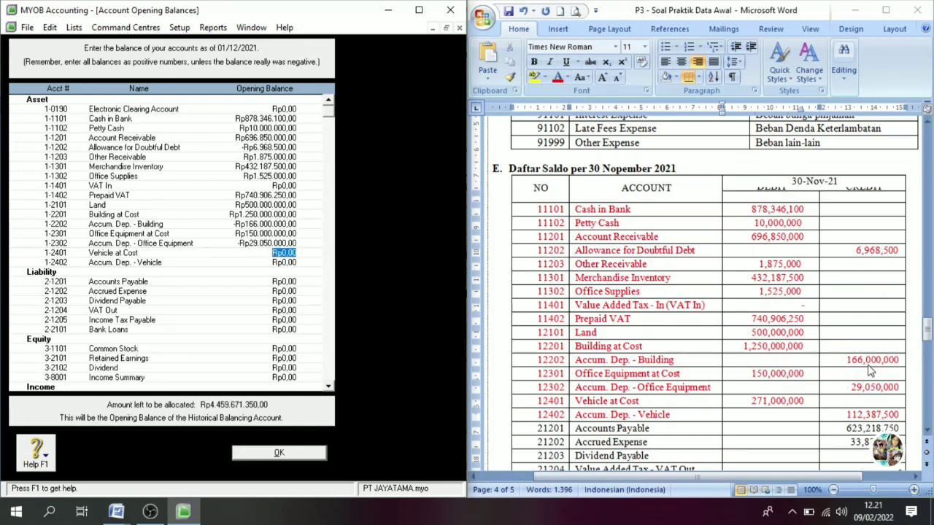
Enter opening balances of 271000000 for Vehicle at Cost and -112387500 for Accum. Dep. - Vehicle.
text(271000000)
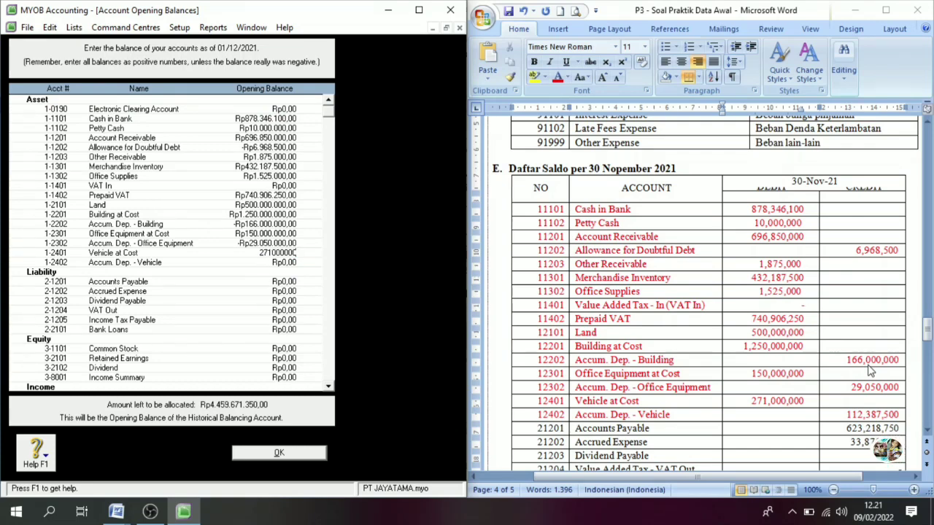
key(Tab)
text(-Rp)
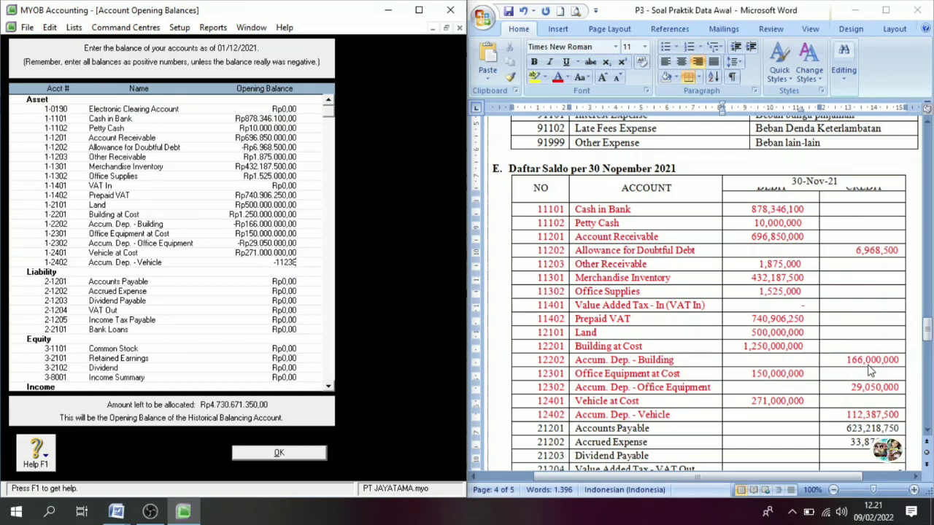
text(112.387.500)
key(Tab)
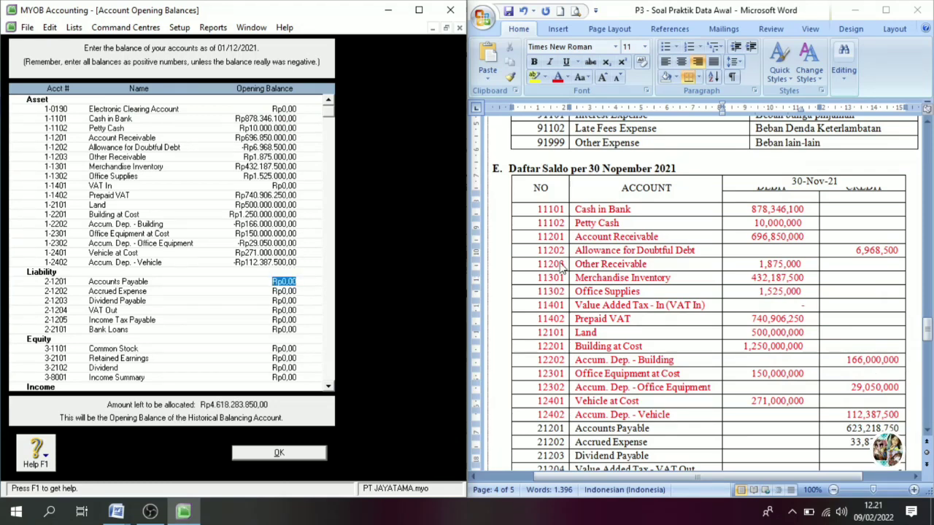
In the Word balance table, set the font colour of the asset rows, Cash in Bank to Accum. Dep. - Vehicle, to Automatic.
click(537, 213)
drag(536, 213, 859, 413)
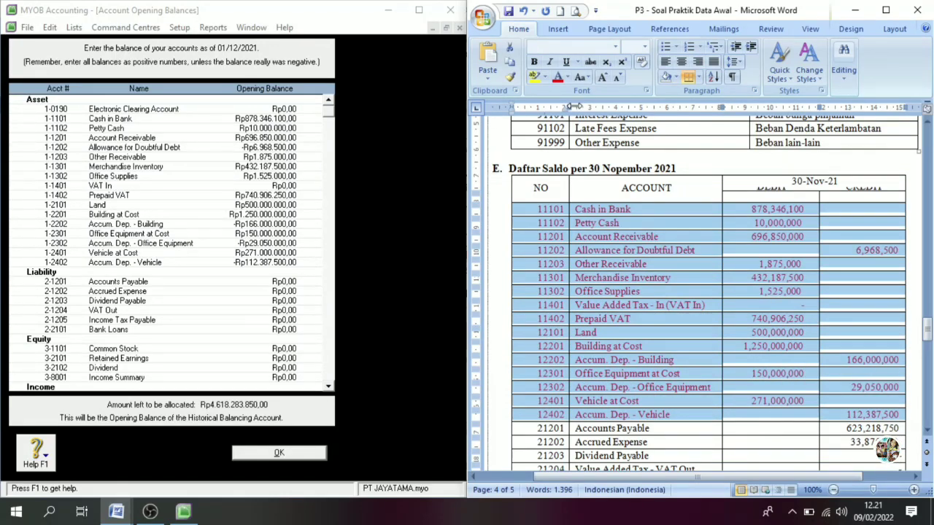
click(567, 77)
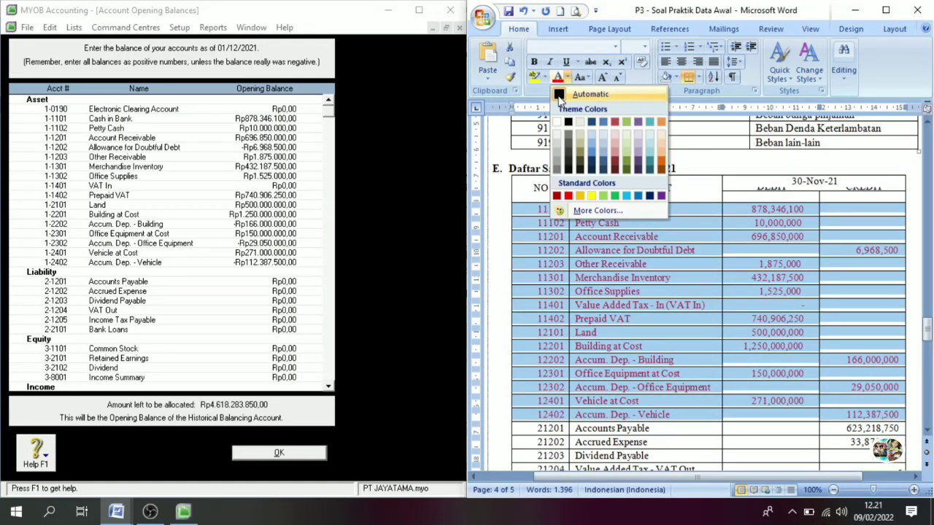
click(559, 95)
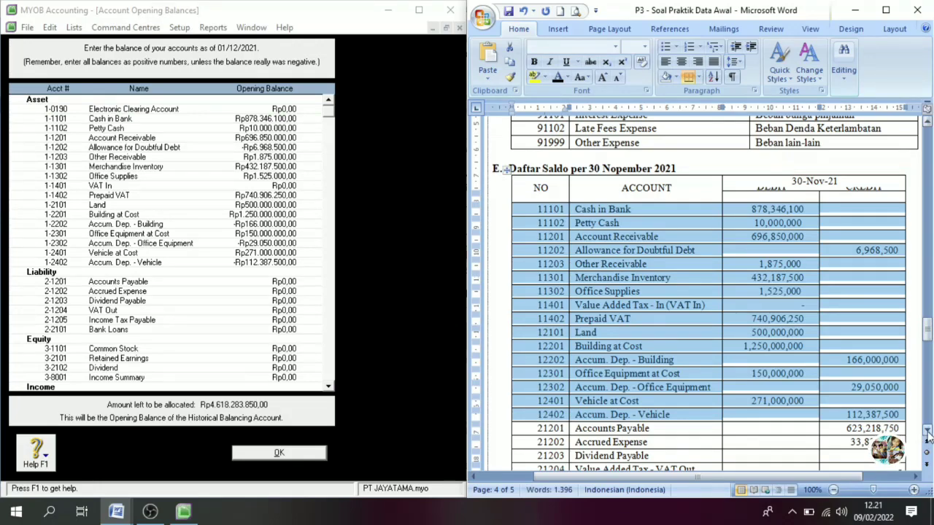
Colour the text of the liability rows from Accounts Payable to Bank Loans red.
scroll(929, 434, down, 5)
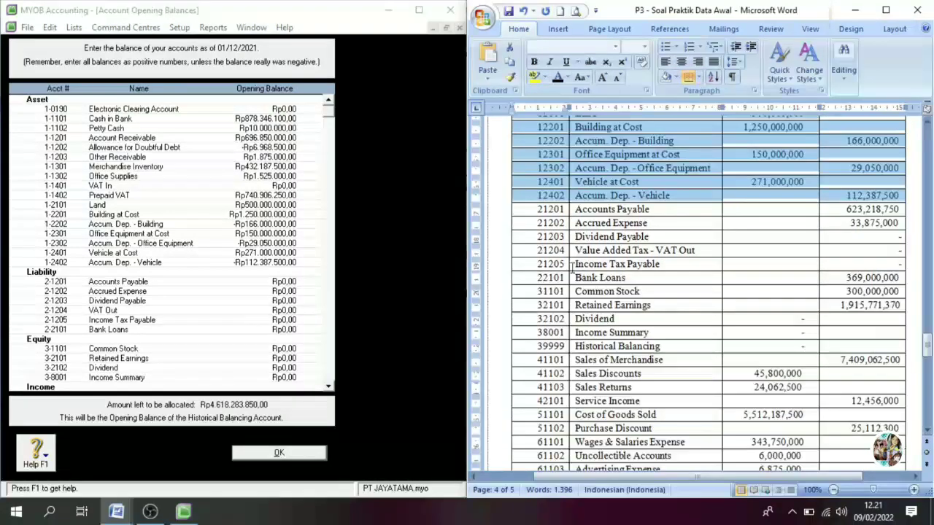
drag(538, 211, 883, 286)
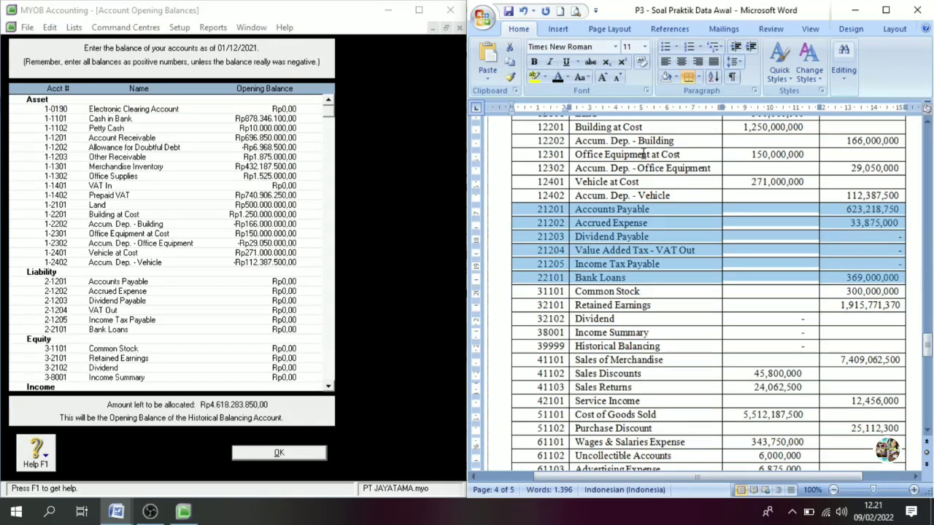
click(568, 77)
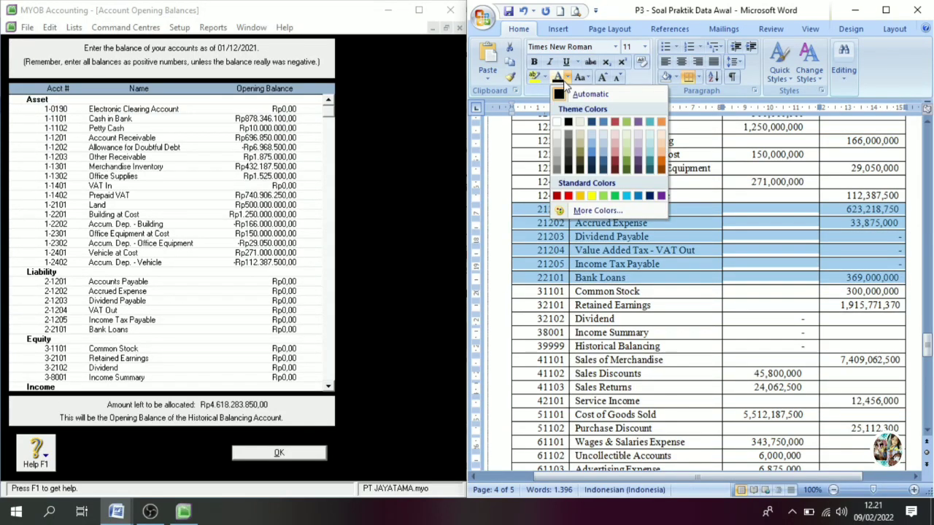
click(570, 197)
click(707, 230)
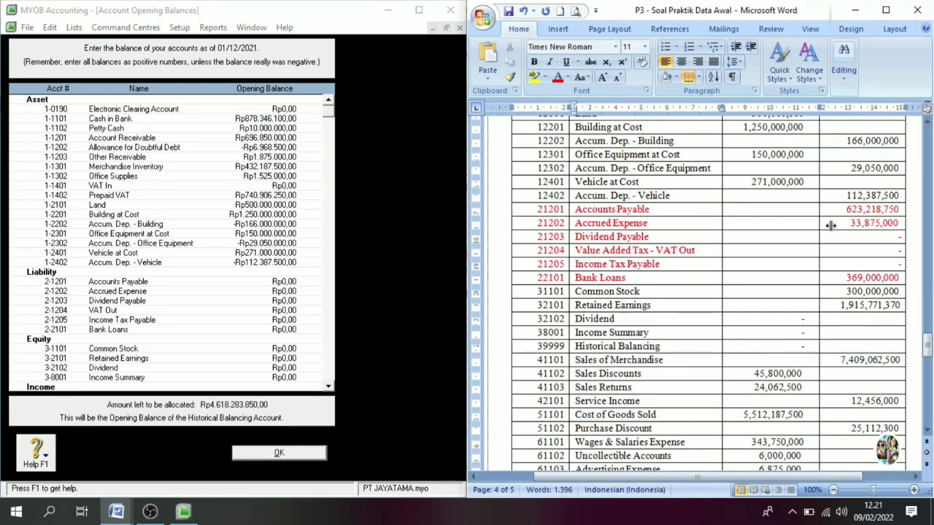
drag(835, 207, 863, 274)
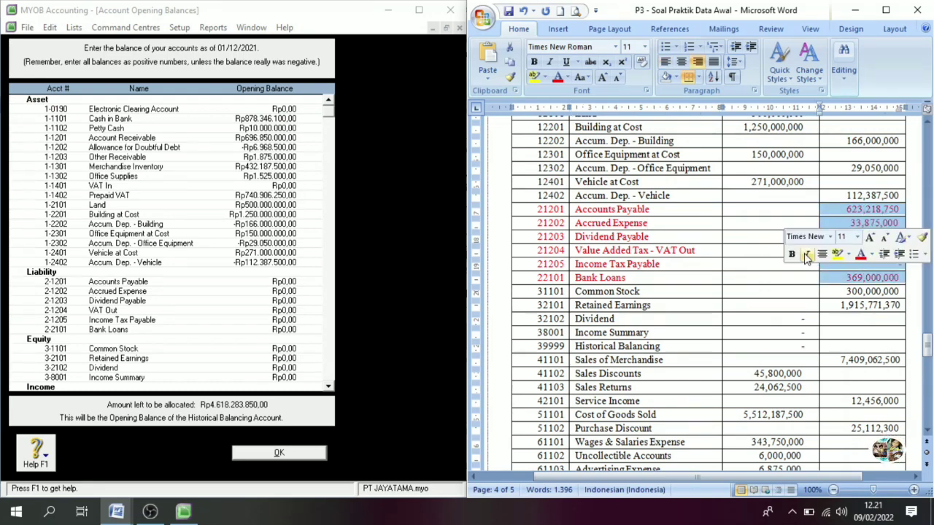
click(670, 259)
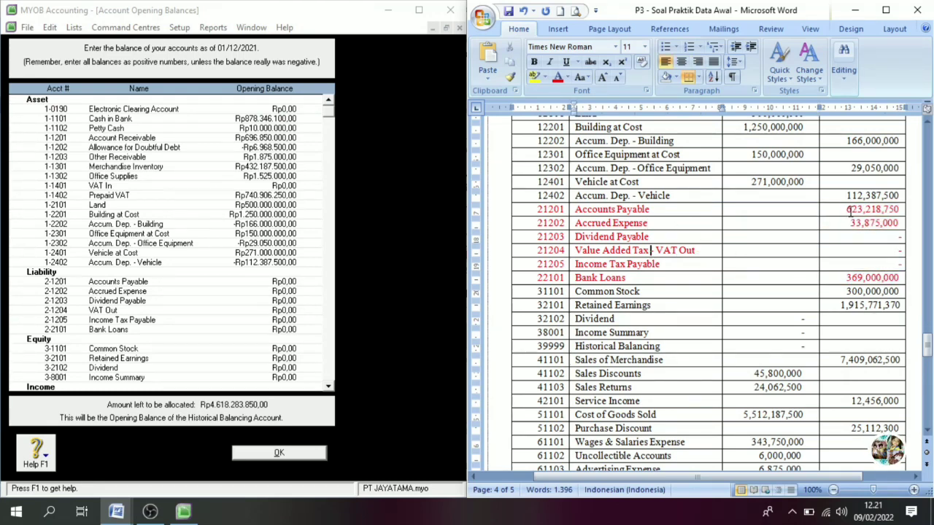
drag(852, 210, 855, 280)
click(838, 318)
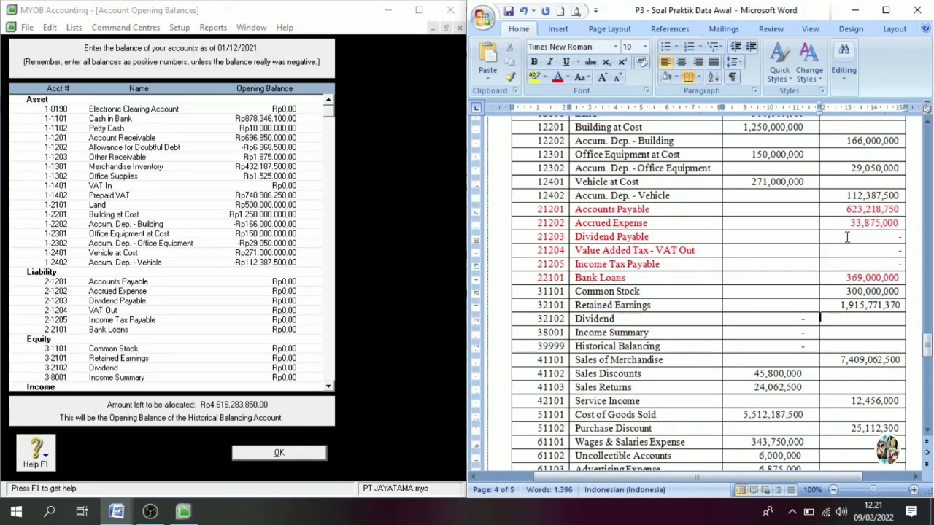
drag(831, 208, 839, 281)
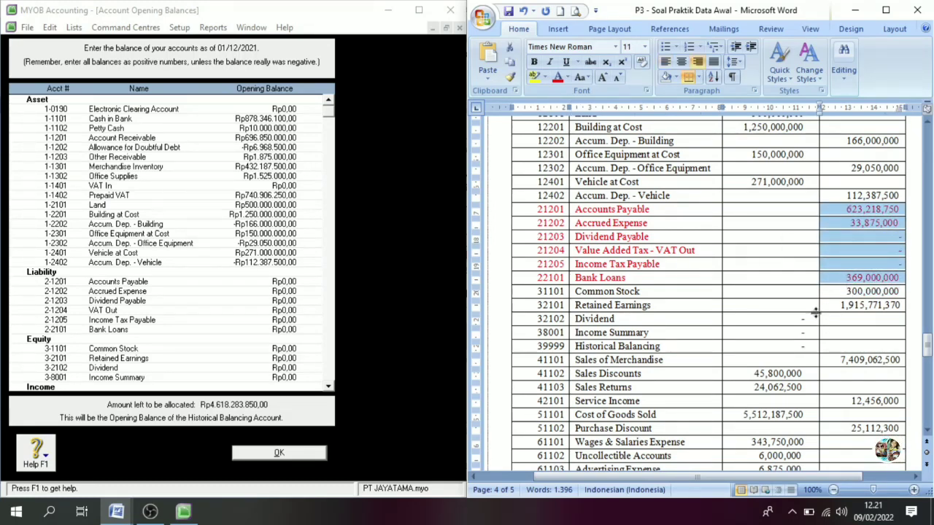
click(556, 215)
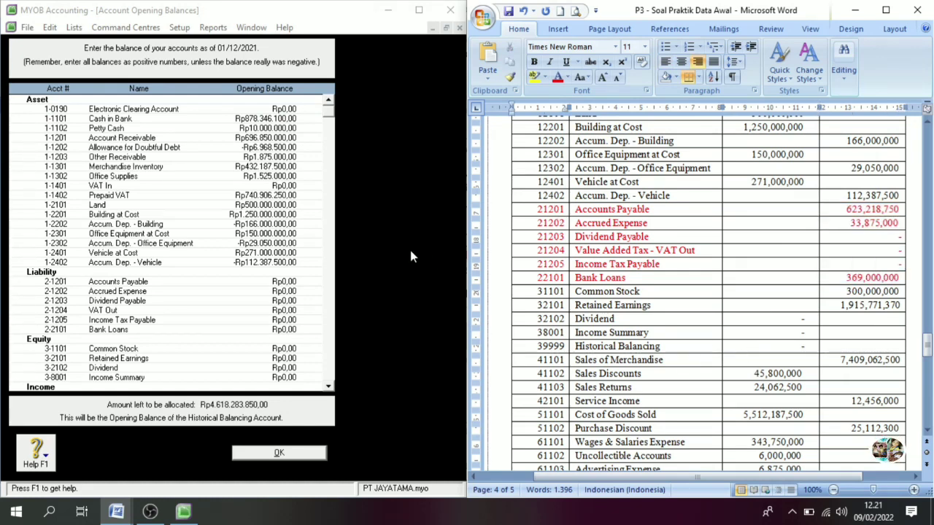
Back in MYOB, enter opening balances of 623218750 for Accounts Payable and 33875000 for Accrued Expense.
click(292, 287)
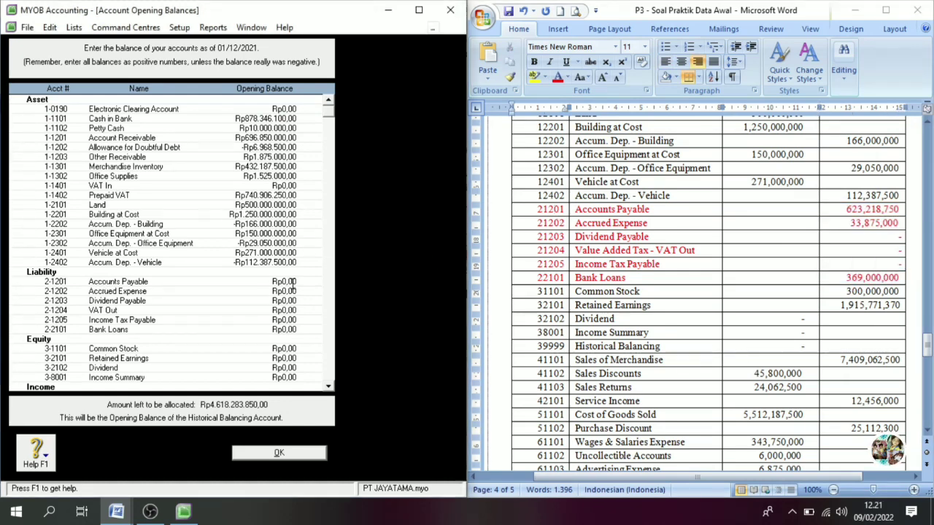
click(288, 282)
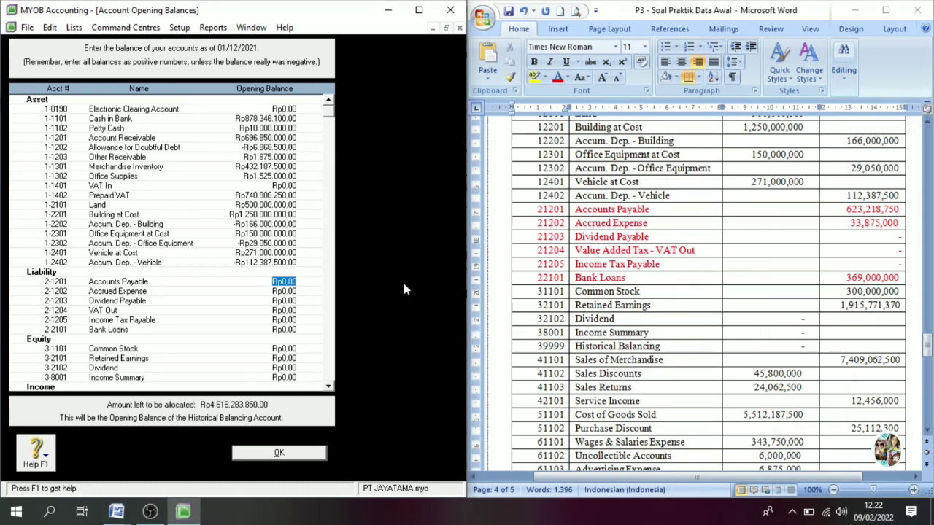
text(623)
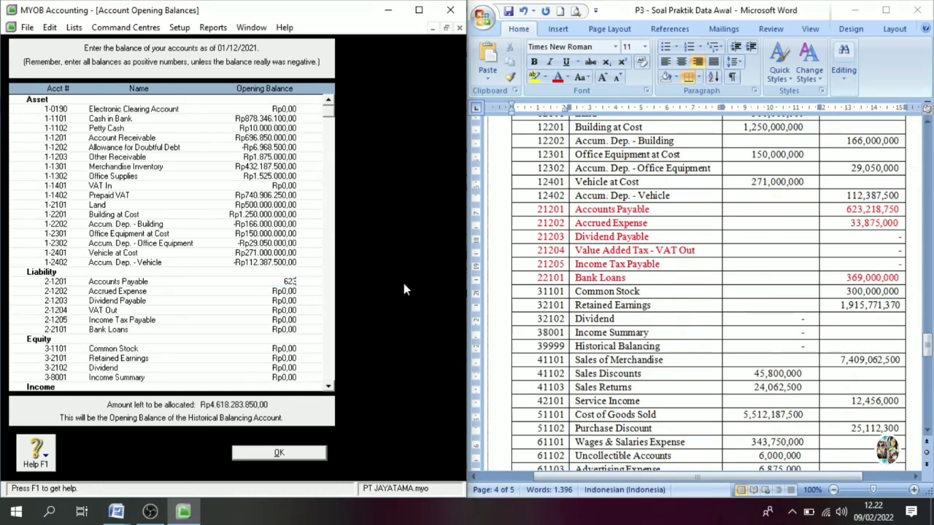
text(.218.750)
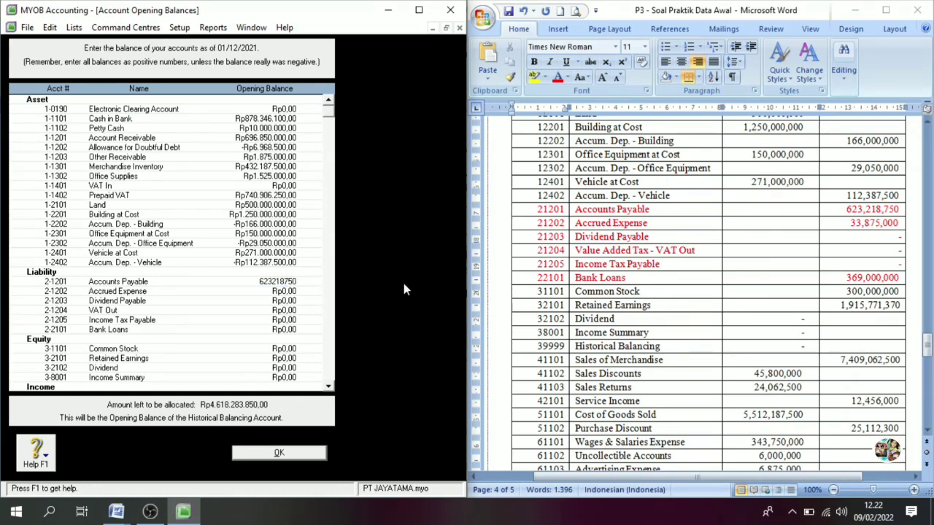
key(Tab)
text(33)
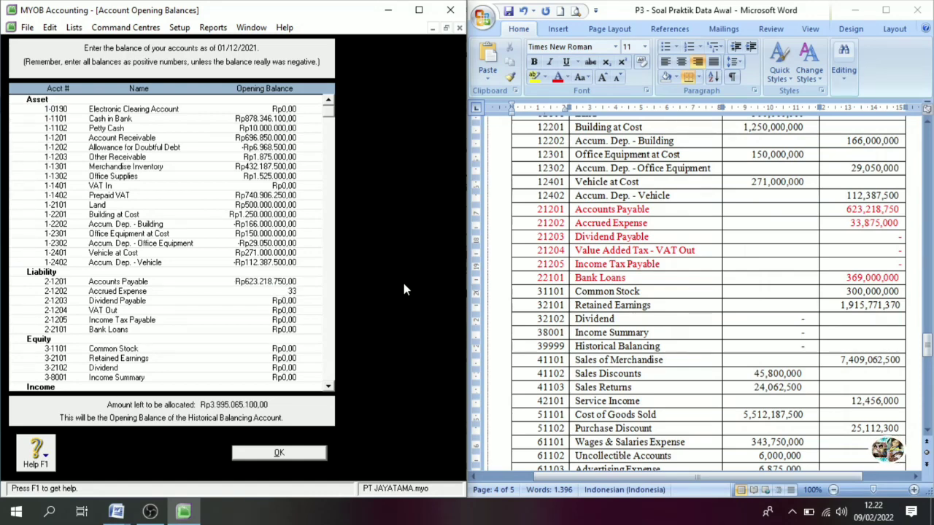
text(.875.000)
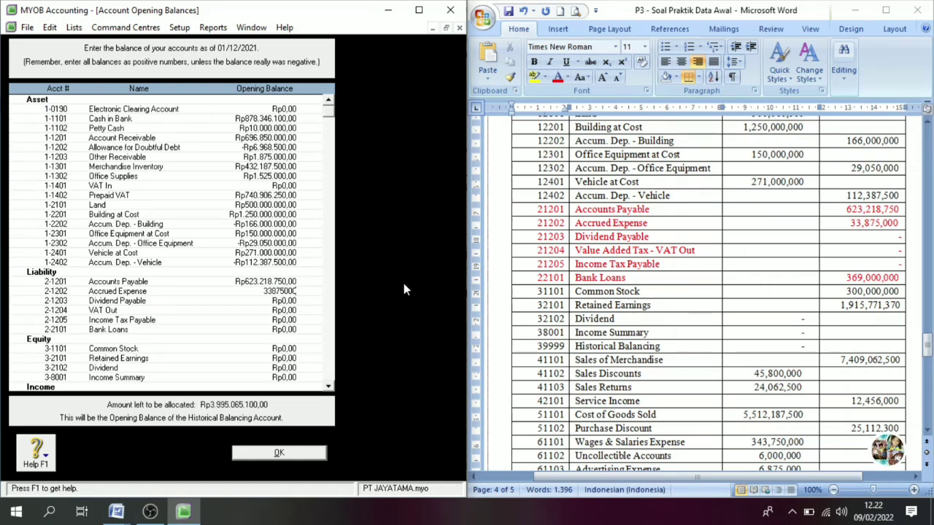
key(Tab)
Skip Dividend Payable, VAT Out and Income Tax Payable and enter 369000000 as the Bank Loans opening balance.
key(Tab)
key(Tab)
key(Tab)
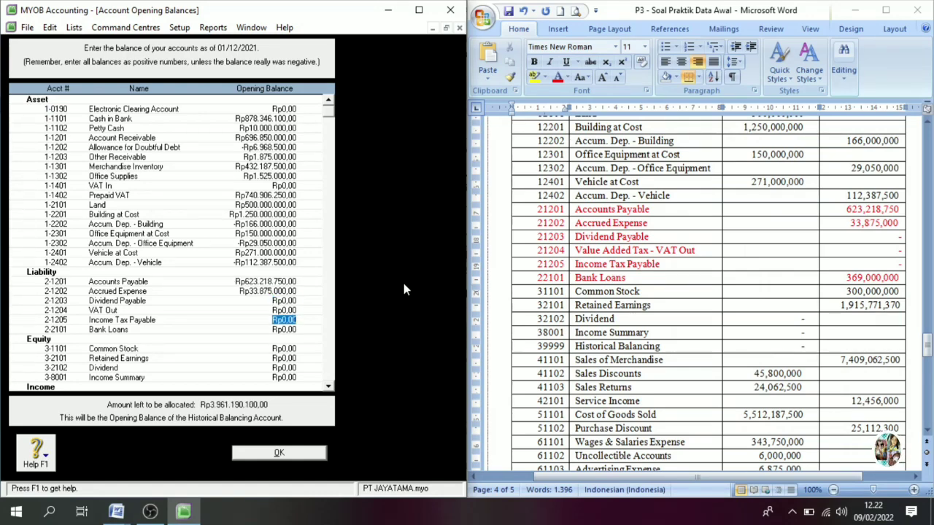
text(369000000)
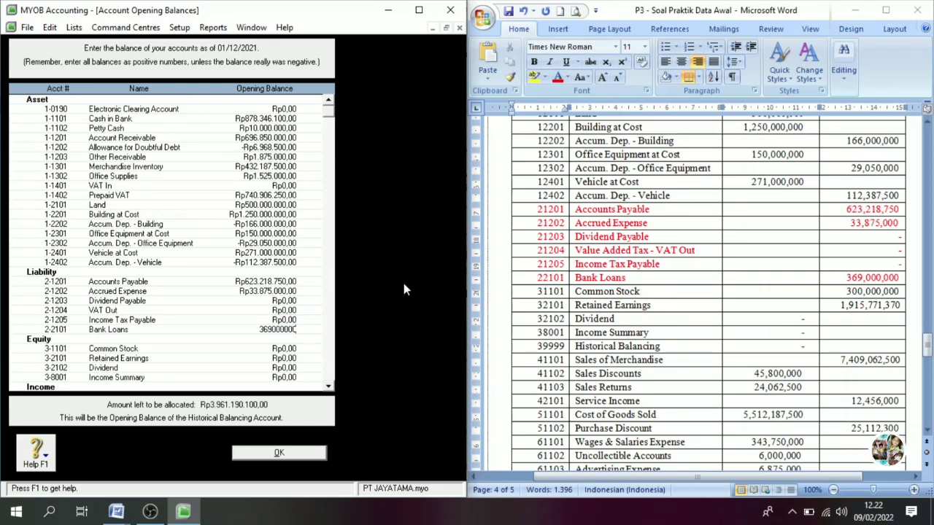
Confirm the Bank Loans balance, and set the liability rows from Accounts Payable to Bank Loans in the Word table to Automatic font colour.
key(Tab)
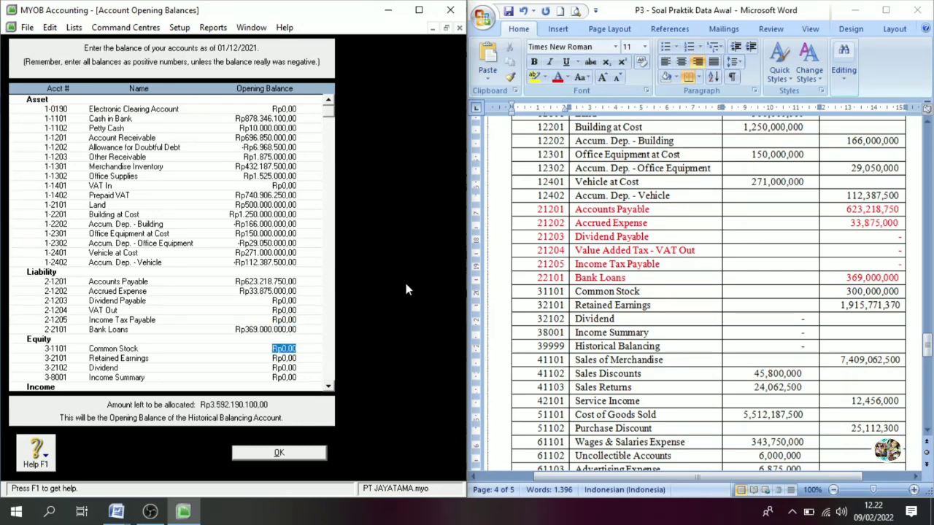
click(541, 209)
drag(540, 208, 858, 277)
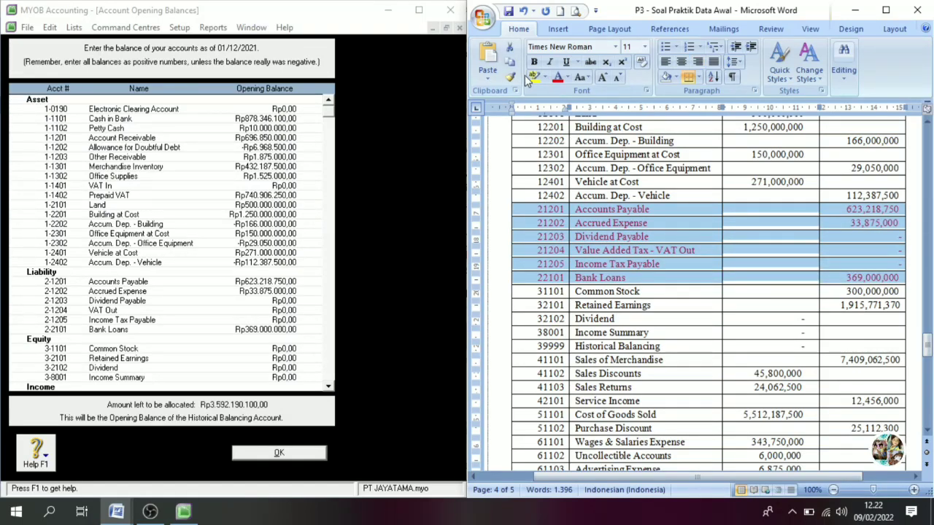
click(569, 77)
click(569, 96)
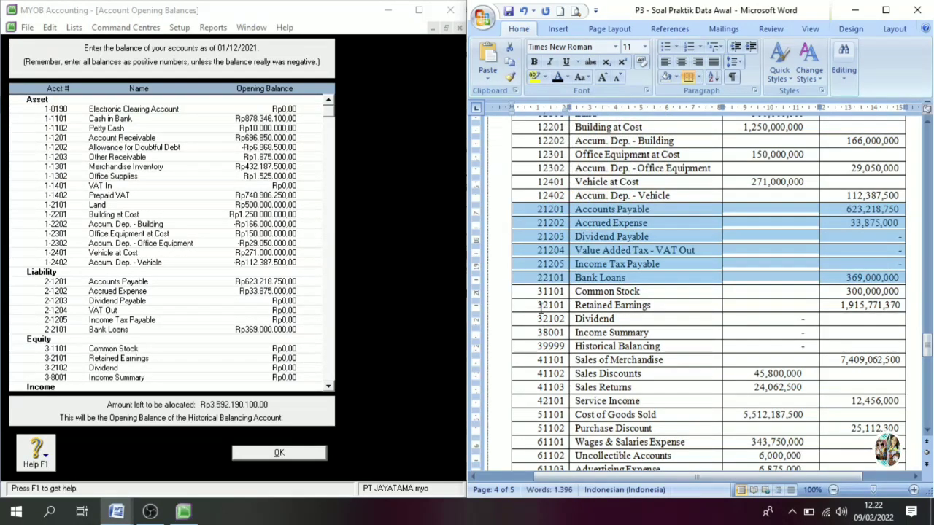
Colour the text of the equity rows from Common Stock to Historical Balancing red in the Word balance table.
drag(537, 291, 910, 341)
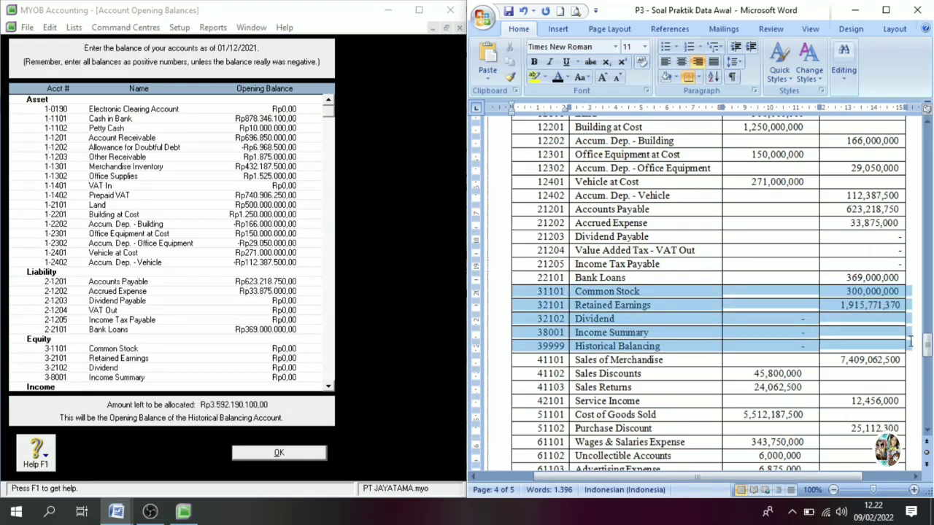
click(569, 77)
click(570, 196)
click(643, 325)
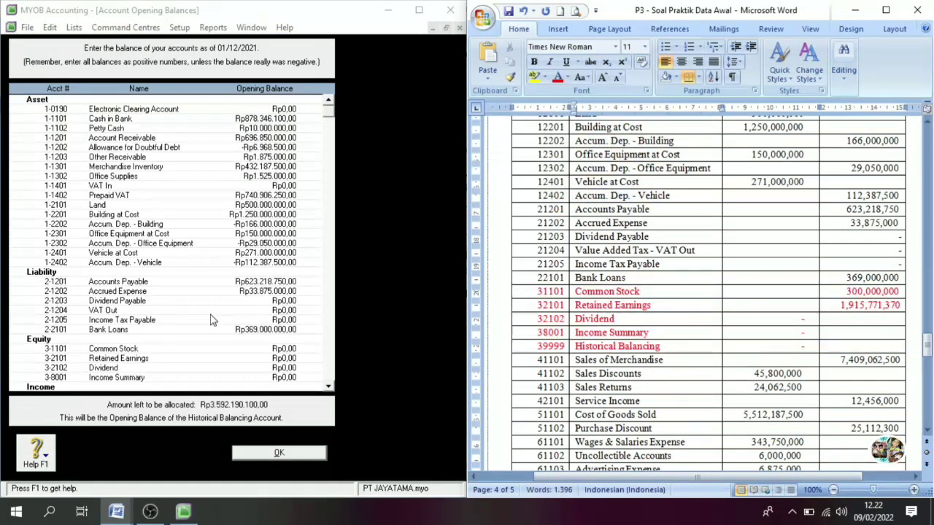
click(216, 349)
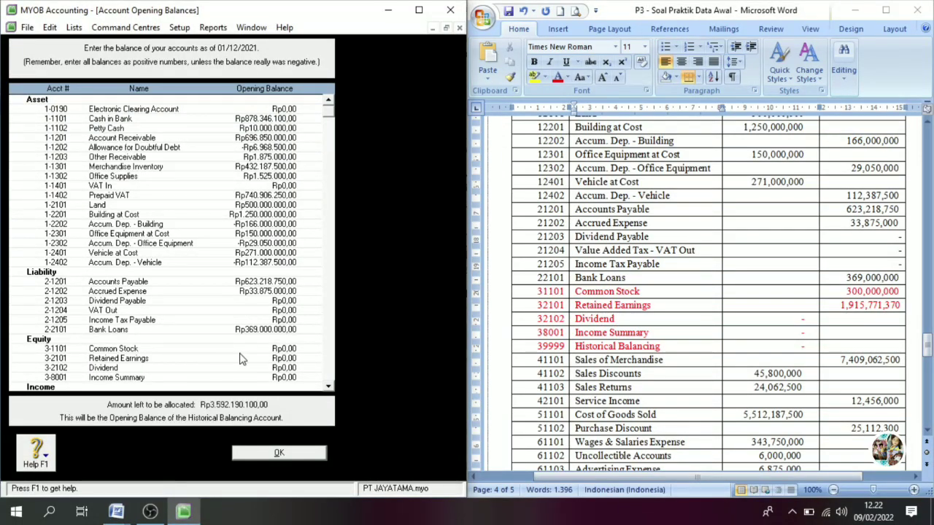
drag(267, 348, 308, 348)
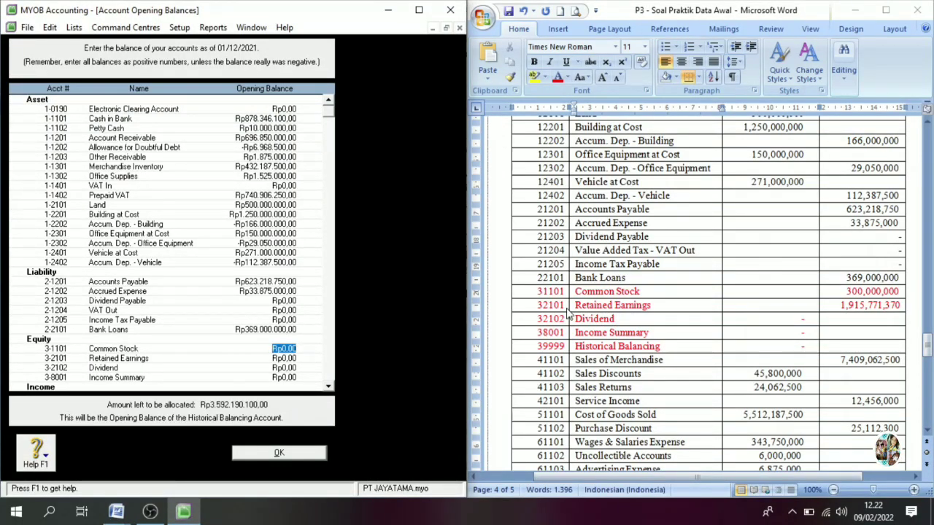
text(300000000)
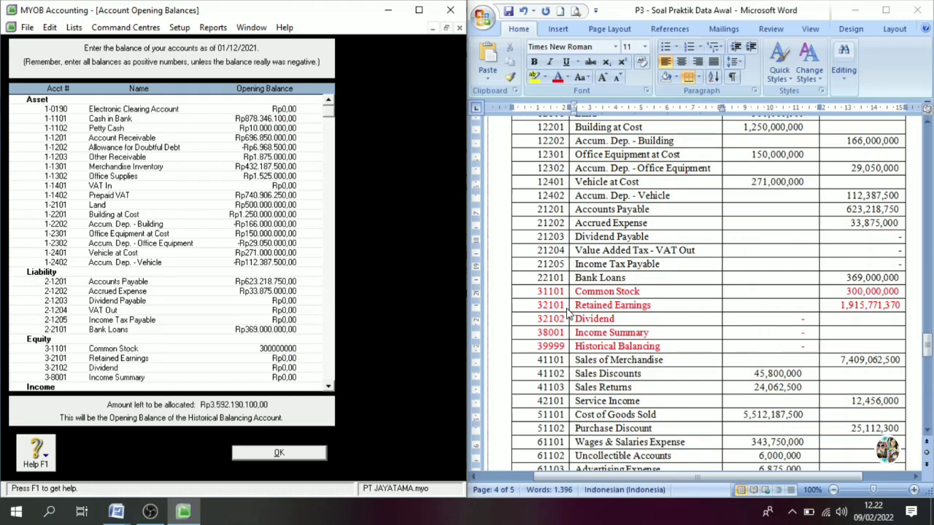
key(Tab)
text(1.9)
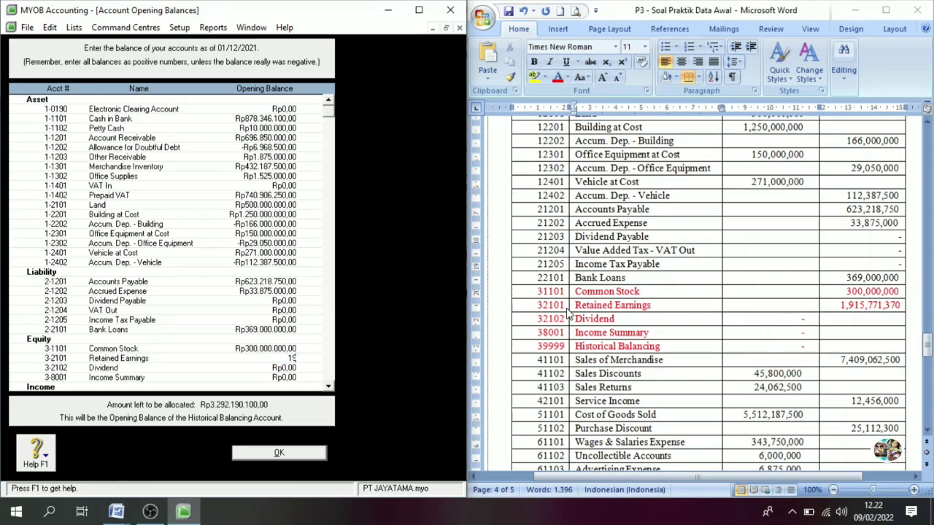
text(1)
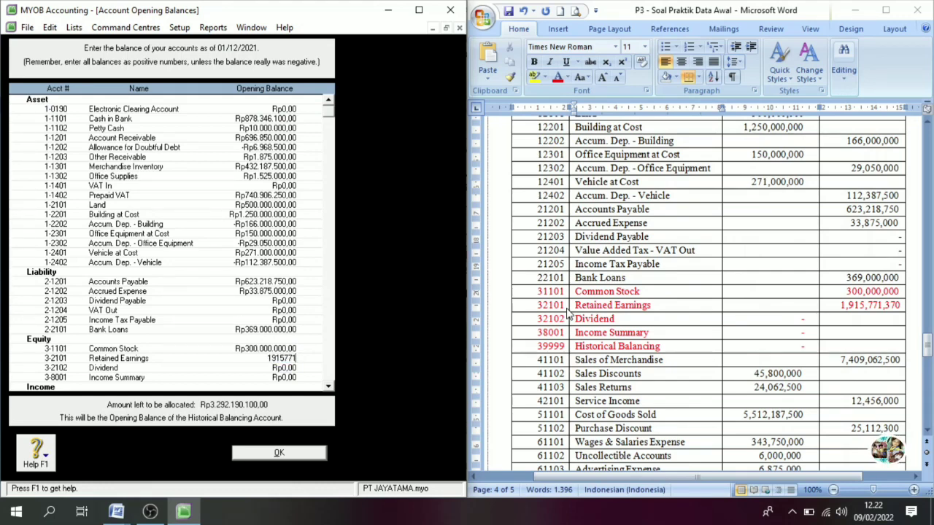
text(5.771.370)
key(Tab)
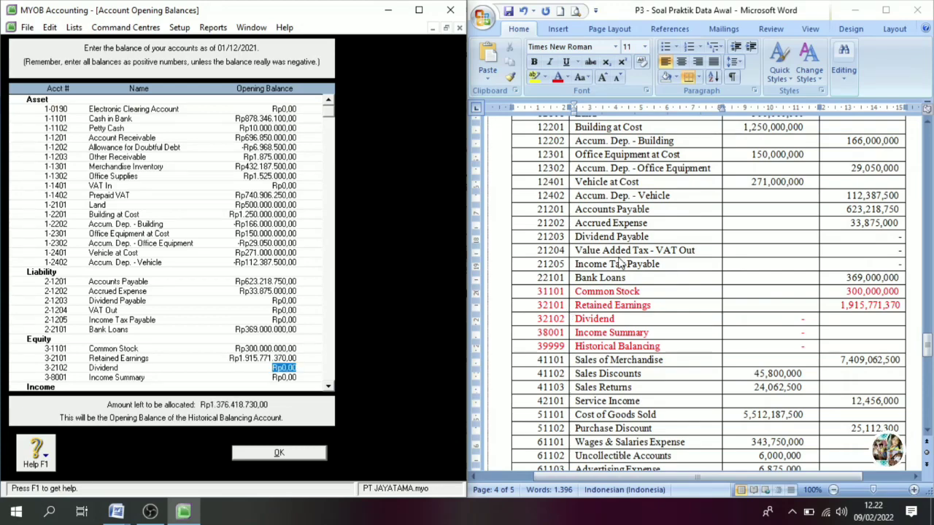
In the Word table, set the code, name and debit cells of the equity rows, Common Stock to Historical Balancing, to Automatic font colour.
drag(926, 343, 929, 365)
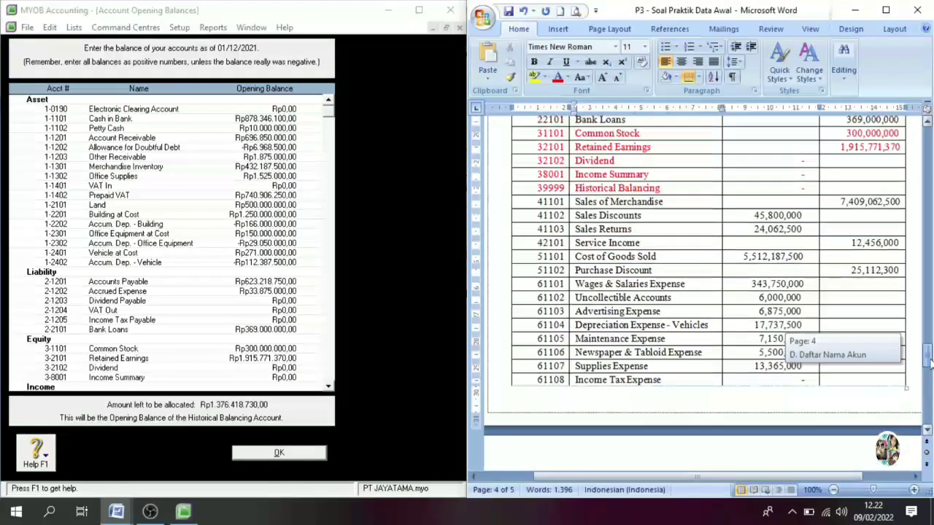
drag(544, 134, 814, 187)
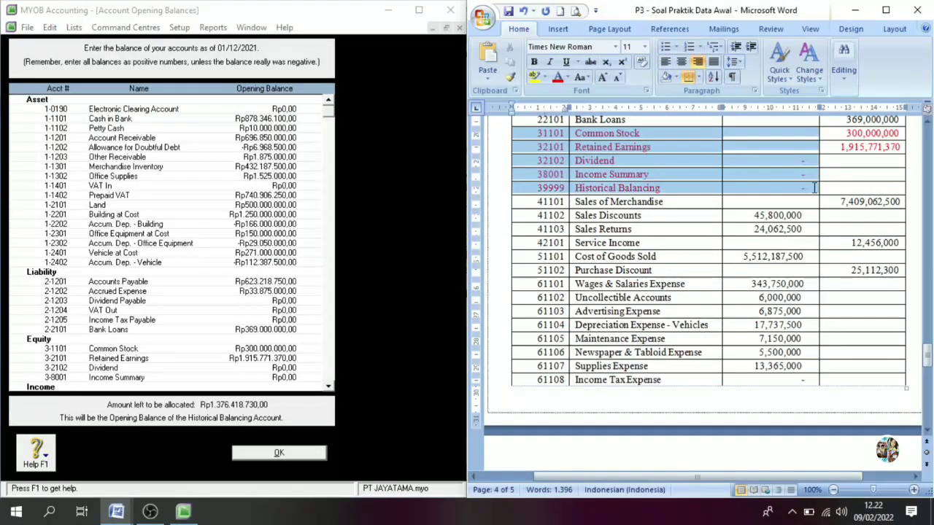
click(568, 77)
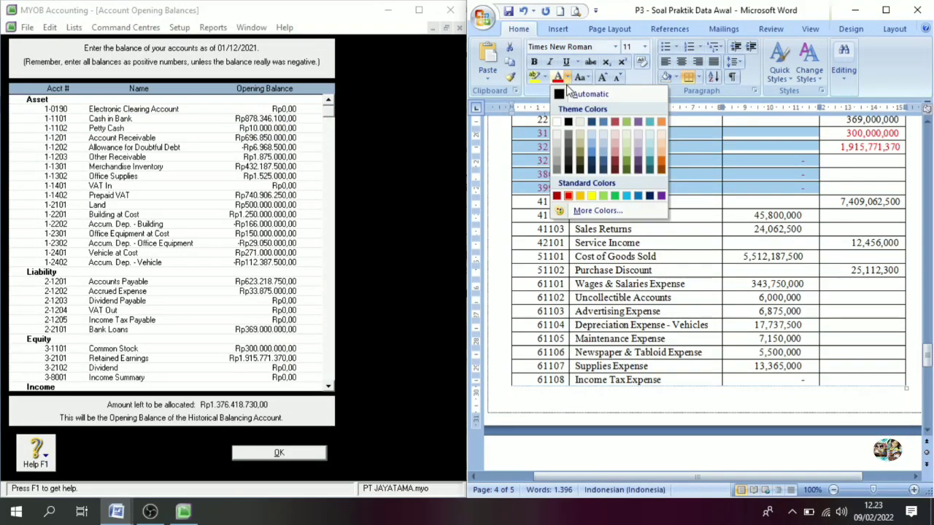
click(568, 95)
click(592, 269)
Colour the text of the income rows from Sales of Merchandise to Service Income red in the Word balance table.
drag(544, 202, 881, 236)
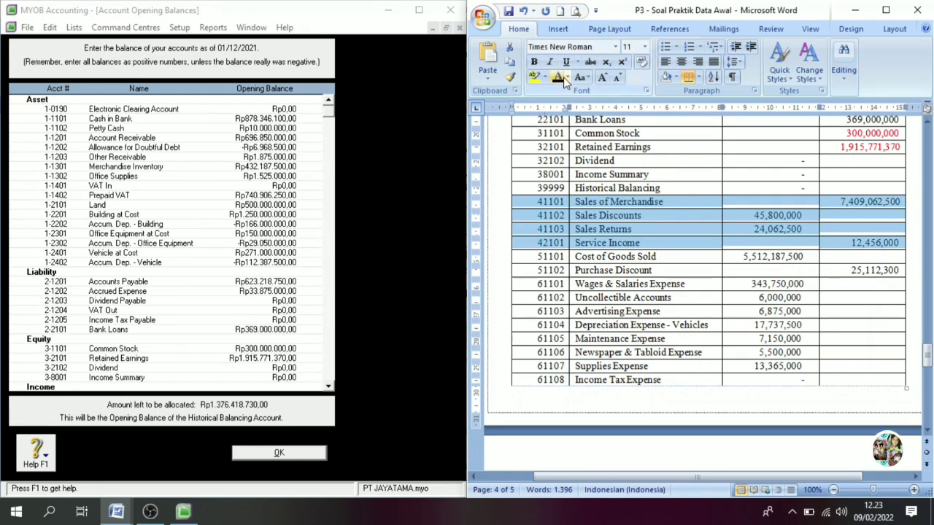
click(567, 78)
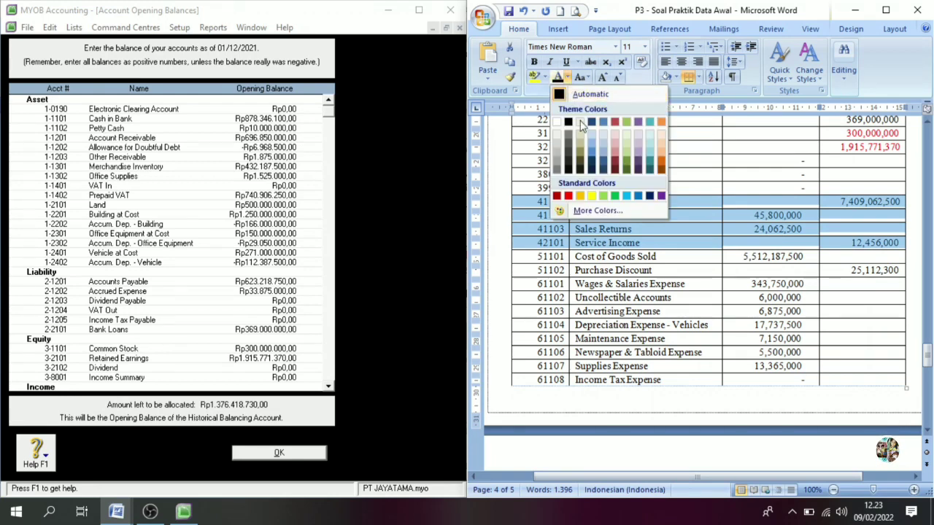
click(569, 196)
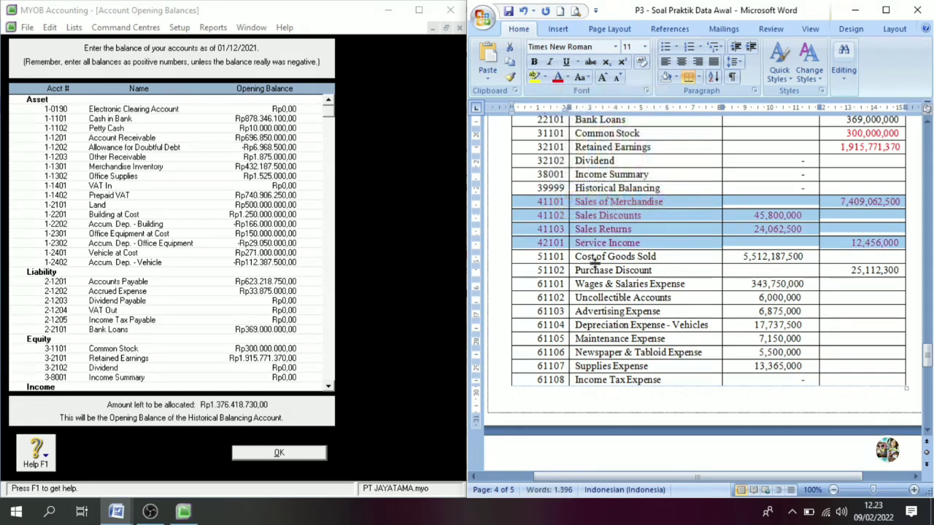
click(627, 243)
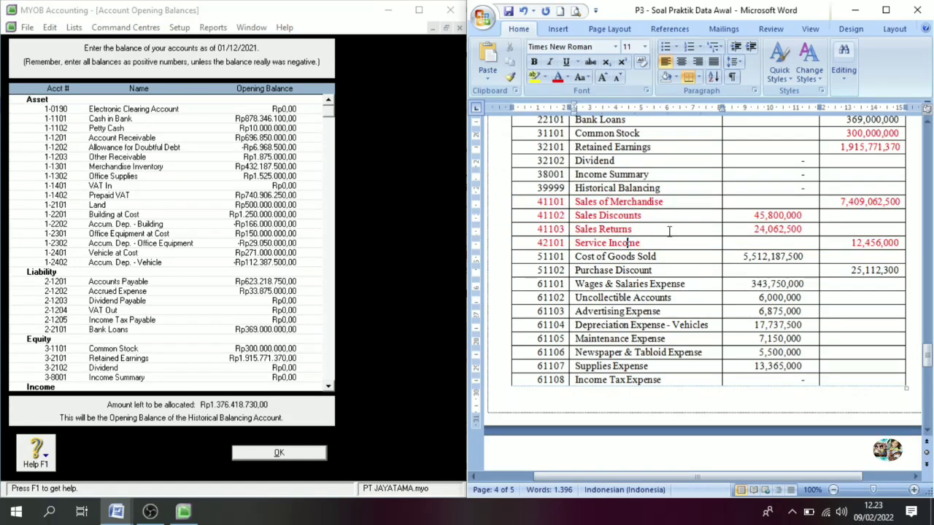
drag(841, 202, 847, 239)
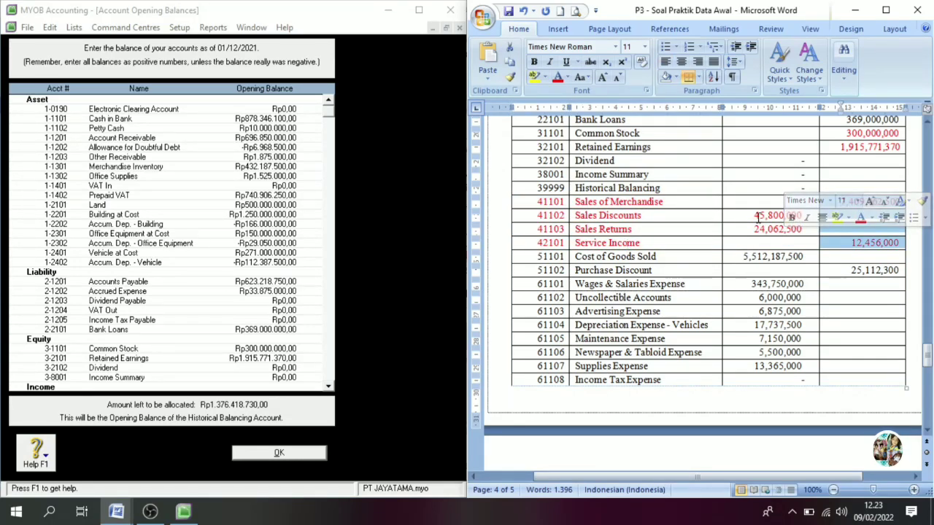
drag(756, 215, 748, 225)
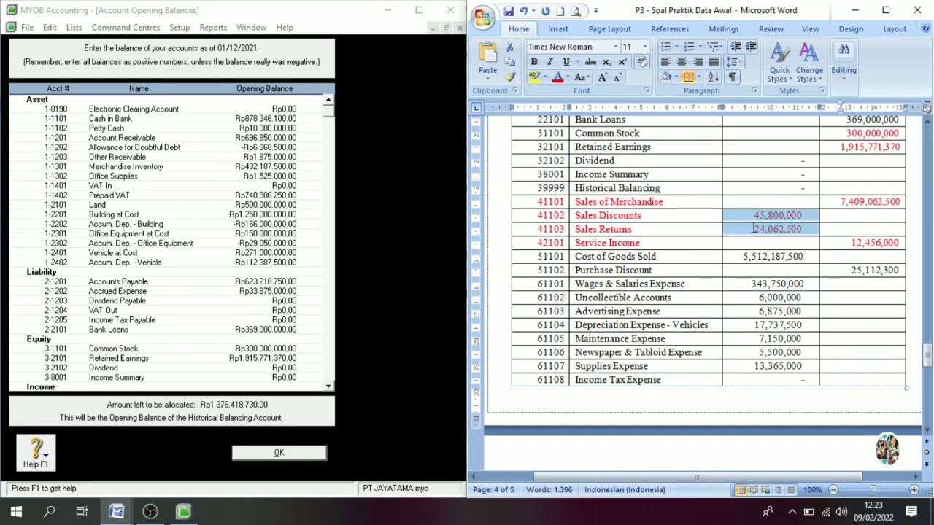
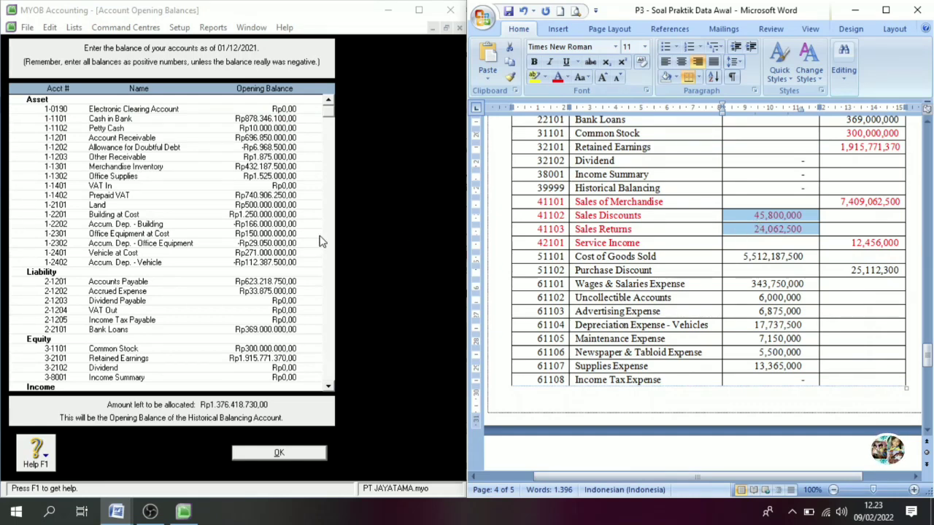
click(330, 388)
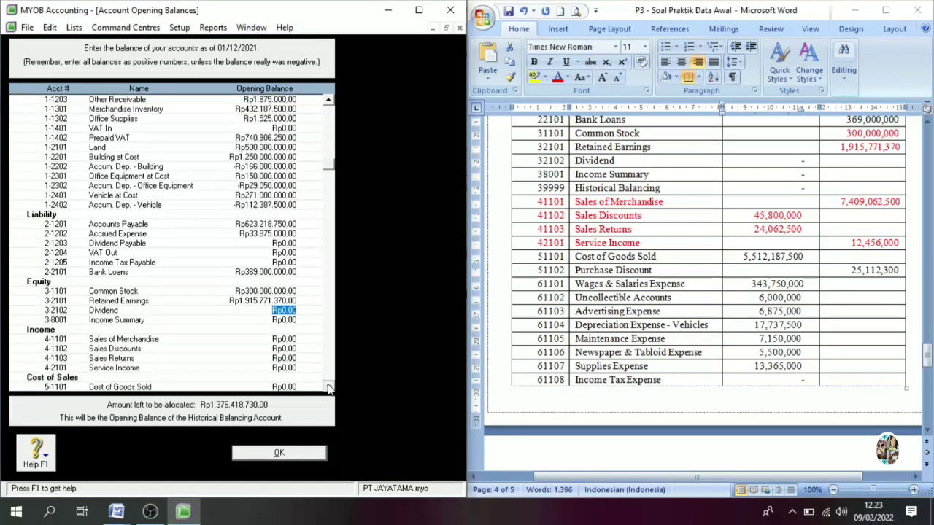
click(283, 215)
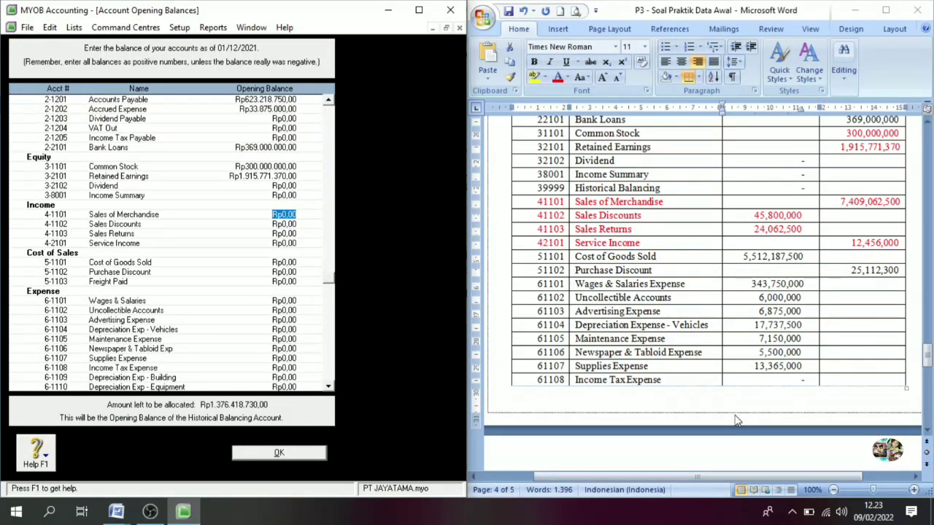
text(7409)
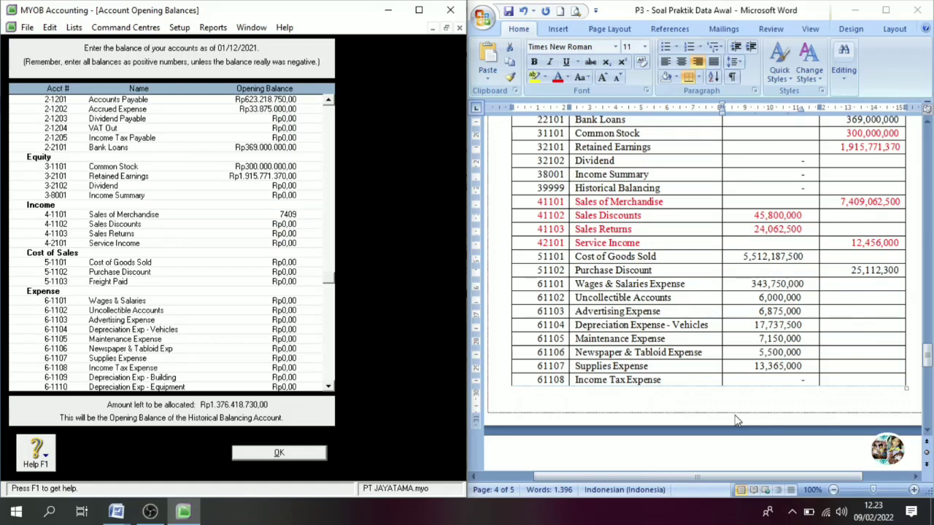
text(062500)
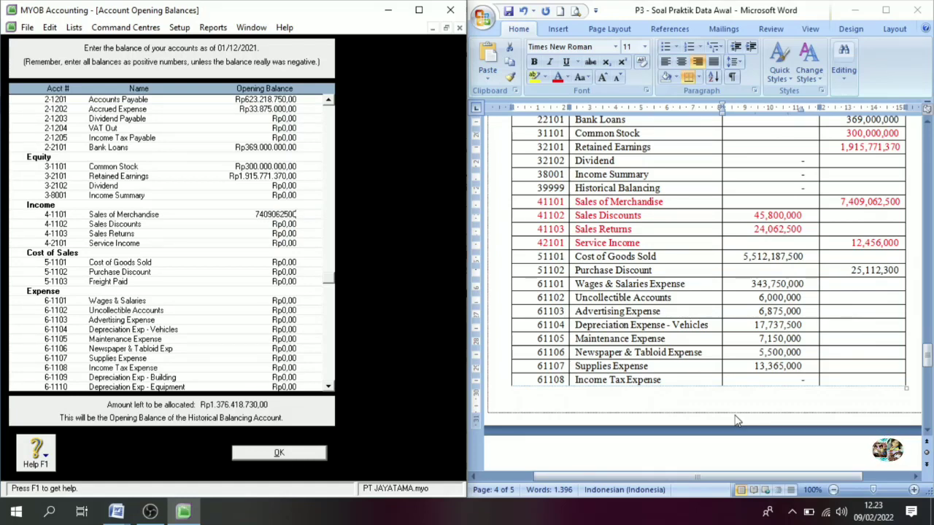
key(Tab)
text(-Rp4)
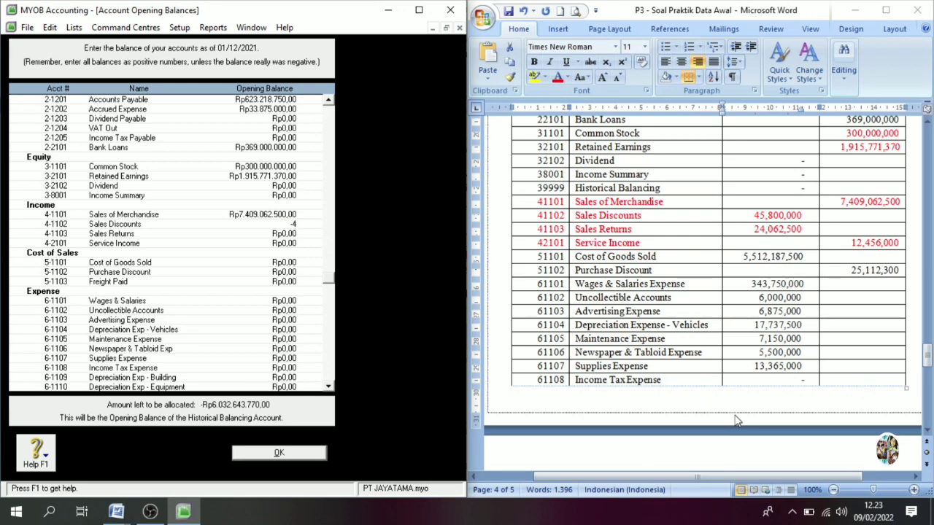
text(5.800.000)
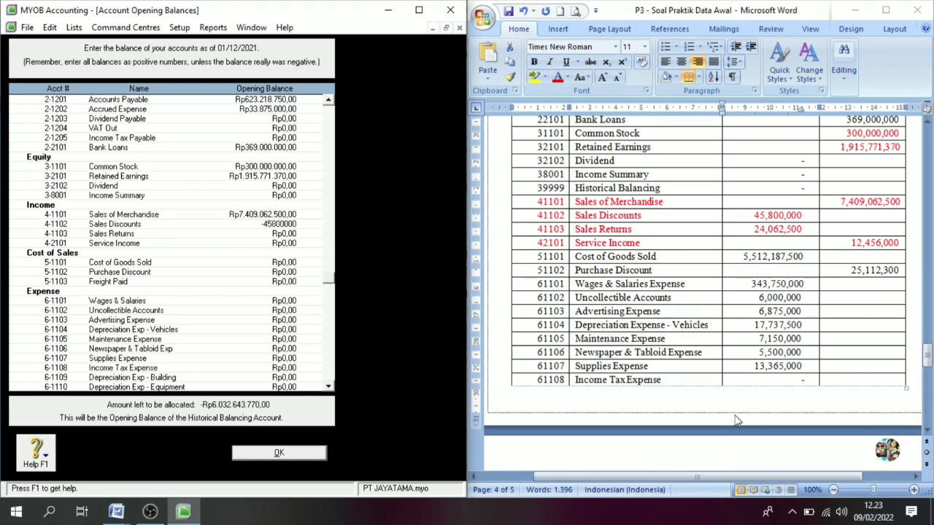
key(Tab)
Enter opening balances of -24062500 for Sales Returns and 12456000 for Service Income.
text(-2406)
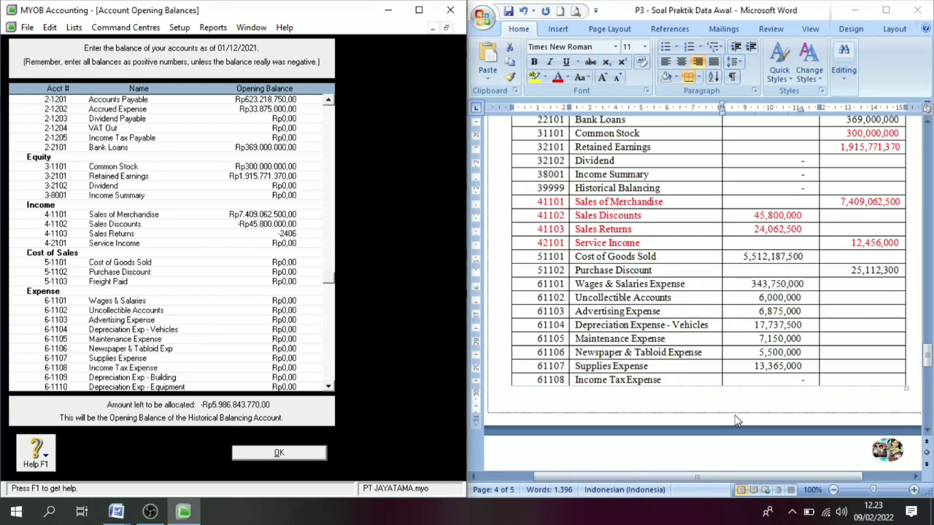
text(2500)
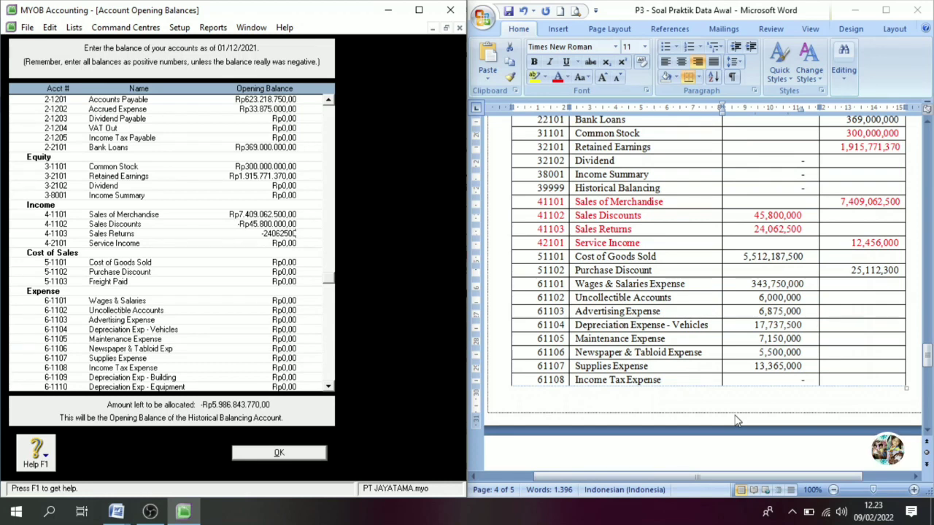
key(Tab)
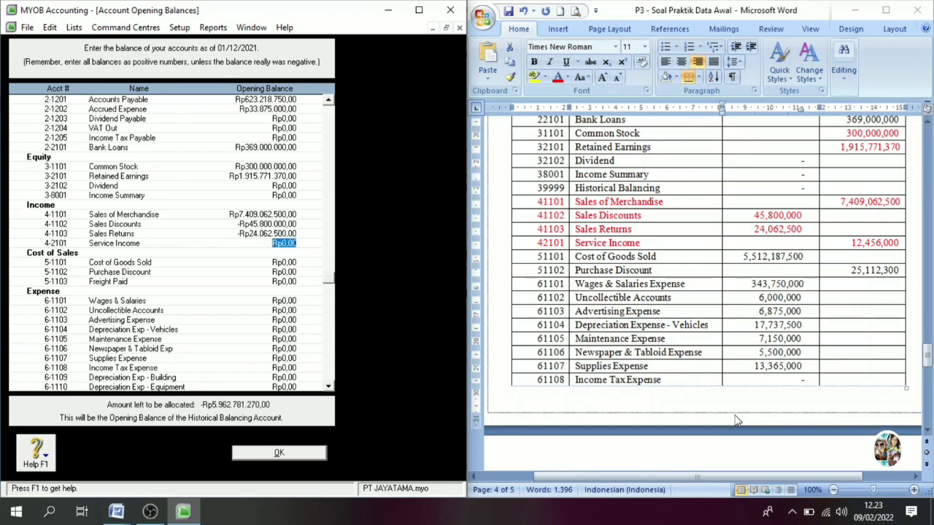
text(12)
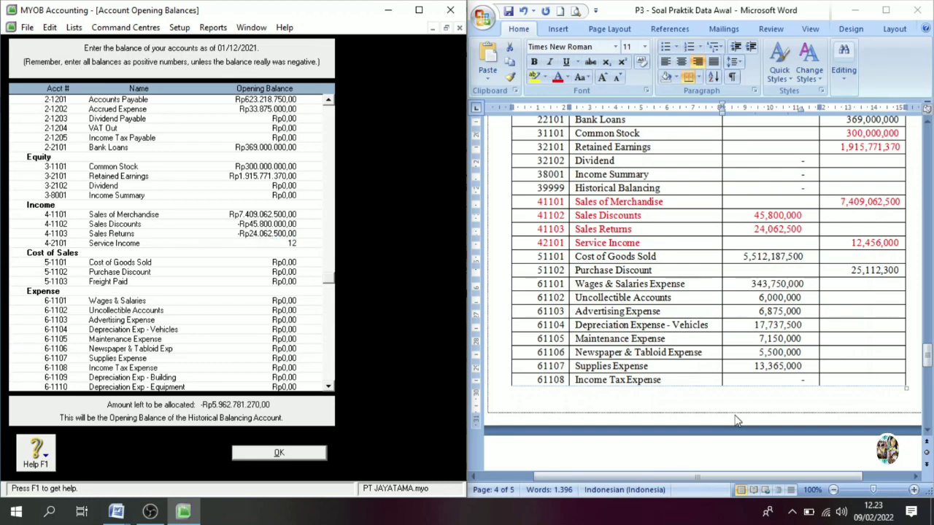
text(456000)
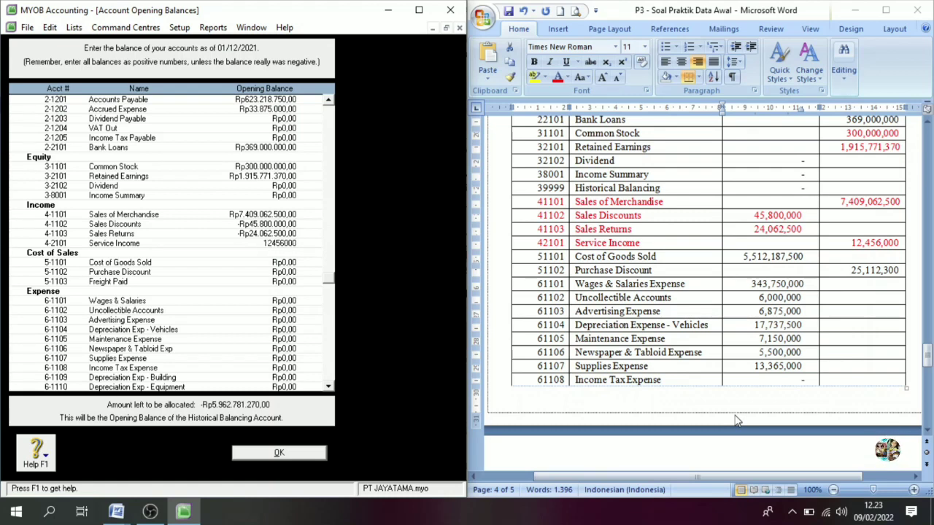
key(Tab)
In the Word balance table, set the font colour of the income rows, Sales of Merchandise to Service Income, to Automatic.
click(550, 177)
click(548, 202)
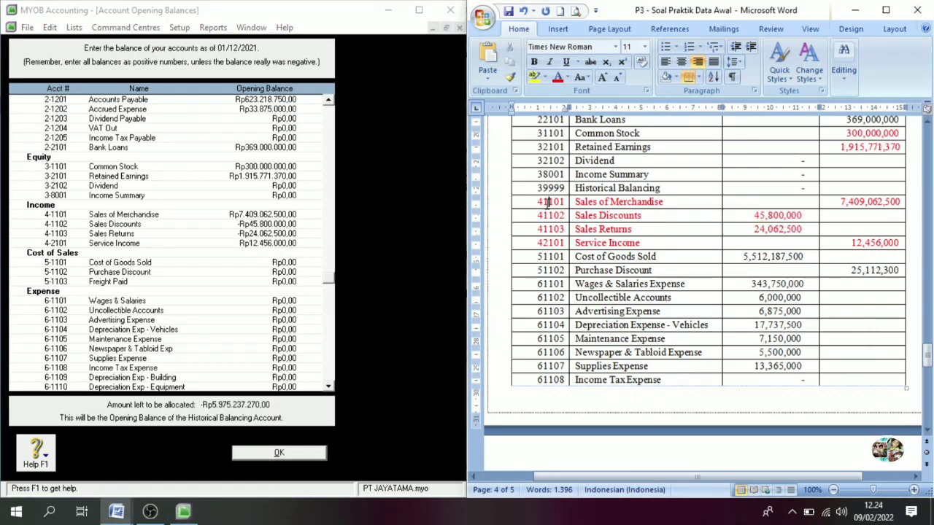
drag(548, 202, 875, 243)
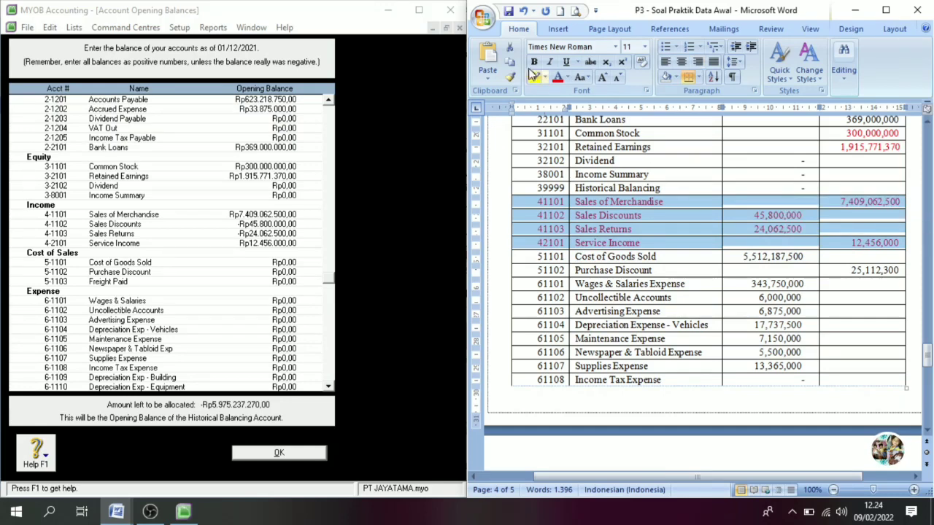
click(567, 77)
click(573, 94)
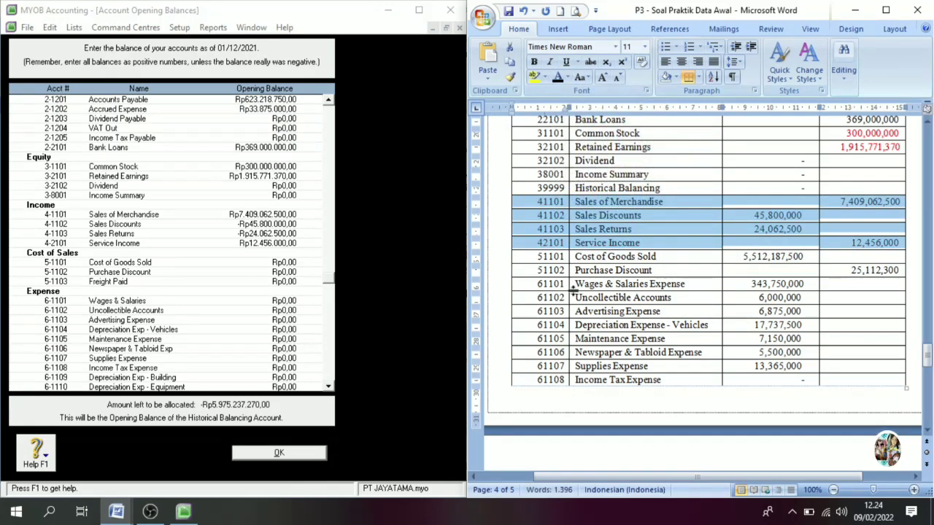
Colour the Cost of Goods Sold and Purchase Discount rows of the Word balance table red.
click(556, 256)
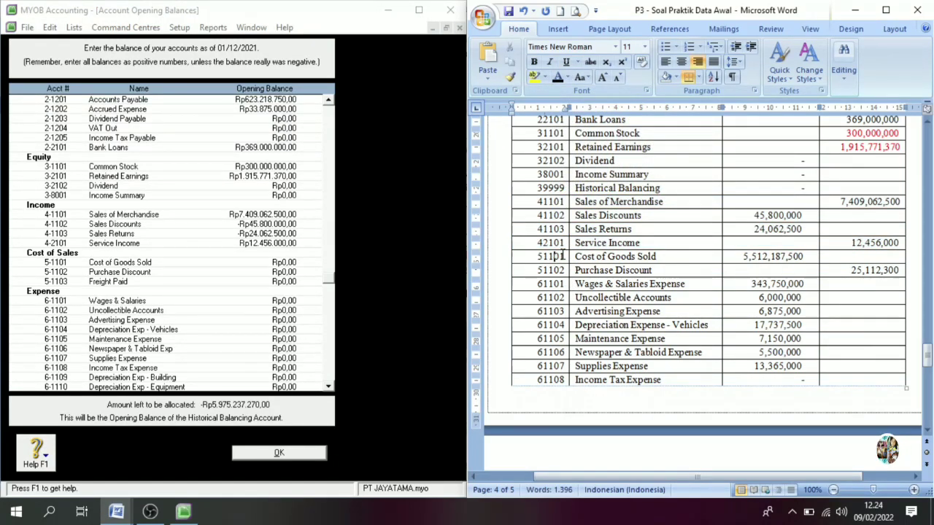
drag(540, 257, 853, 271)
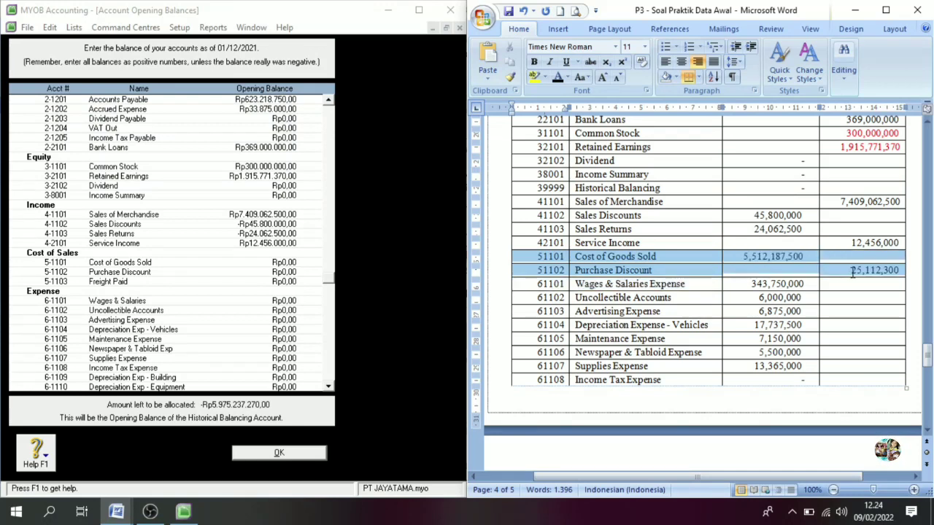
click(568, 77)
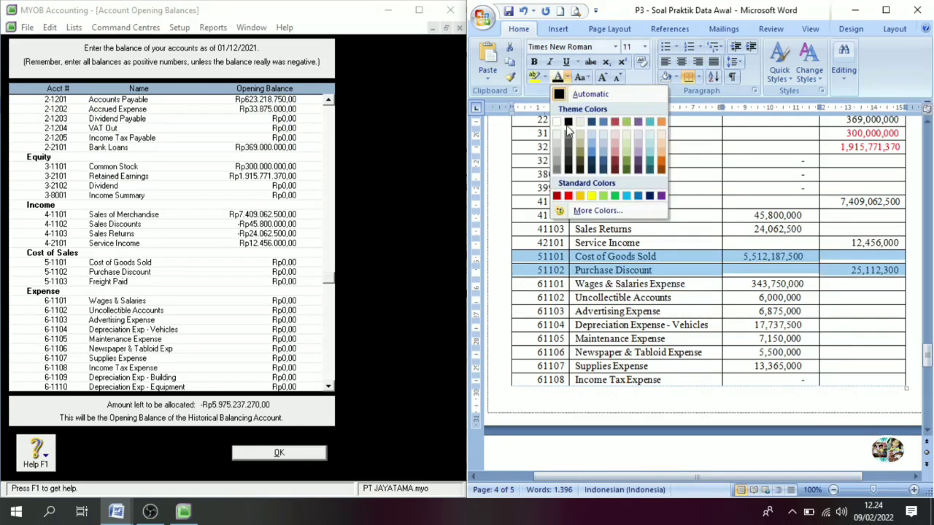
click(569, 196)
click(643, 310)
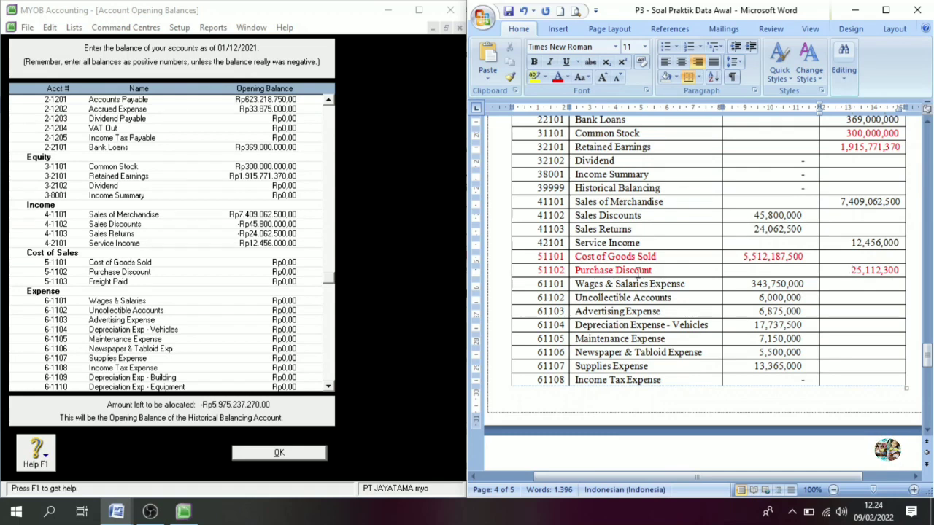
drag(841, 272, 908, 272)
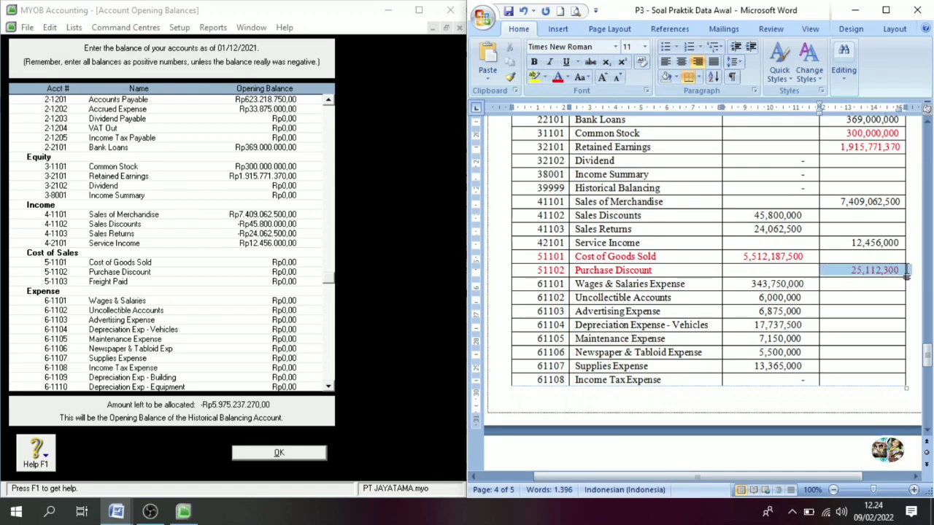
click(745, 259)
click(284, 262)
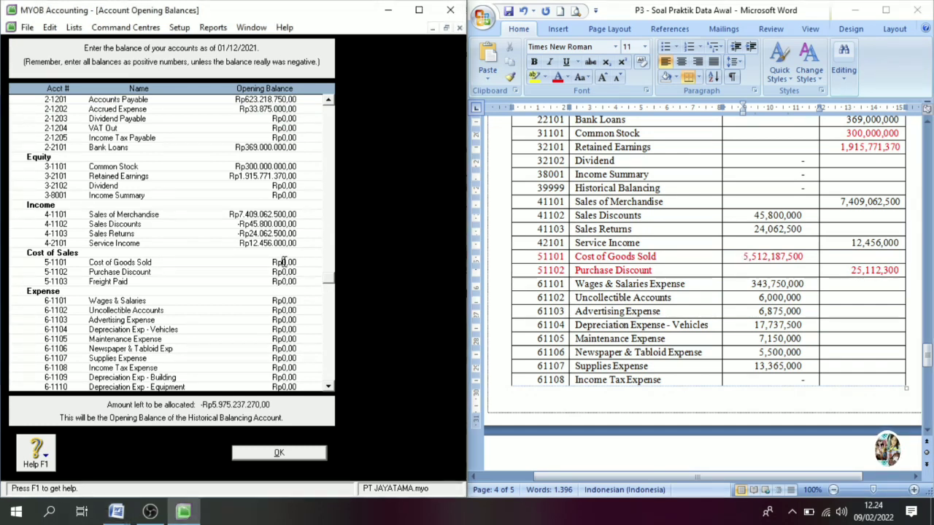
drag(254, 262, 299, 262)
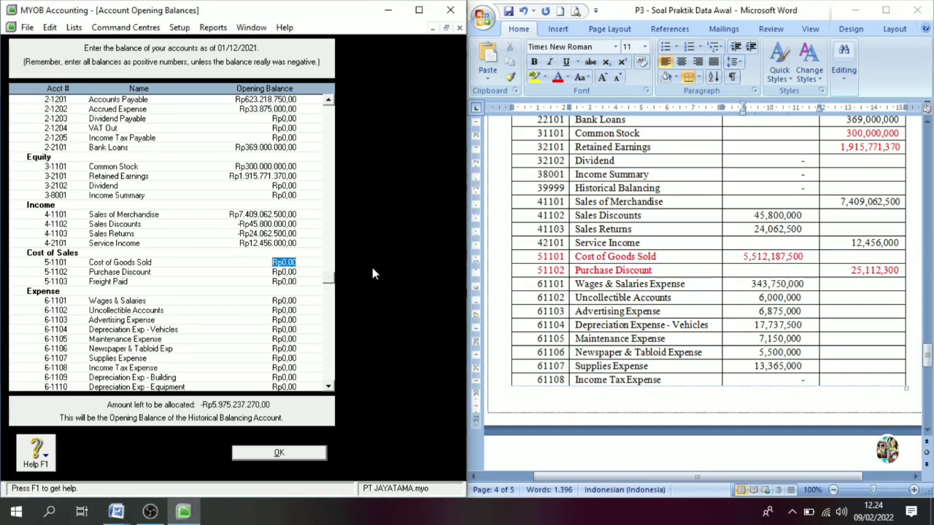
text(55)
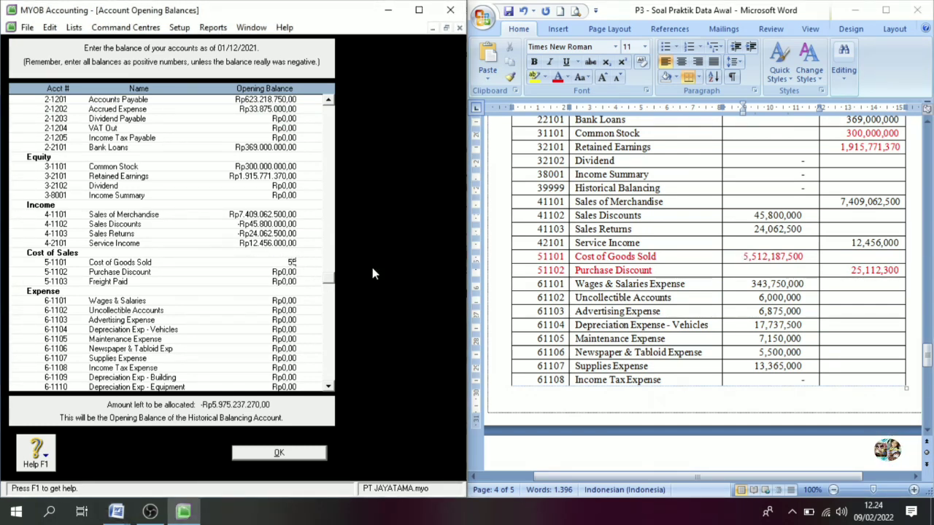
text(12187500)
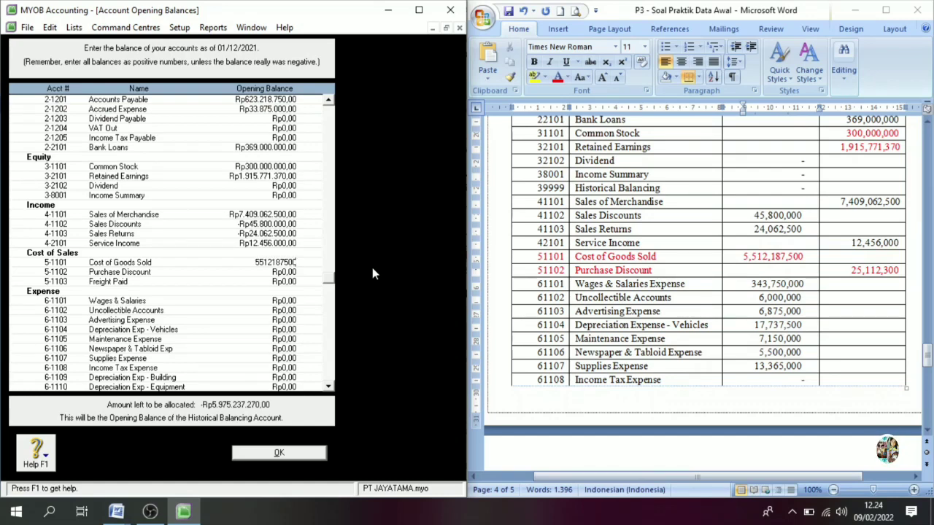
key(Tab)
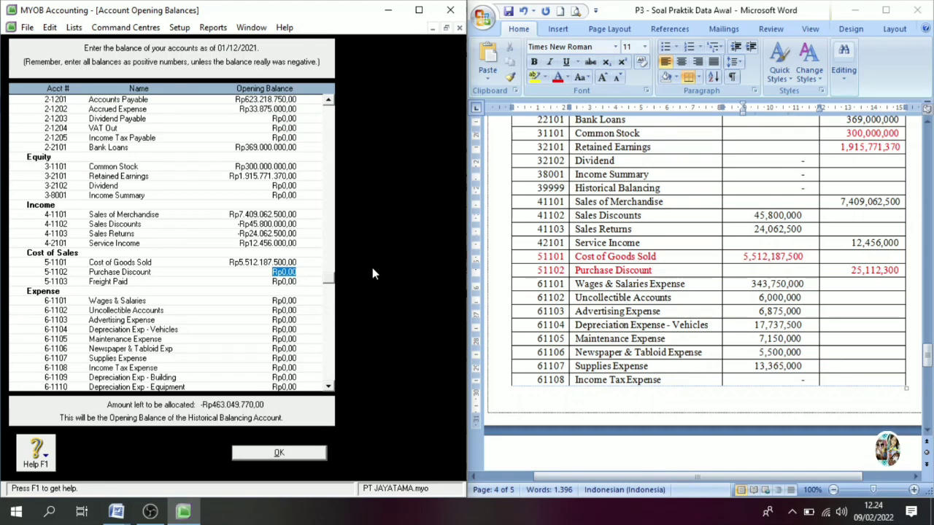
text(-Rp25.11)
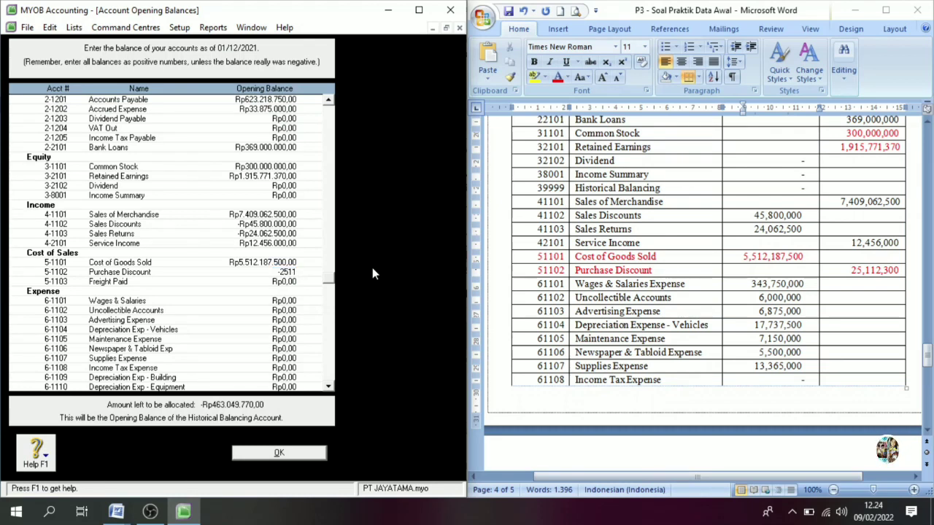
text(2.300)
key(Tab)
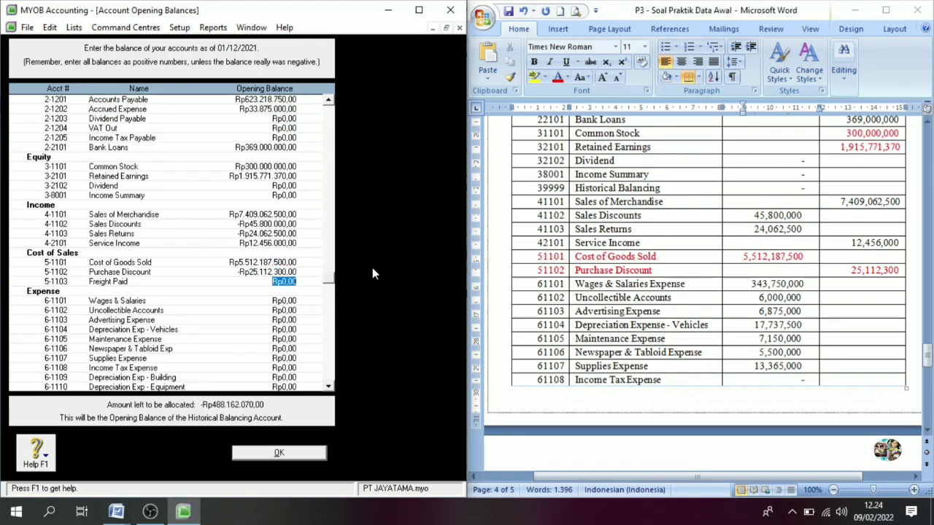
In the Word balance table, set the font colour of the Cost of Goods Sold and Purchase Discount rows to Automatic.
click(558, 256)
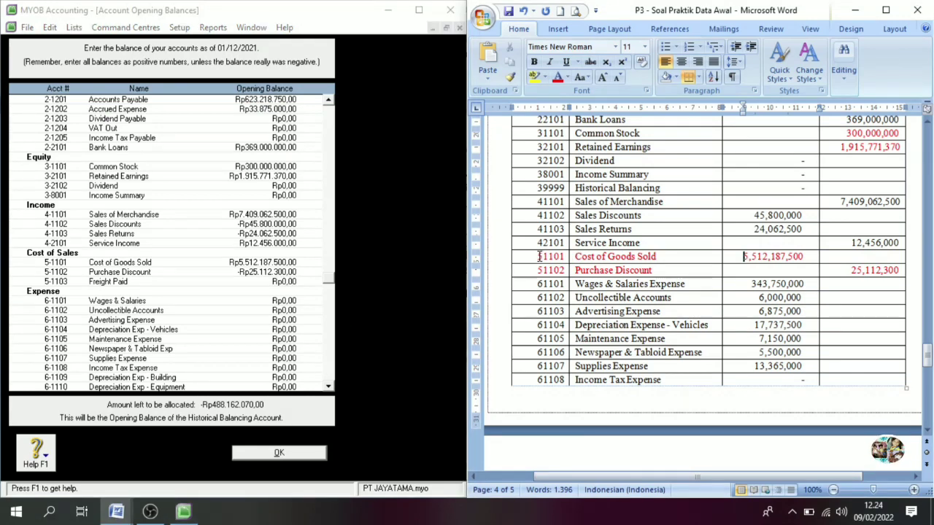
drag(540, 256, 857, 274)
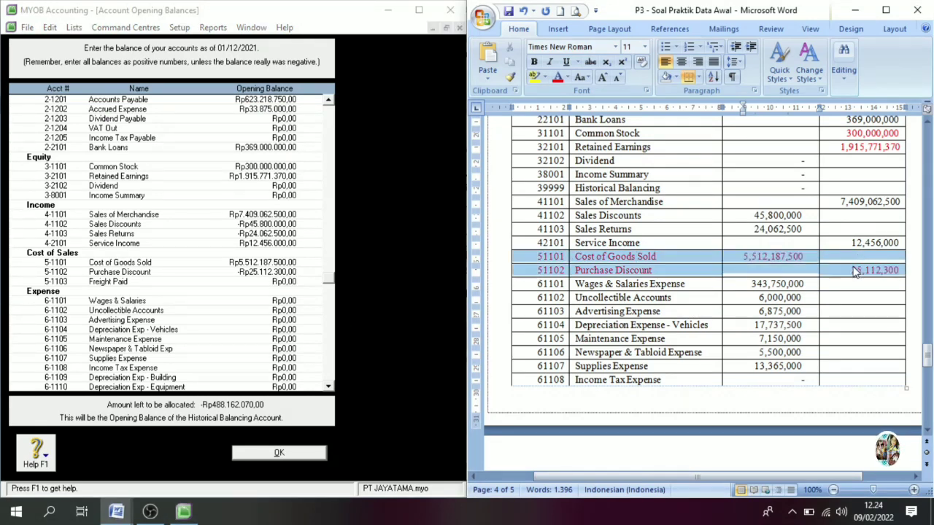
click(568, 77)
click(571, 93)
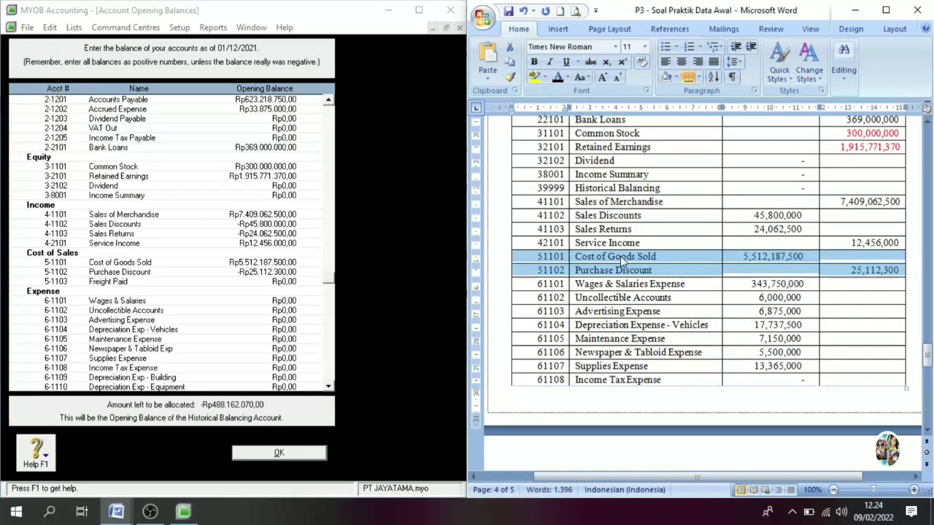
Colour the expense rows from 61101 Wages & Salaries Expense to 61111 Electricity, Telp. & Water Expense red.
click(537, 284)
drag(536, 284, 880, 322)
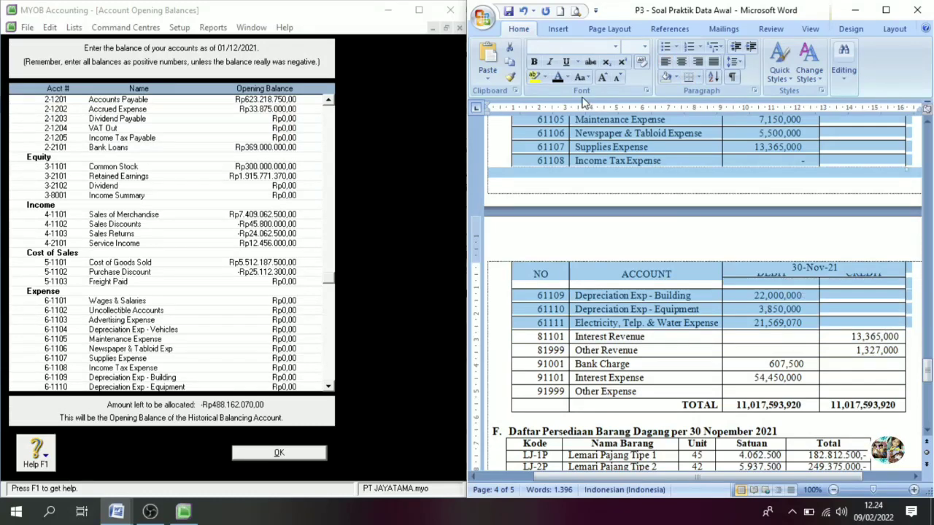
click(569, 78)
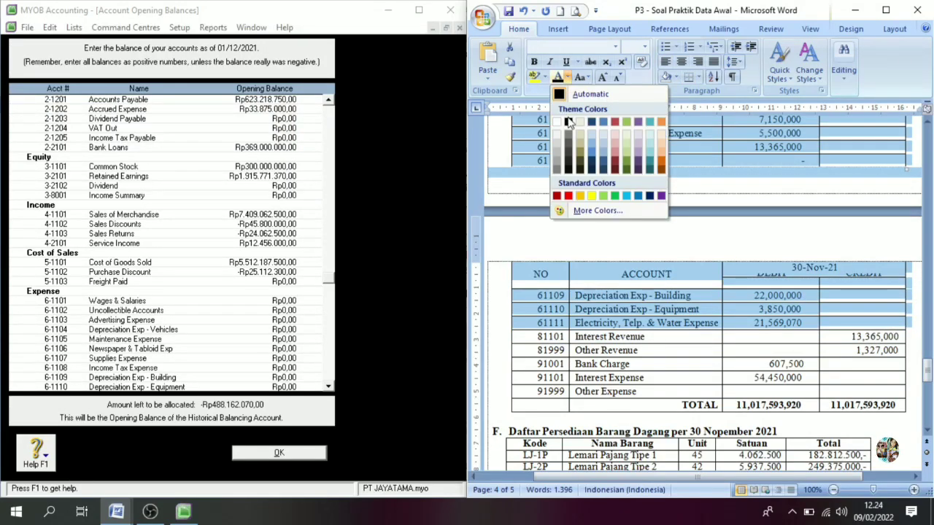
click(569, 195)
click(634, 310)
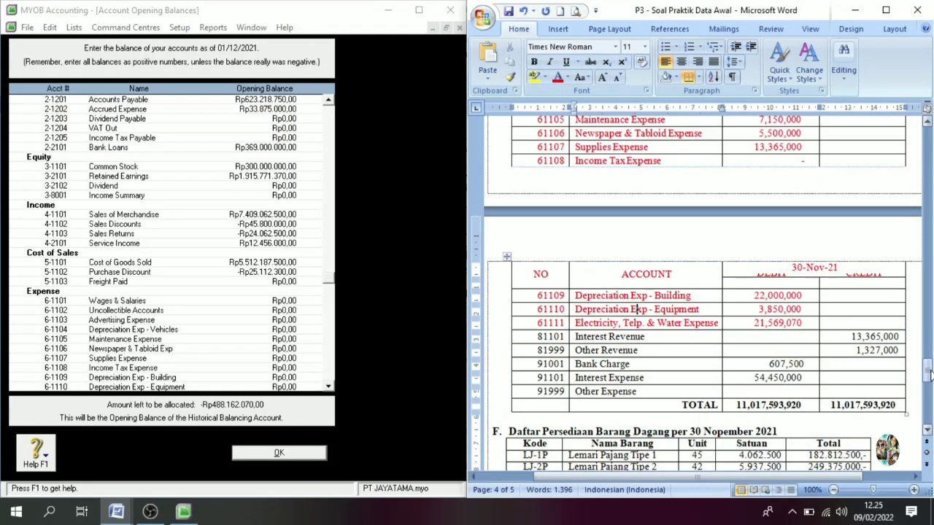
Back in MYOB, enter opening balances of 343750000 for Wages & Salaries and 6000000 for Uncollectible Accounts.
drag(928, 374, 928, 355)
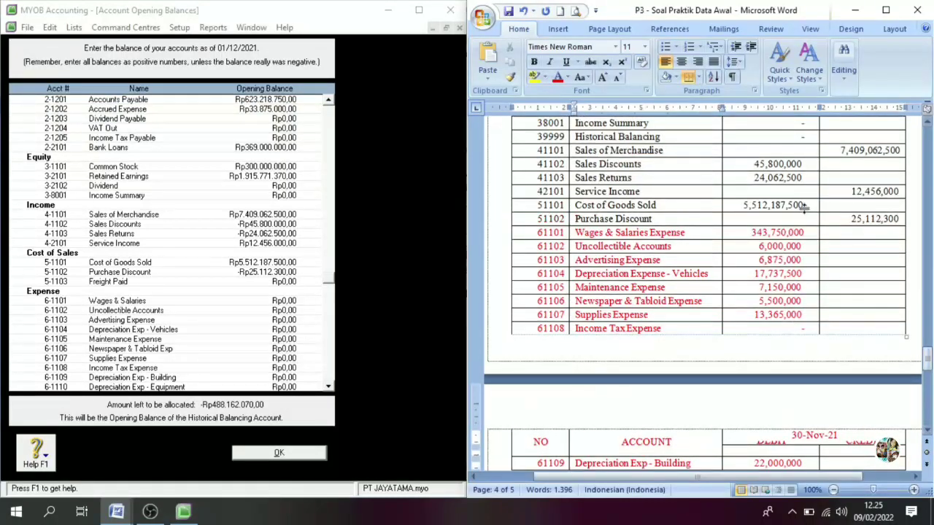
click(927, 430)
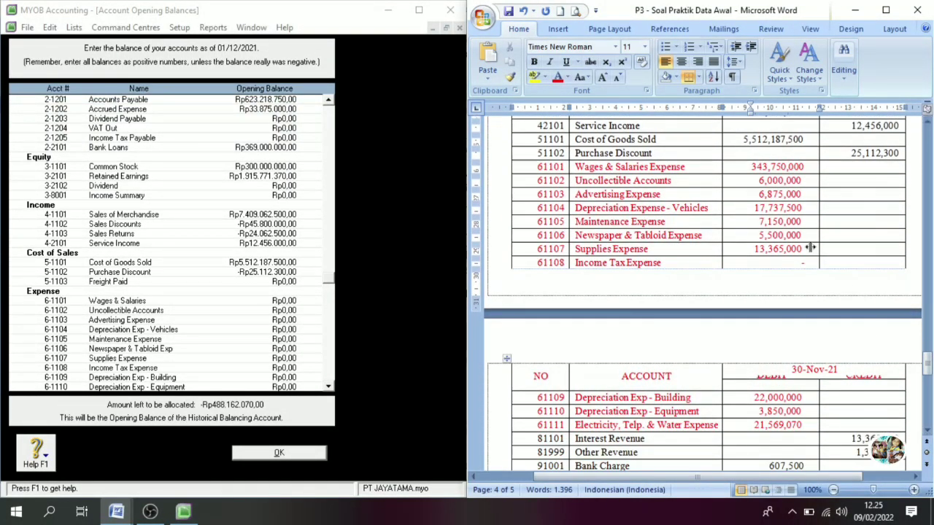
click(283, 301)
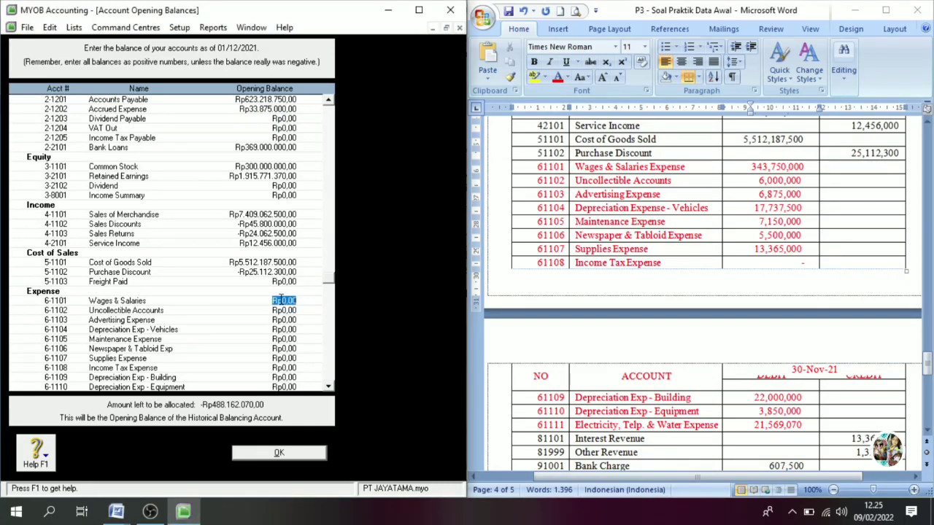
text(343)
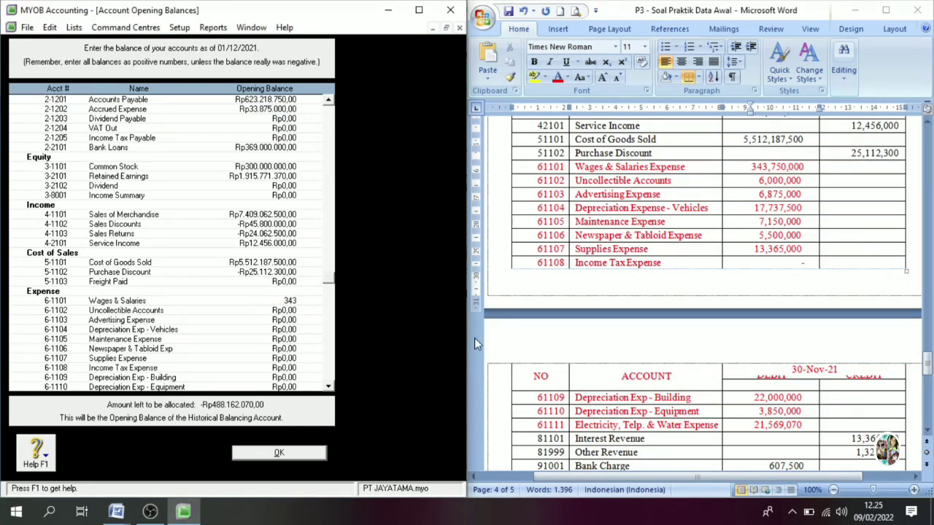
text(.750.000)
key(Tab)
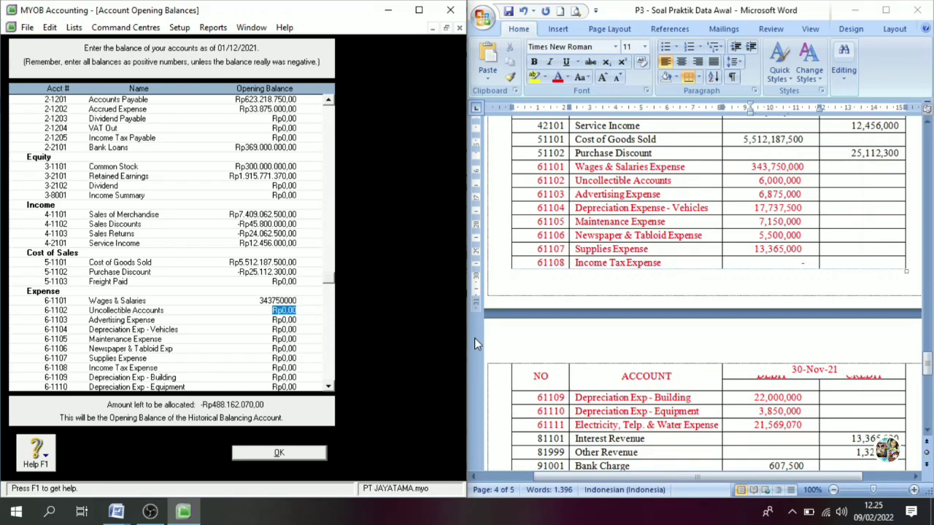
text(6.)
text(000.000)
key(Tab)
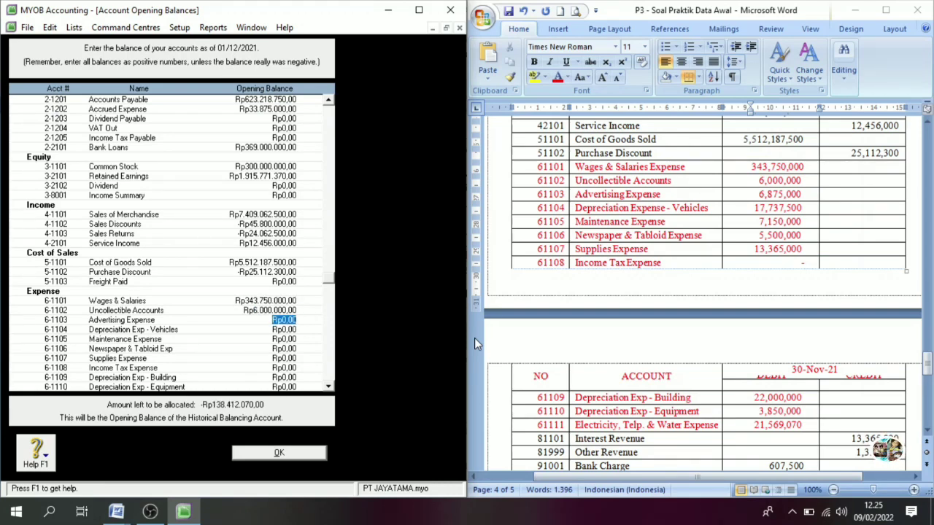
Enter opening balances of 6875000 for Advertising Expense and 17737500 for Depreciation Exp - Vehicles.
text(6875)
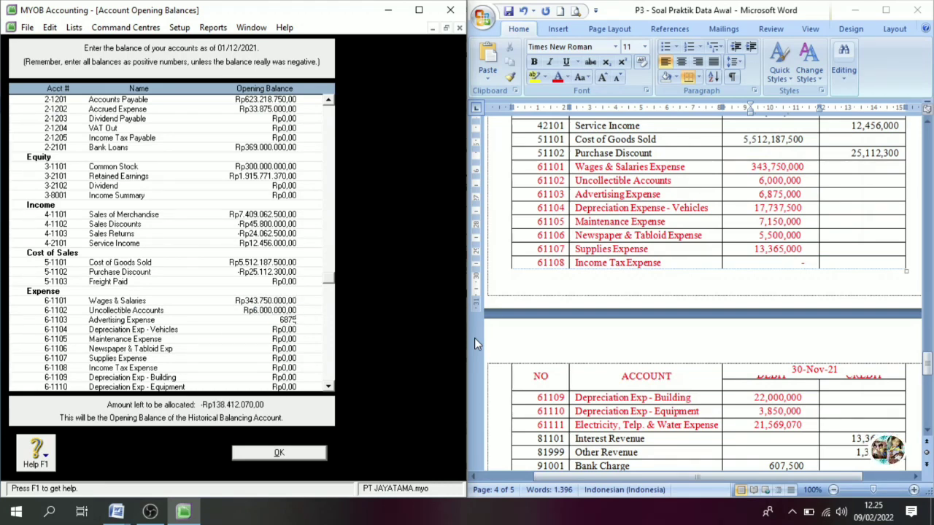
text(000)
key(Tab)
text(1)
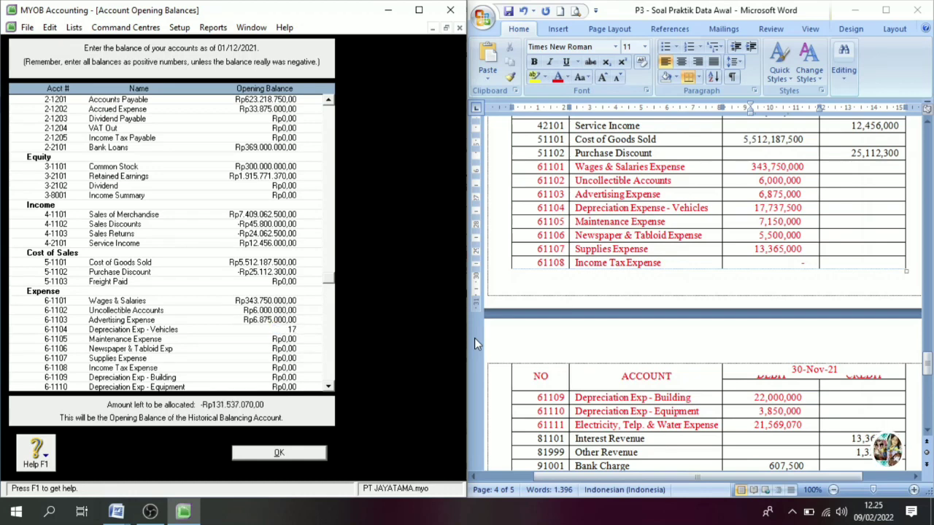
text(7.737.)
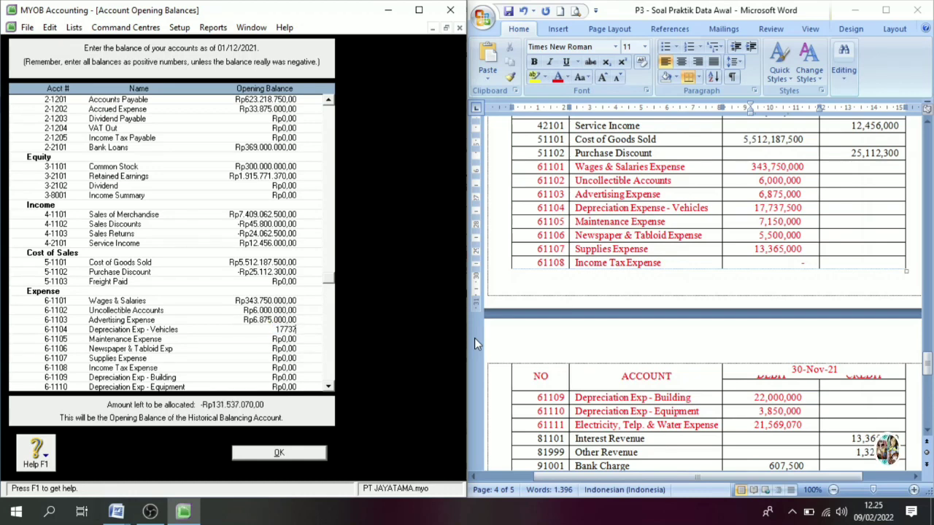
text(500)
key(Tab)
Enter opening balances of 7150000 for Maintenance Expense and 5500000 for Newspaper & Tabloid Exp.
text(7.15)
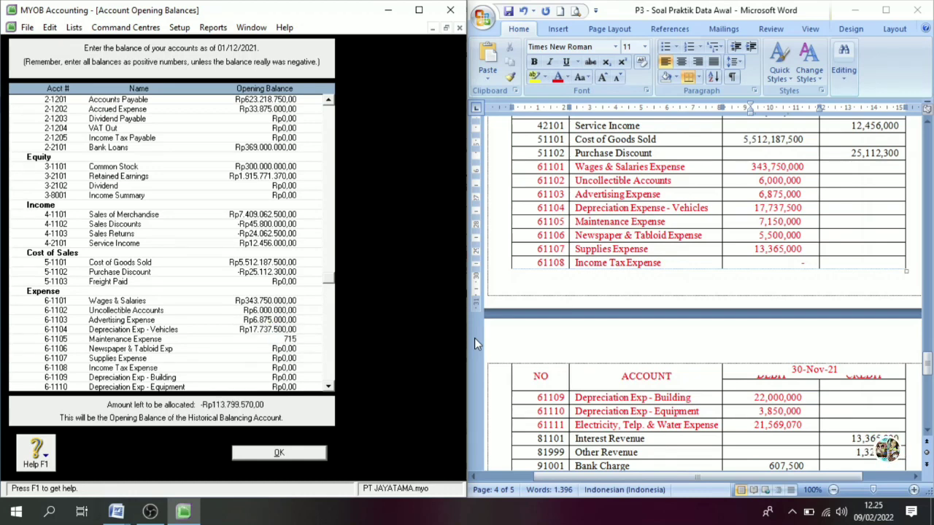
text(0.000)
key(Tab)
text(5)
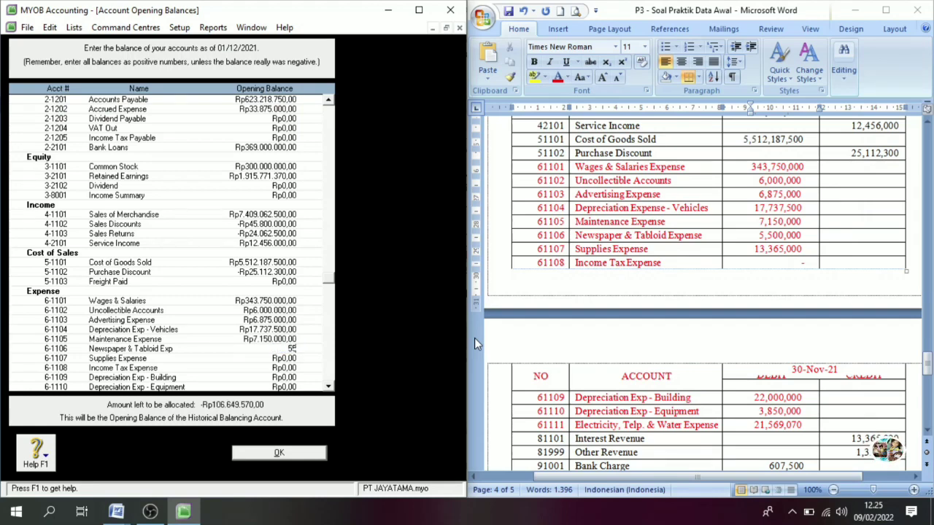
text(.500.000)
key(Tab)
Enter opening balances of 13365000 for Supplies Expense and 22000000 for Income Tax Expense.
text(13)
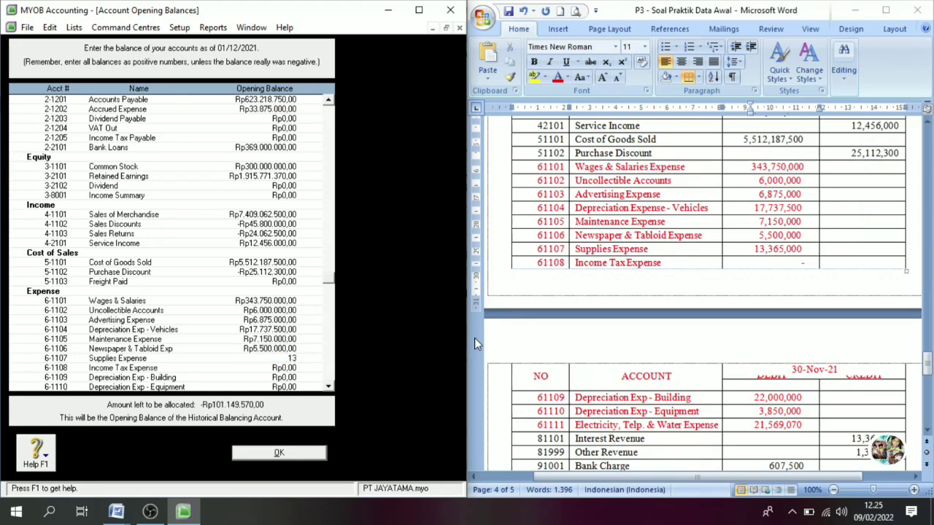
text(.365.000)
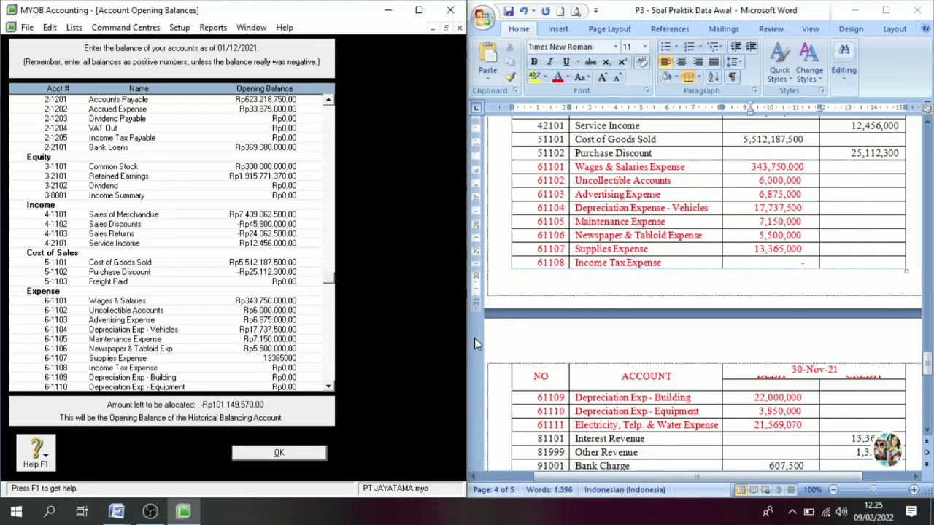
key(Tab)
text(22.000.000)
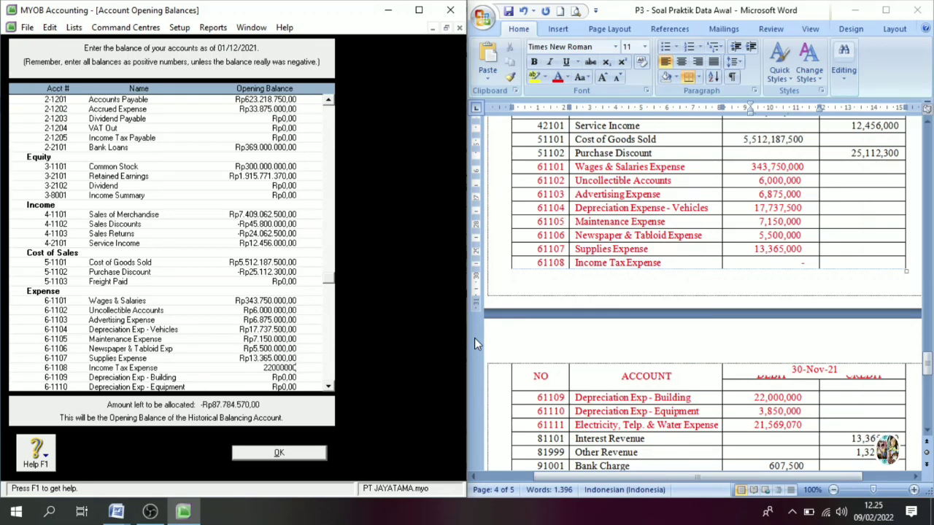
key(Tab)
Enter opening balances of 3850000 for Depreciation Exp - Building and 21569070 for Depreciation Exp - Equipment.
text(3.)
text(850.000)
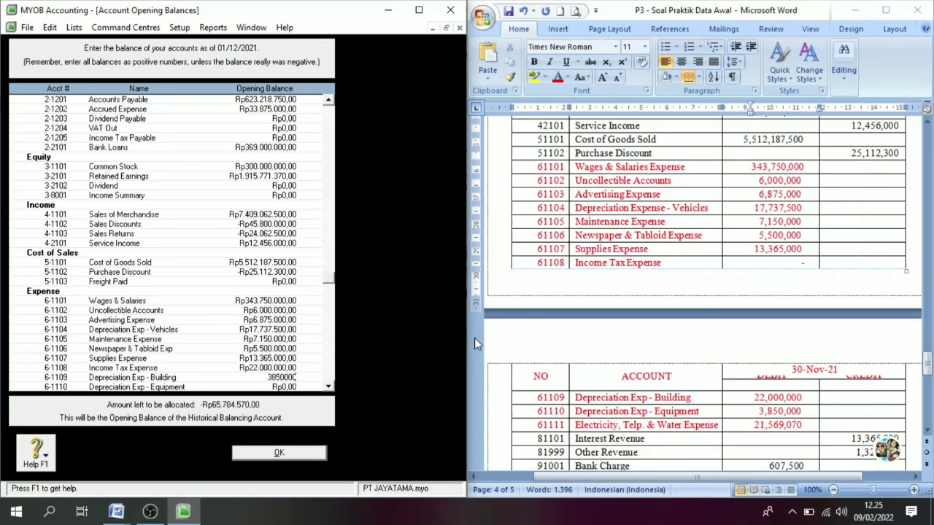
key(Tab)
text(21.)
text(56)
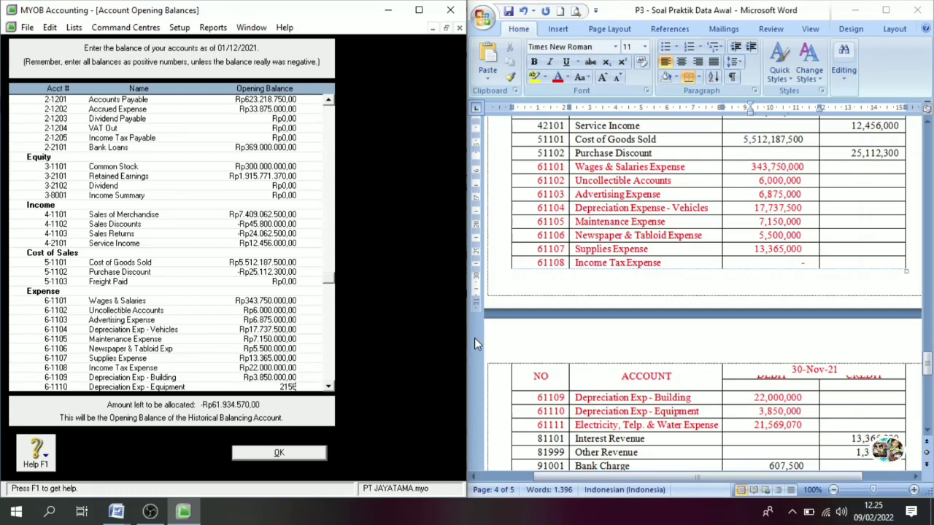
text(9.)
text(070)
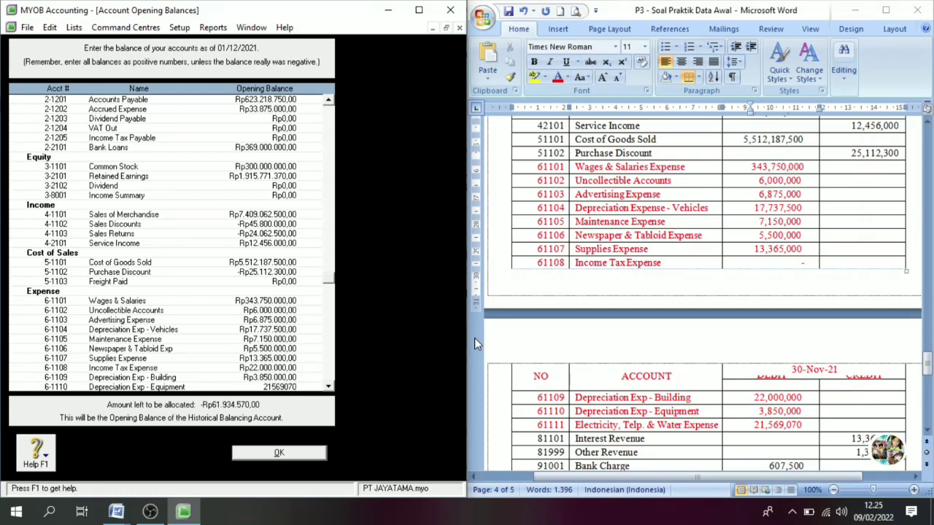
Clear the Income Tax Expense opening balance and set Depreciation Exp - Building to 22000000.
key(Tab)
click(328, 388)
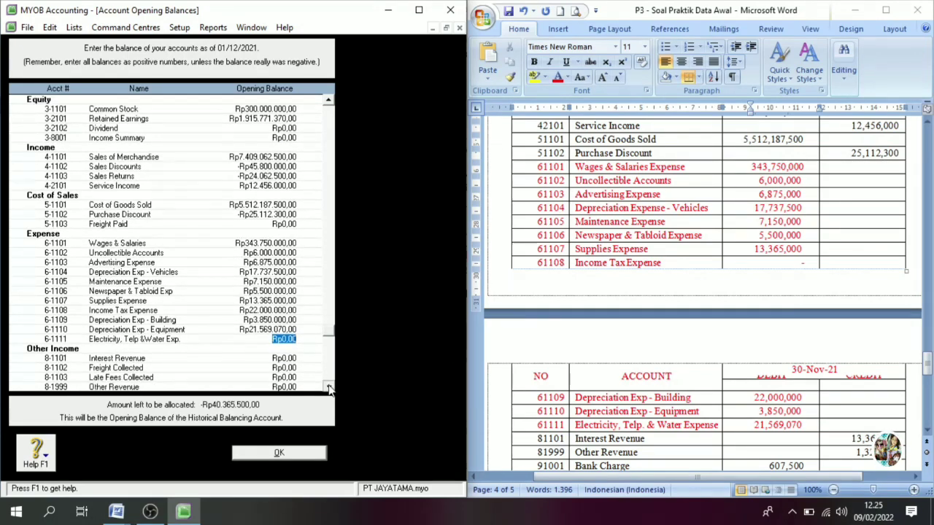
click(329, 387)
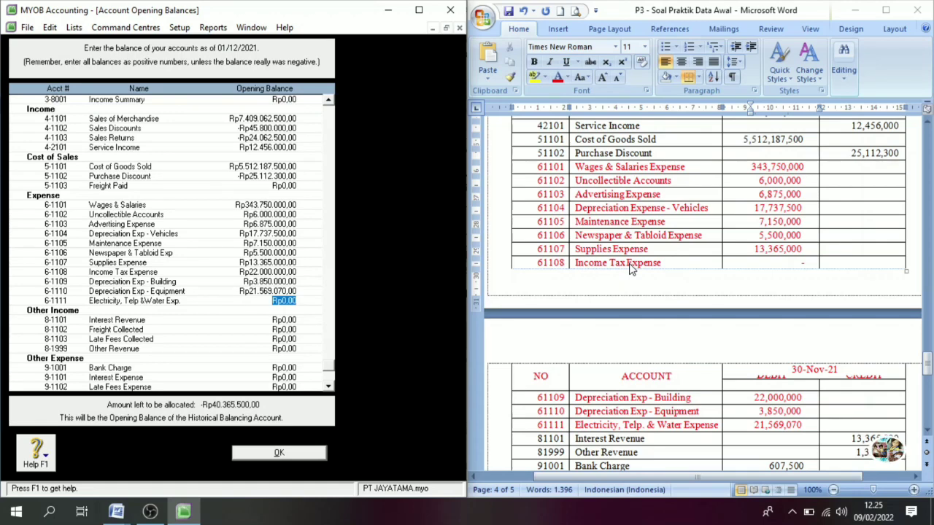
click(264, 273)
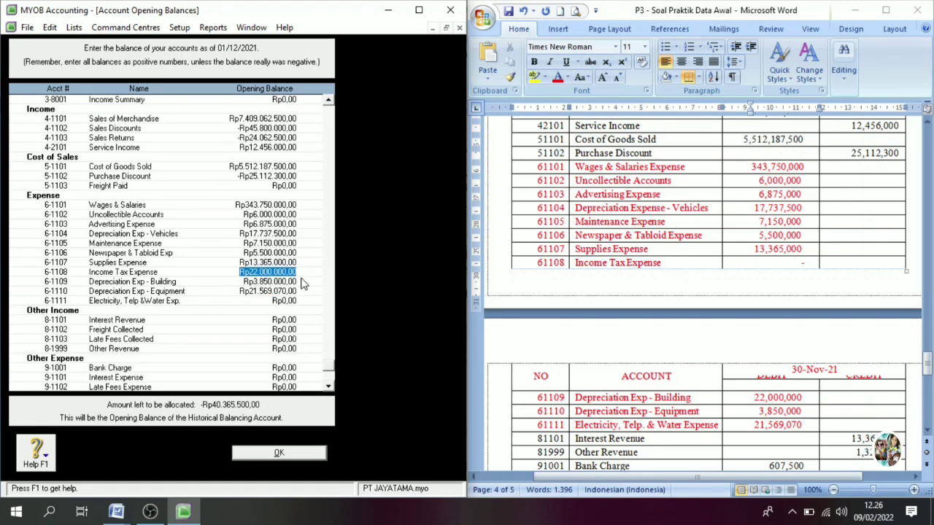
key(BackSpace)
click(304, 283)
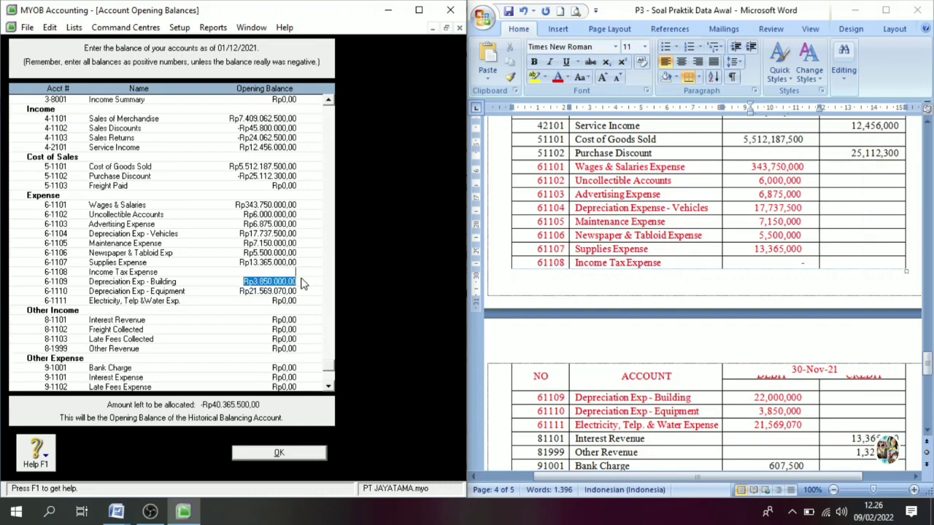
text(2)
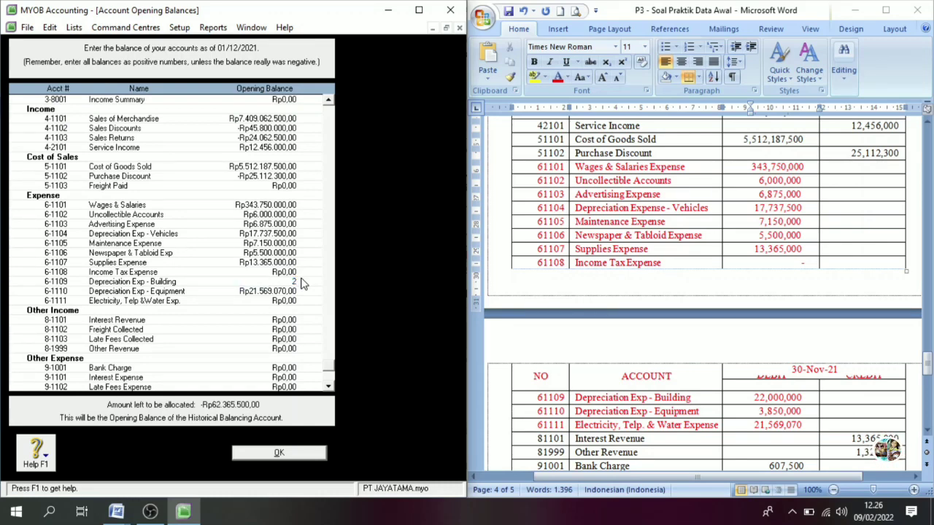
text(2000000)
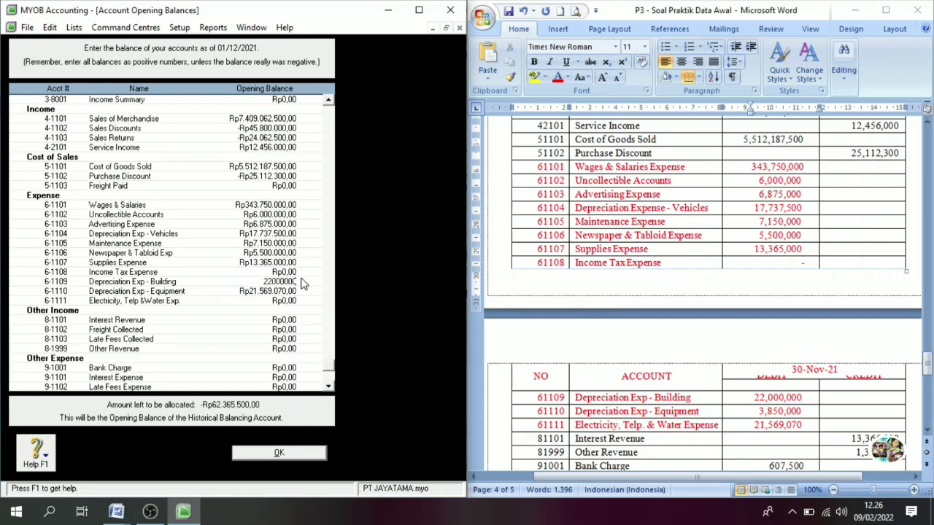
key(Tab)
Set the opening balances of Depreciation Exp - Equipment to 3850000 and Electricity, Telp & Water Exp. to 21569070.
key(BackSpace)
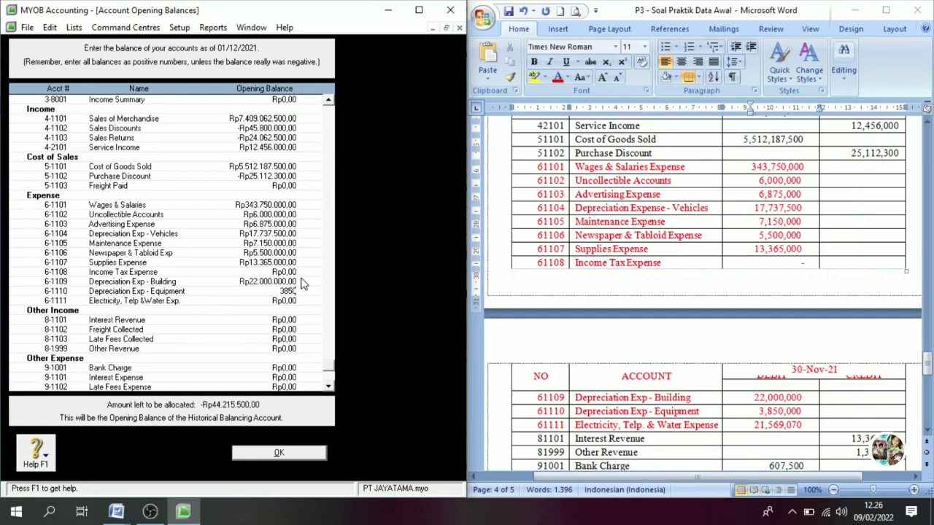
key(Tab)
text(21)
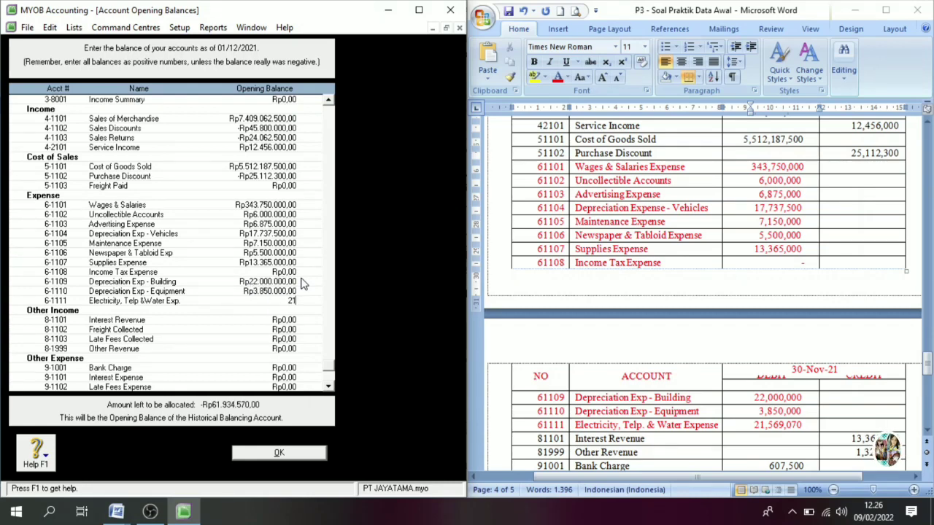
text(56)
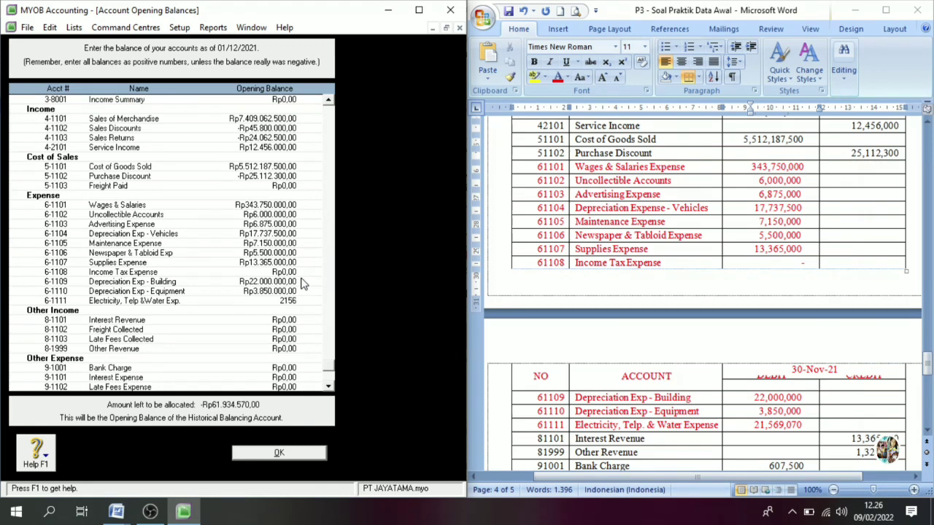
text(9070)
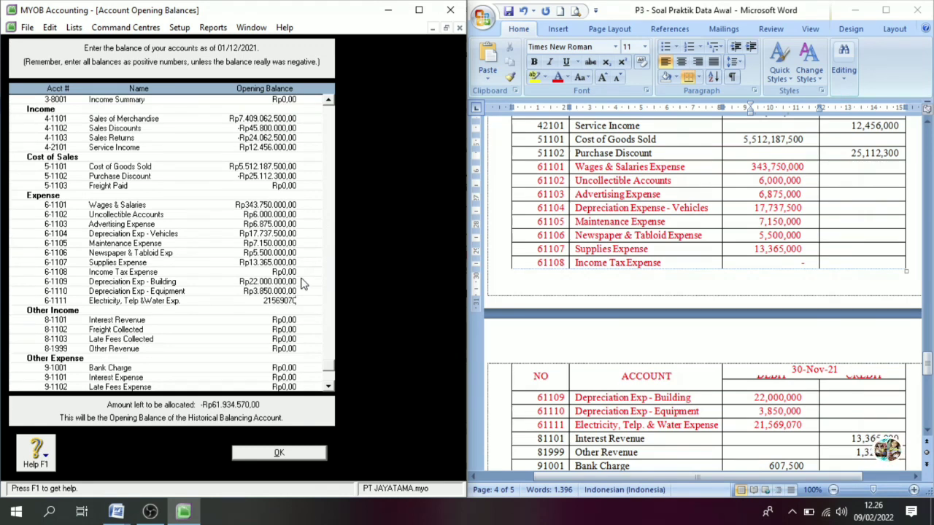
key(Tab)
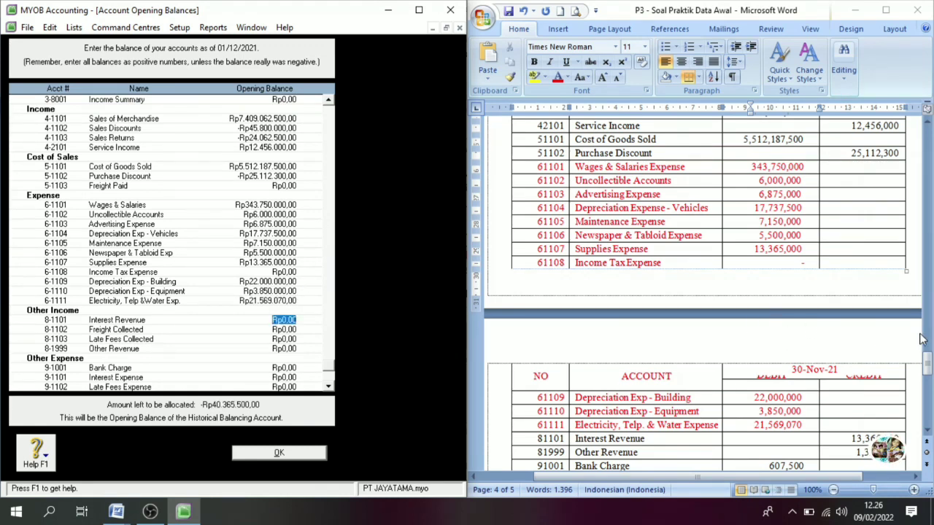
In the Word balance table, colour the text of the Interest Revenue and Other Revenue rows red.
scroll(928, 433, down, 4)
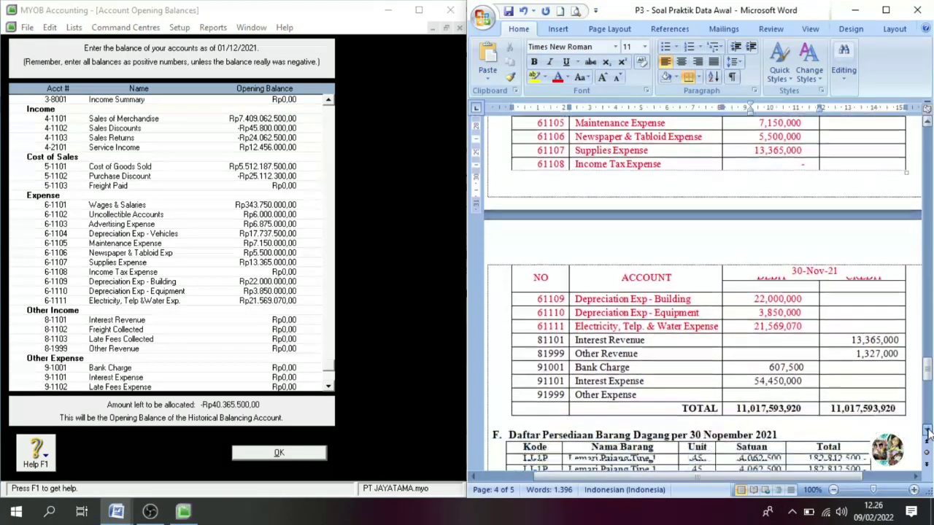
click(566, 321)
drag(541, 308, 902, 321)
click(558, 79)
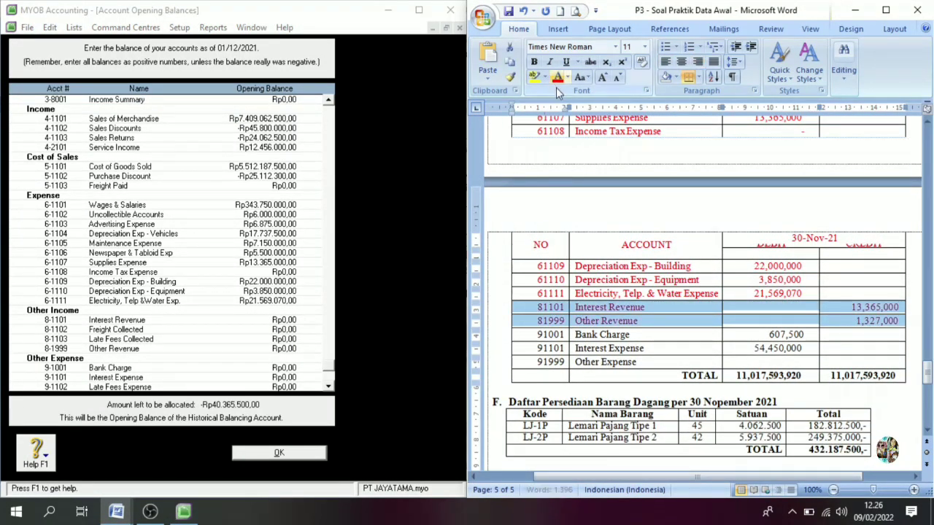
drag(631, 349, 640, 348)
click(836, 313)
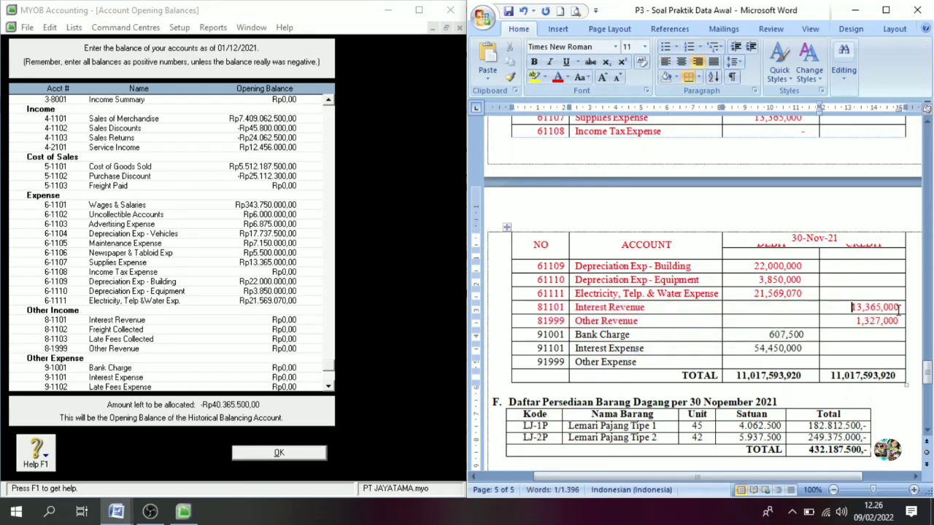
In MYOB, enter opening balances of 13365000 for Interest Revenue and 1327000 for Other Revenue.
click(290, 326)
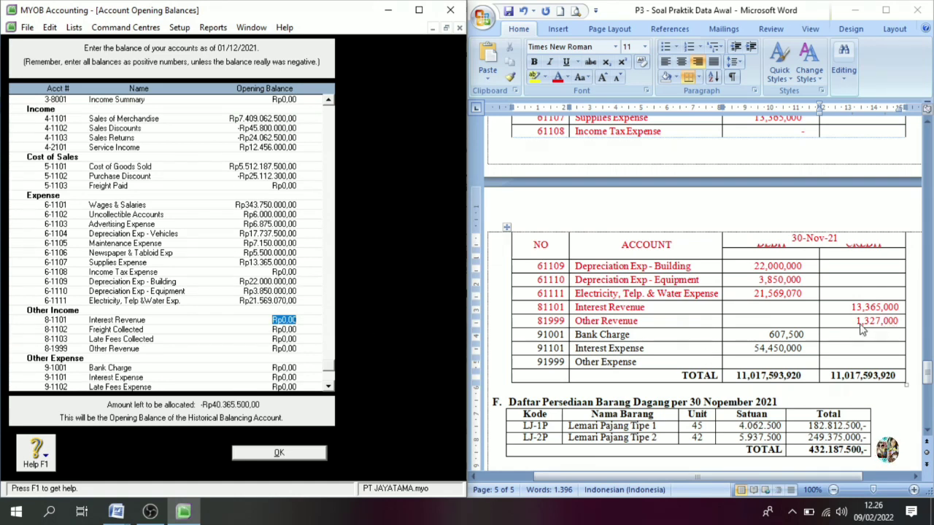
text(13365000)
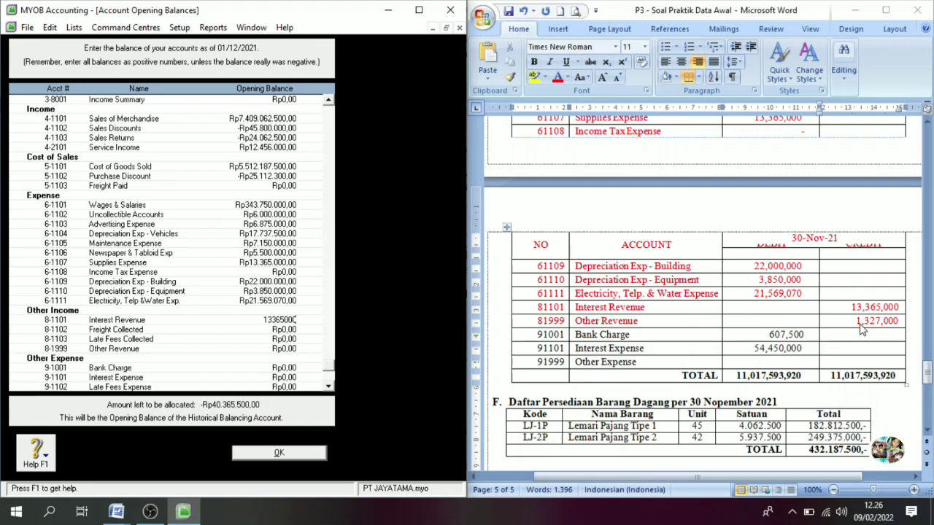
key(Tab)
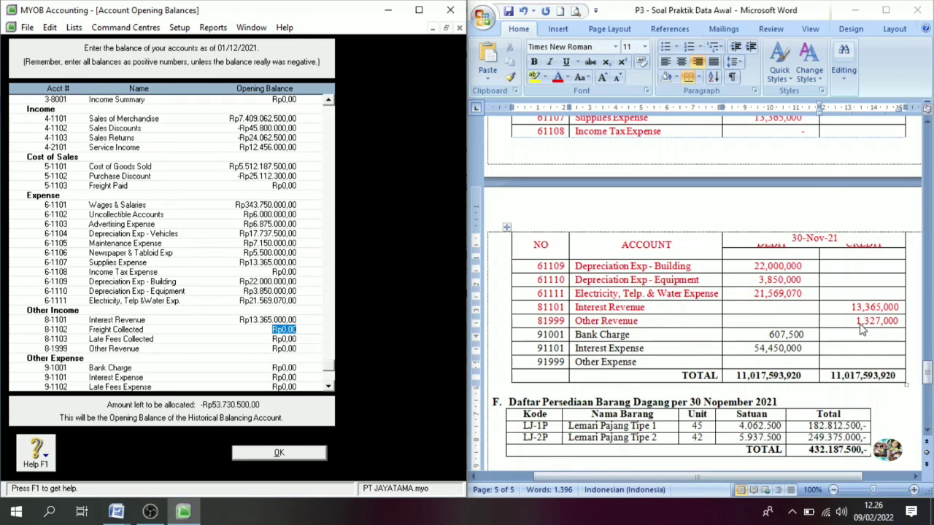
key(Tab)
key(Tab)
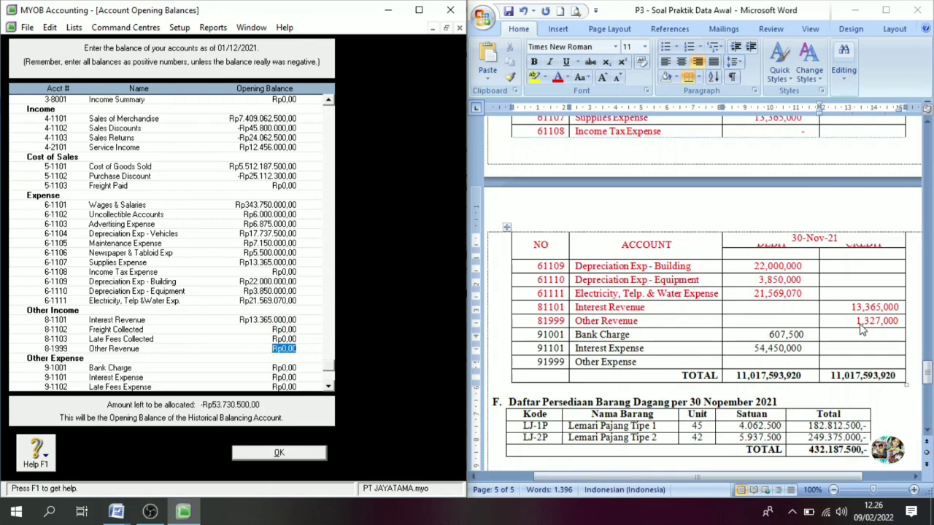
text(1)
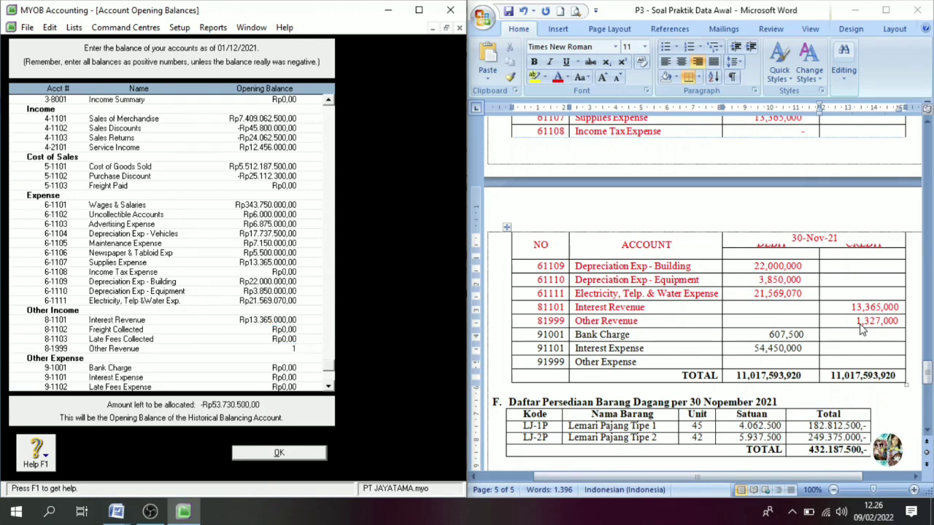
text(.327.0)
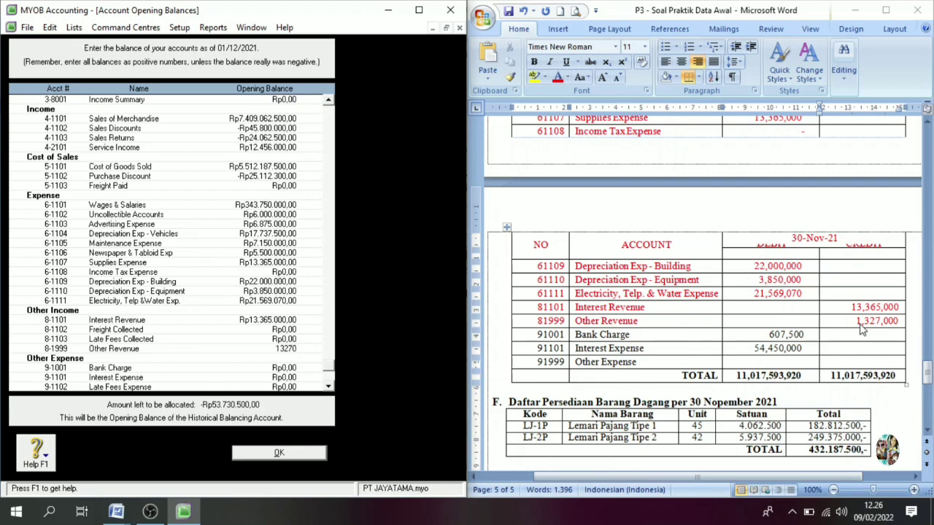
text(00)
key(Tab)
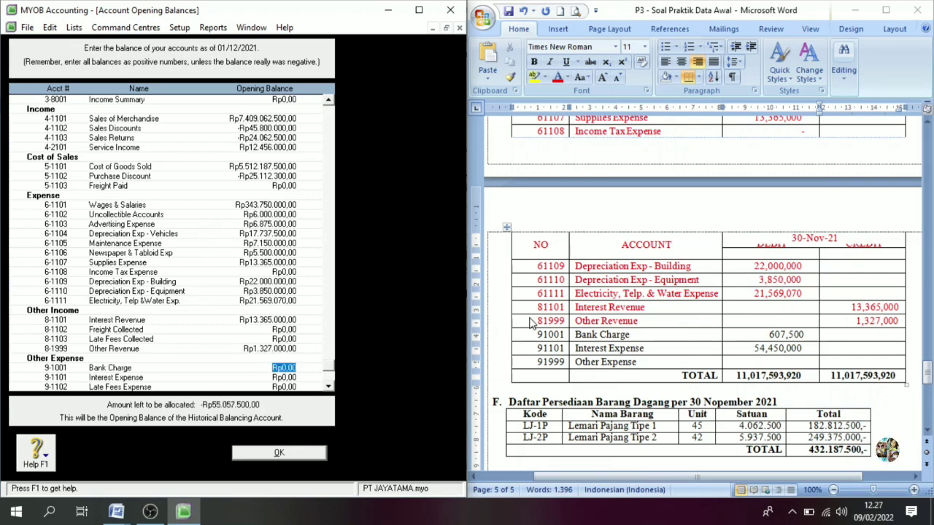
In the Word balance table, change the text of rows 61109 through 81999 back to black.
click(931, 431)
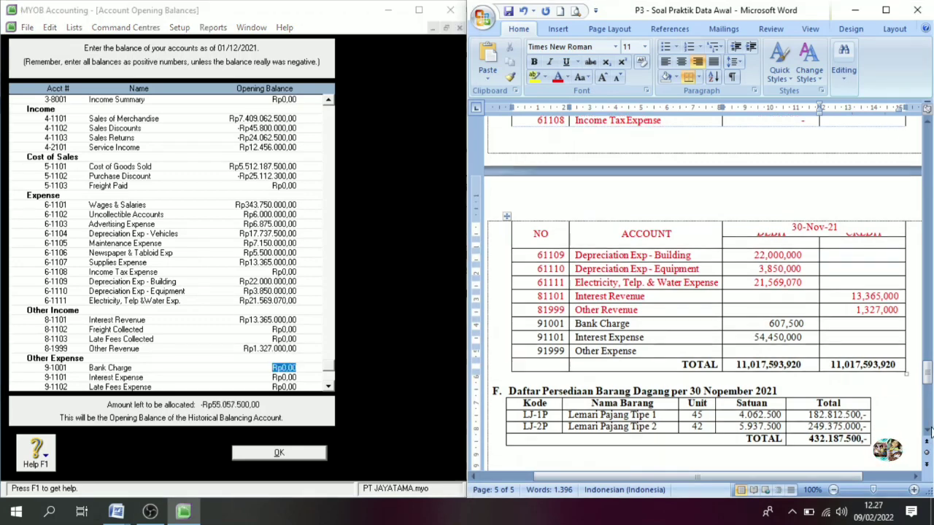
click(930, 431)
click(632, 327)
click(638, 278)
drag(637, 278, 635, 268)
key(ctrl+z)
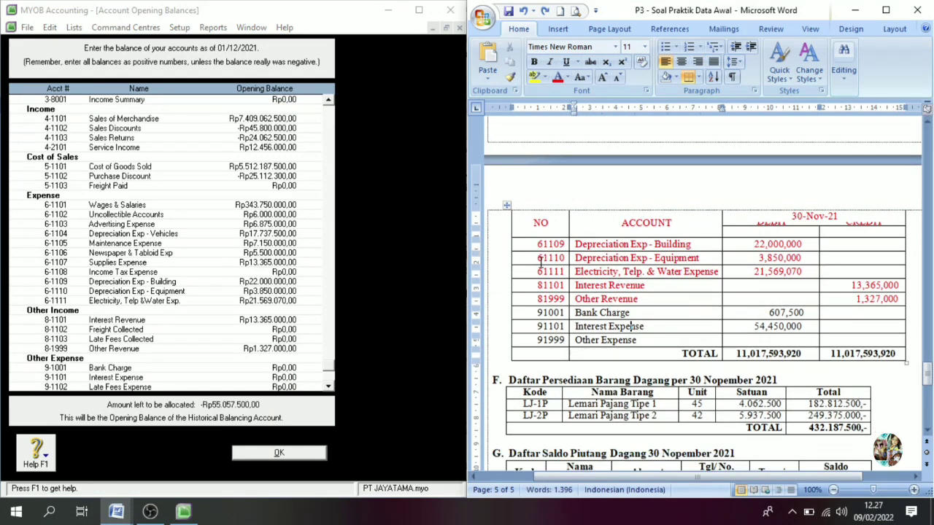
drag(536, 244, 872, 306)
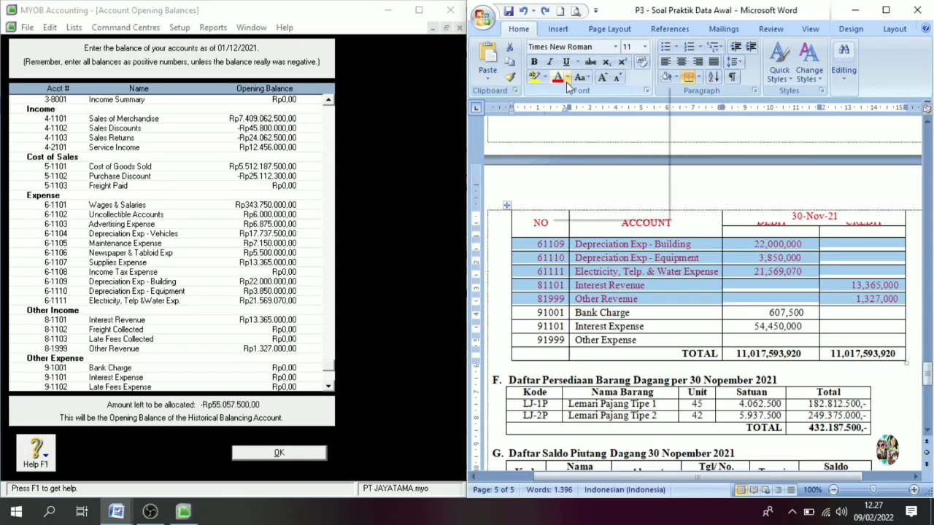
Colour the text of the Bank Charge and Interest Expense rows red.
drag(540, 312, 847, 329)
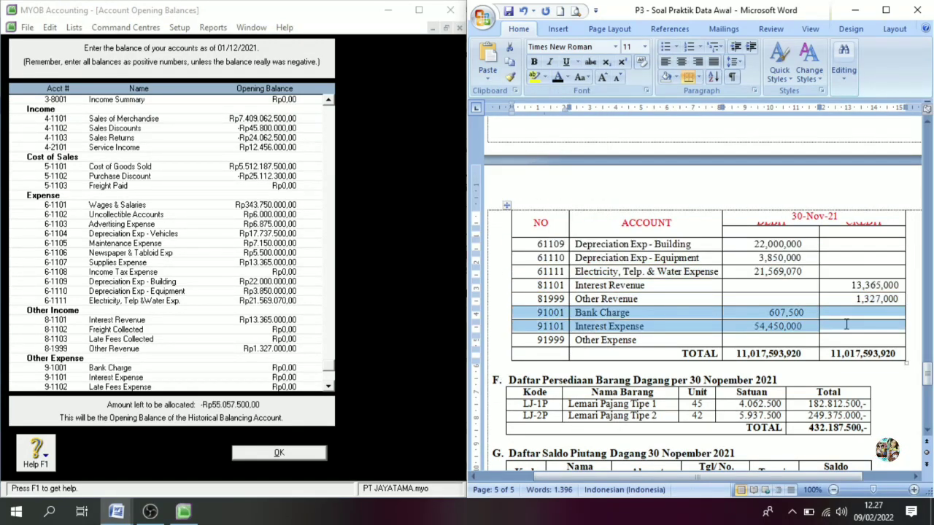
click(567, 78)
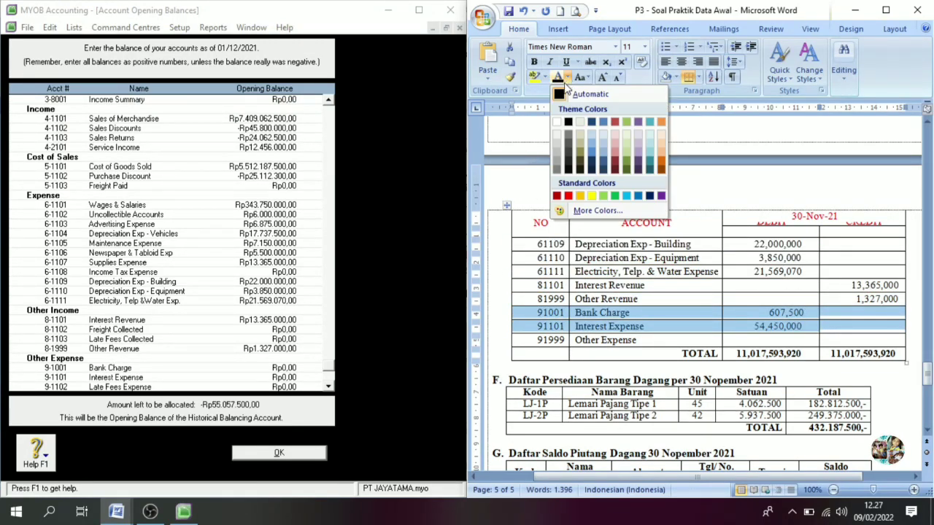
click(568, 196)
click(737, 272)
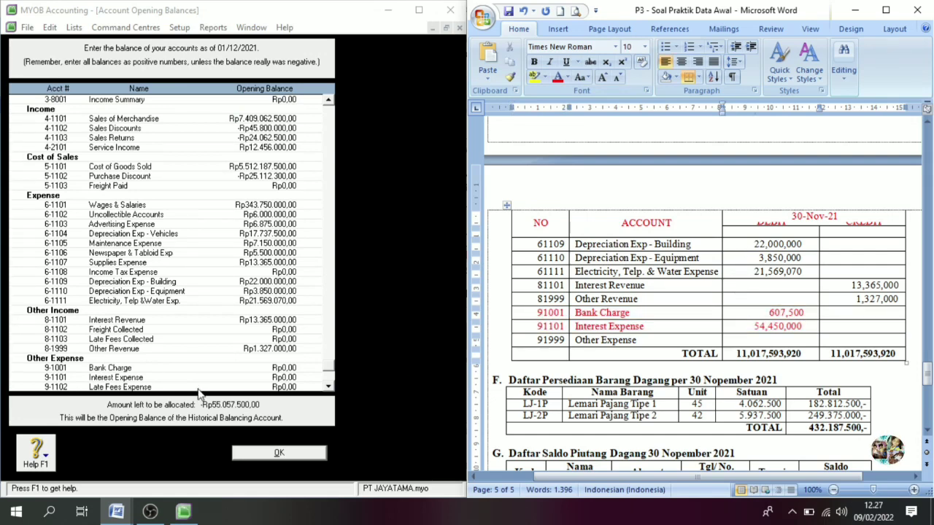
In MYOB, enter opening balances of 607500 for Bank Charge and 54450000 for Interest Expense.
click(328, 387)
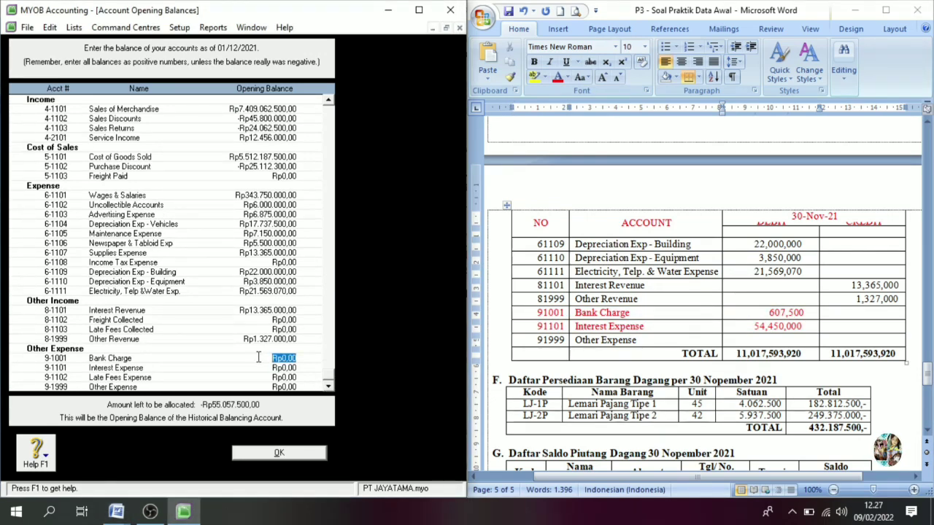
text(607)
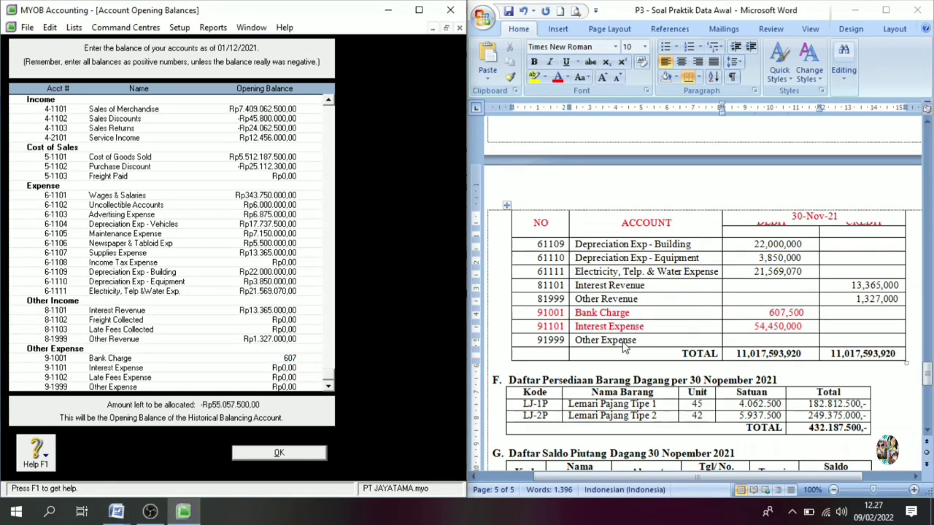
text(.500)
key(Tab)
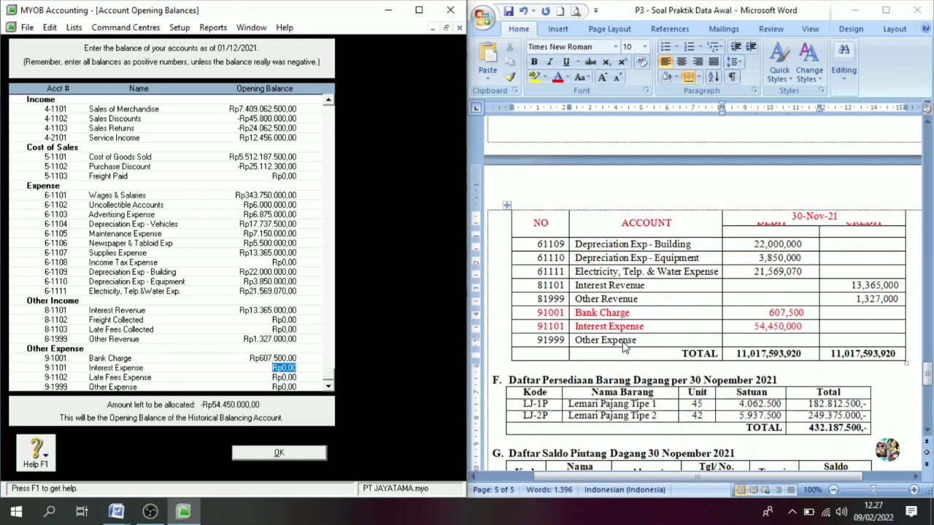
text(5)
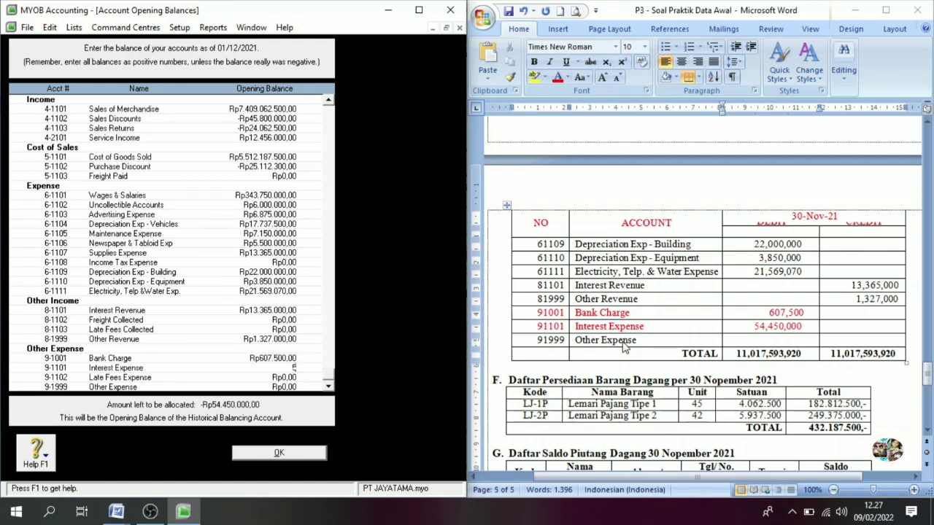
text(4450)
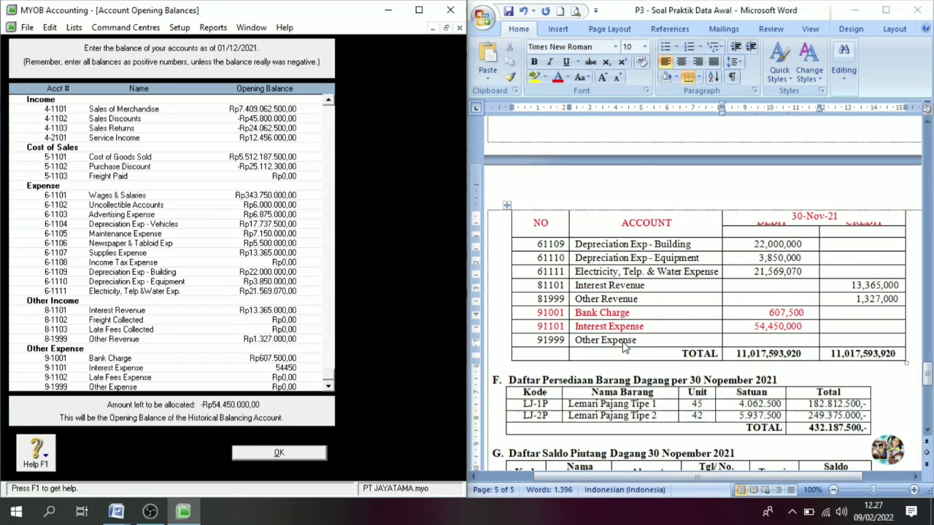
text(000)
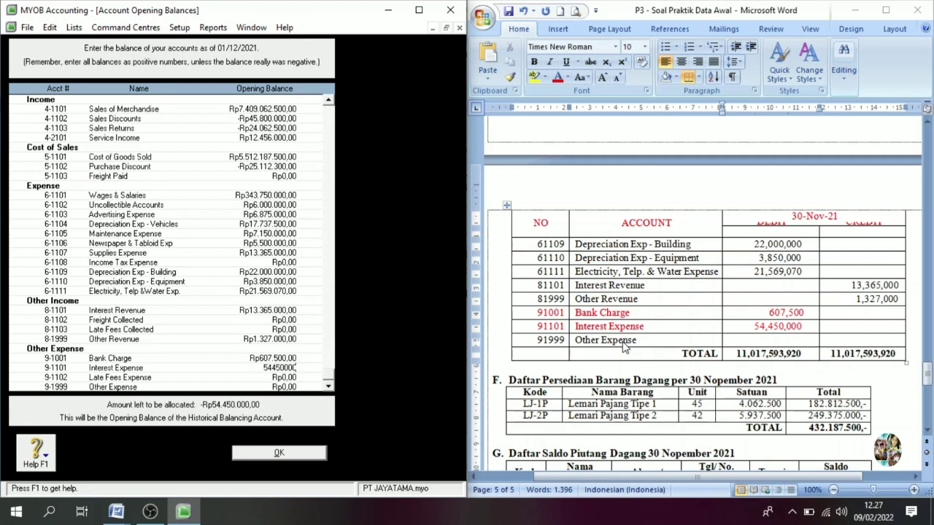
key(Tab)
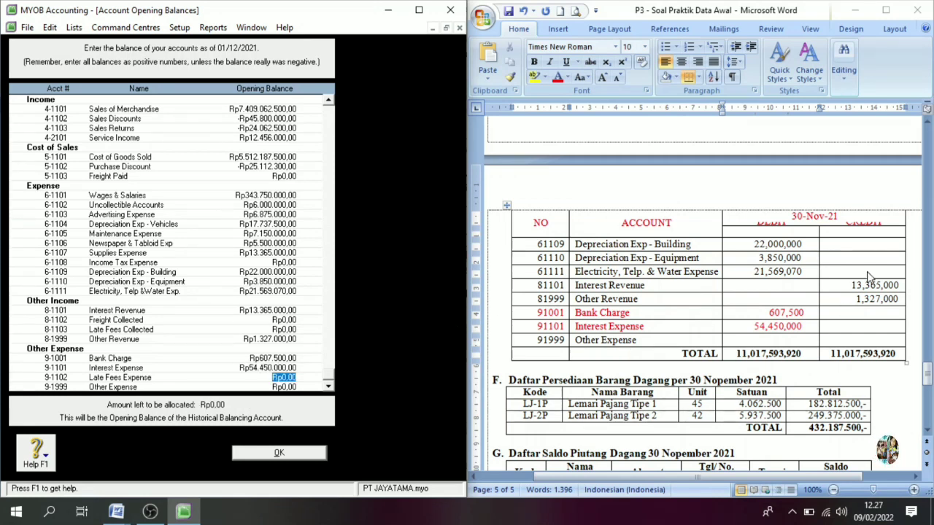
Check the account opening balances against the Word balance table and close the opening balances entry in MYOB.
click(928, 276)
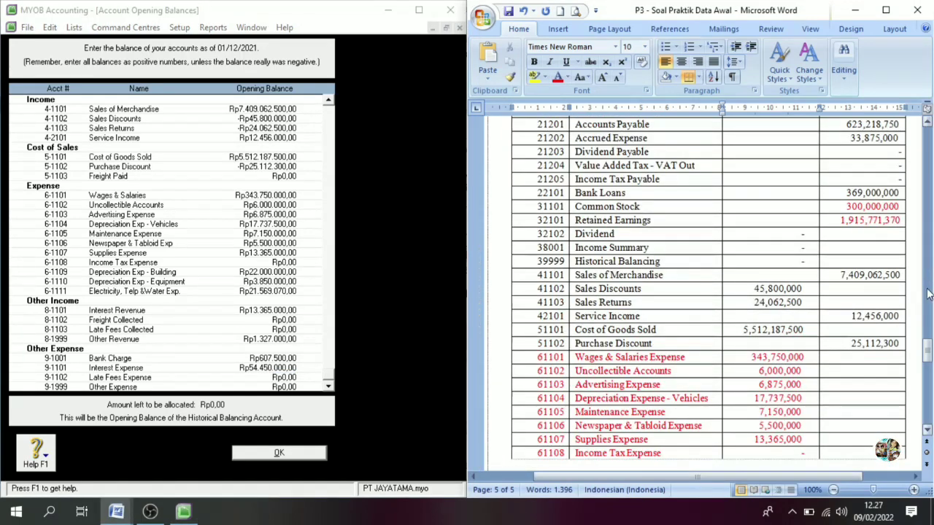
scroll(928, 294, down, 8)
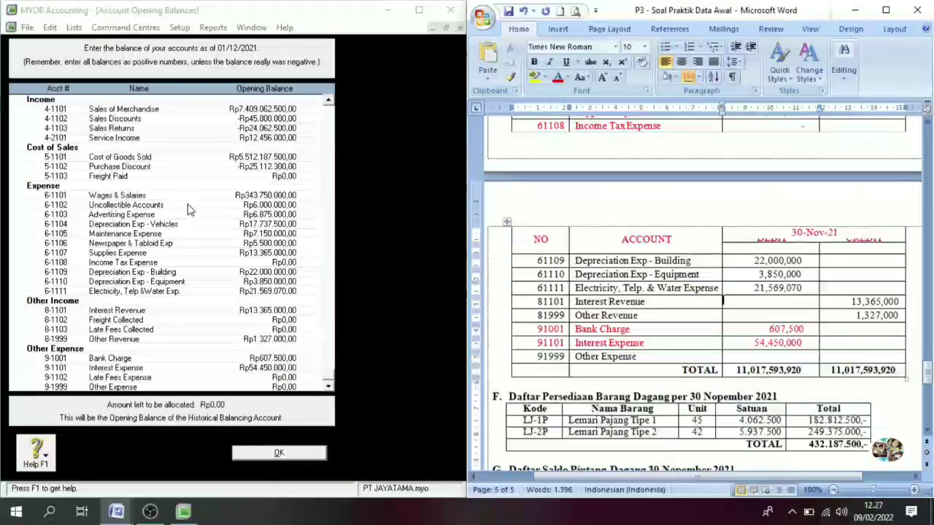
click(329, 101)
click(329, 101)
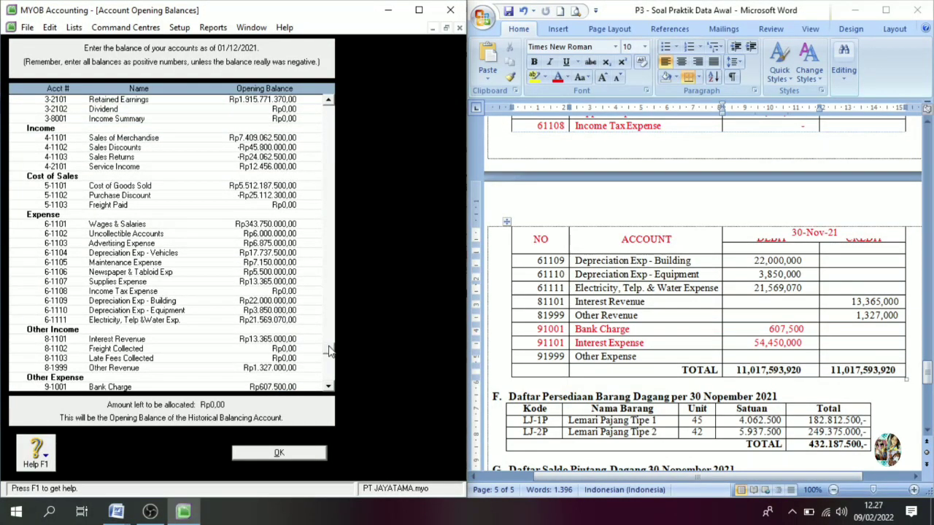
click(328, 387)
click(329, 387)
click(328, 387)
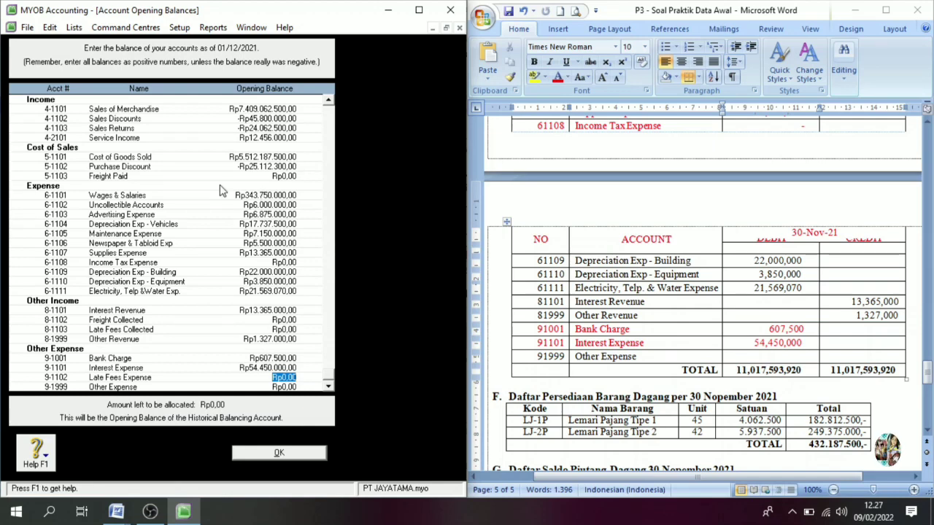
click(281, 453)
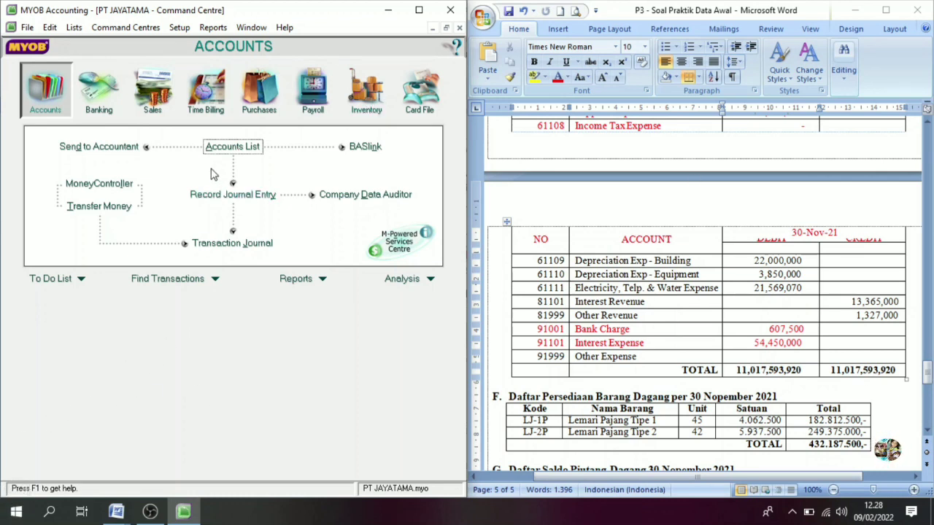
Open the tax code list and delete the PRI (GST Private Use) tax code.
click(75, 28)
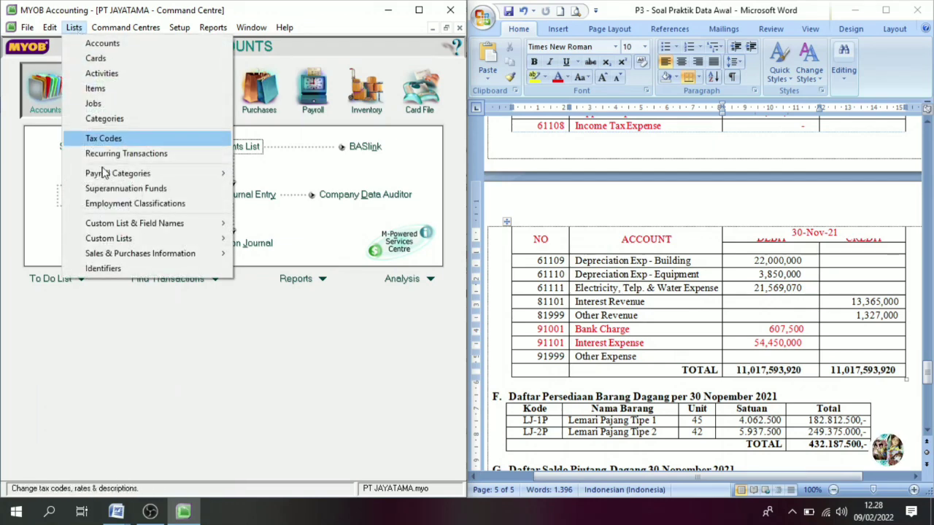
click(107, 134)
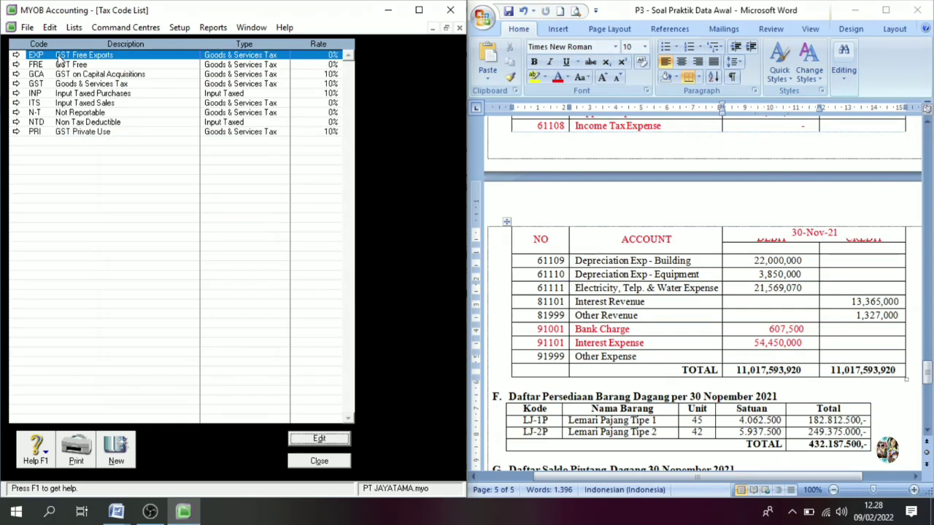
click(17, 133)
click(286, 448)
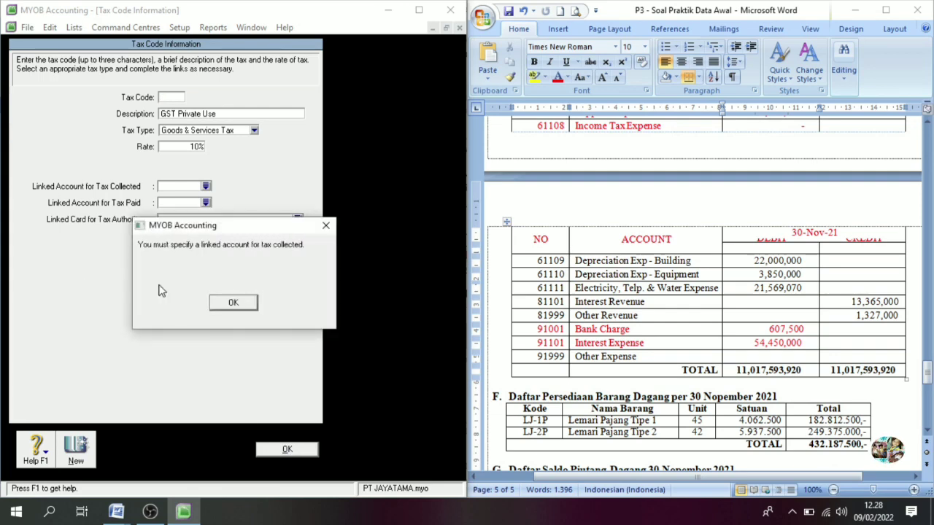
click(233, 302)
right_click(100, 290)
click(136, 292)
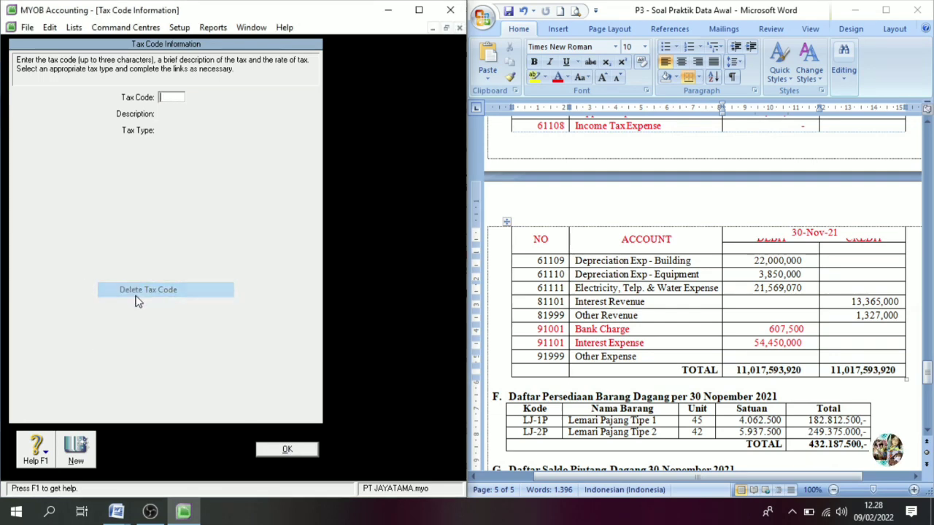
click(275, 448)
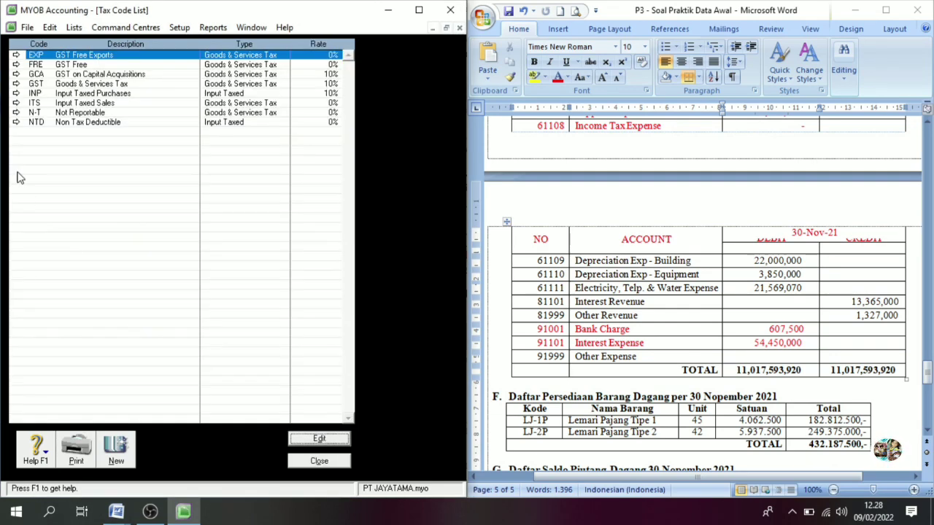
Delete the NTD (Non Tax Deductible) and ITS (Input Taxed Sales) tax codes.
click(17, 122)
right_click(57, 168)
click(100, 175)
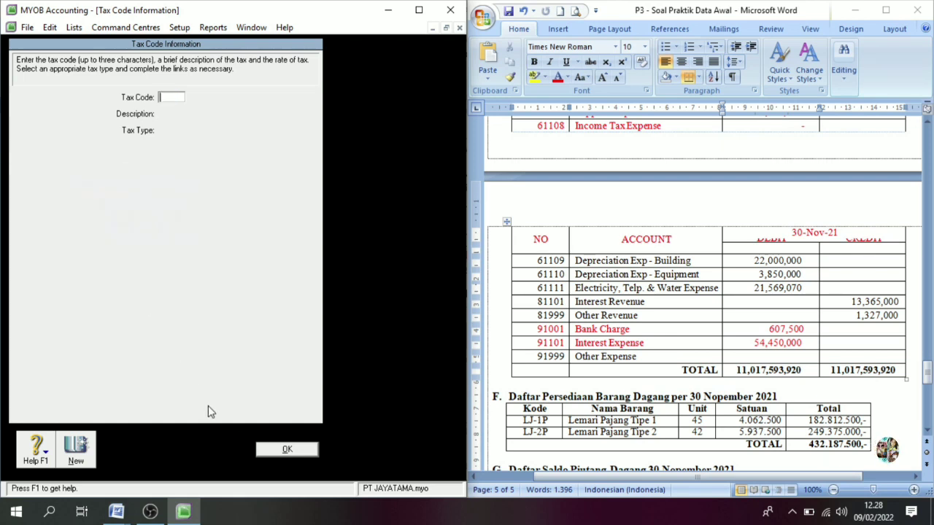
click(273, 449)
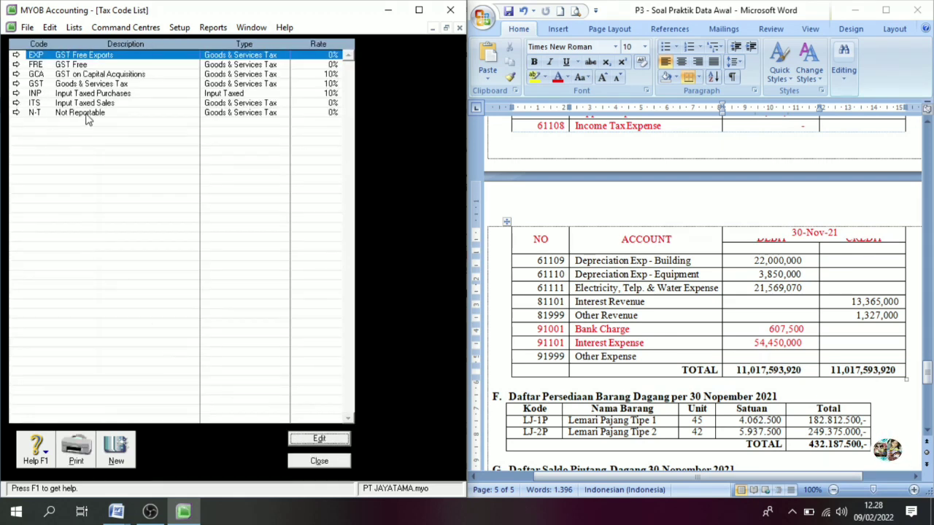
click(17, 104)
right_click(58, 147)
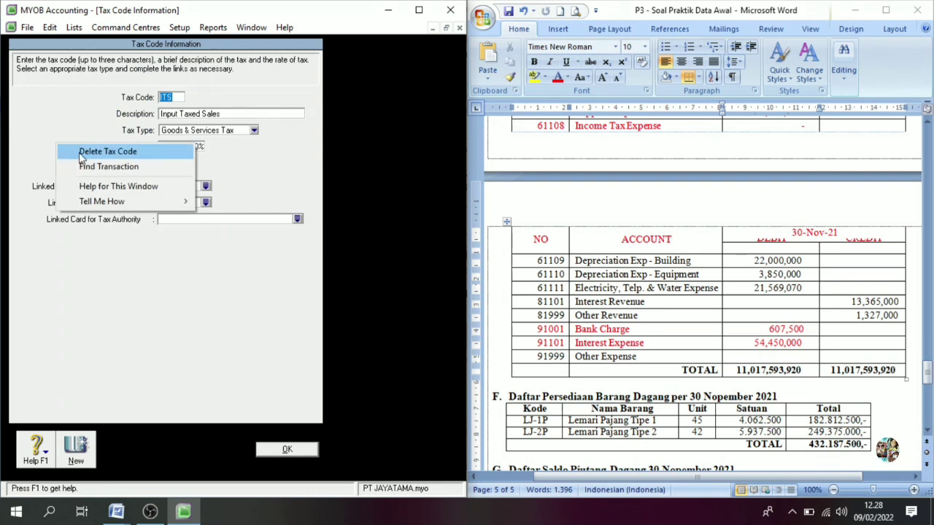
click(78, 155)
click(271, 451)
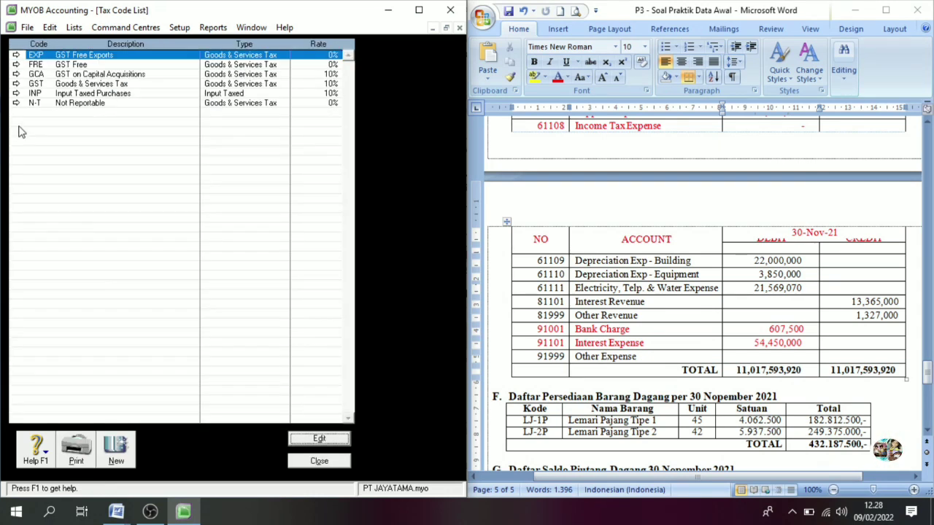
Delete the INP (Input Taxed Purchases) and GCA (GST on Capital Acquisitions) tax codes.
click(15, 94)
right_click(63, 161)
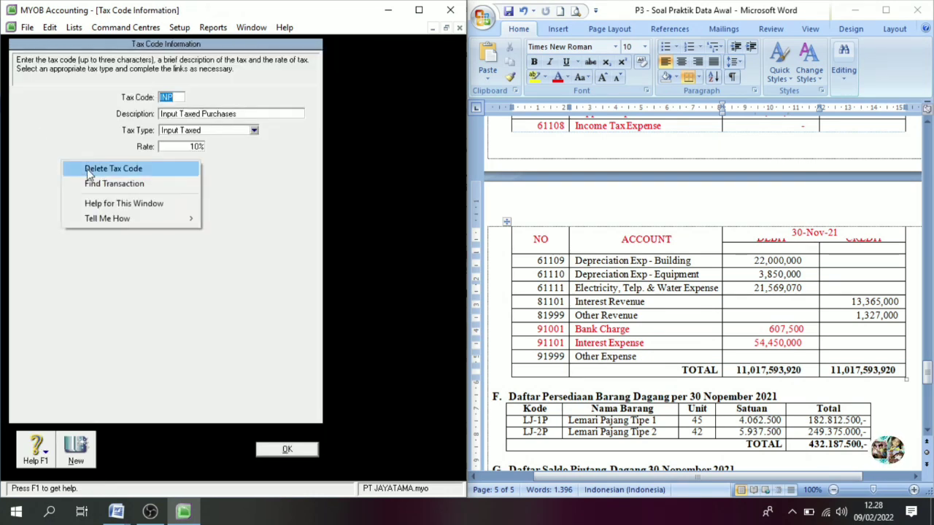
click(88, 169)
click(274, 449)
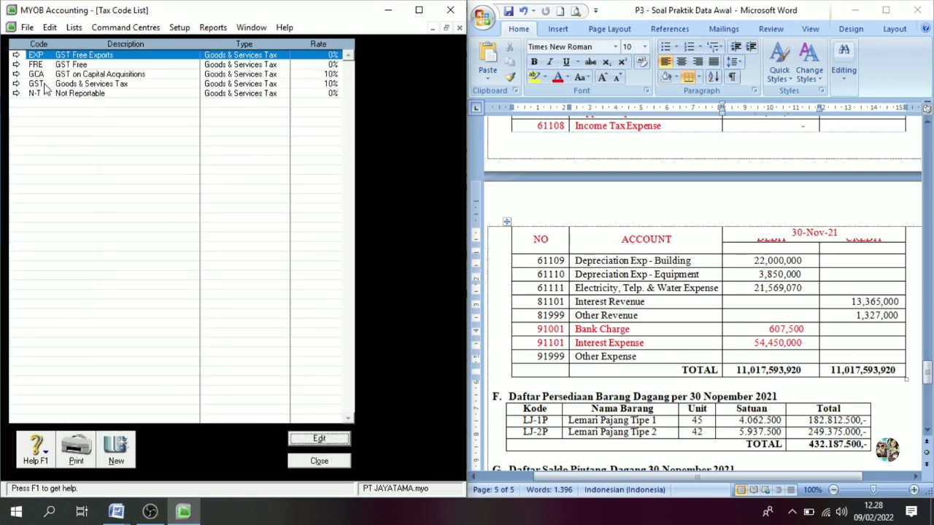
click(16, 75)
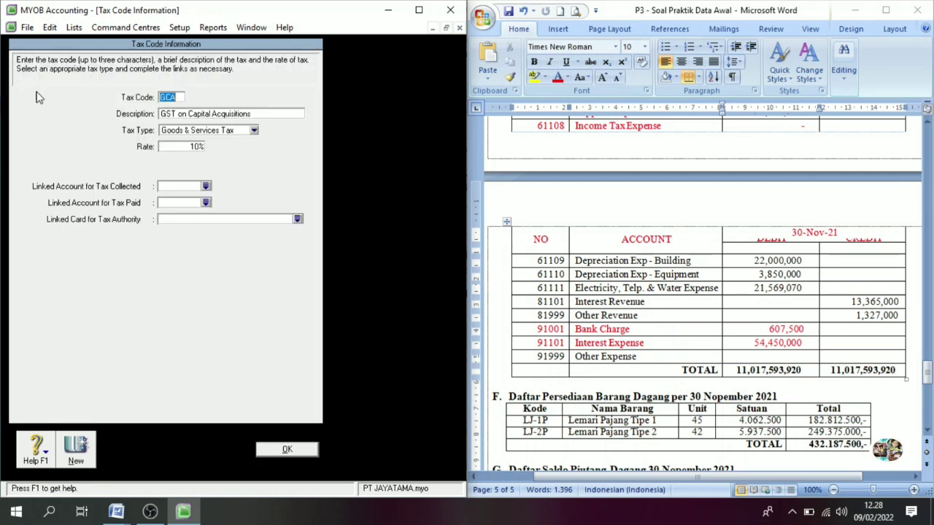
right_click(60, 93)
click(109, 100)
click(288, 450)
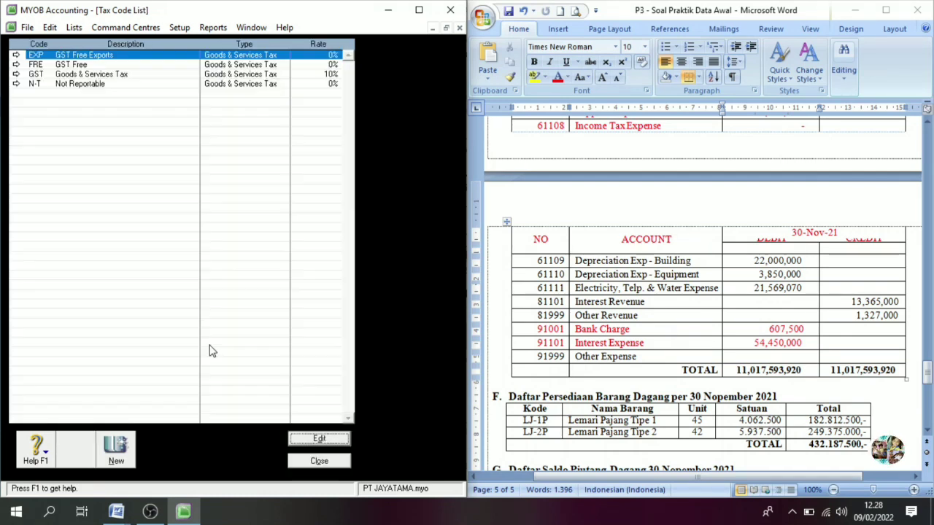
Delete the FRE (GST Free) and EXP (GST Free Exports) tax codes.
click(16, 65)
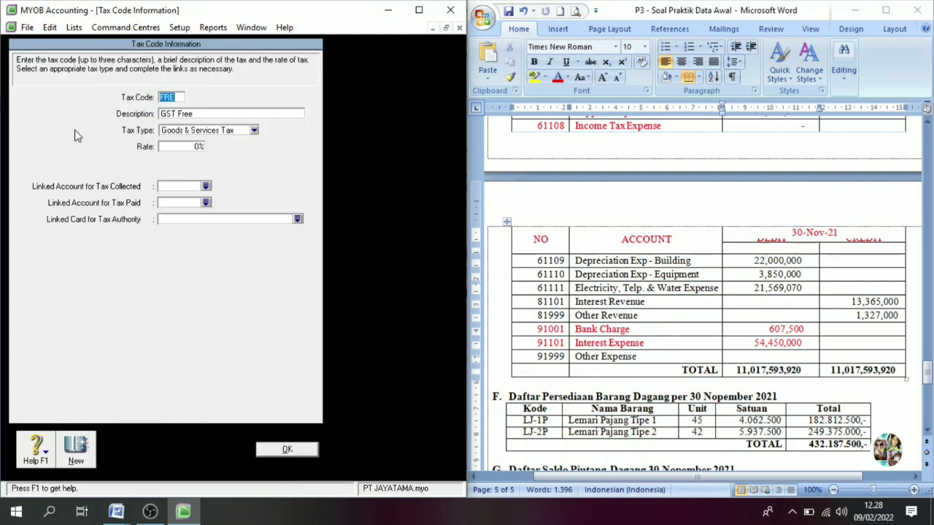
right_click(77, 131)
click(109, 138)
click(269, 448)
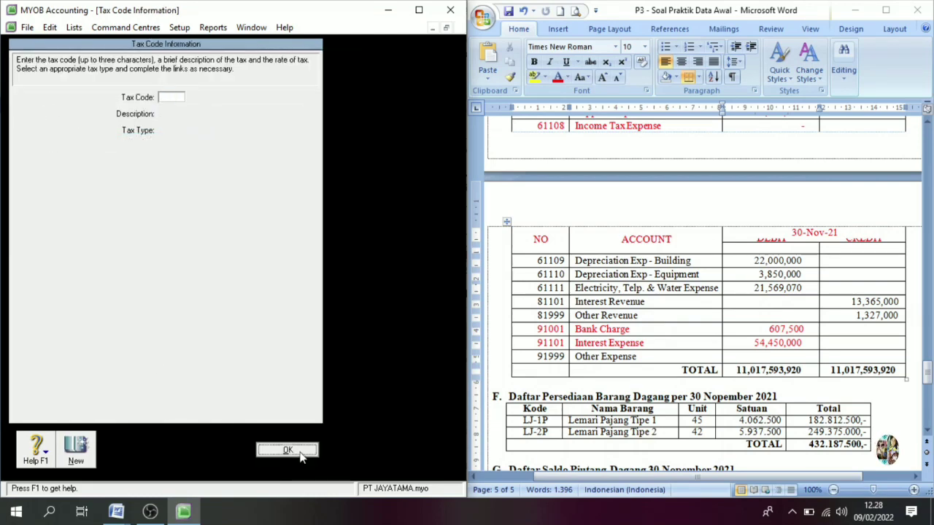
click(16, 55)
right_click(33, 89)
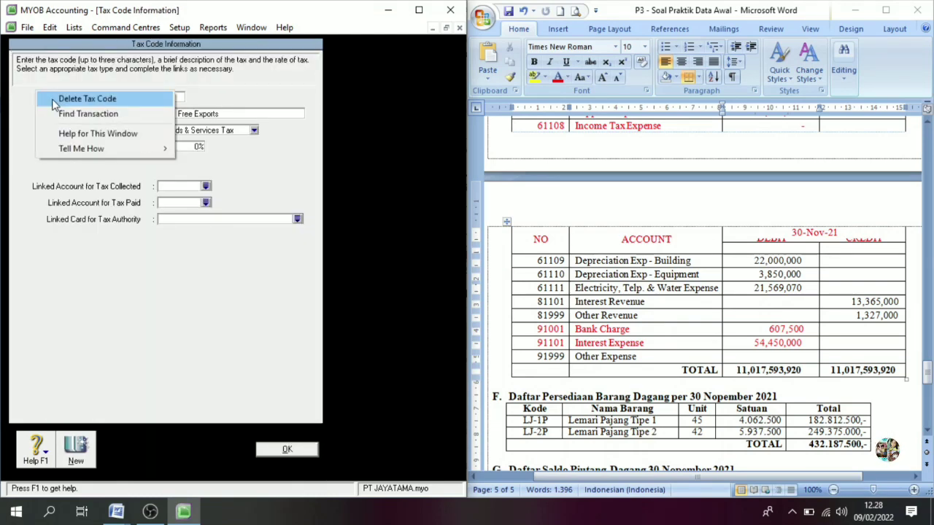
click(57, 99)
click(285, 449)
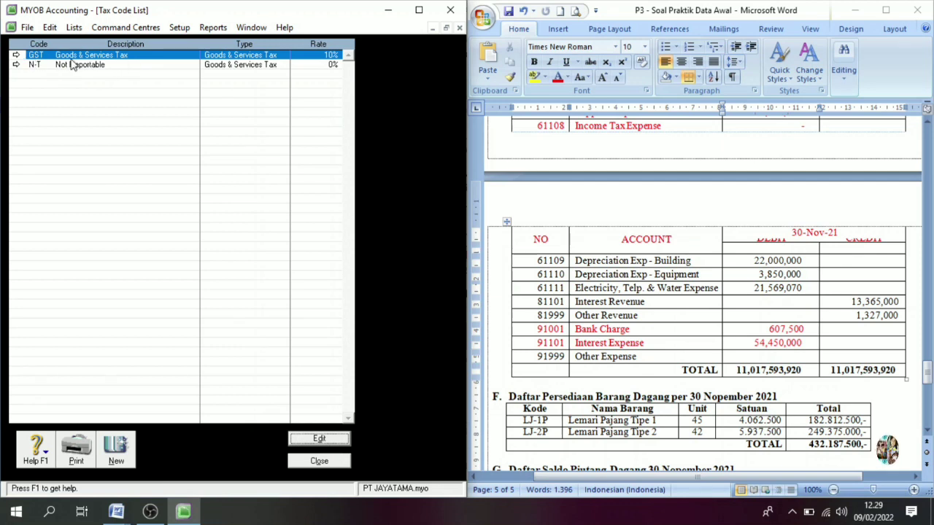
Open the GST tax code and rename its code to PPN, accepting the replacement for existing records.
click(17, 57)
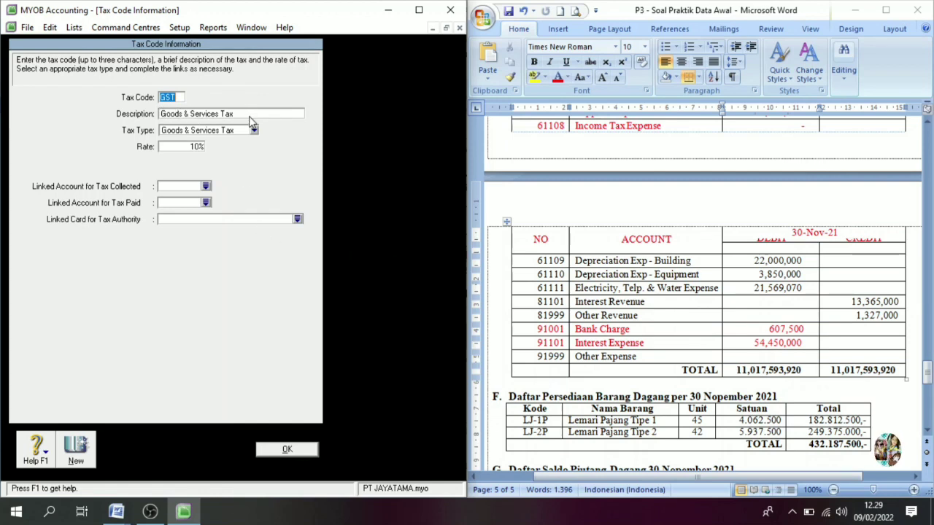
text(PPN)
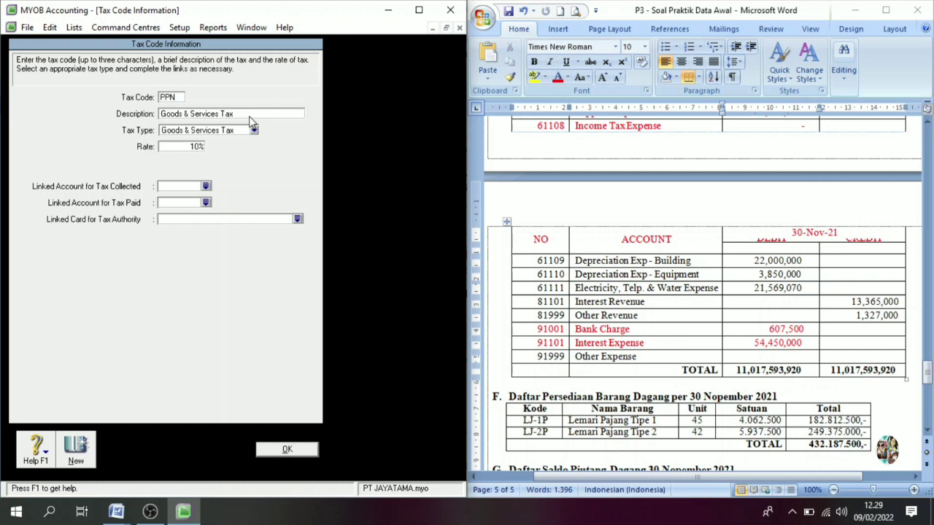
key(Tab)
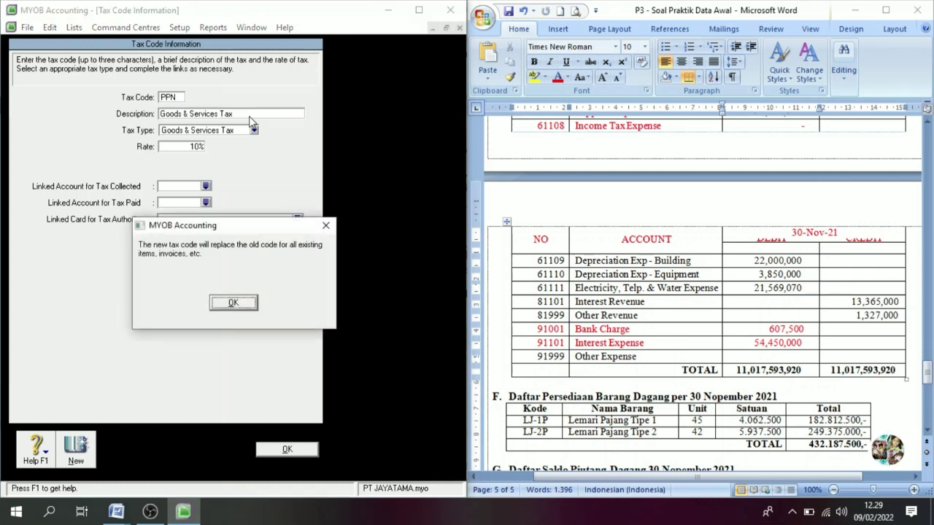
click(242, 304)
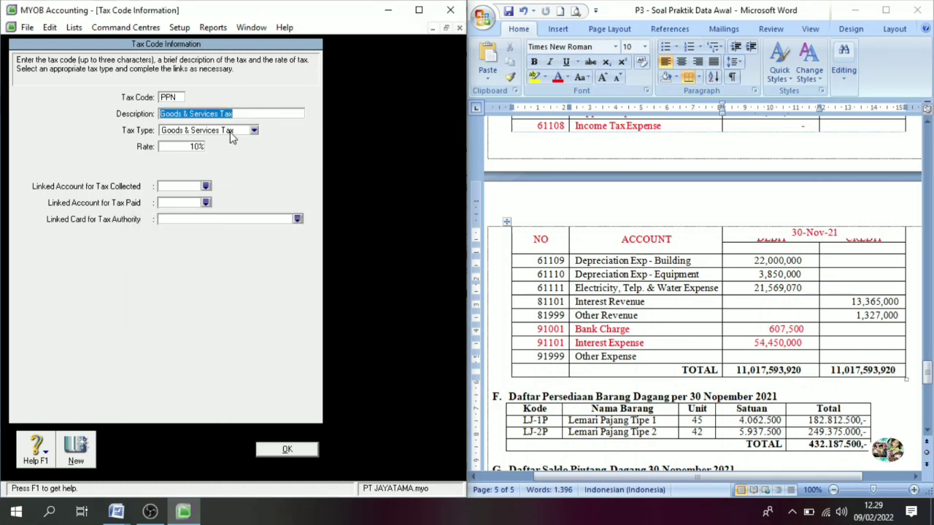
Set the PPN tax code's description to Pajak Pertambahan Nilai and its tax type to Goods & Services Tax.
text(pAJAK)
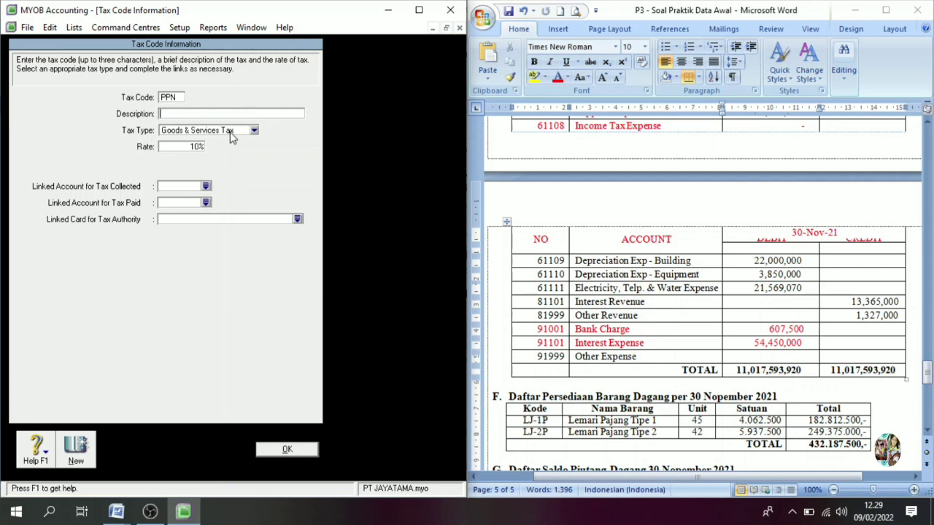
text(ajak Per)
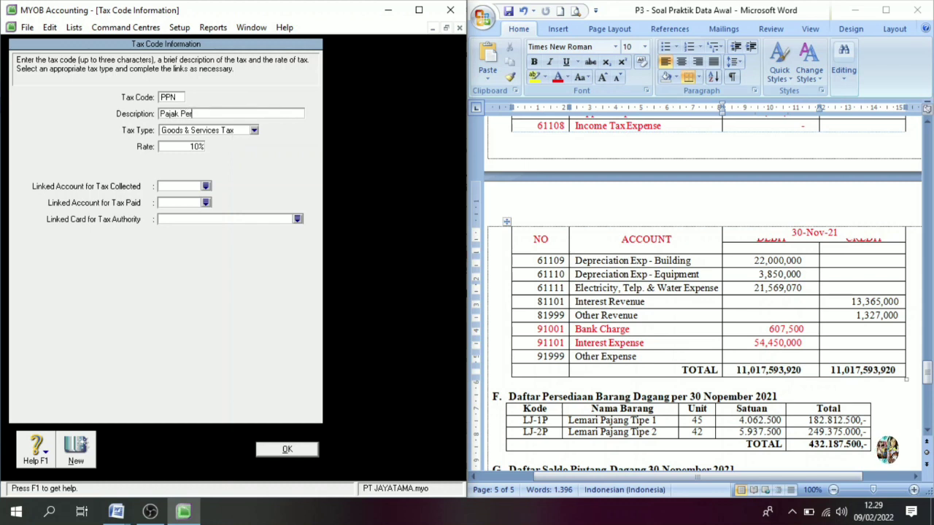
text(tambahan Nilai)
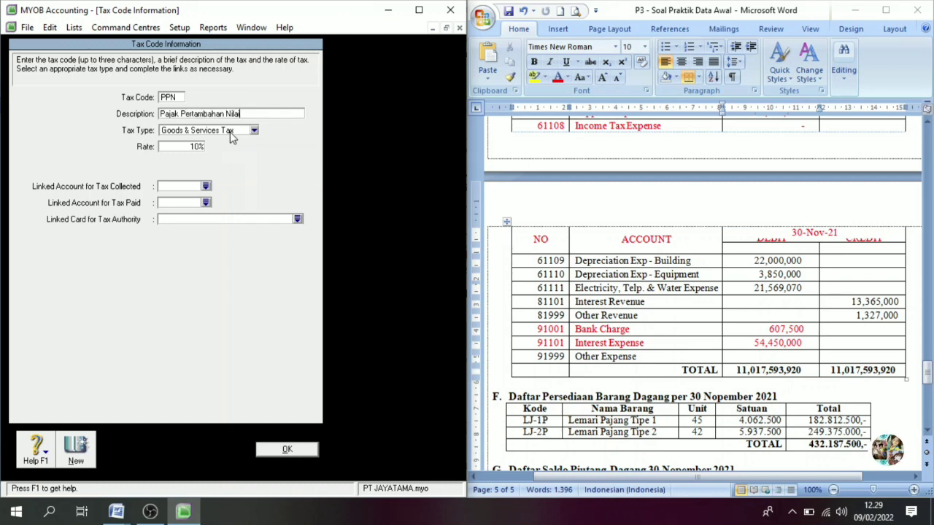
click(230, 135)
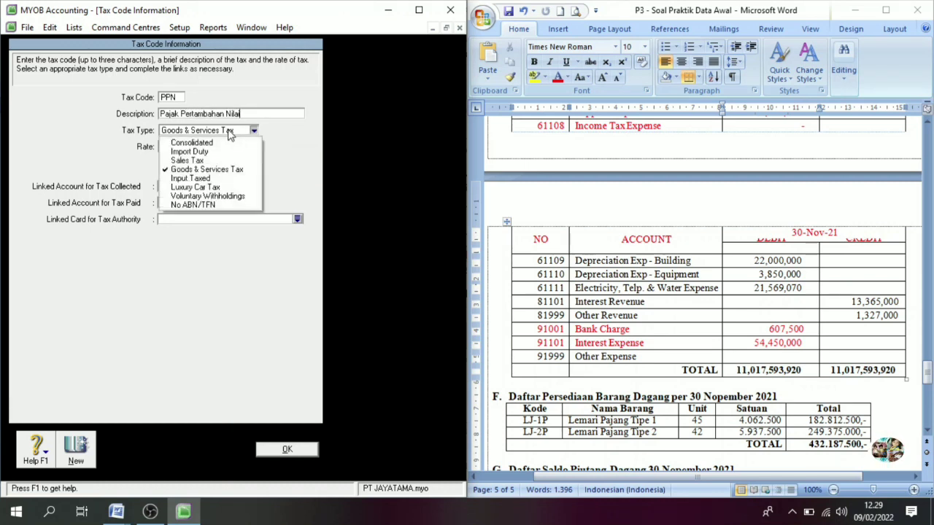
click(207, 171)
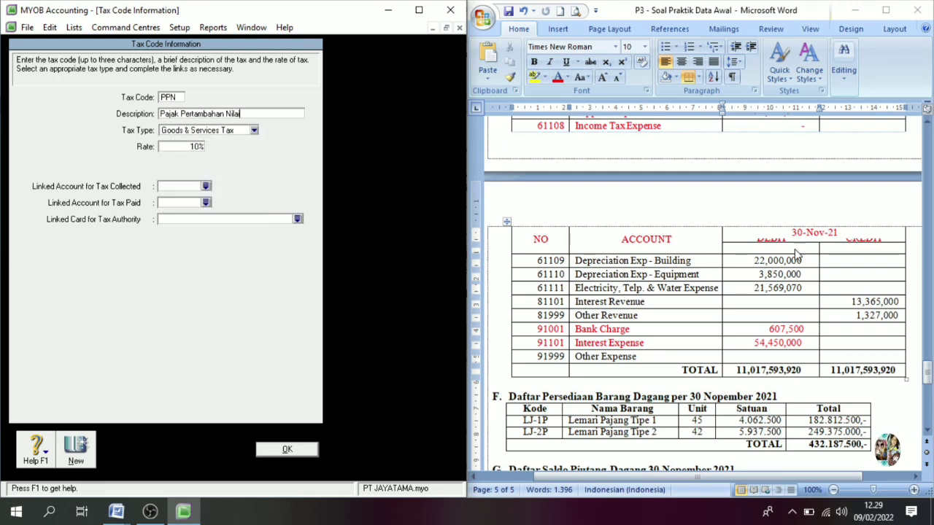
In the Word document, look up the VAT rules for purchases and sales in the accounting policies section.
click(929, 413)
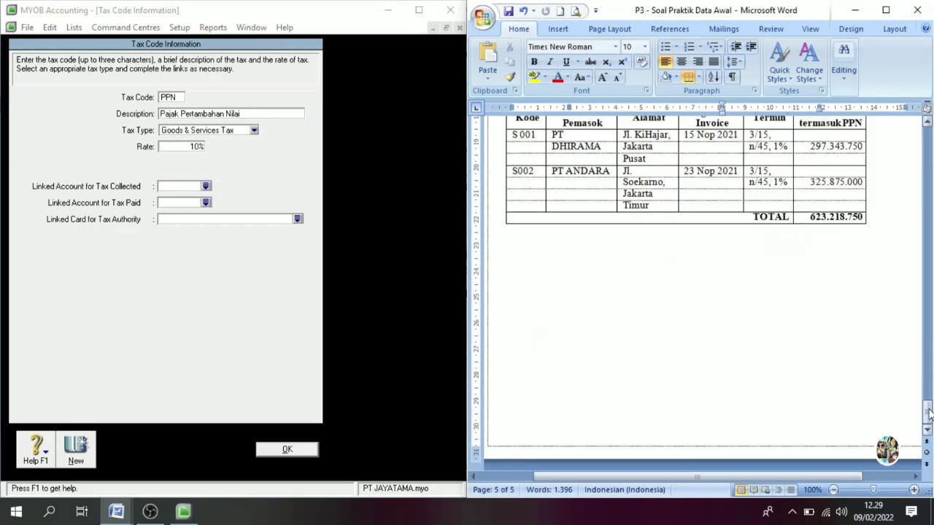
drag(929, 413, 931, 321)
click(931, 322)
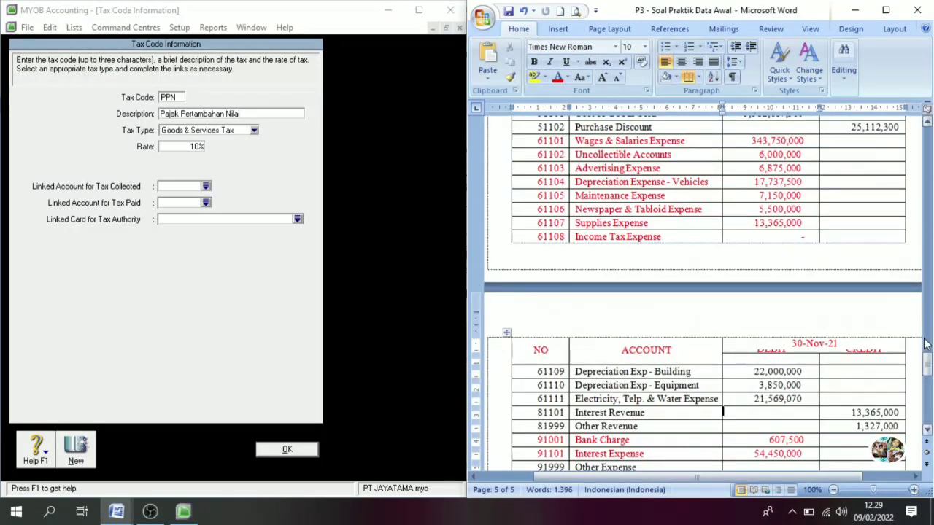
drag(929, 371, 930, 167)
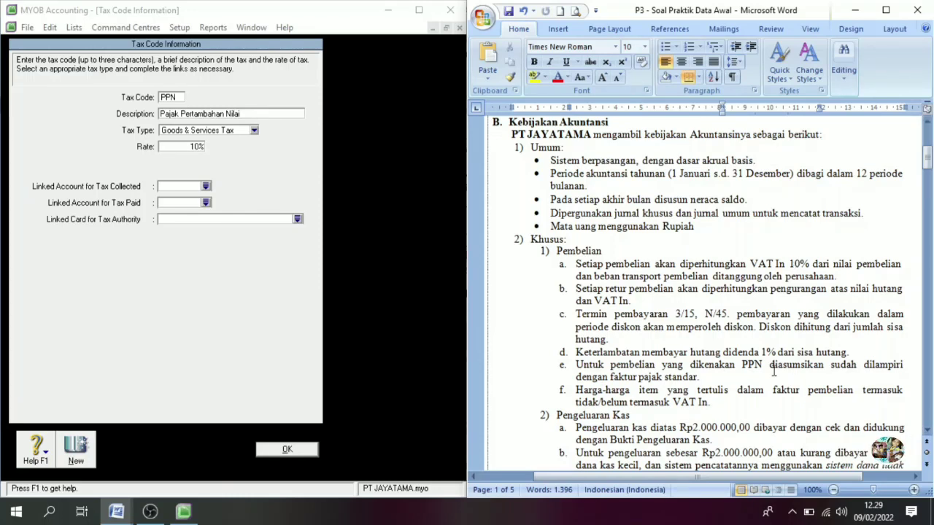
drag(929, 431, 929, 431)
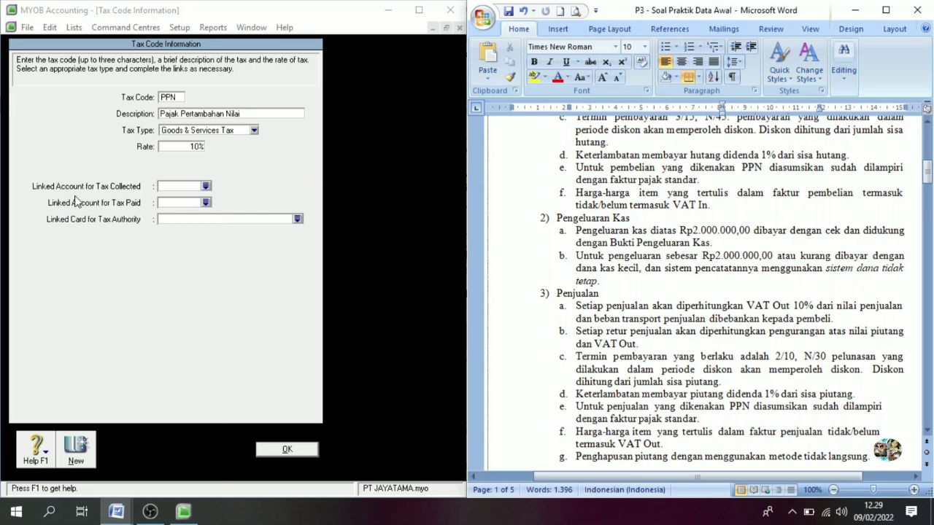
Set the PPN tax code's linked account for tax collected to 2-1204 VAT Out.
click(206, 187)
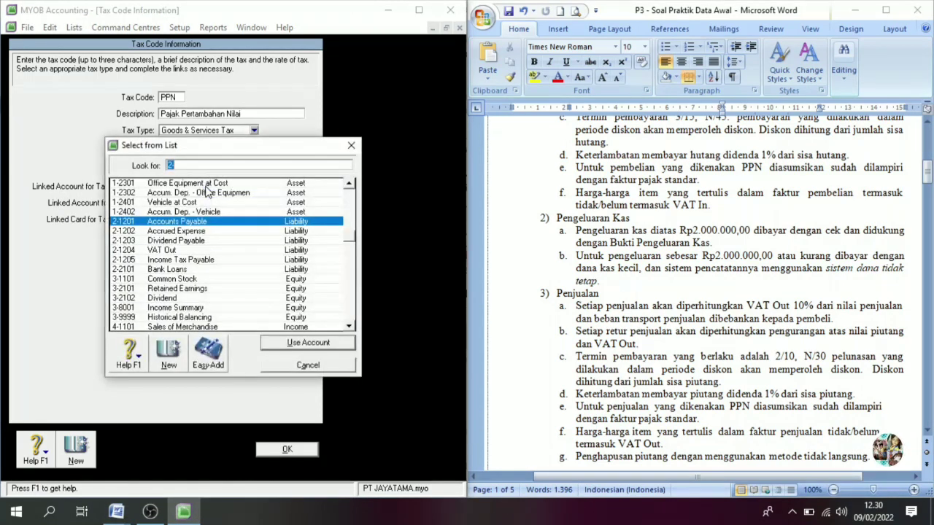
click(166, 251)
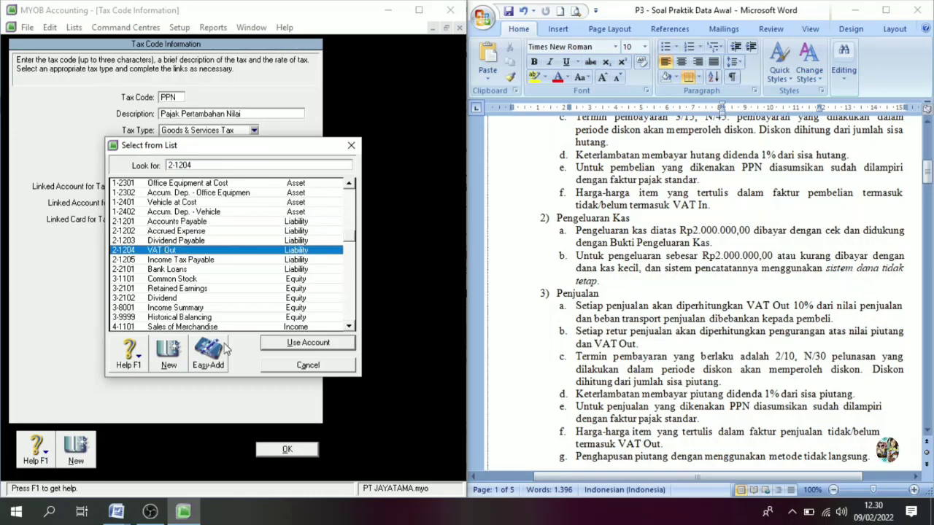
click(289, 345)
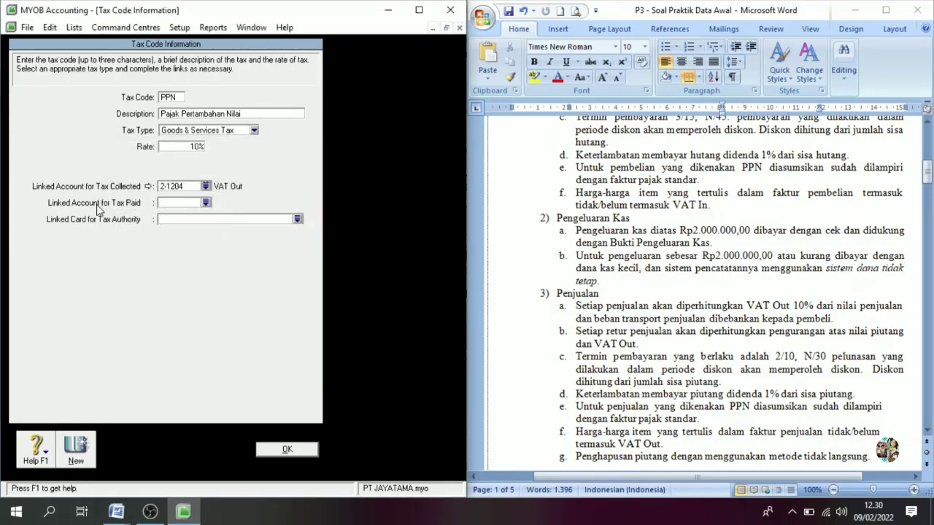
Link the PPN code's tax paid to account 1-1401 VAT In, then save the code and close the tax code list.
click(205, 203)
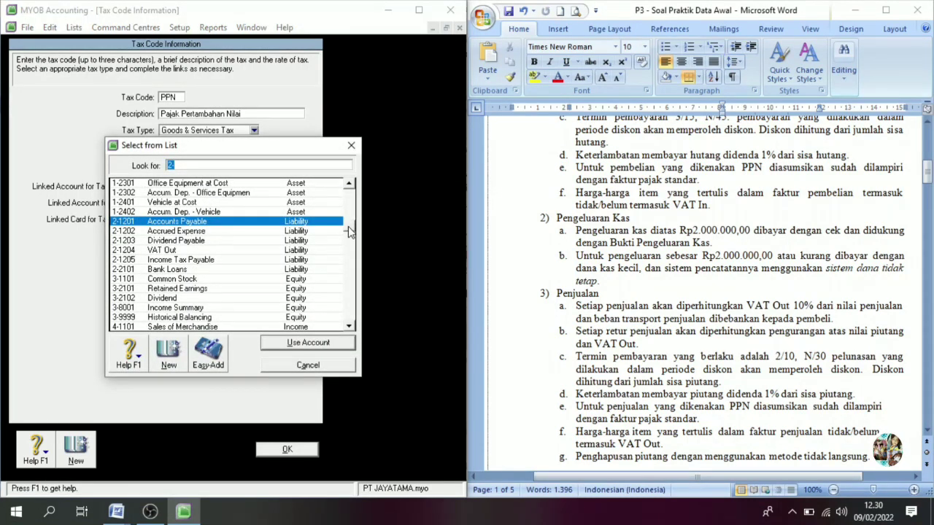
drag(348, 227, 351, 249)
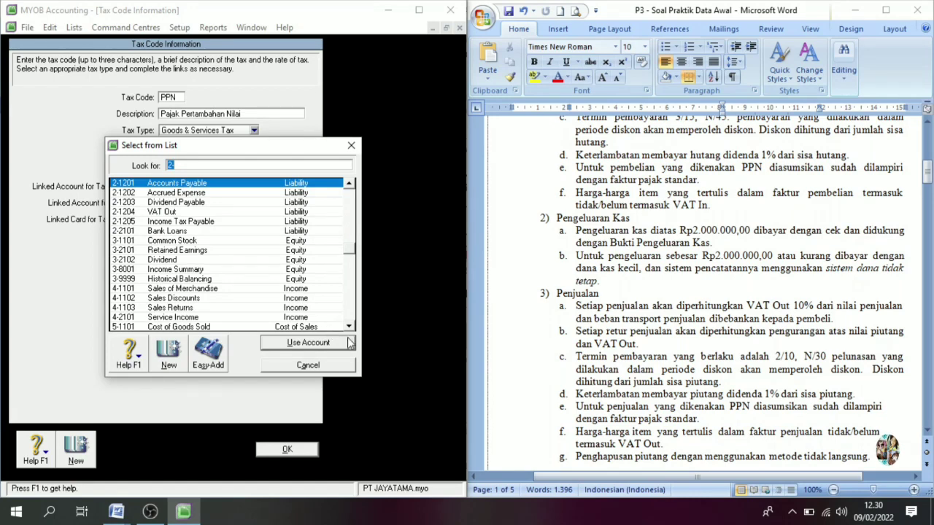
click(354, 205)
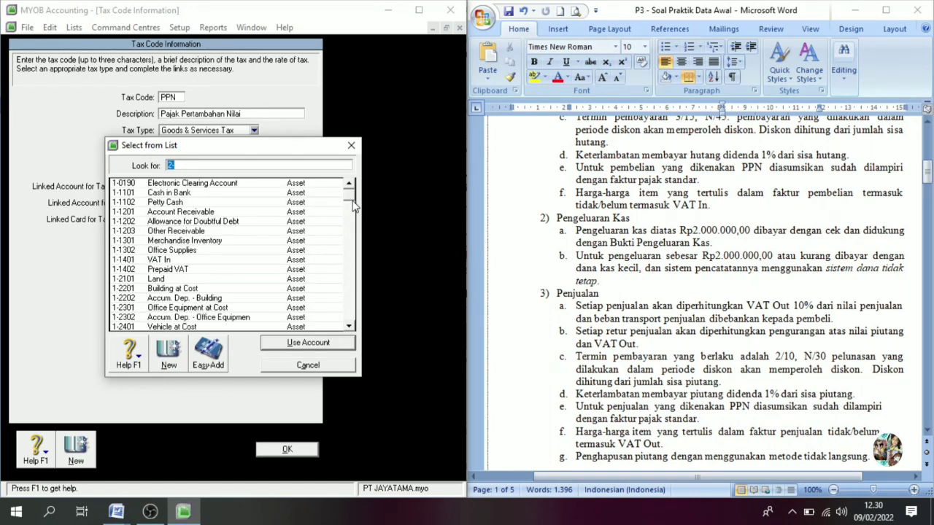
click(173, 260)
click(296, 344)
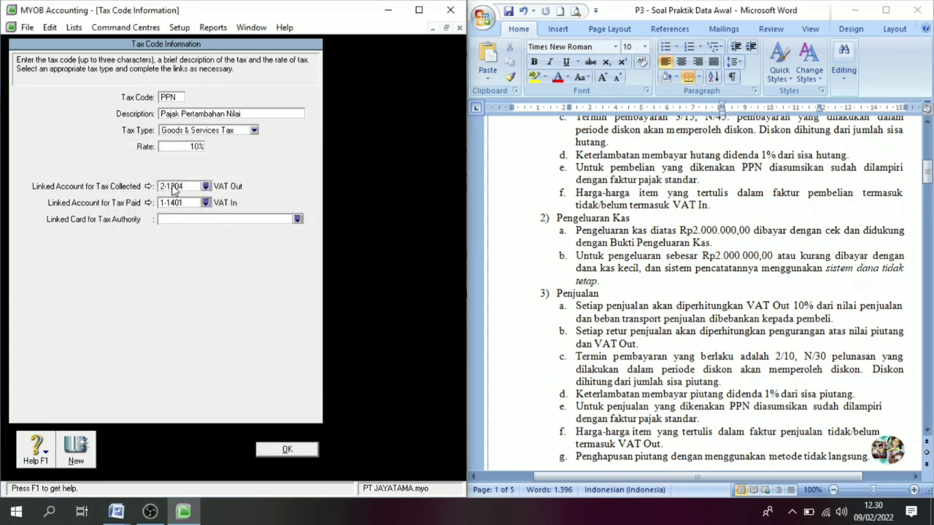
click(288, 450)
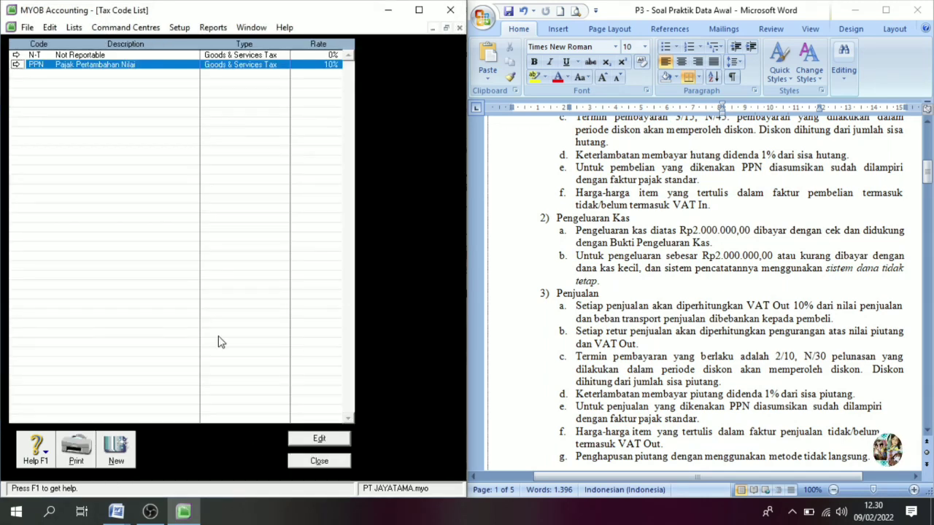
click(319, 461)
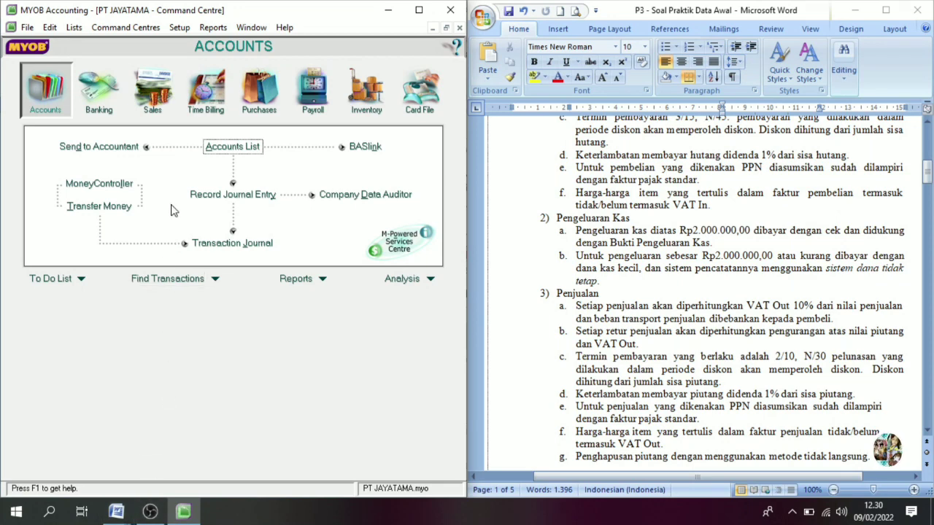
Review the linked accounts for Accounts & Banking and close them.
click(182, 28)
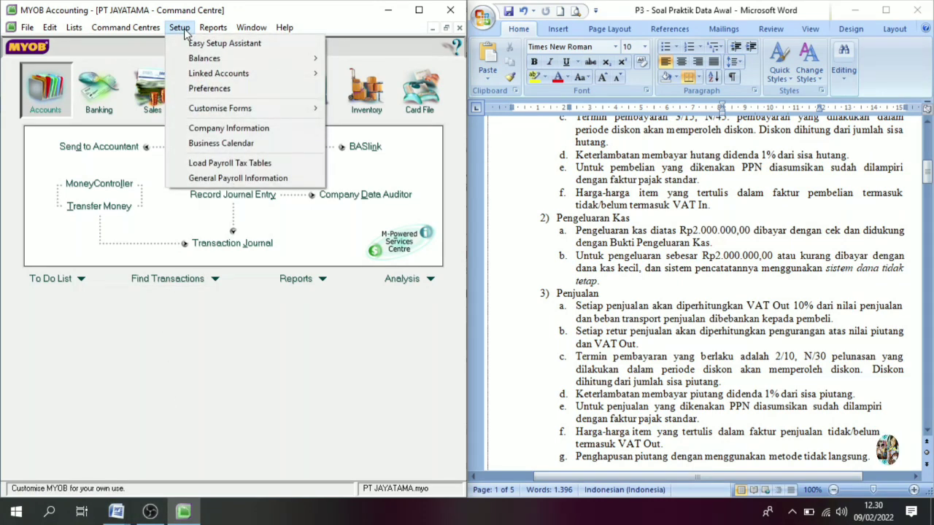
mouse_move(210, 75)
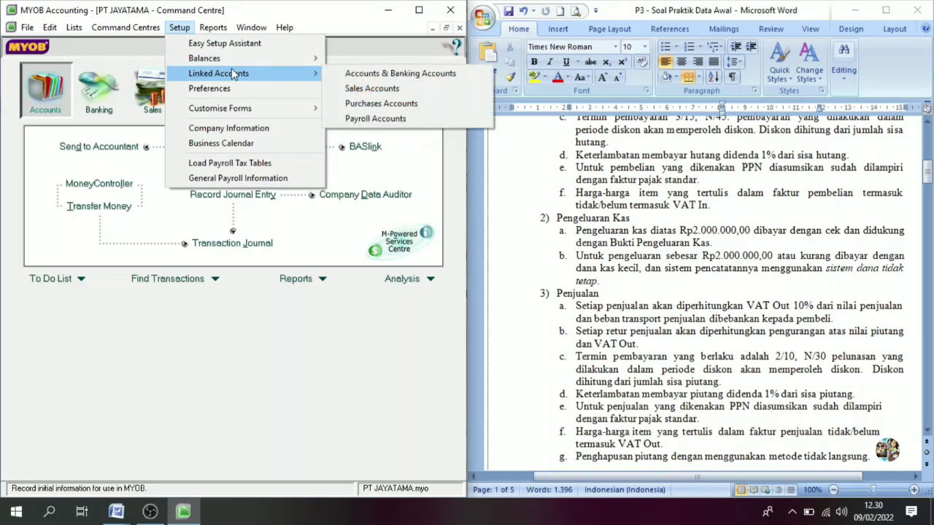
click(432, 74)
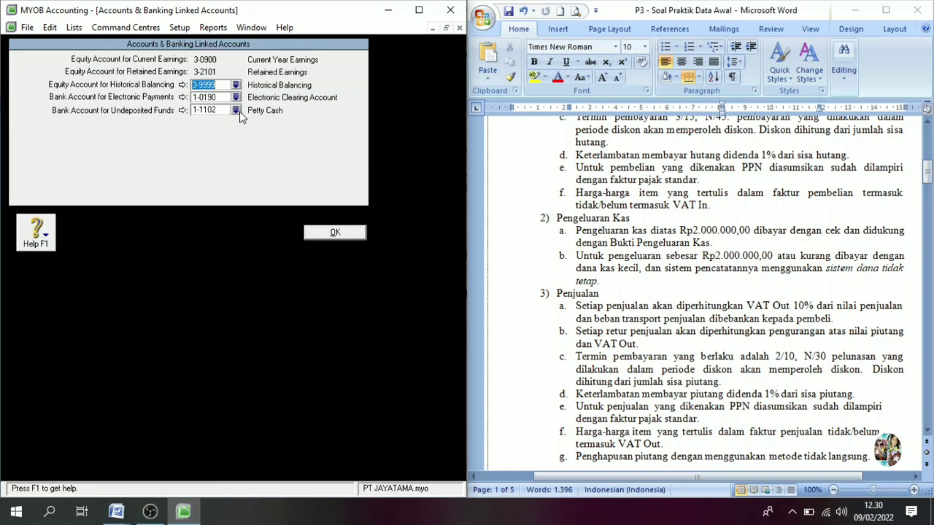
click(335, 233)
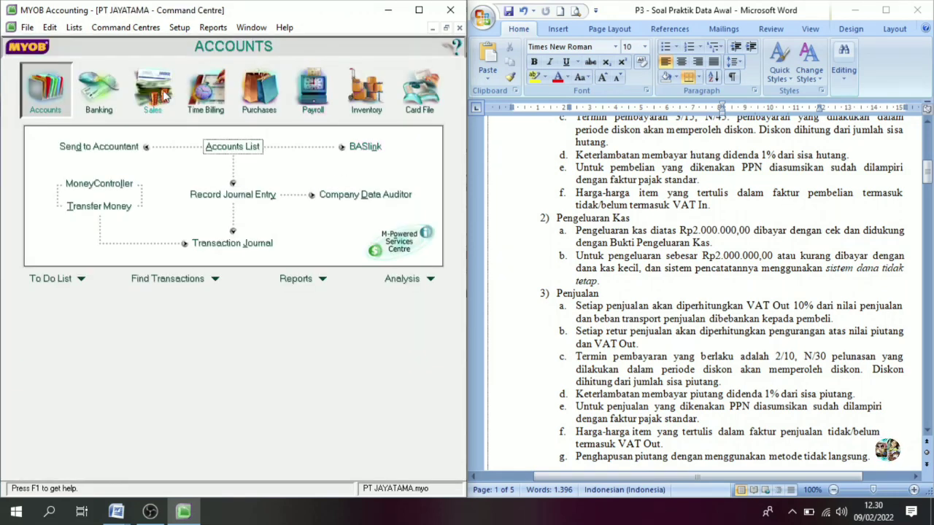
Open the linked accounts setup for sales.
click(180, 27)
mouse_move(201, 73)
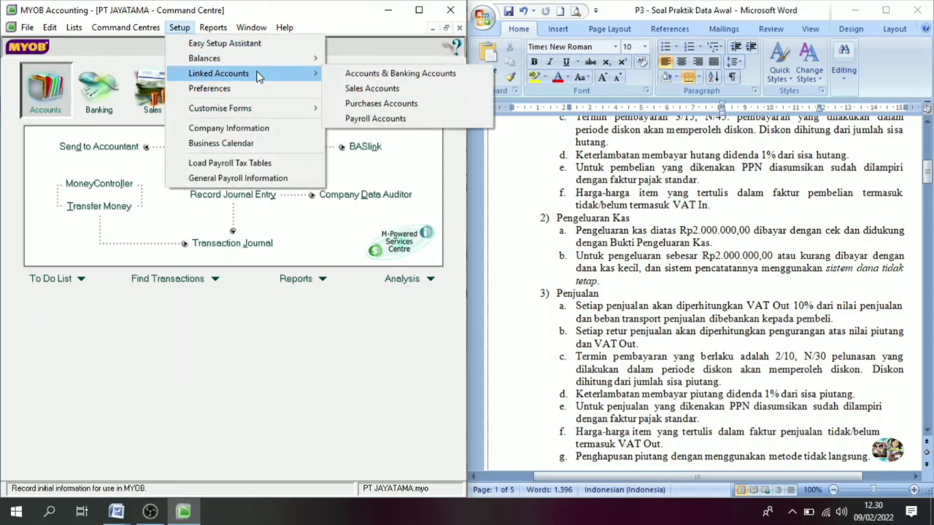
click(369, 89)
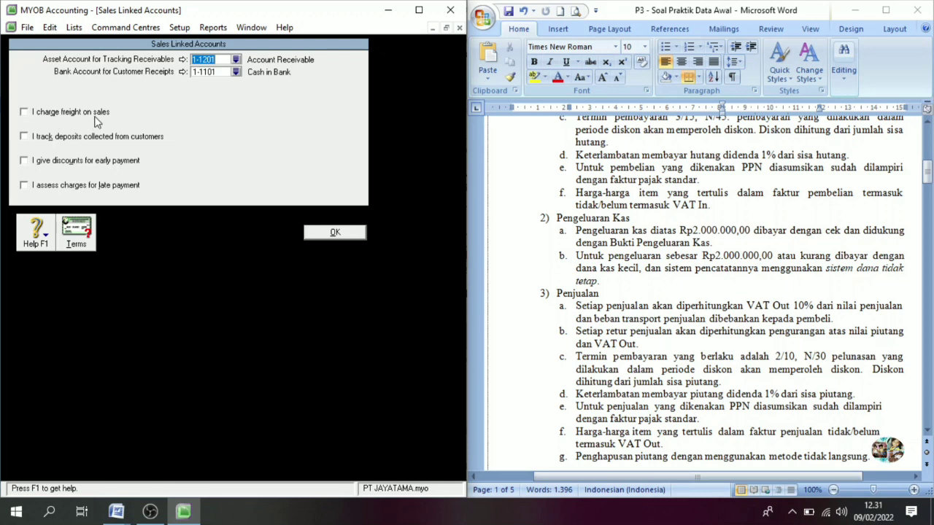
click(26, 113)
click(221, 123)
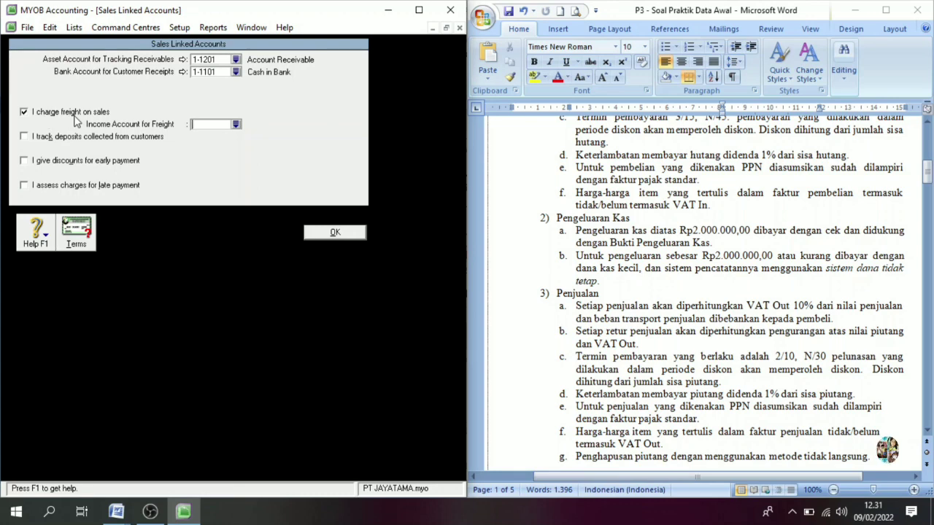
click(236, 125)
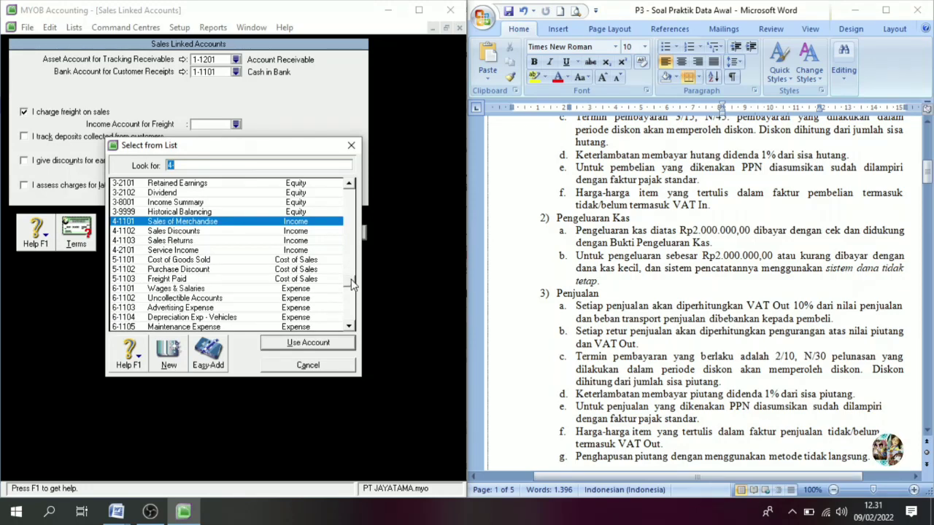
scroll(352, 281, down, 1)
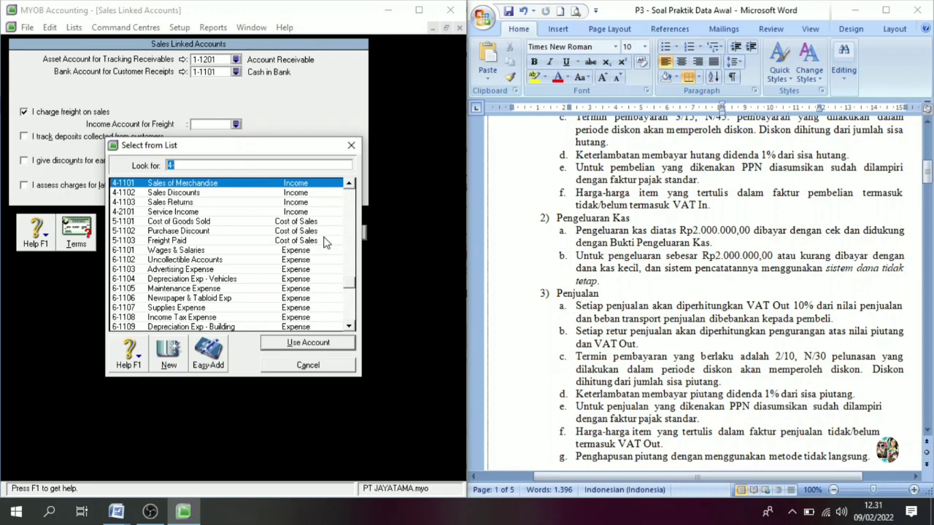
click(352, 308)
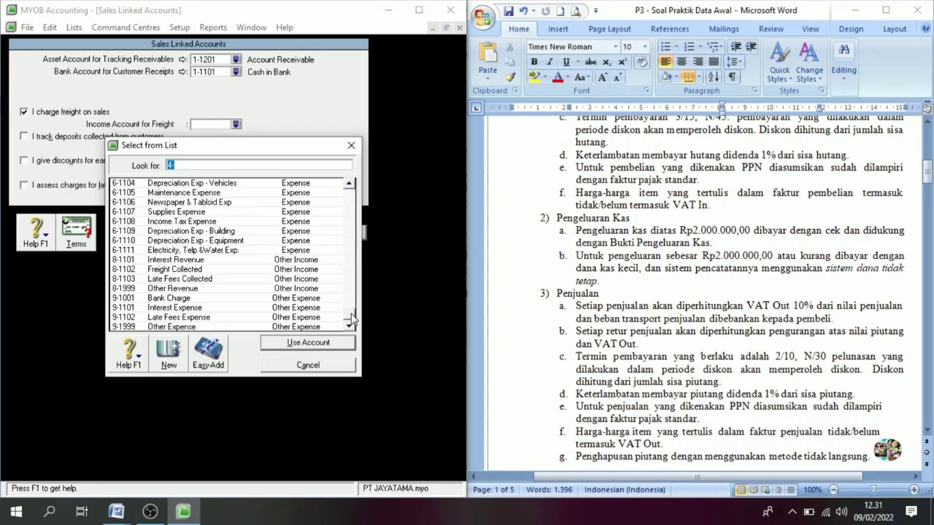
click(349, 248)
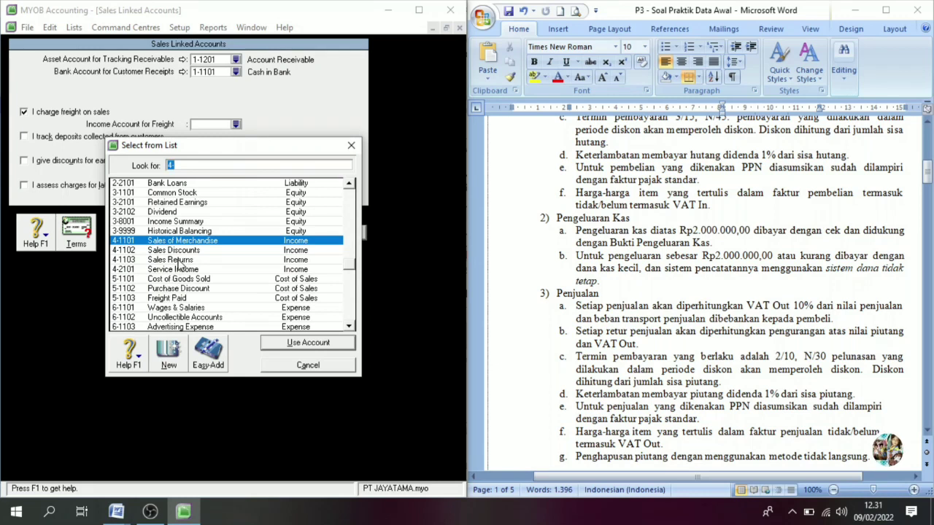
click(187, 252)
click(188, 260)
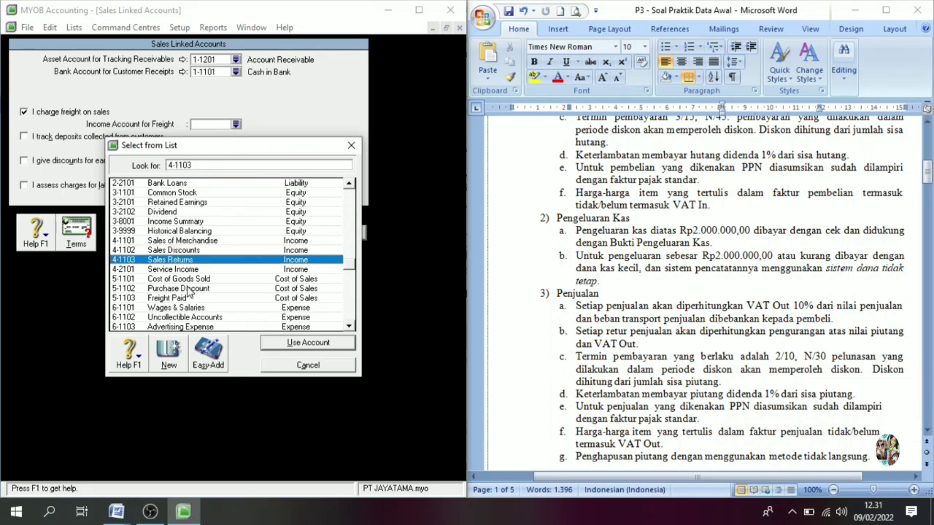
click(188, 289)
click(188, 269)
click(187, 250)
click(187, 241)
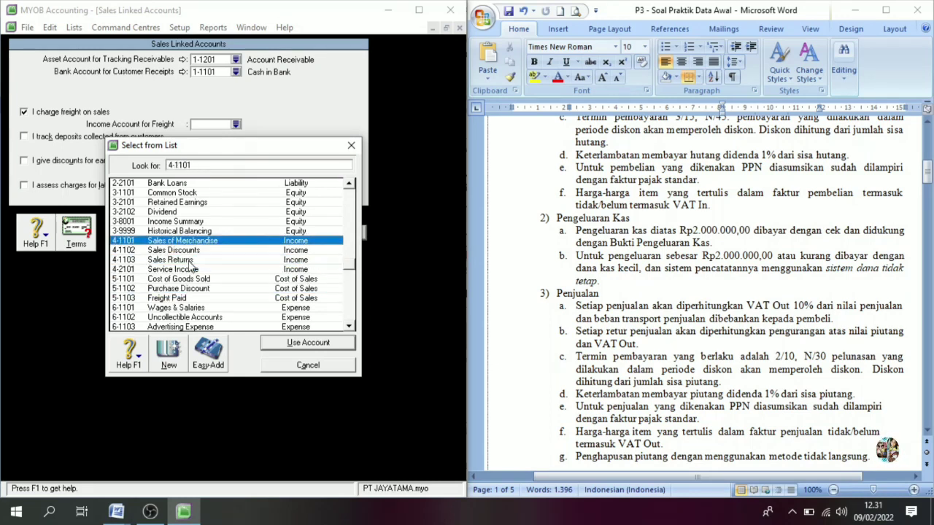
click(189, 270)
click(187, 289)
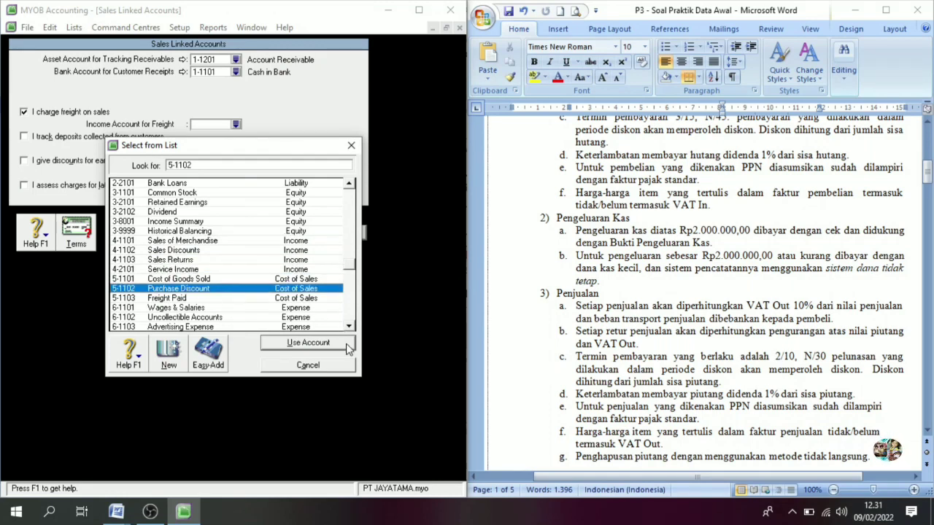
click(339, 371)
click(33, 116)
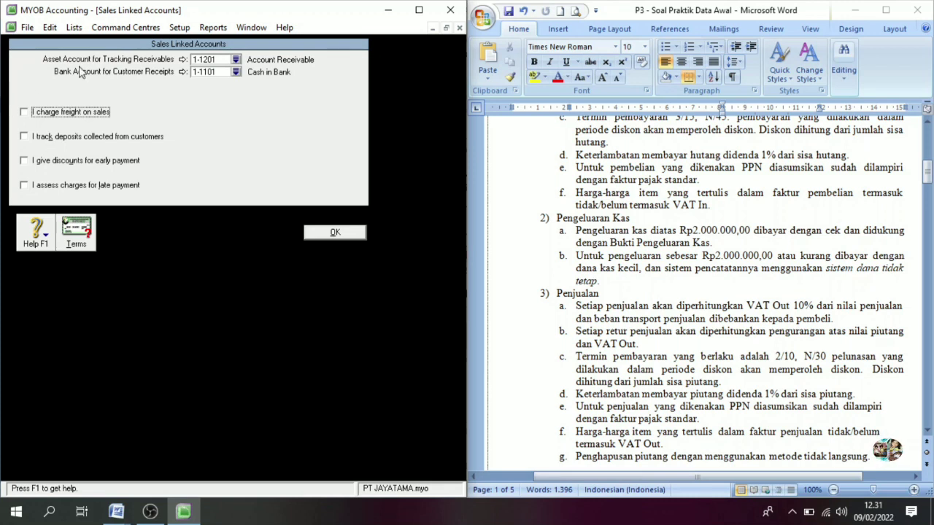
Enable discounts for early payment on sales and link them to account 4-1102 Sales Discounts, accepting the account type notice.
click(43, 162)
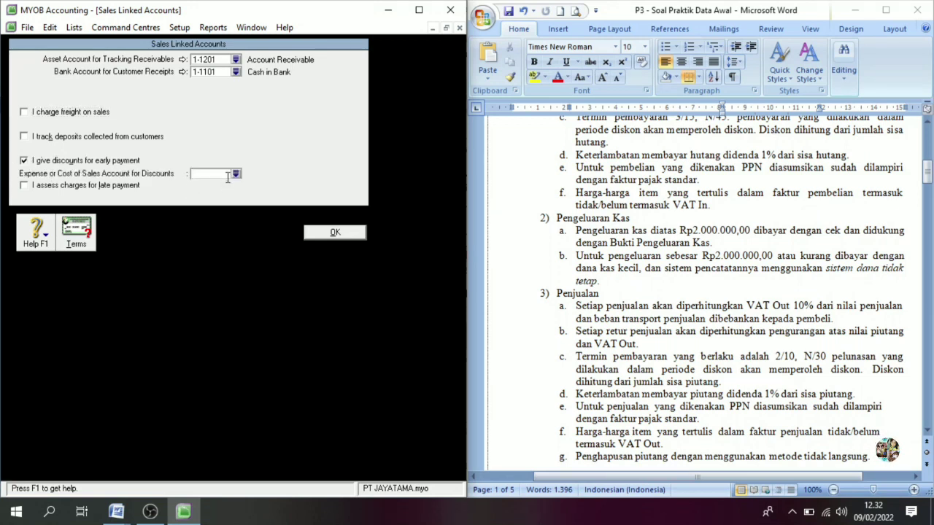
click(236, 175)
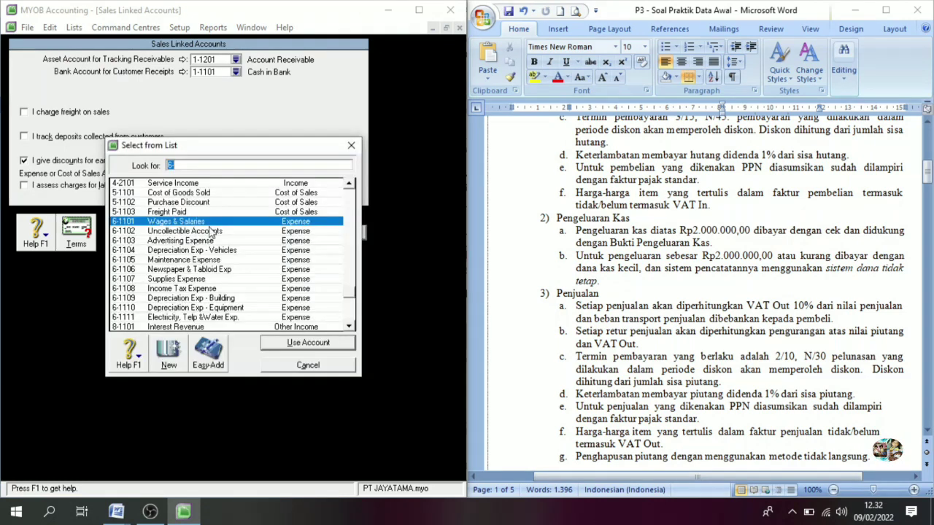
double_click(348, 185)
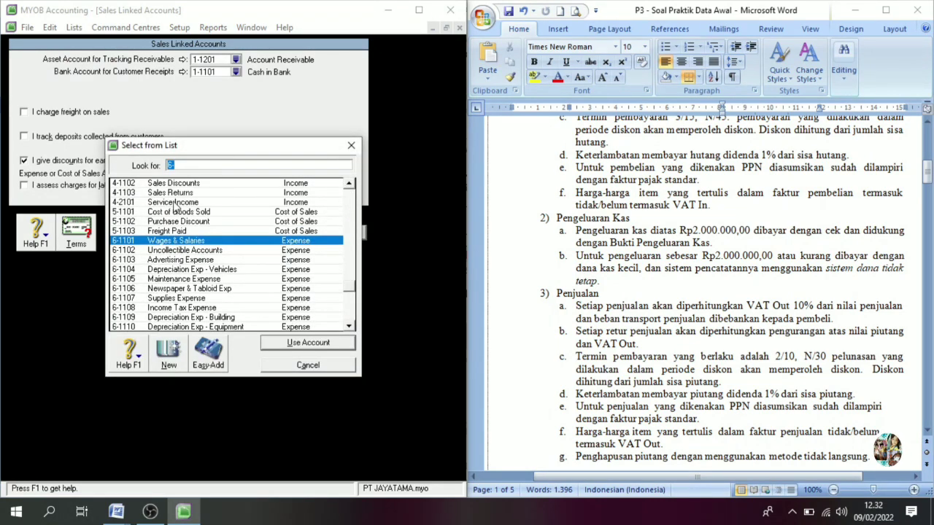
click(184, 183)
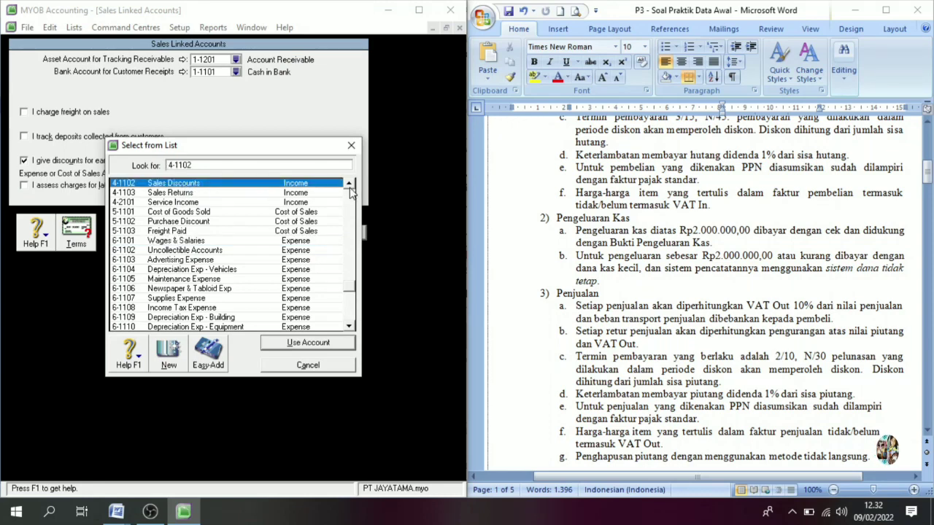
click(308, 343)
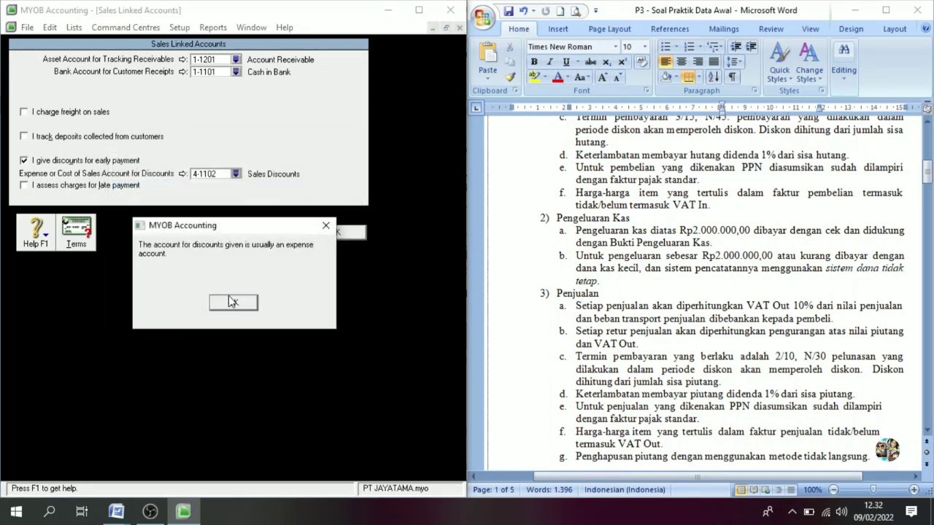
click(233, 302)
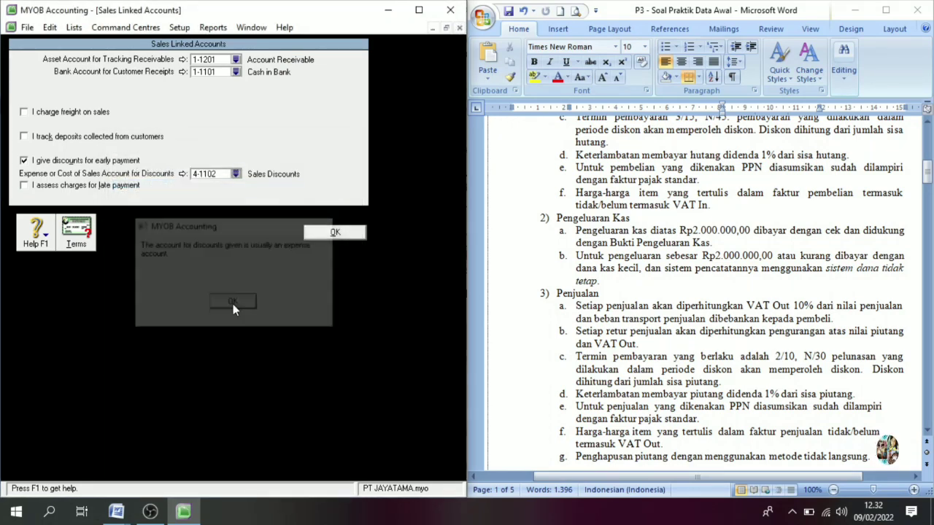
Enable charges for late payment on sales and link them to income account 8-1103 Late Fees Collected, dismissing any notice.
click(25, 186)
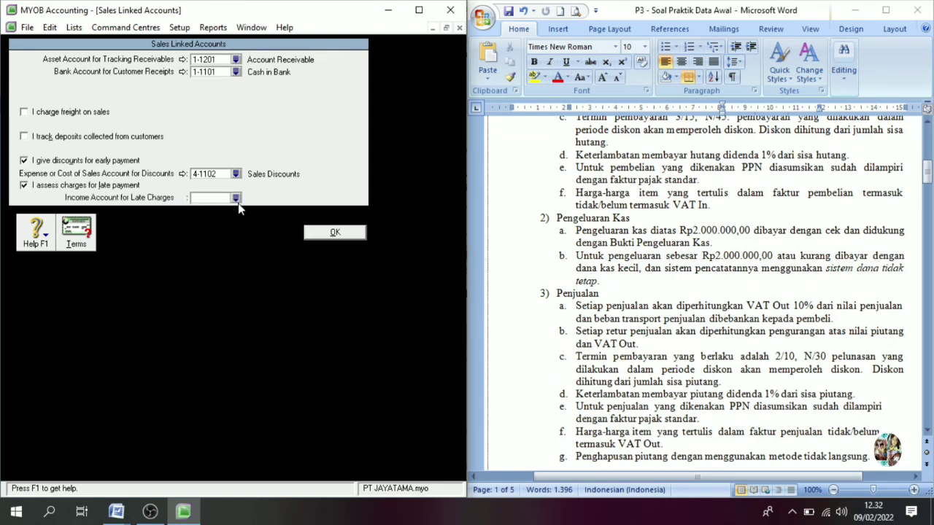
click(235, 198)
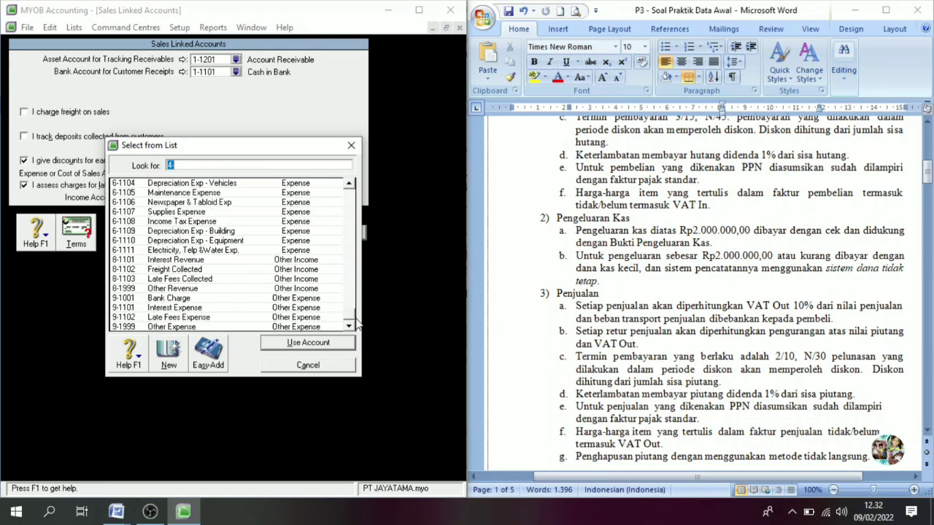
click(350, 320)
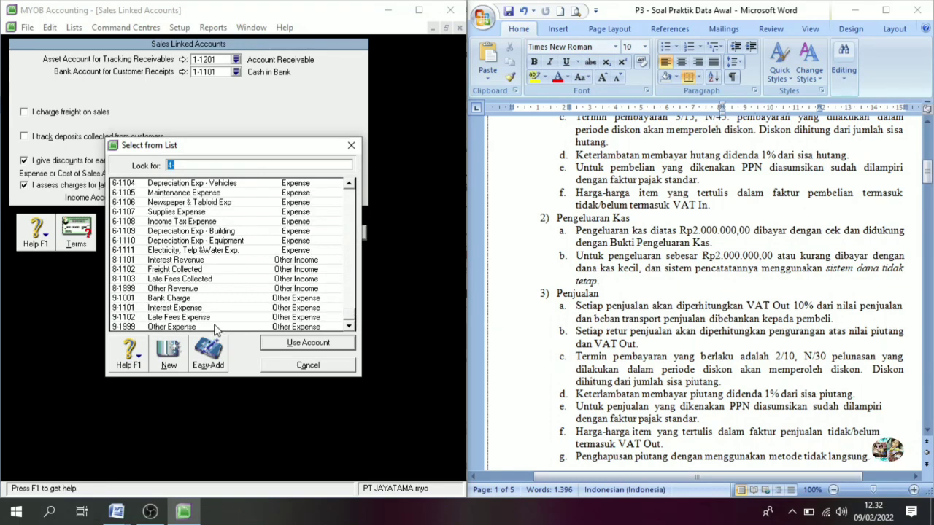
click(170, 281)
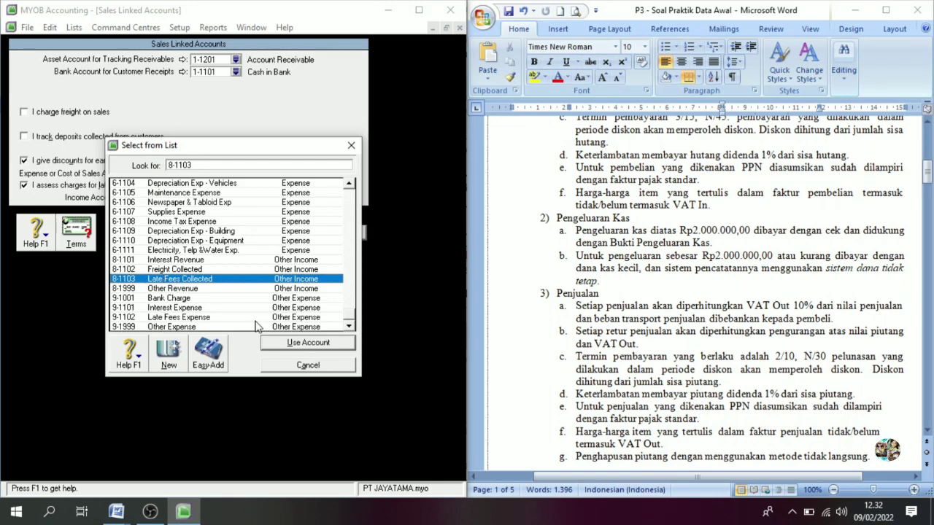
click(303, 341)
click(228, 302)
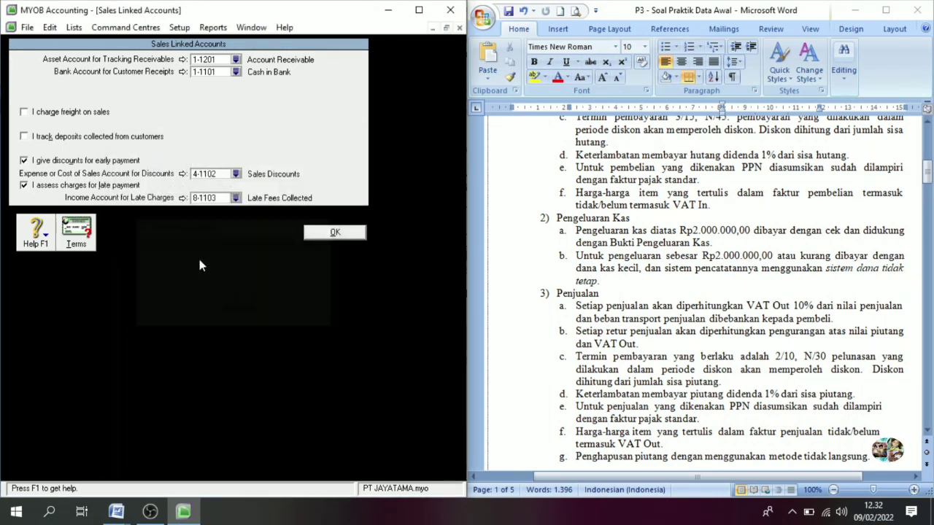
Confirm the sales linked accounts and open the linked accounts setup for purchases.
click(333, 234)
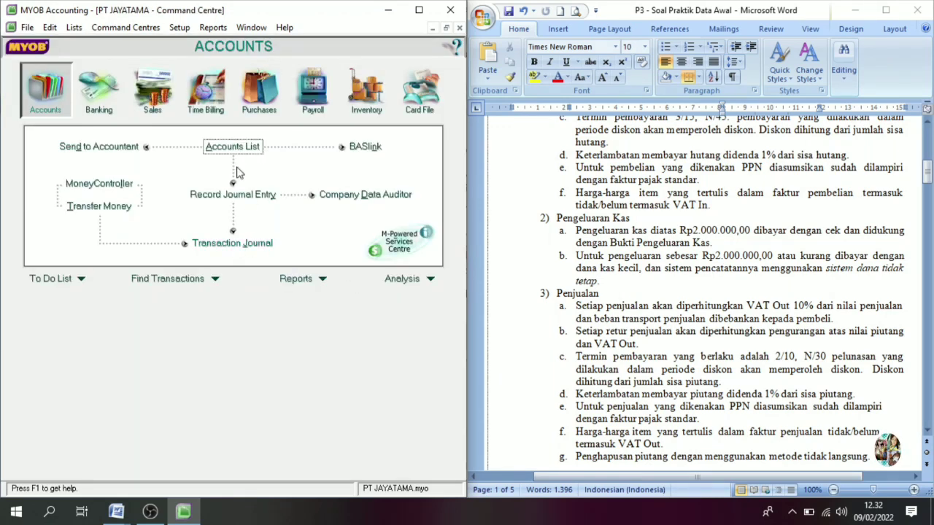
click(178, 27)
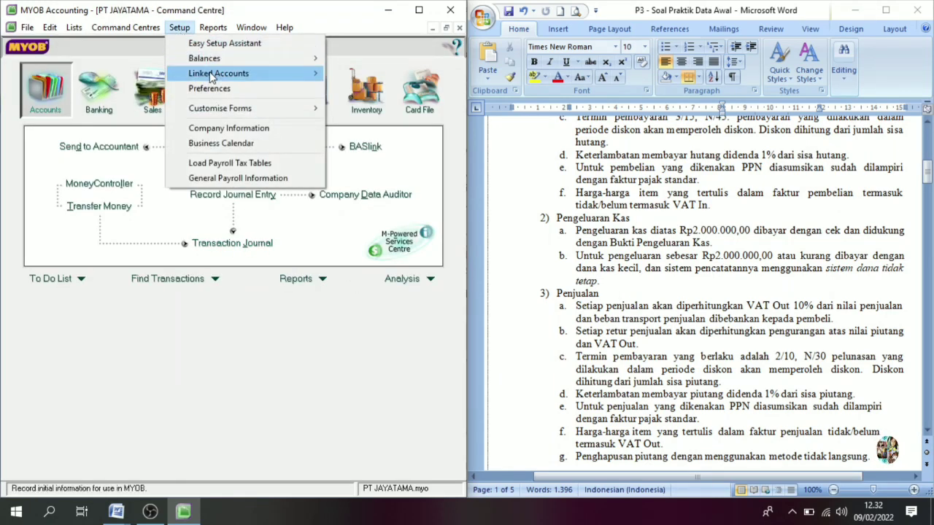
mouse_move(212, 76)
click(371, 103)
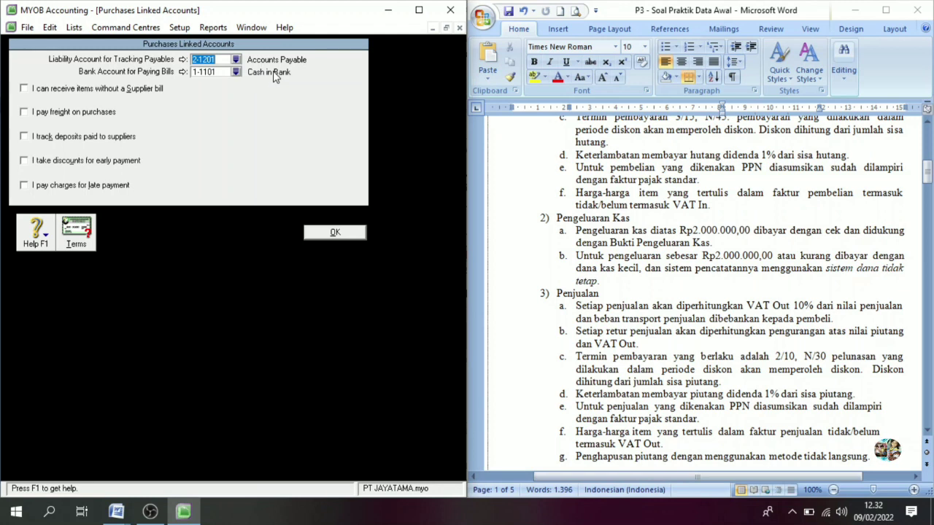
Enable freight on purchases and link it to cost of sales account 5-1103 Freight Paid, leaving supplier deposit tracking off.
click(34, 114)
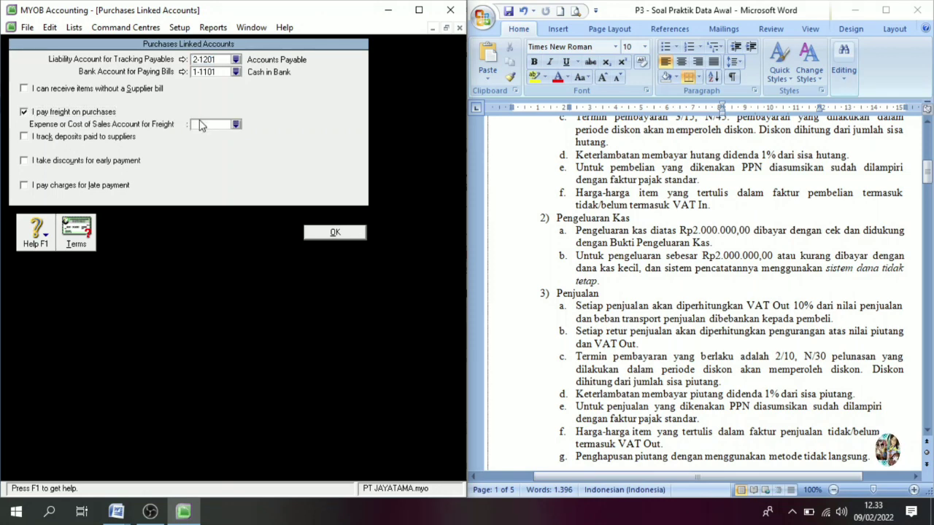
click(236, 125)
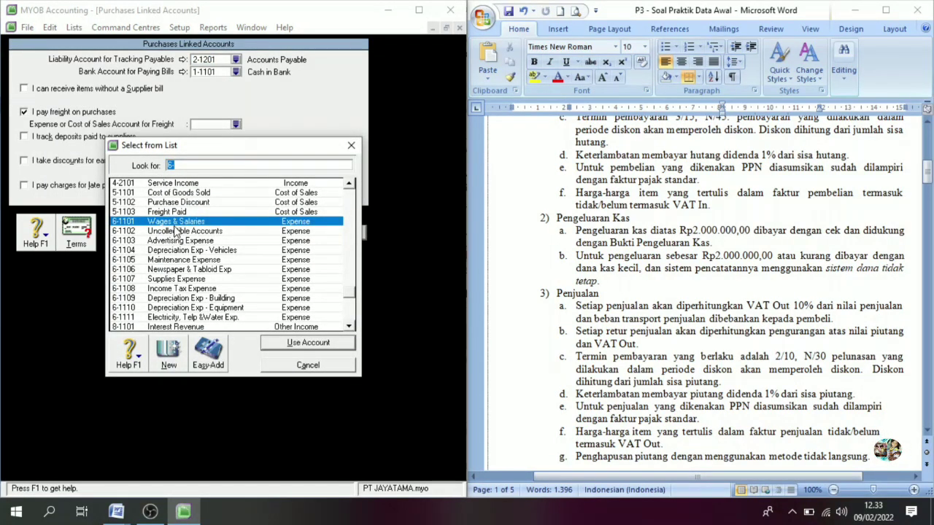
click(171, 216)
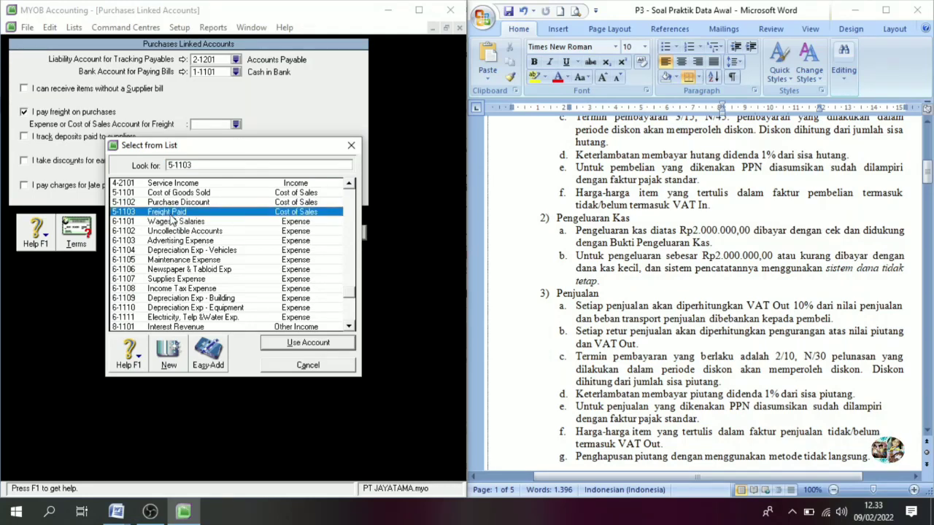
click(298, 349)
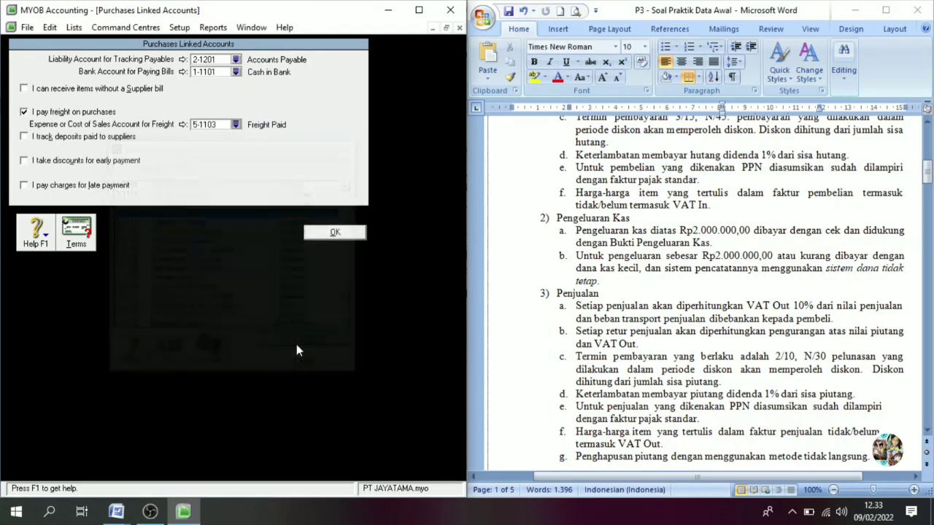
click(30, 139)
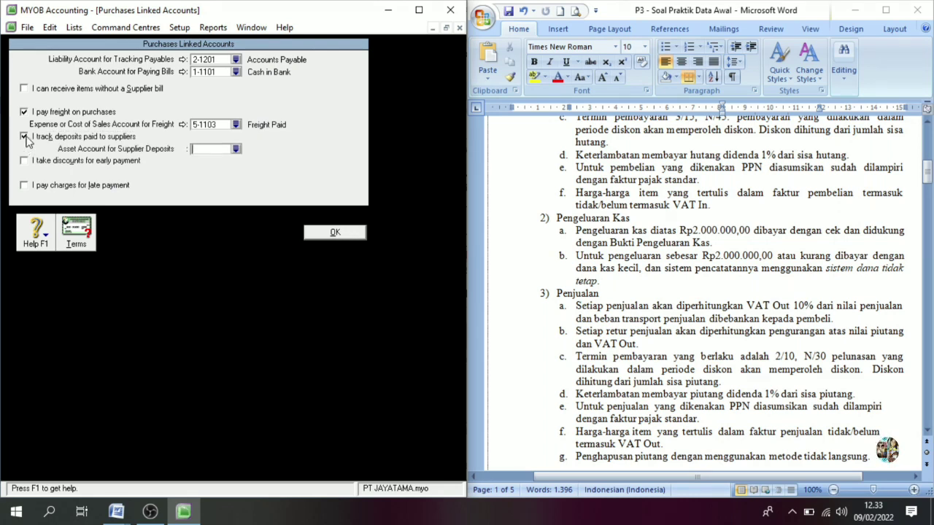
click(25, 137)
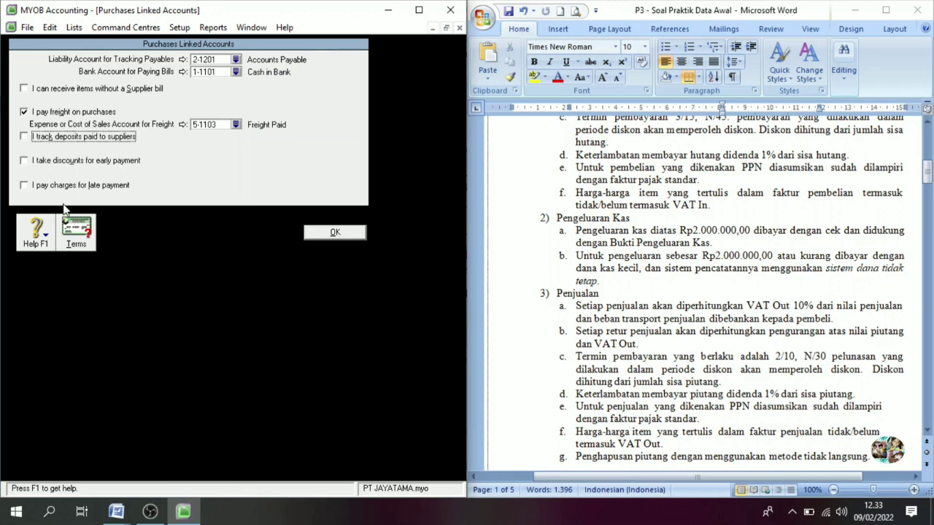
Enable discounts for early payment on purchases and link them to account 5-1102 Purchase Discount.
click(24, 162)
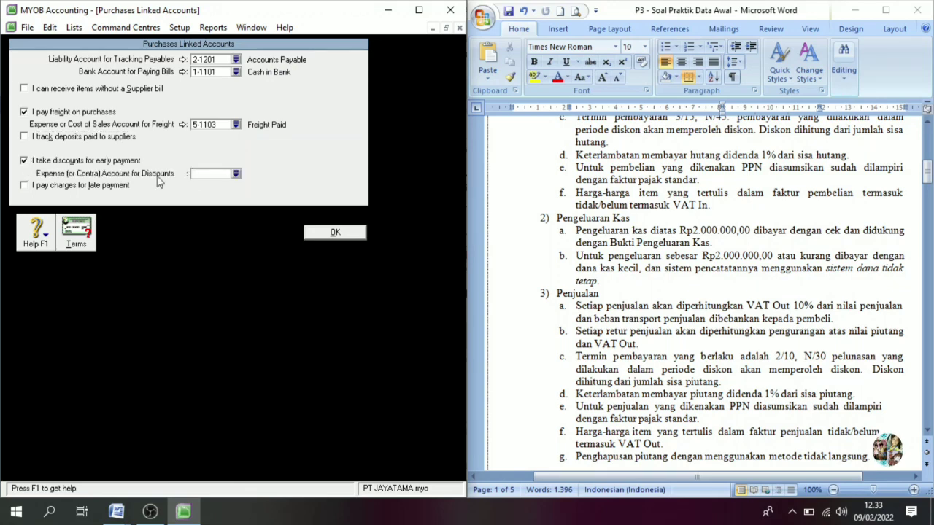
click(236, 175)
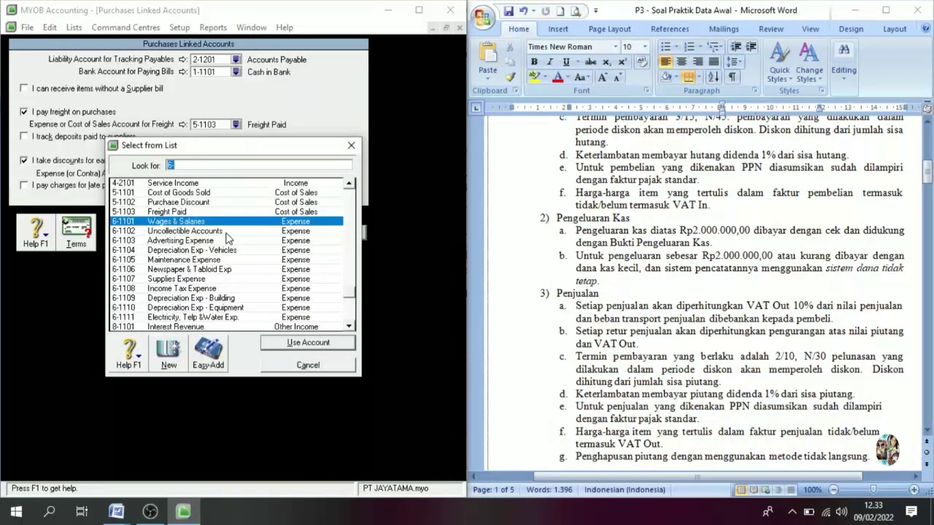
click(187, 203)
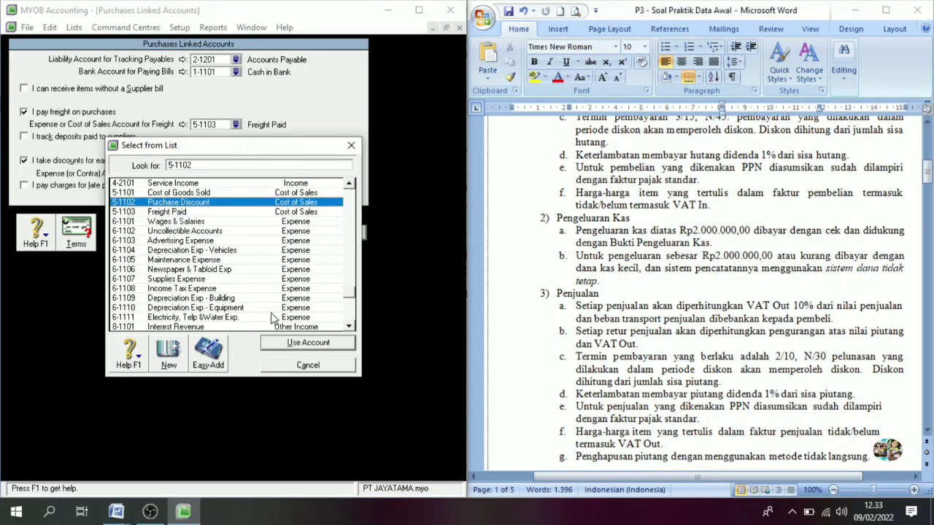
click(286, 343)
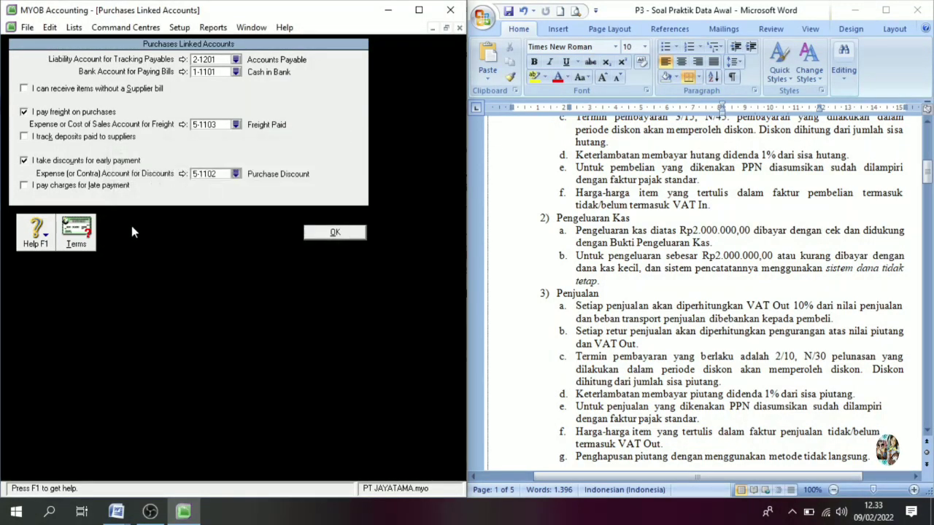
Enable charges for late payment on purchases, link them to account 9-1102 Late Fees Expense, and confirm the purchases linked accounts.
click(28, 186)
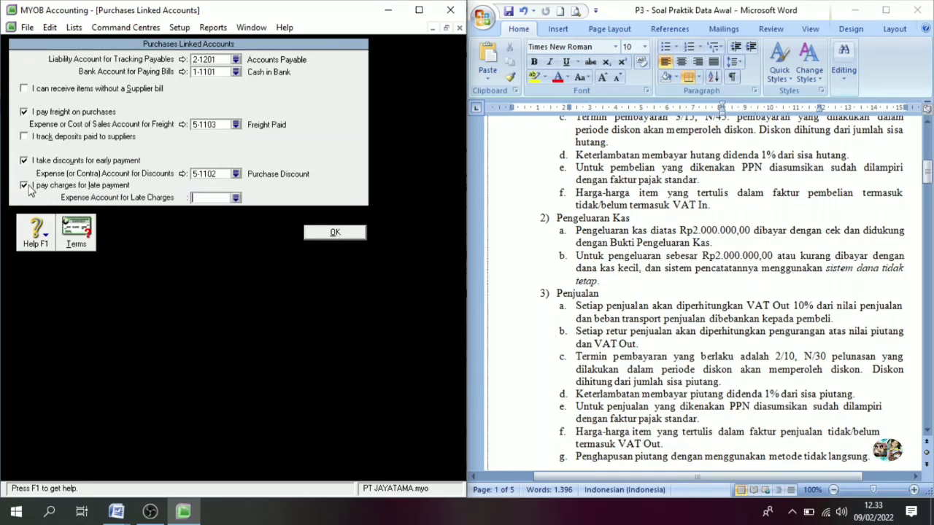
click(236, 198)
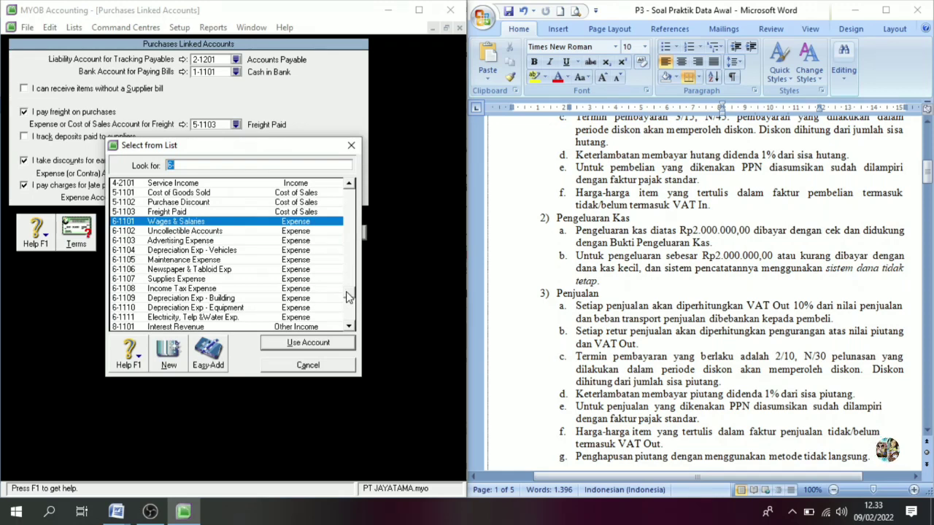
drag(347, 292, 349, 318)
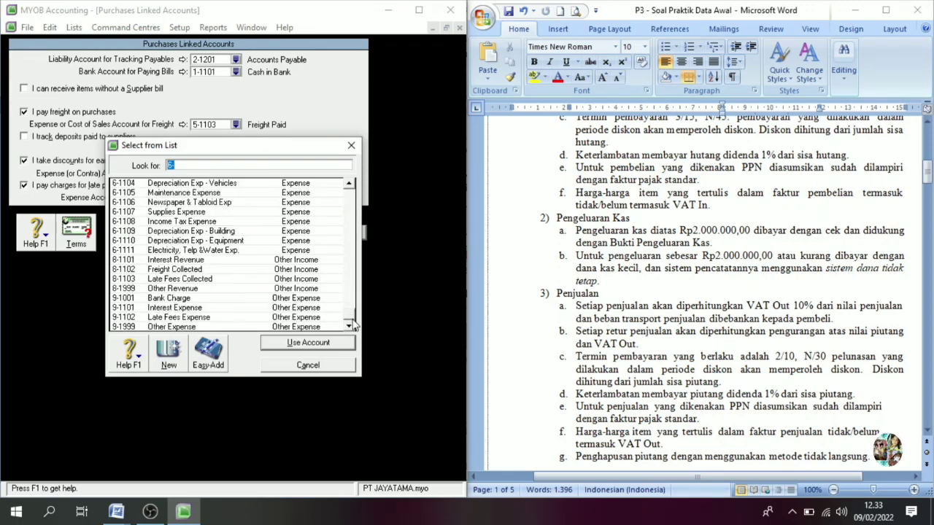
click(176, 319)
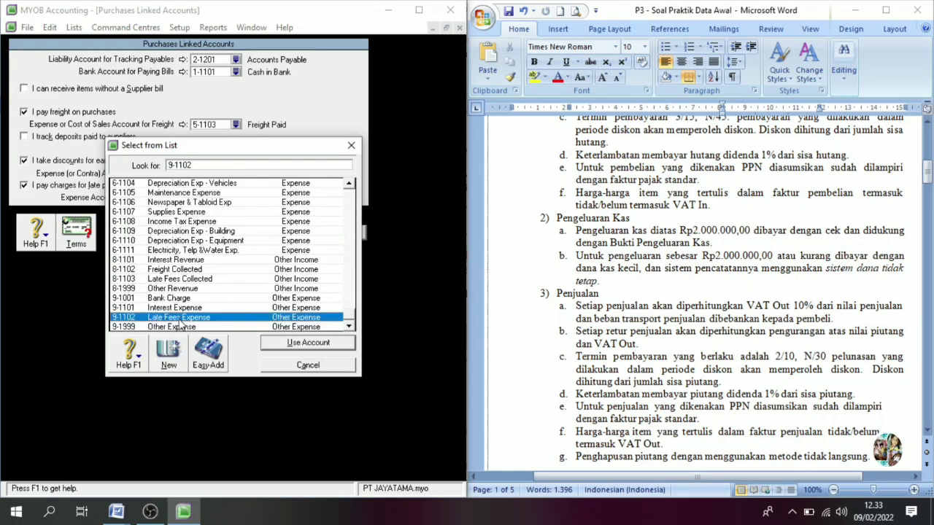
click(303, 343)
click(244, 300)
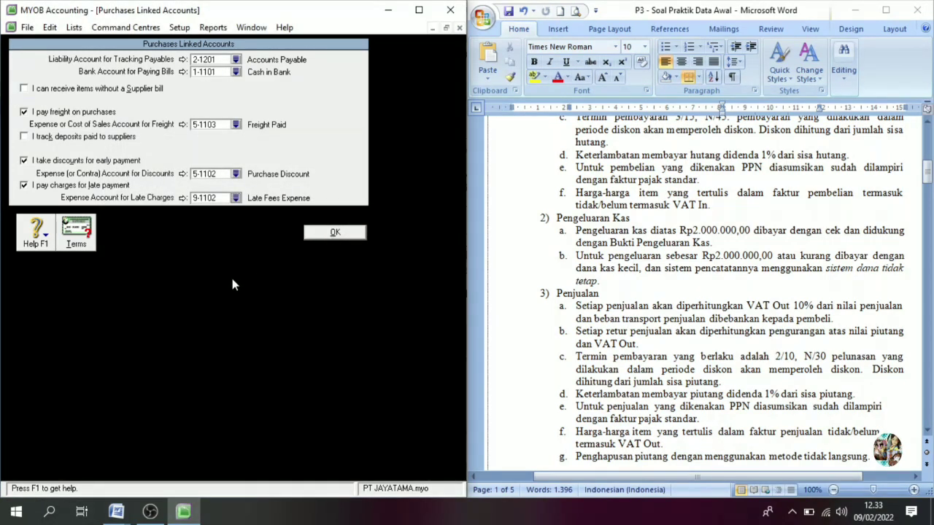
click(332, 235)
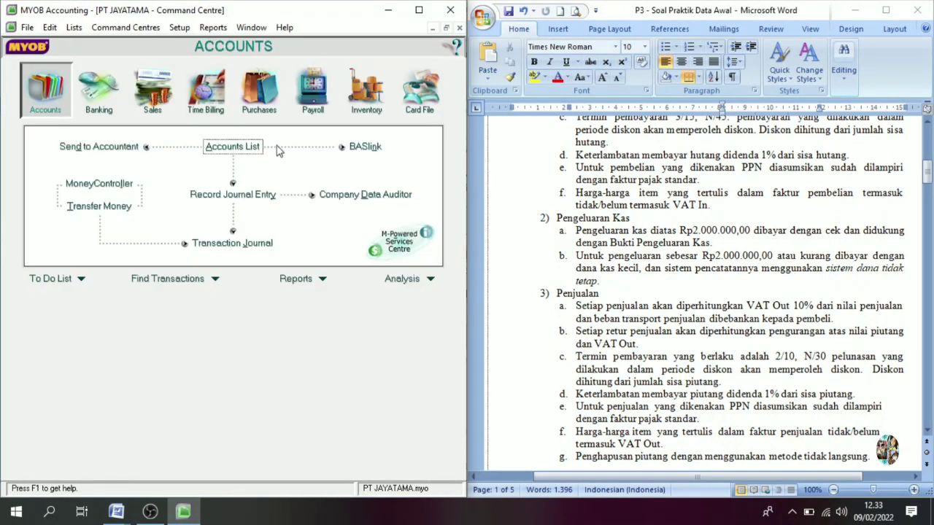
click(179, 30)
mouse_move(295, 74)
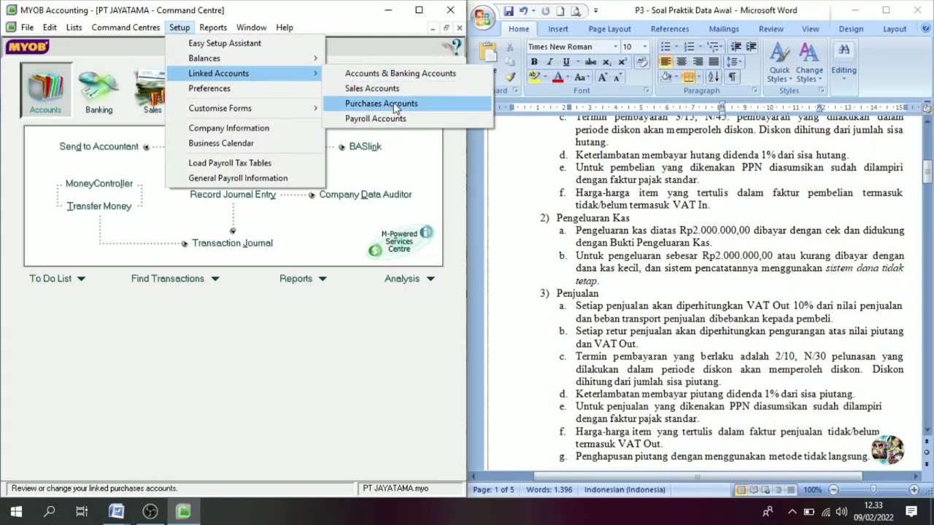
click(305, 329)
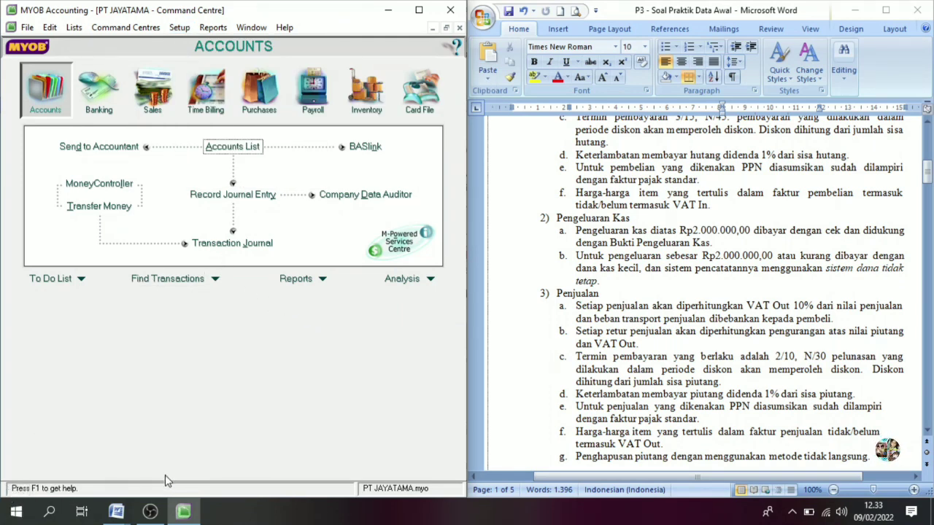
Open the company preferences and turn off currency symbols in windows and the automatic spelling check before recording transactions.
click(180, 27)
click(210, 88)
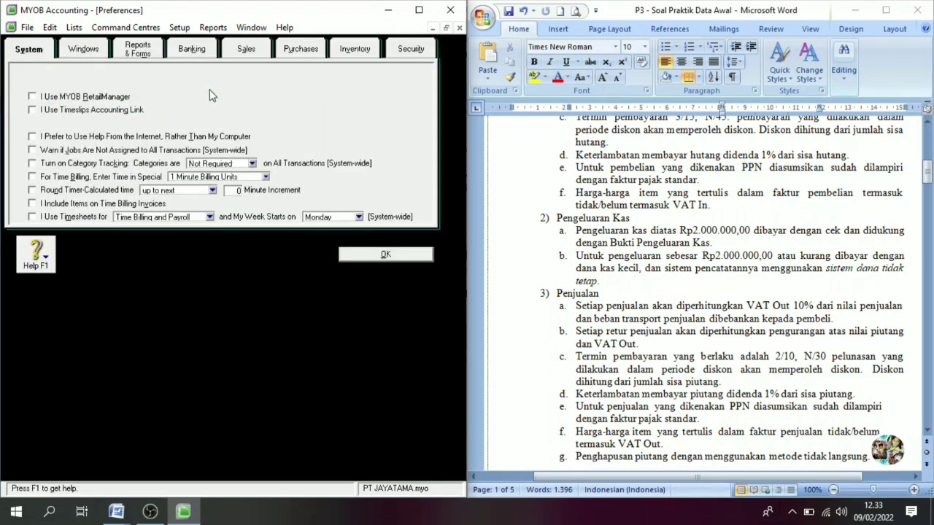
click(73, 49)
click(181, 48)
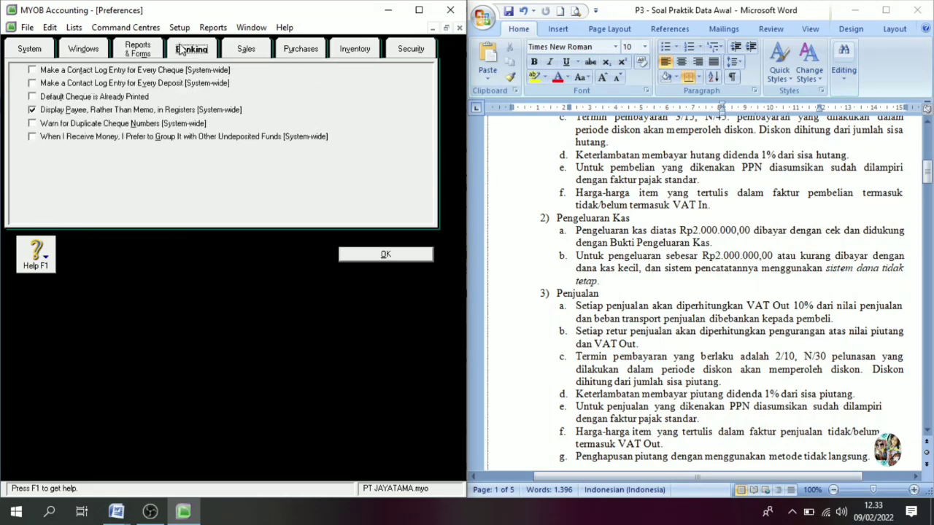
click(82, 50)
click(36, 50)
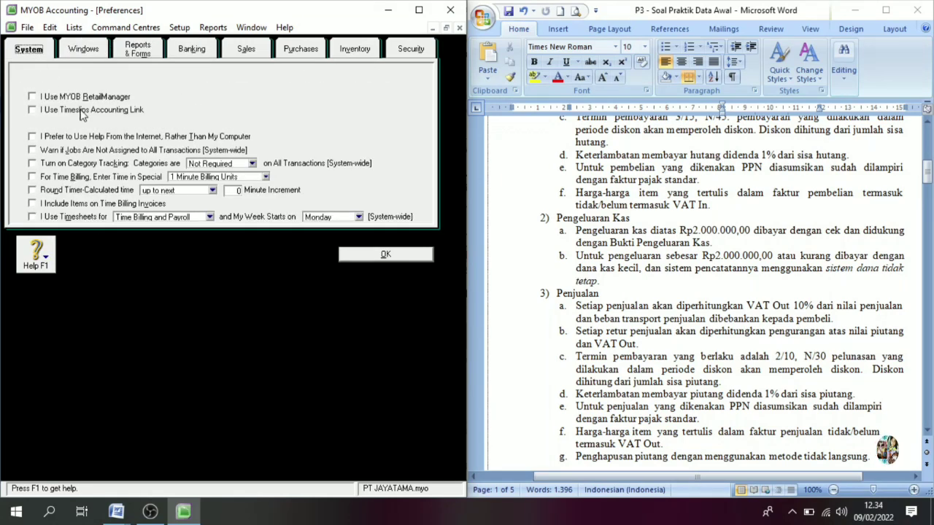
click(83, 49)
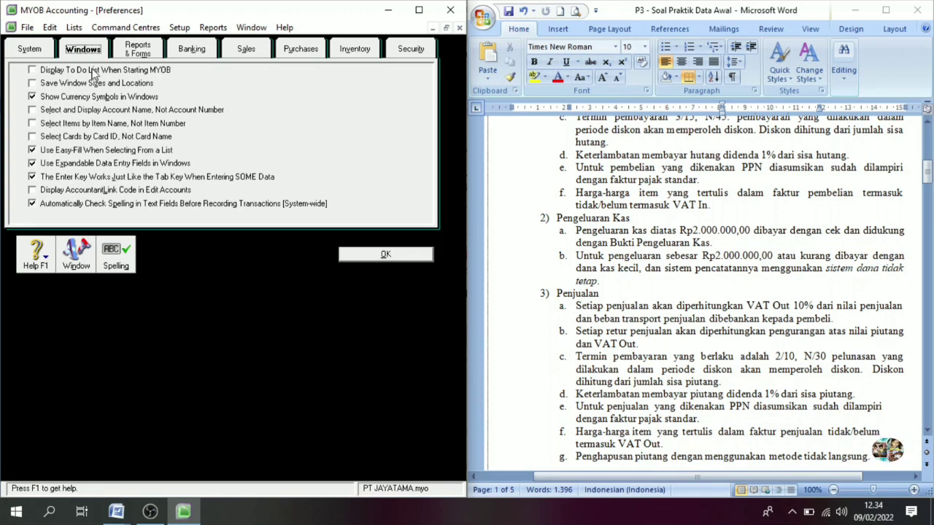
click(46, 98)
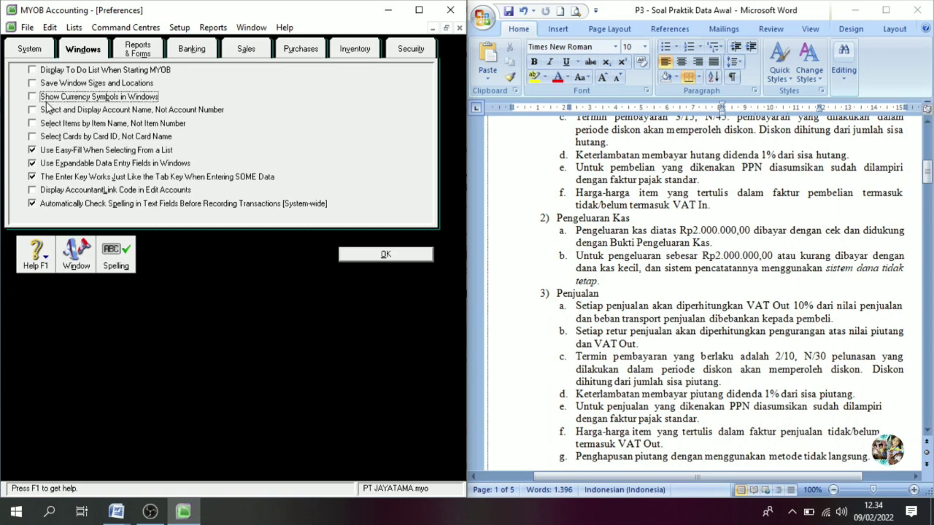
click(45, 207)
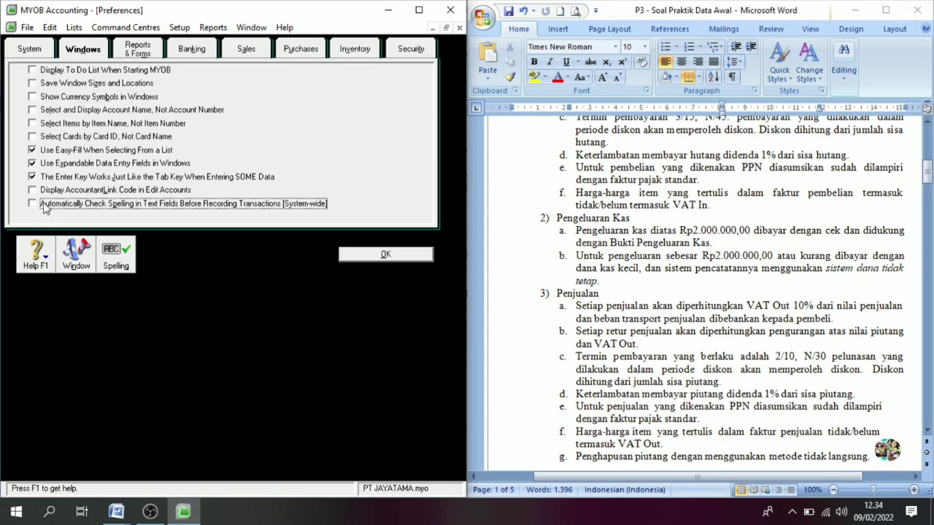
Turn off currency symbols in reports and in forms in the reports and forms preferences.
click(141, 51)
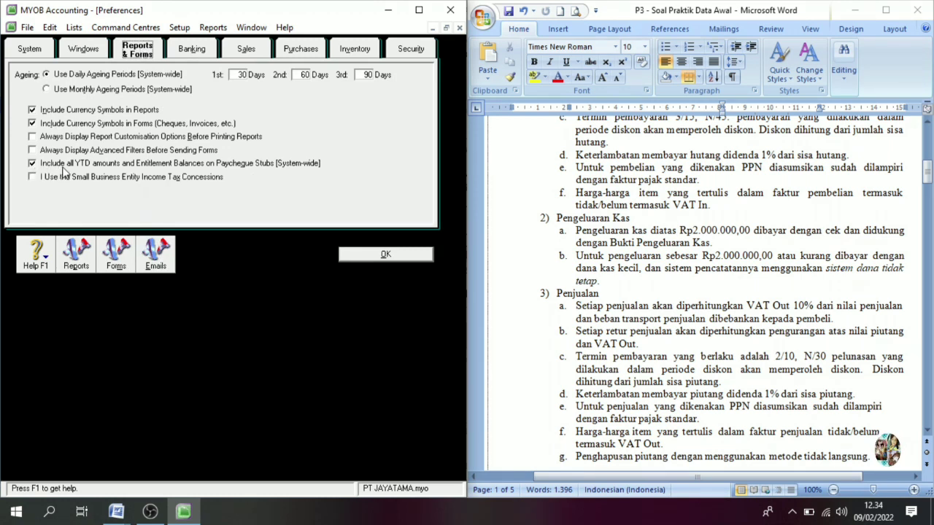
click(49, 109)
click(51, 122)
In the banking preferences, turn off displaying payee rather than memo in registers and turn on the warning for duplicate cheque numbers.
click(193, 51)
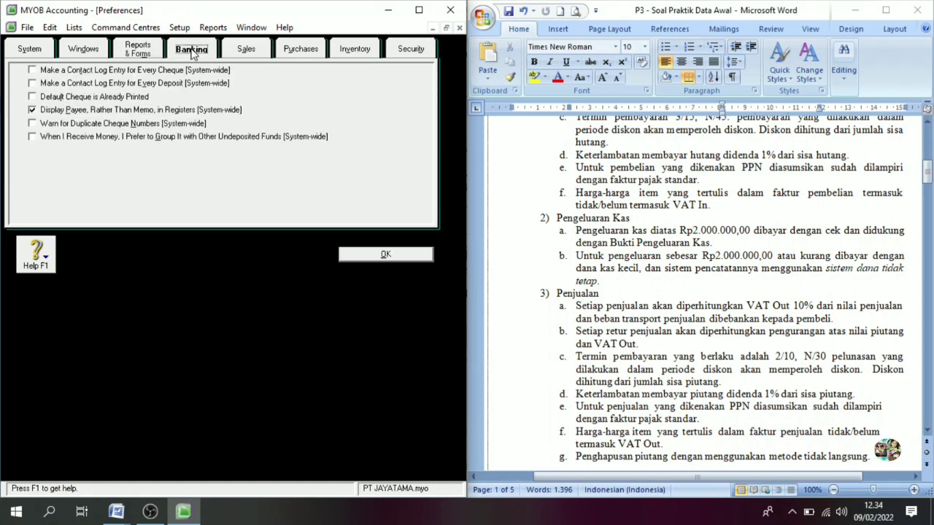
click(53, 111)
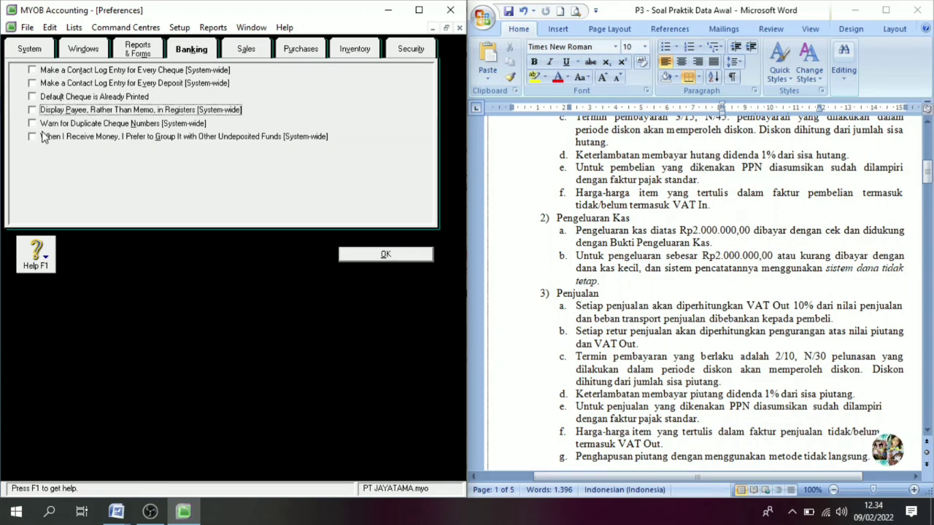
click(41, 125)
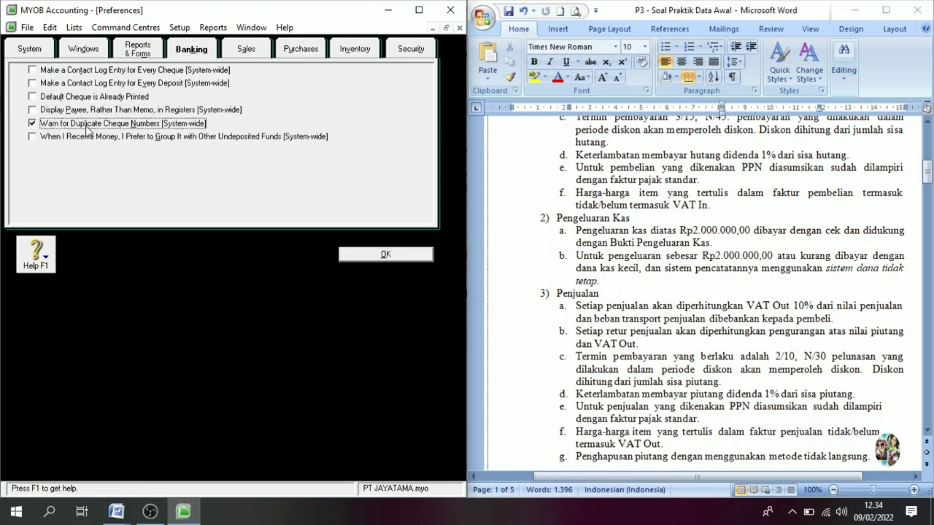
In the sales preferences, turn off retaining the original invoice number on backorders and turn on the warning for duplicate invoice numbers.
click(238, 56)
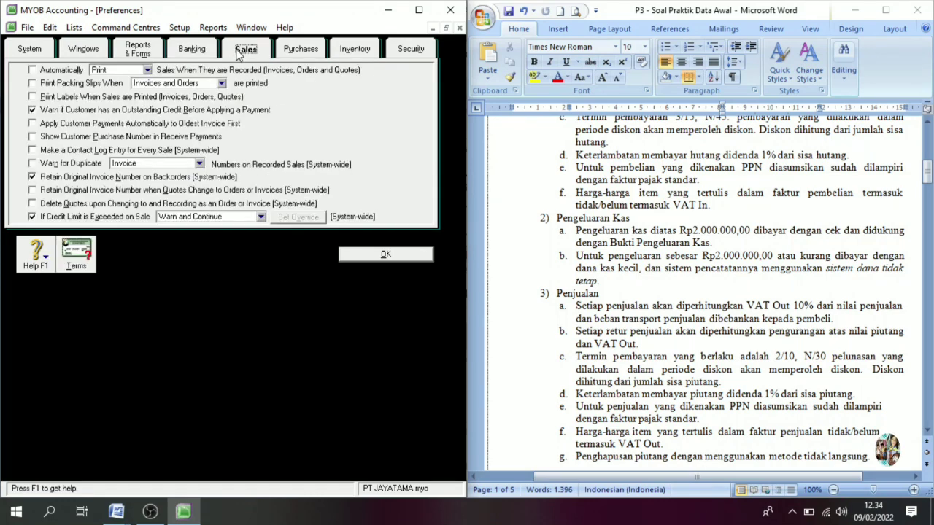
click(33, 177)
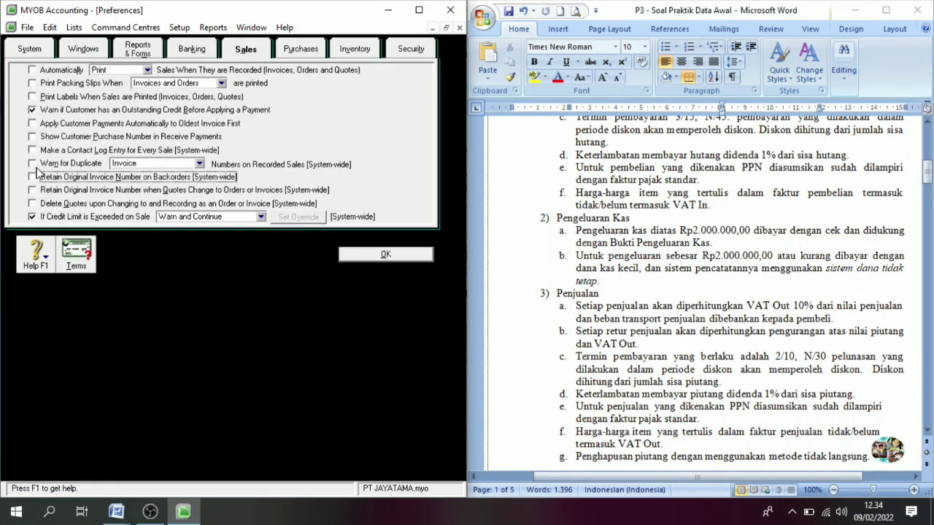
click(32, 164)
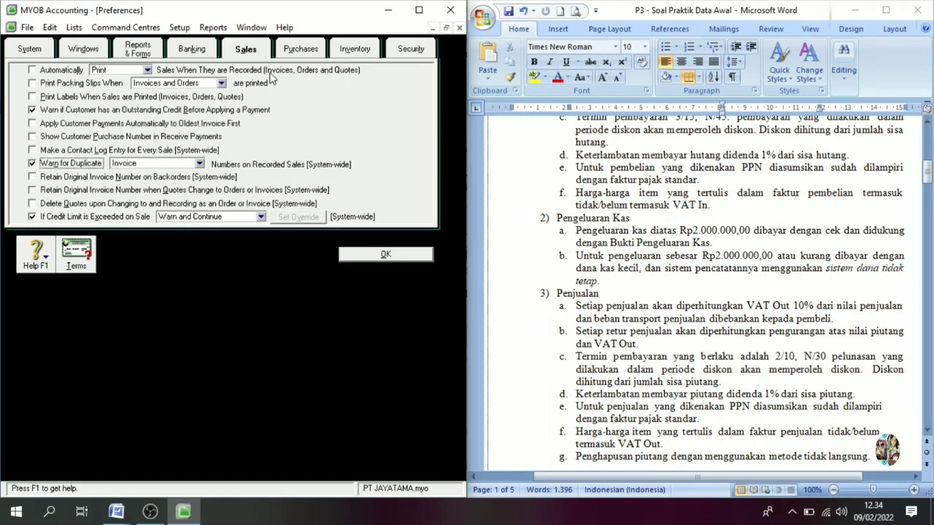
Set the default customer terms to In a Given # of Days: 10 discount days, 30 balance due days, 2% early discount, 1% late charge.
click(76, 263)
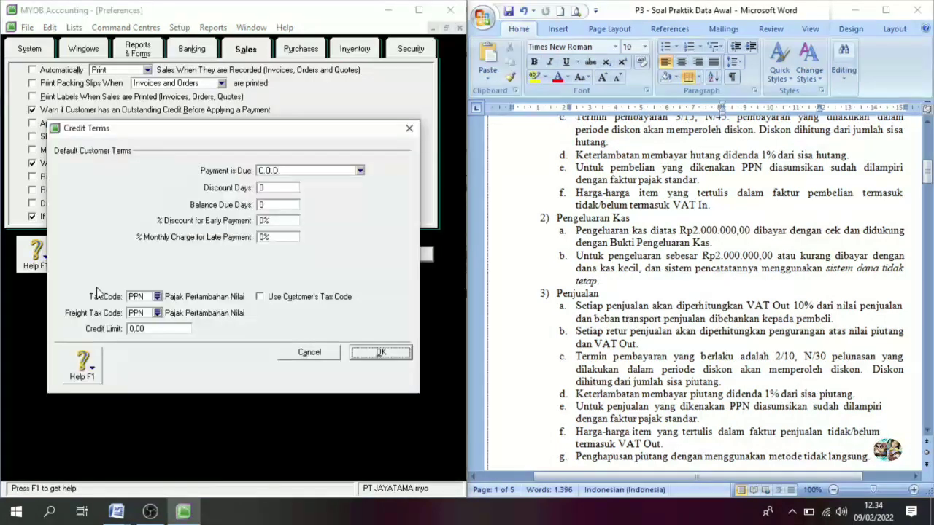
click(289, 173)
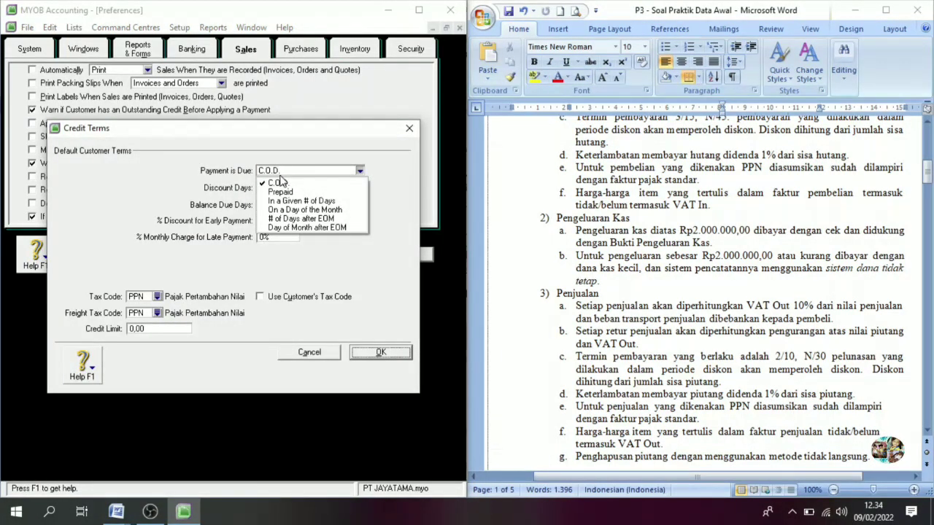
click(299, 200)
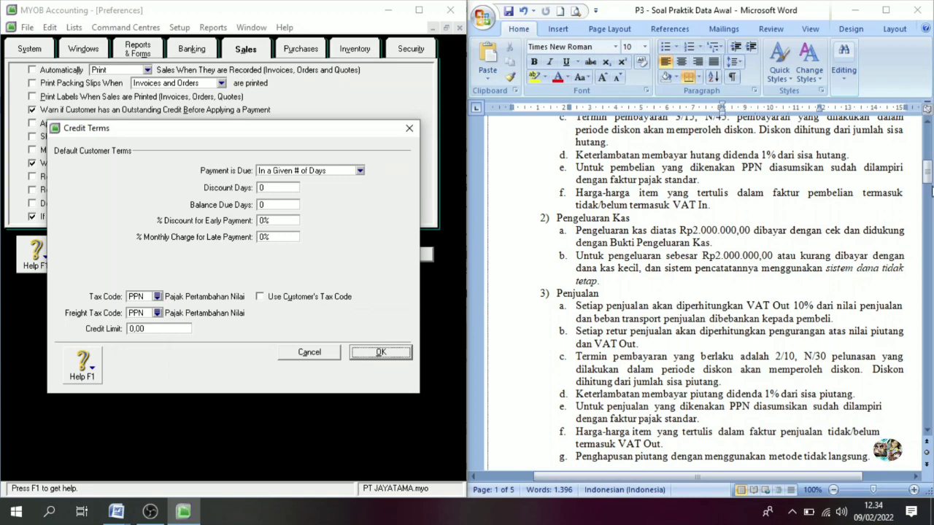
click(929, 175)
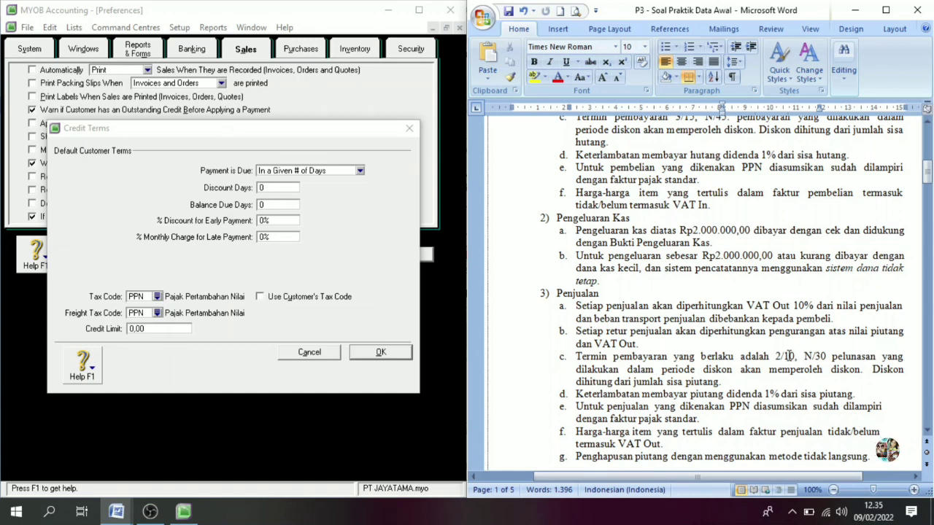
click(286, 189)
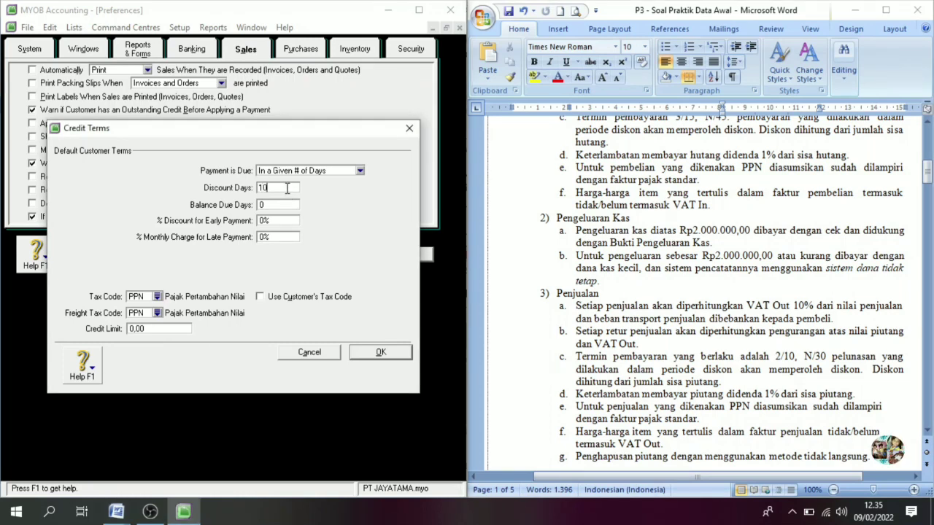
key(Tab)
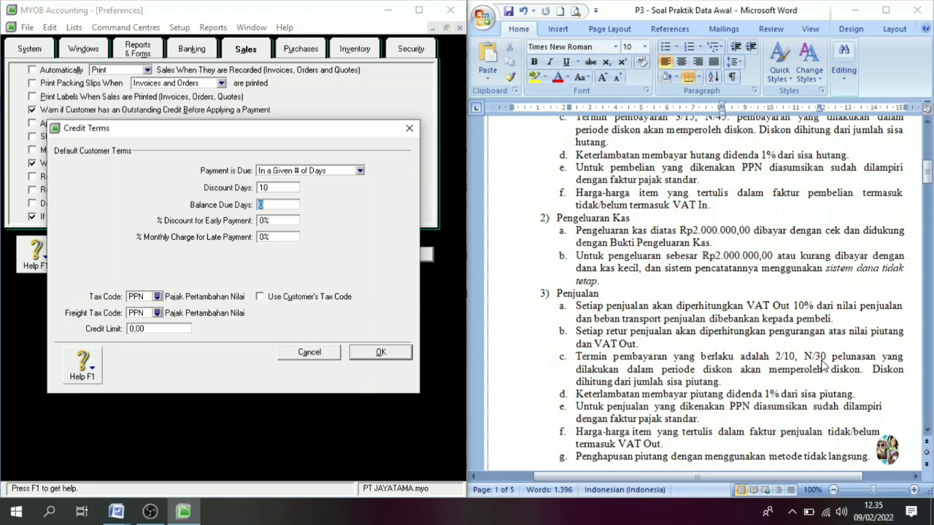
text(30)
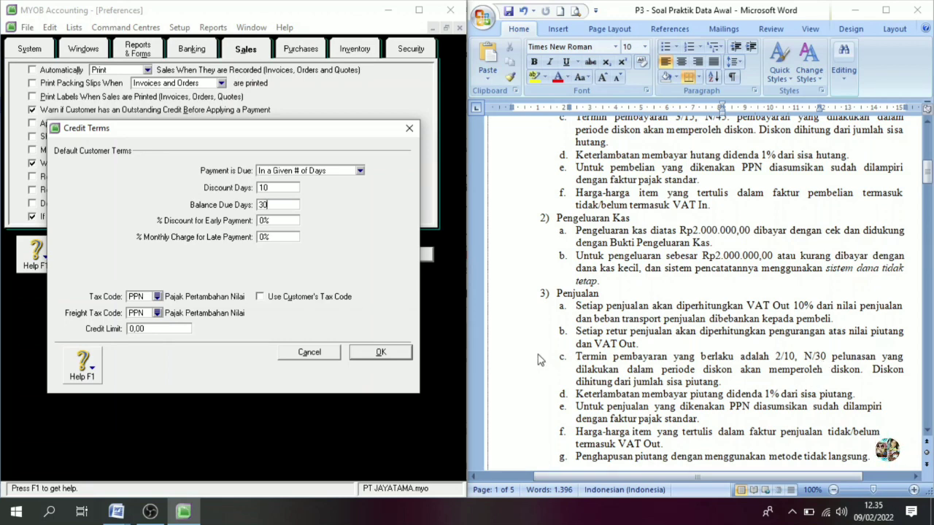
click(273, 219)
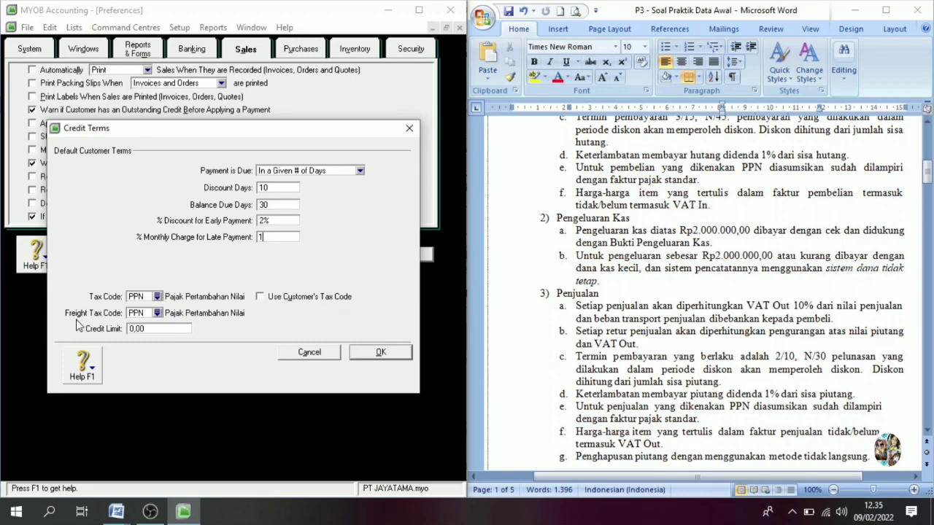
Set the freight tax code in the default customer terms to N-T (Not Reportable) and accept the credit terms.
click(157, 315)
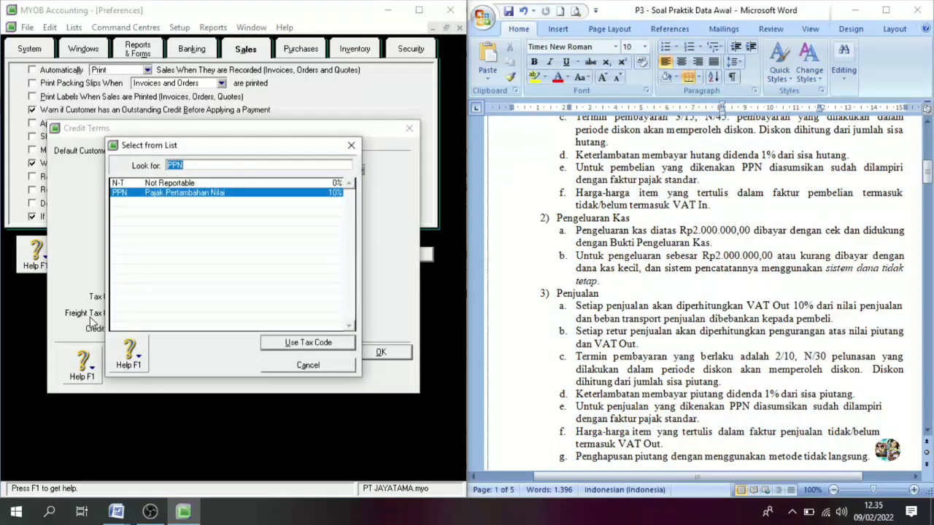
click(136, 184)
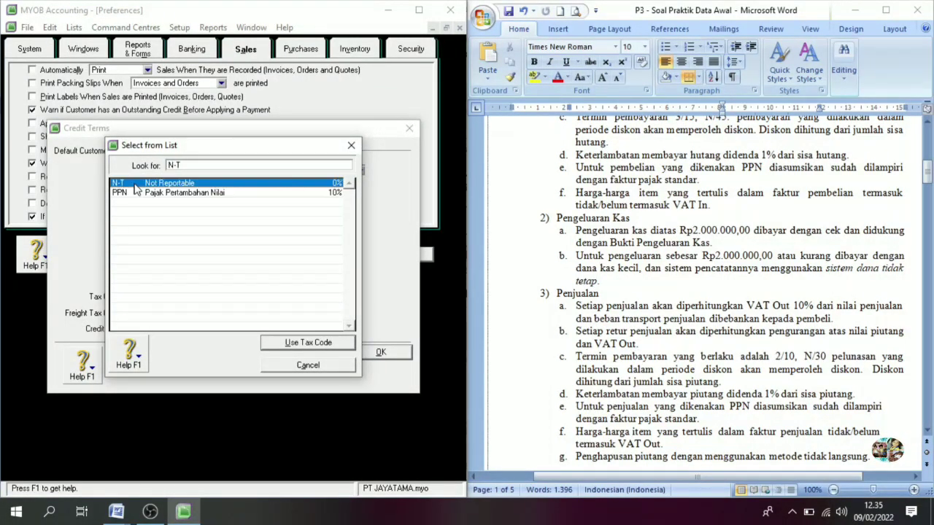
click(289, 343)
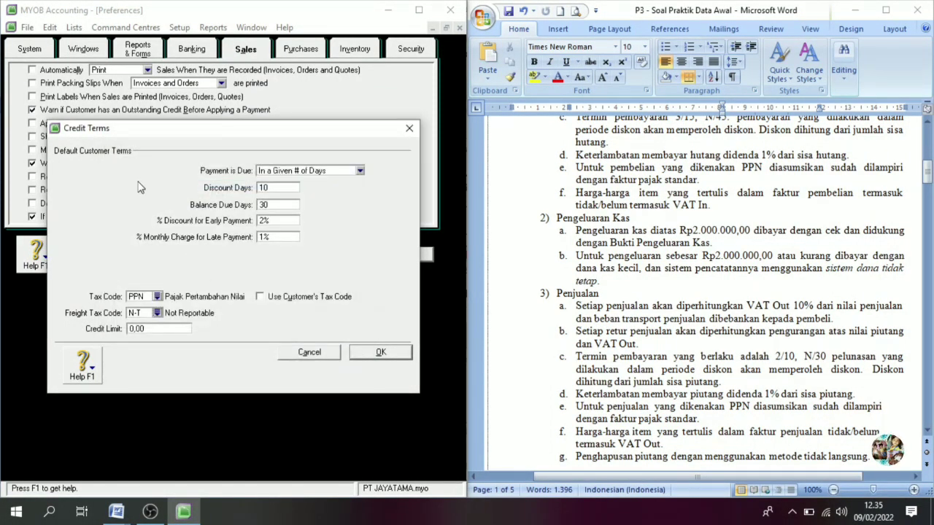
click(375, 356)
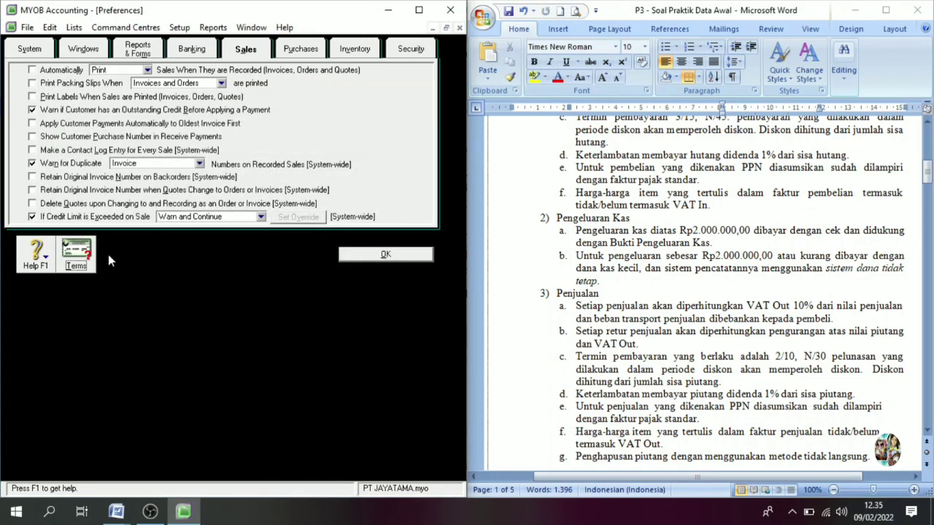
In the purchases preferences, turn on the warning for duplicate purchase order numbers and turn off retaining the original PO number on backorders.
click(300, 51)
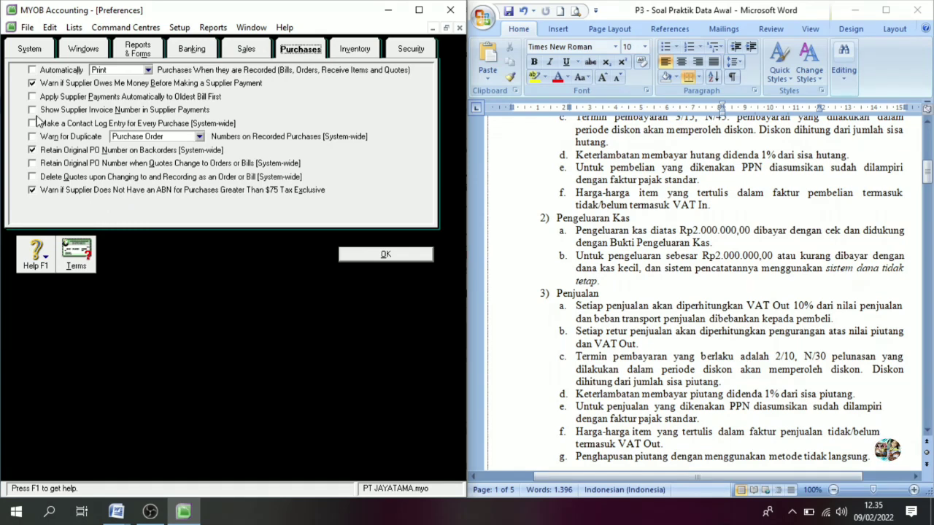
click(42, 139)
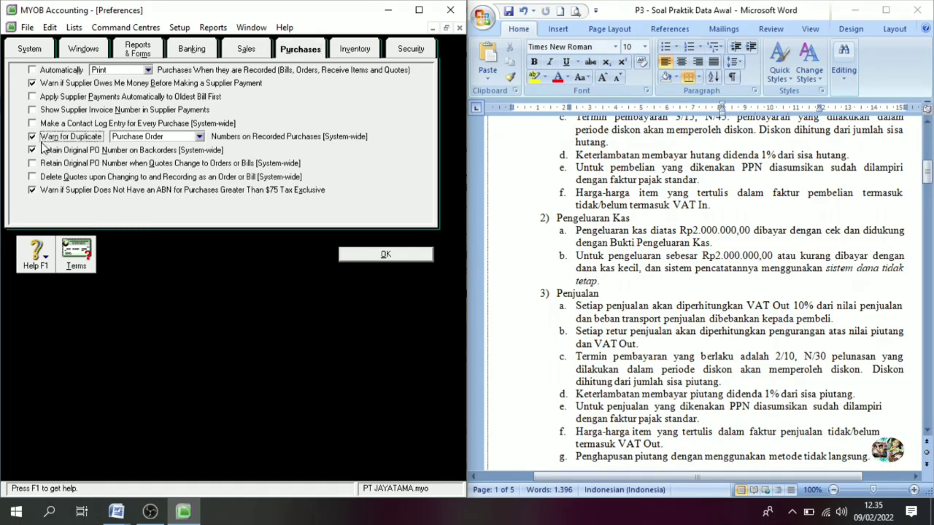
click(38, 152)
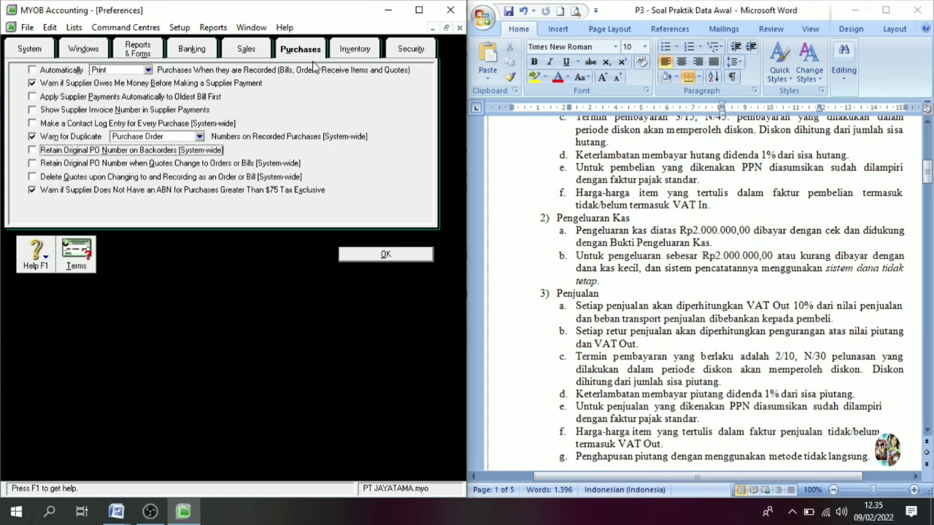
Open the default supplier credit terms and make payment due In a Given # of Days.
click(76, 267)
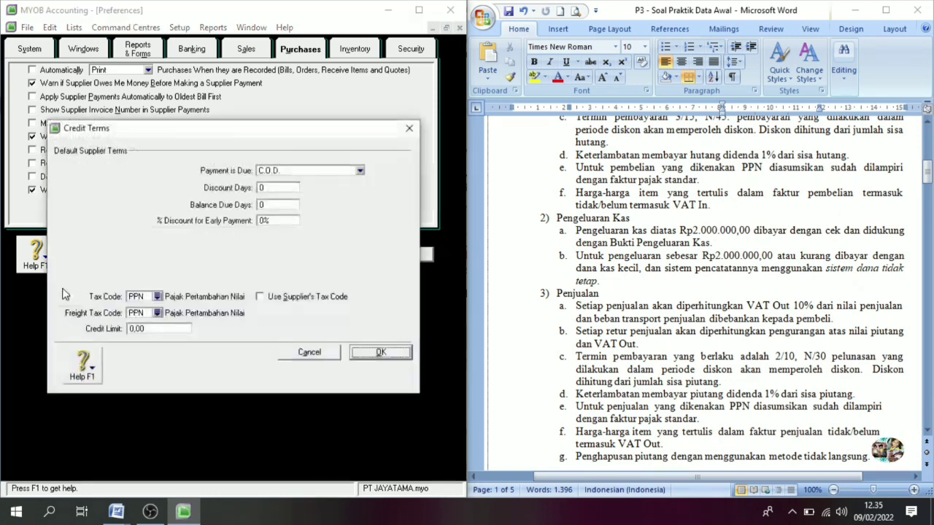
click(283, 174)
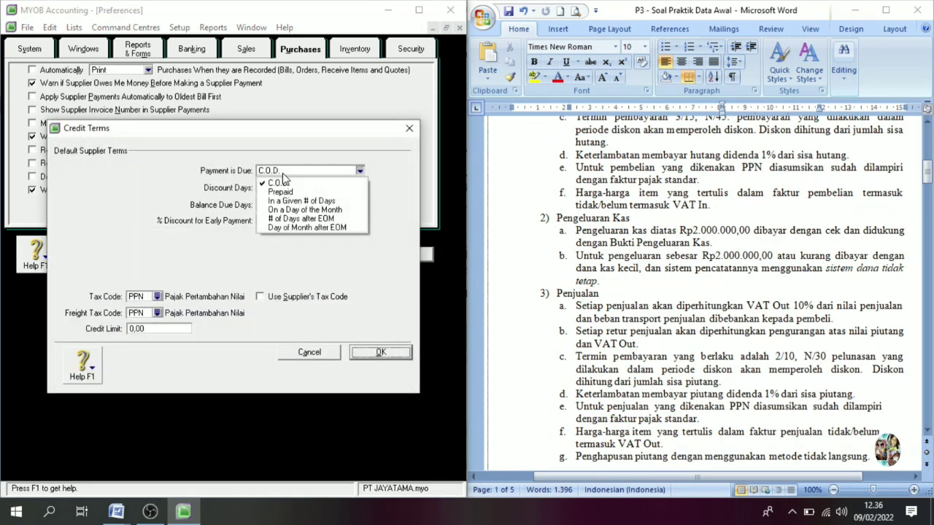
click(312, 201)
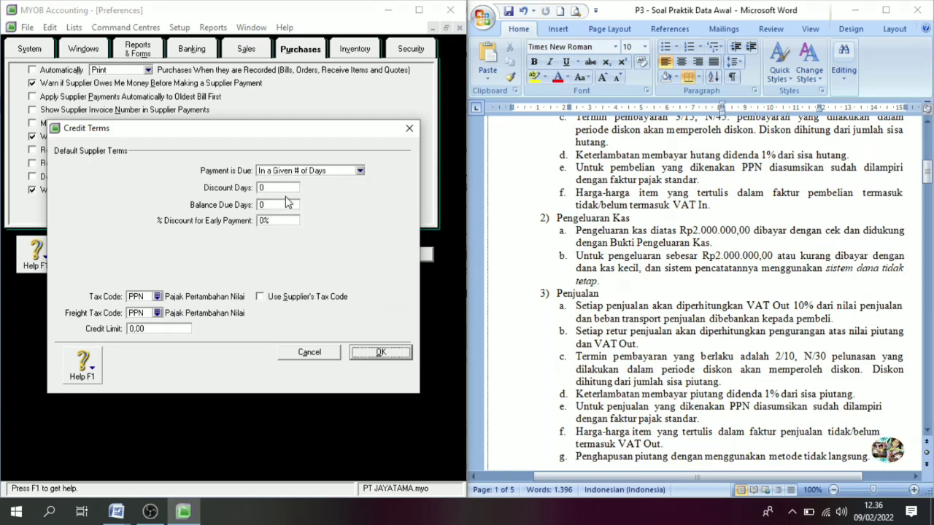
Following the document's purchase terms, set the supplier defaults to 15 discount days, 45 balance due days and 3% early payment discount.
click(927, 431)
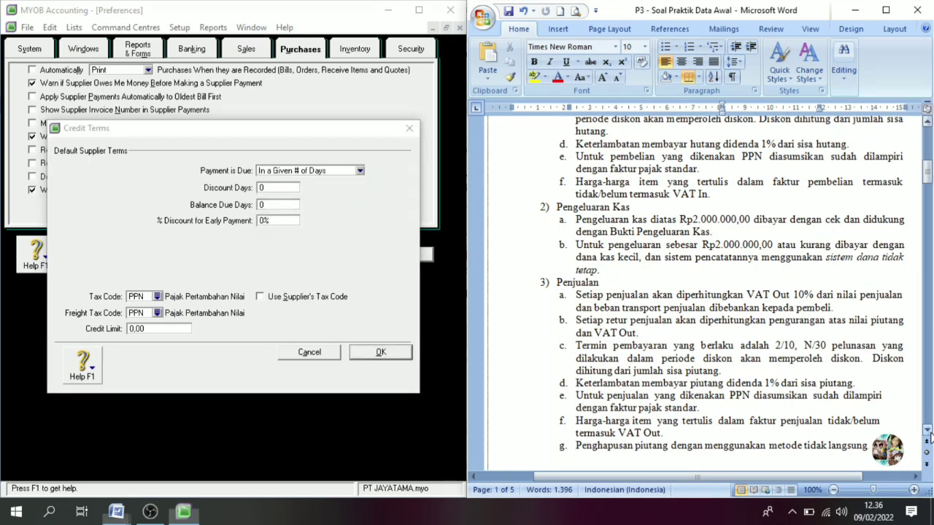
scroll(928, 431, down, 7)
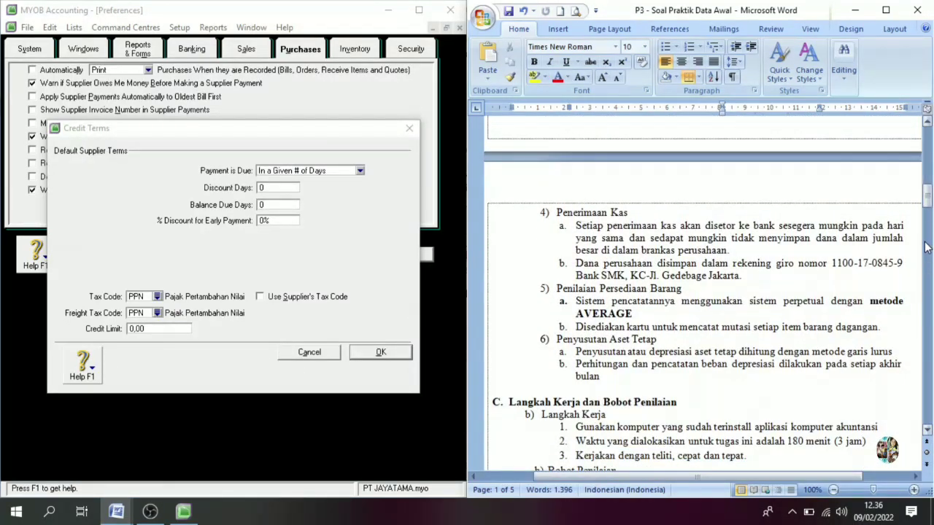
click(929, 171)
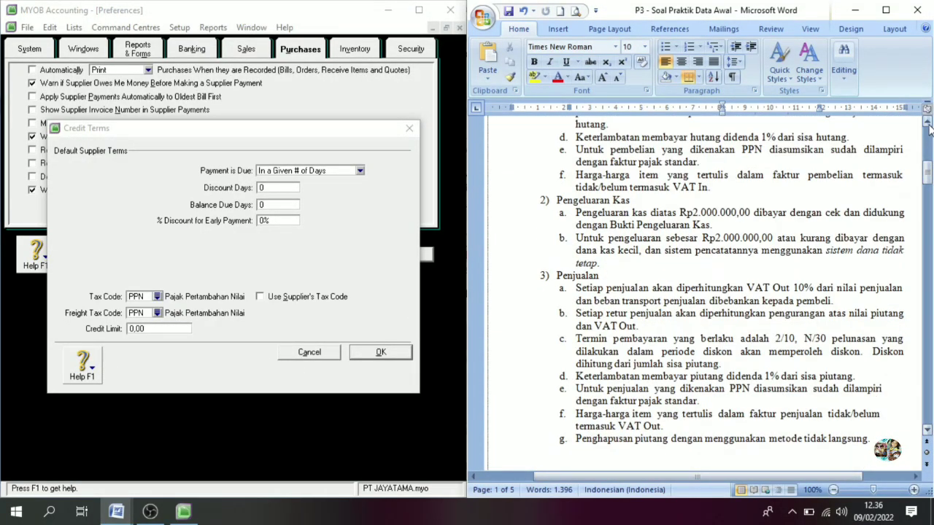
scroll(929, 126, up, 5)
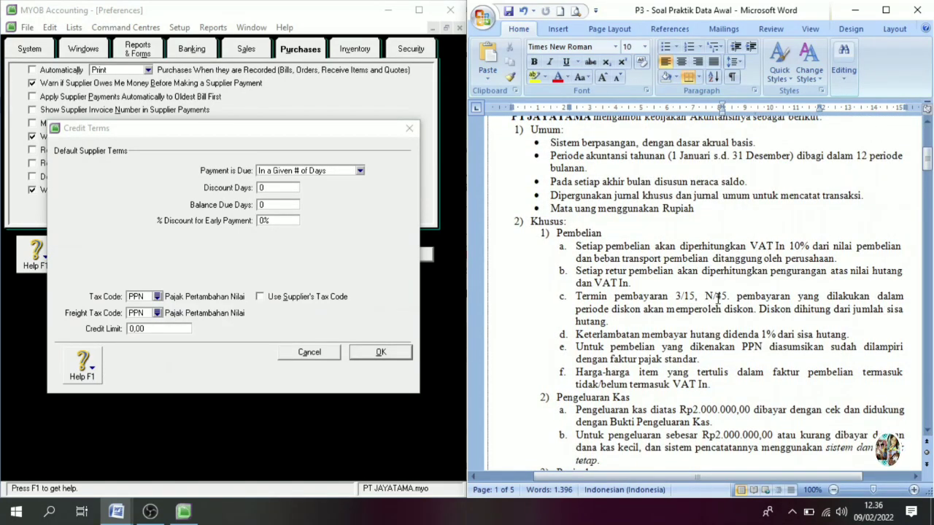
click(268, 188)
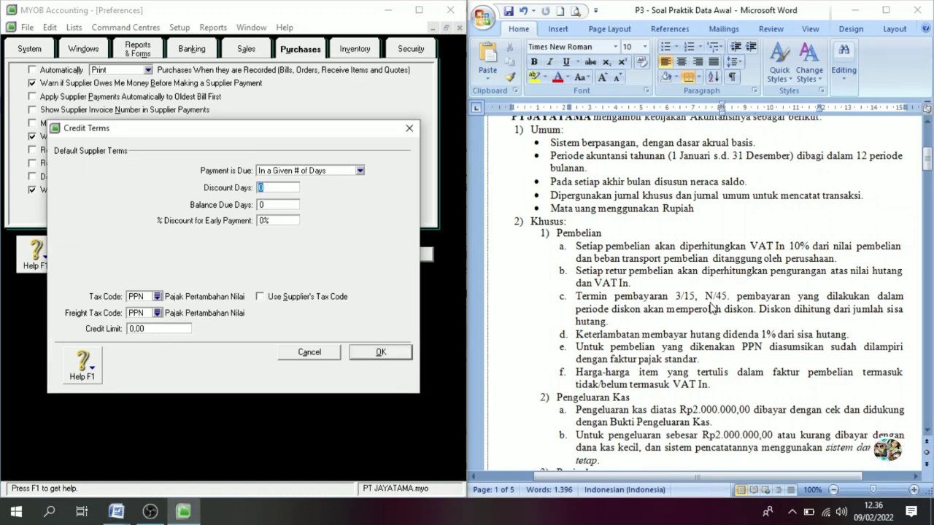
text(15)
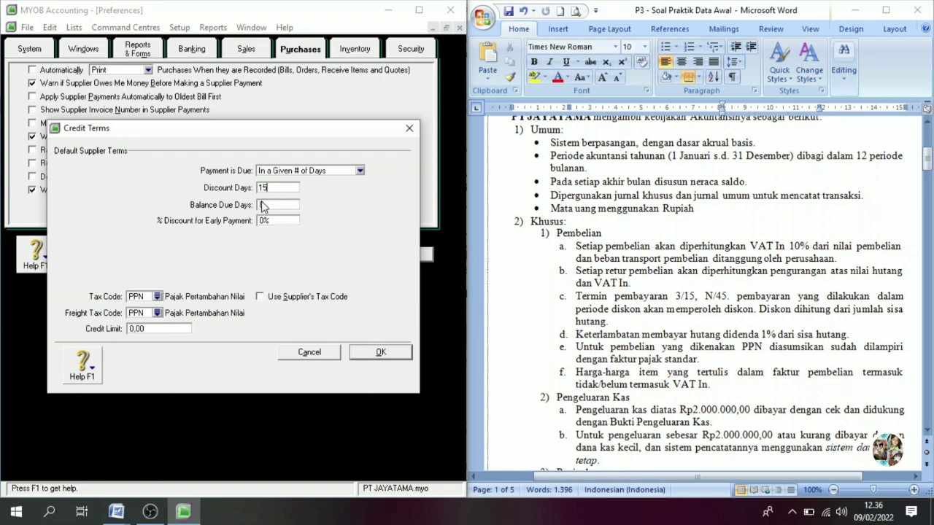
click(264, 206)
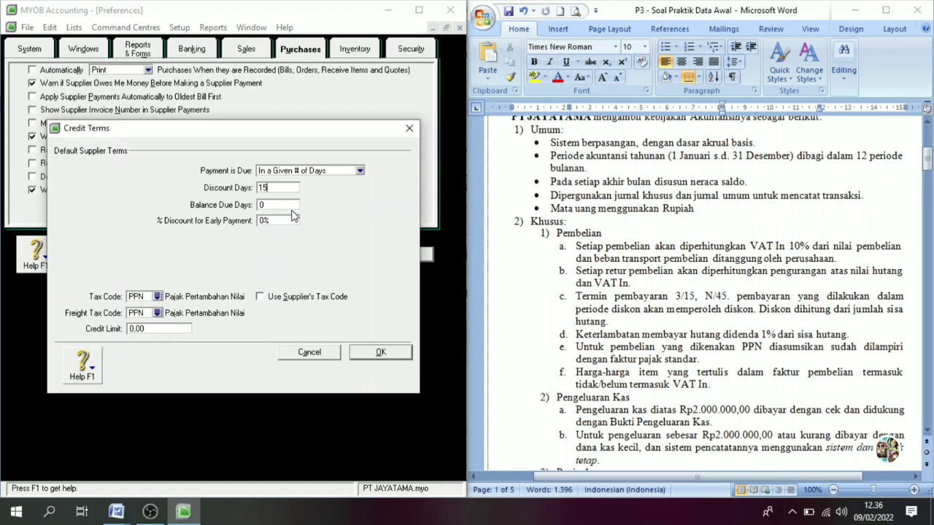
click(266, 205)
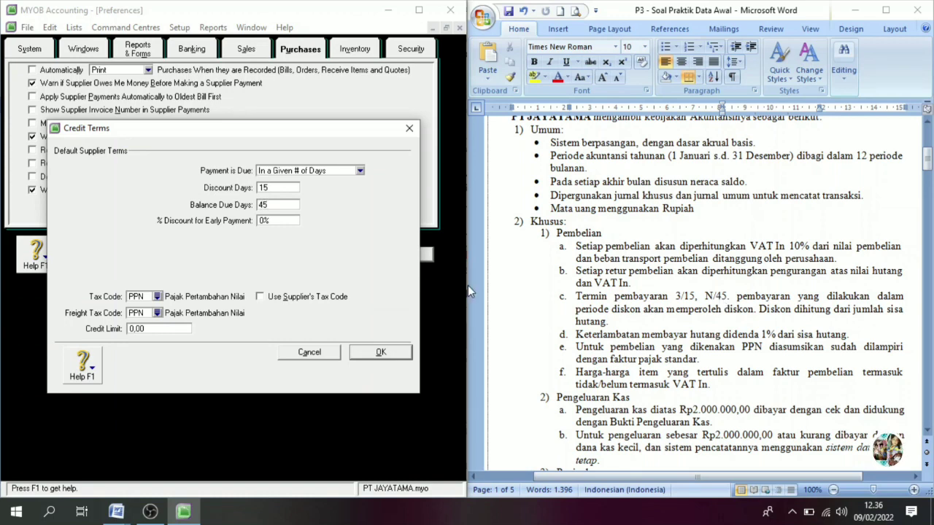
click(278, 221)
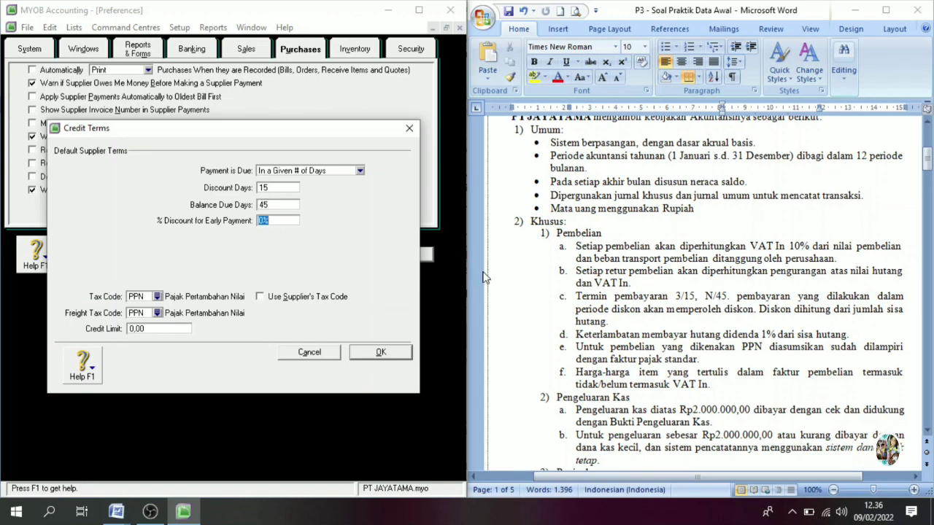
text(3)
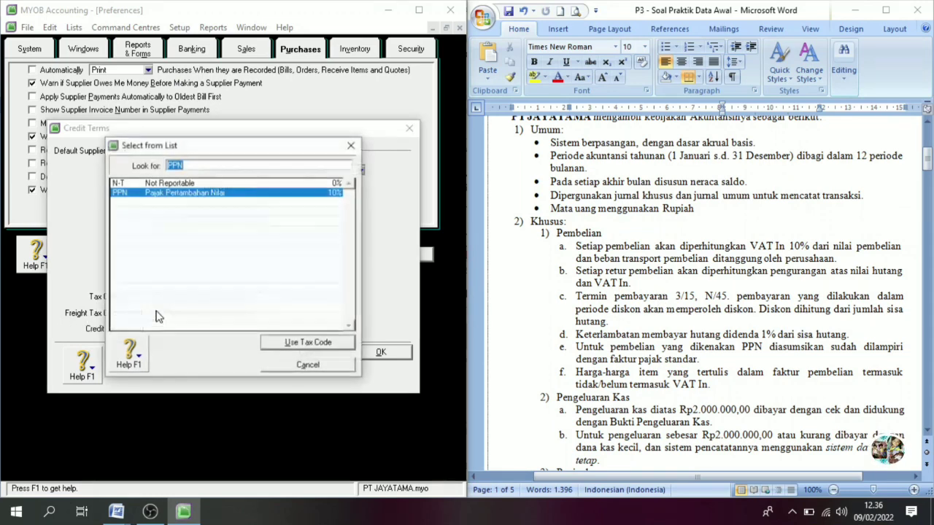
Set the freight tax code in the default supplier terms to N-T (Not Reportable) and accept the credit terms.
click(157, 312)
click(154, 183)
click(306, 342)
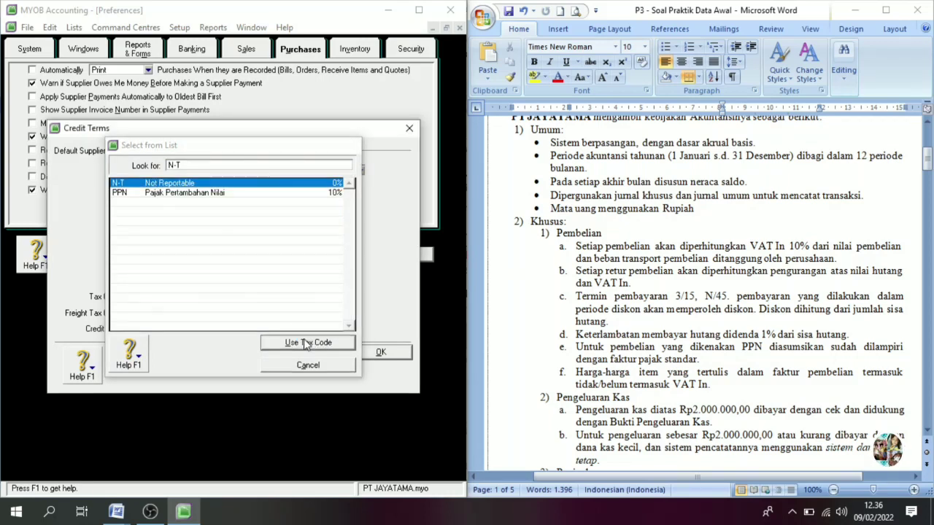
click(394, 352)
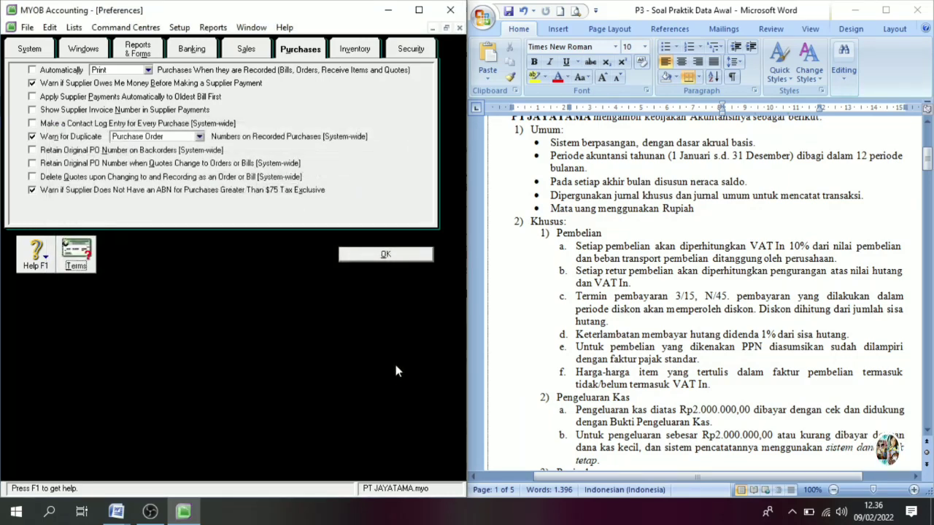
Check the inventory and security preferences, then accept and close the company preferences.
click(358, 51)
click(410, 48)
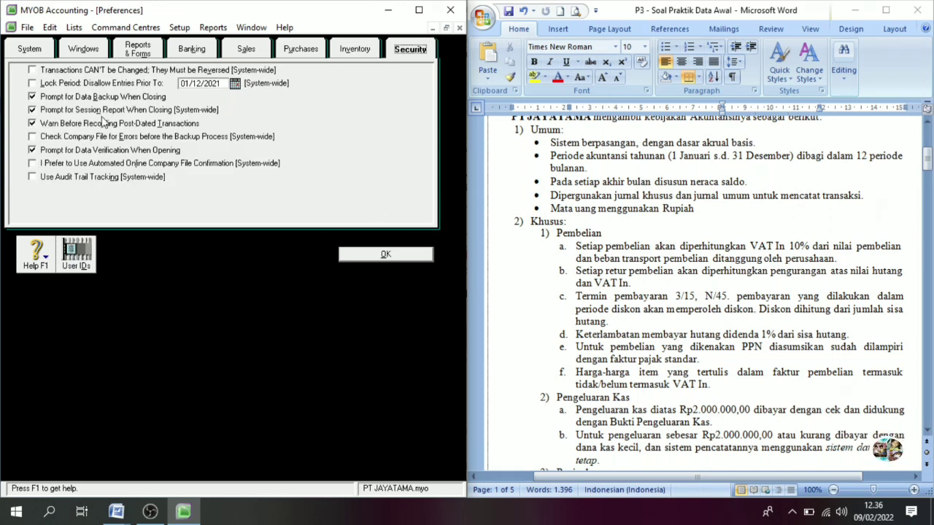
click(373, 257)
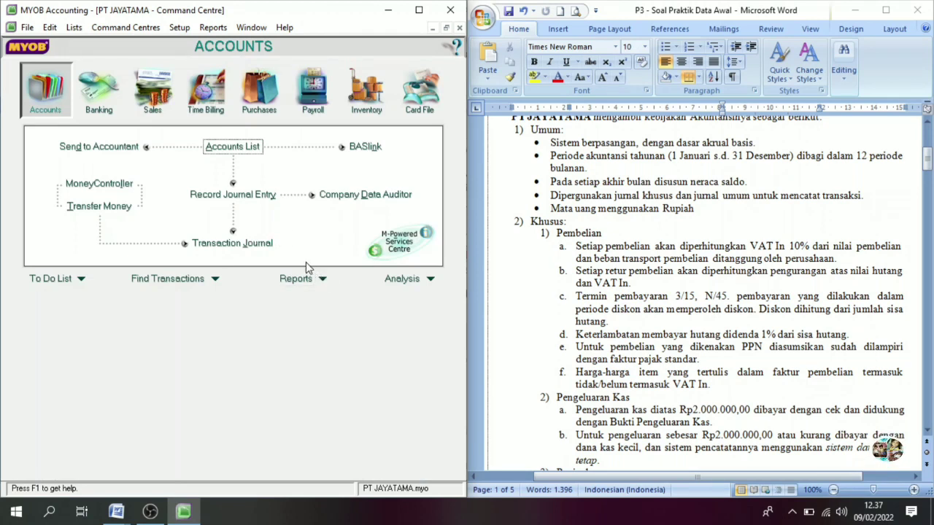